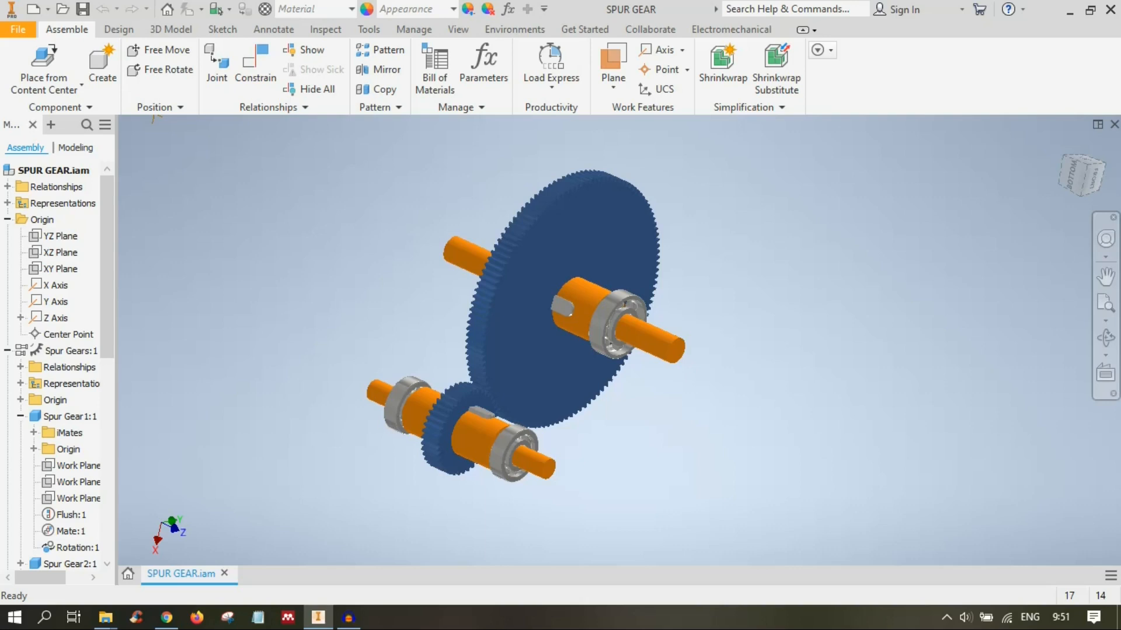
# Step: Create a new drawing from the metric ISO.idw template
pyautogui.click(33, 10)
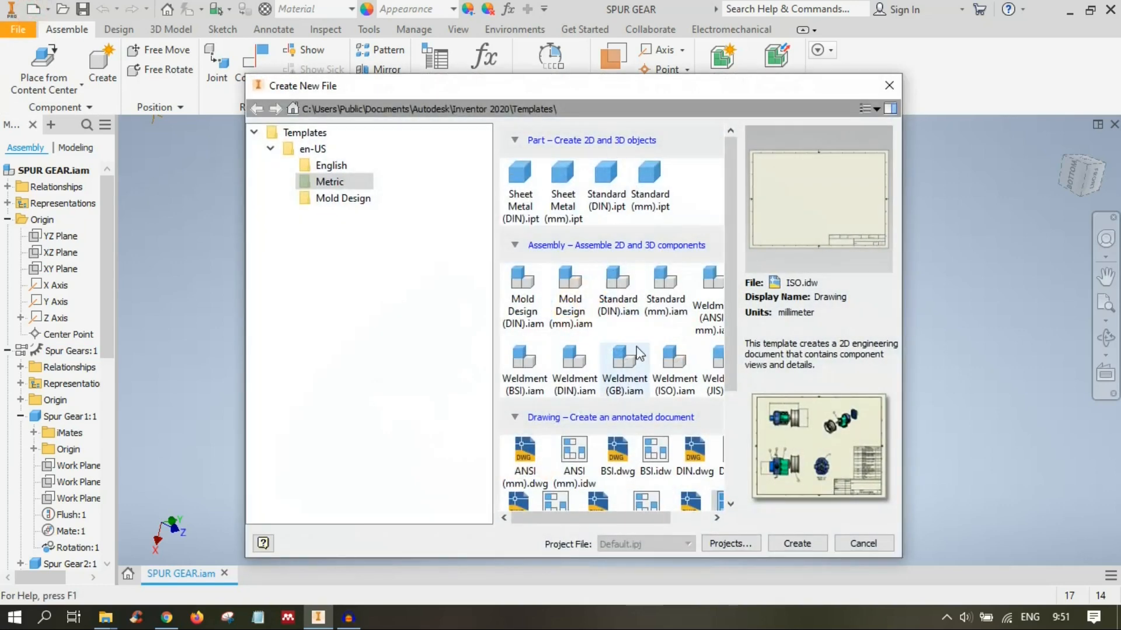
pyautogui.scroll(-2, 627, 392)
pyautogui.moveTo(620, 519); pyautogui.dragTo(659, 519)
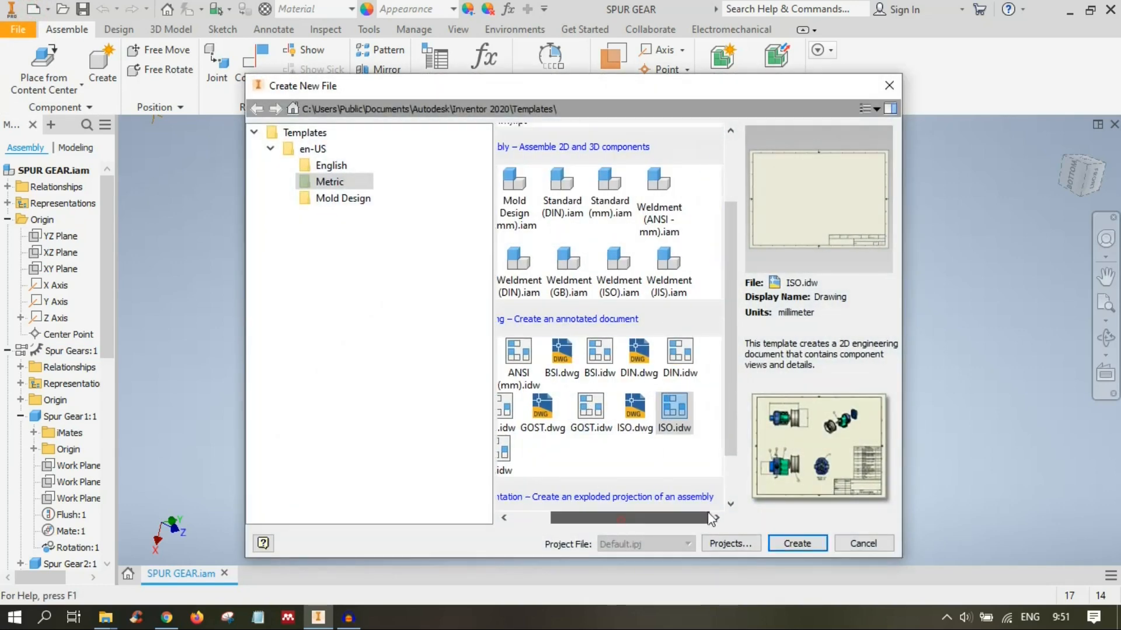
pyautogui.doubleClick(669, 422)
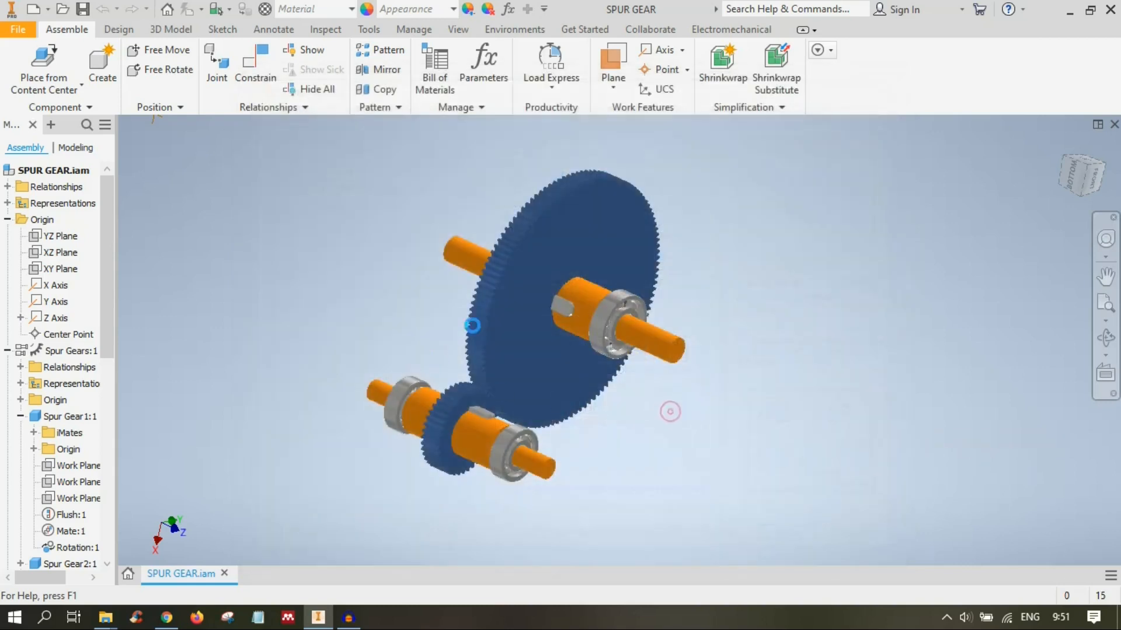
# Step: Change the sheet size of Sheet:1 to A0
pyautogui.scroll(3, 896, 456)
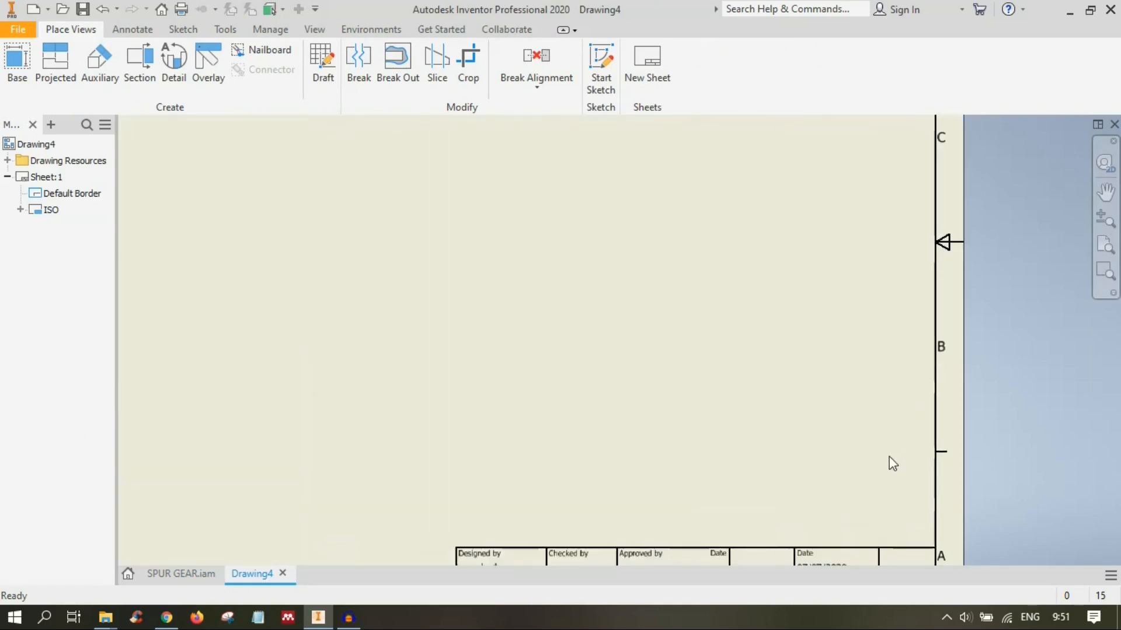
pyautogui.moveTo(887, 460); pyautogui.dragTo(800, 293, button='middle')
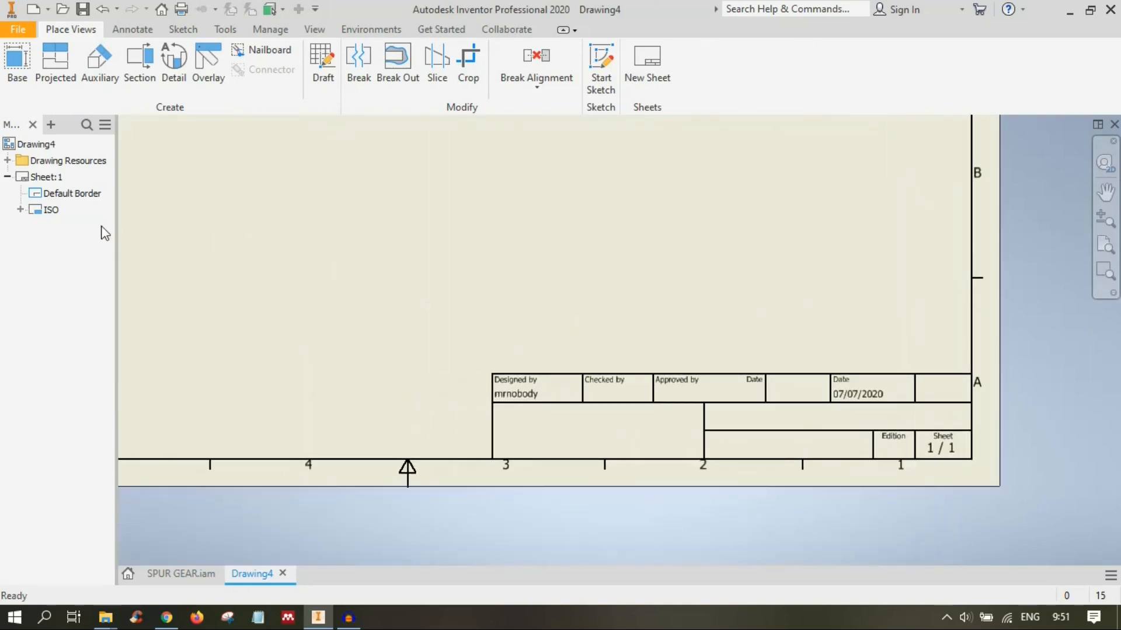
pyautogui.rightClick(42, 178)
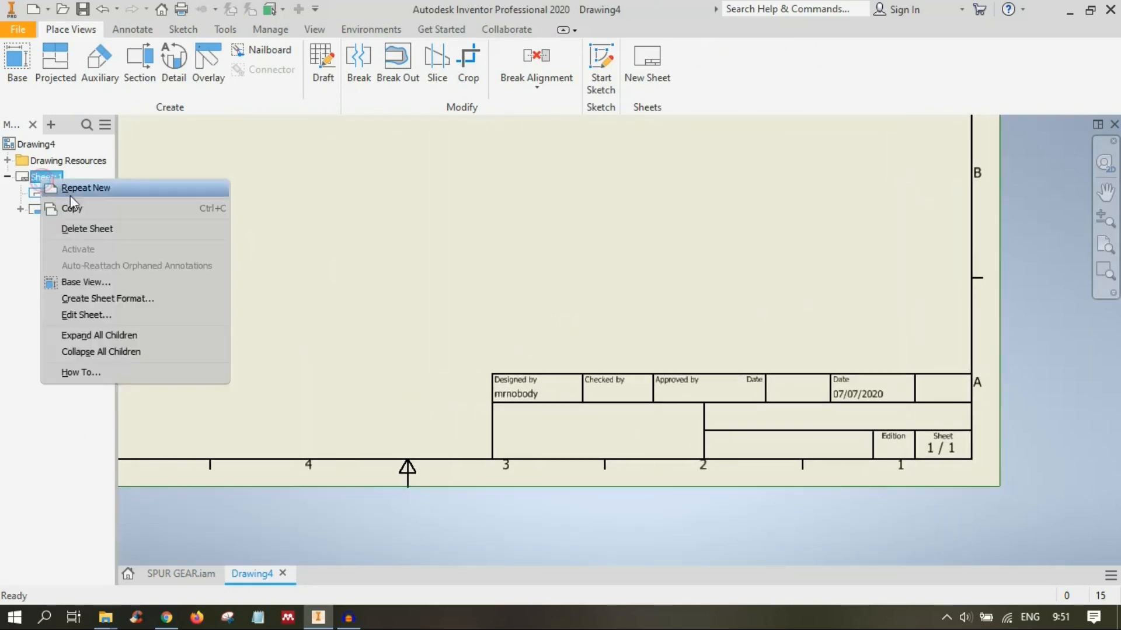
pyautogui.click(103, 320)
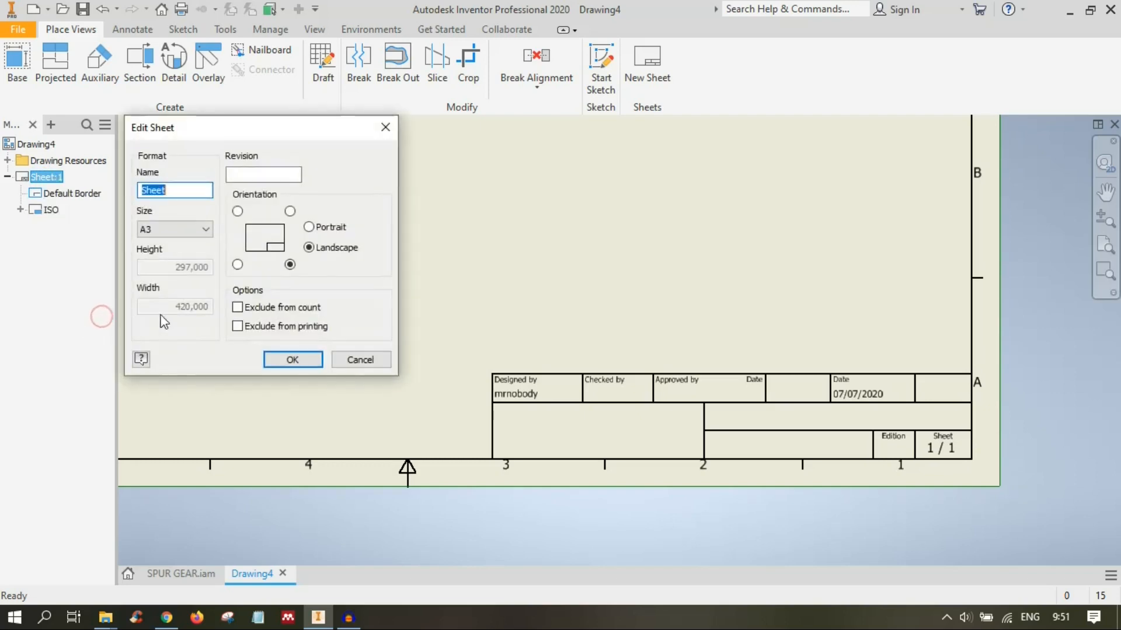
pyautogui.click(181, 229)
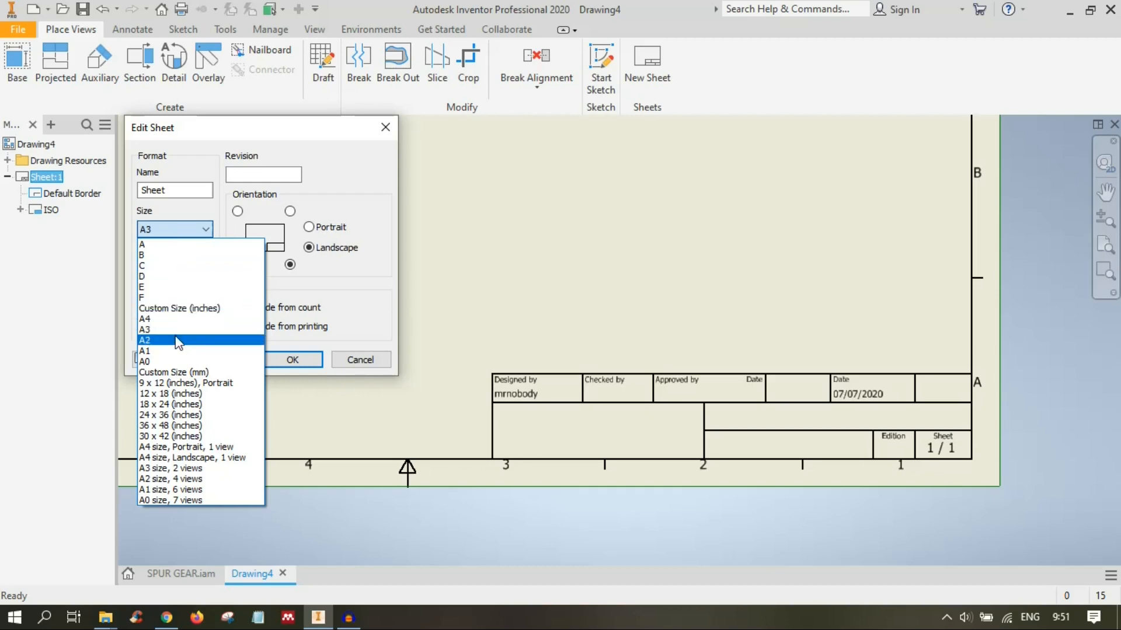
pyautogui.click(175, 358)
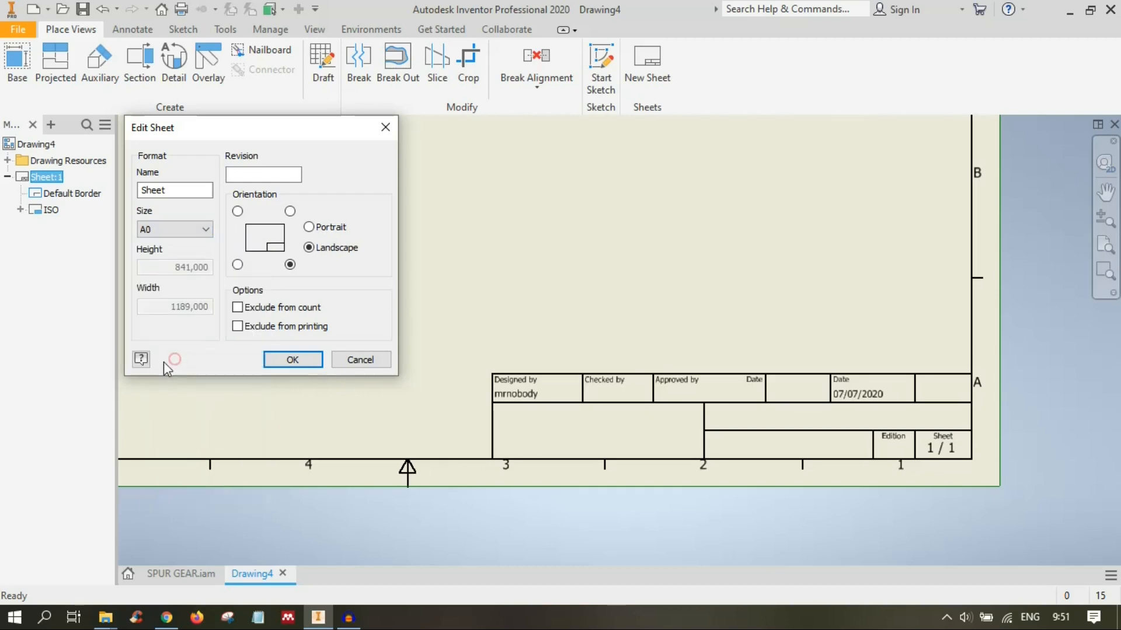
pyautogui.click(299, 367)
pyautogui.moveTo(805, 484); pyautogui.dragTo(708, 395, button='middle')
pyautogui.scroll(-3, 748, 446)
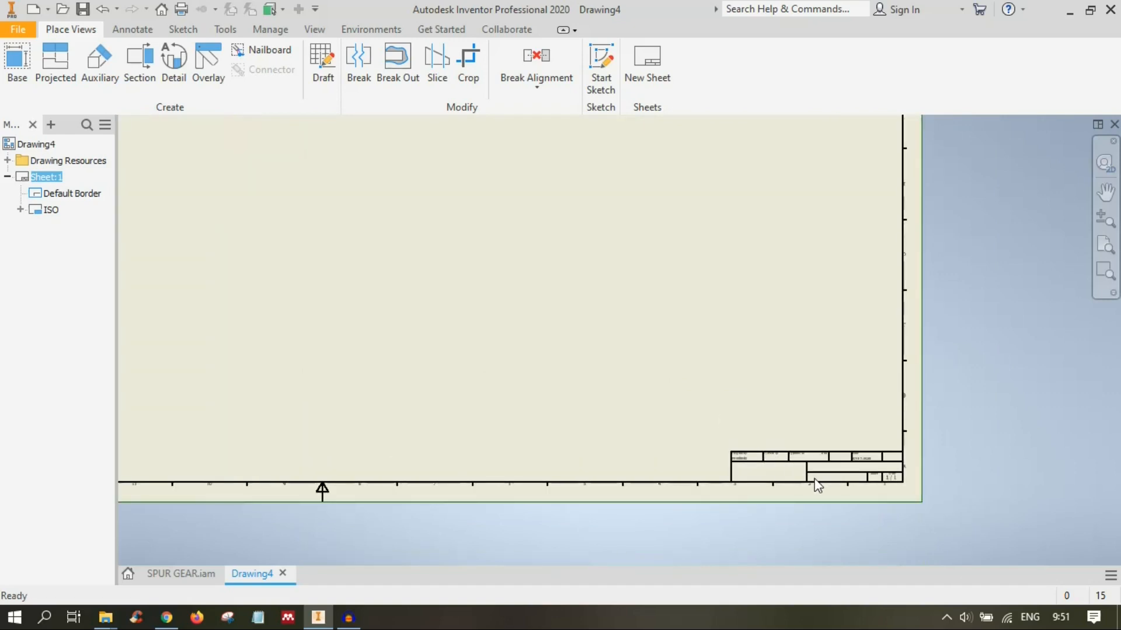
# Step: Set the sheet size of Sheet:1 to A3
pyautogui.rightClick(61, 178)
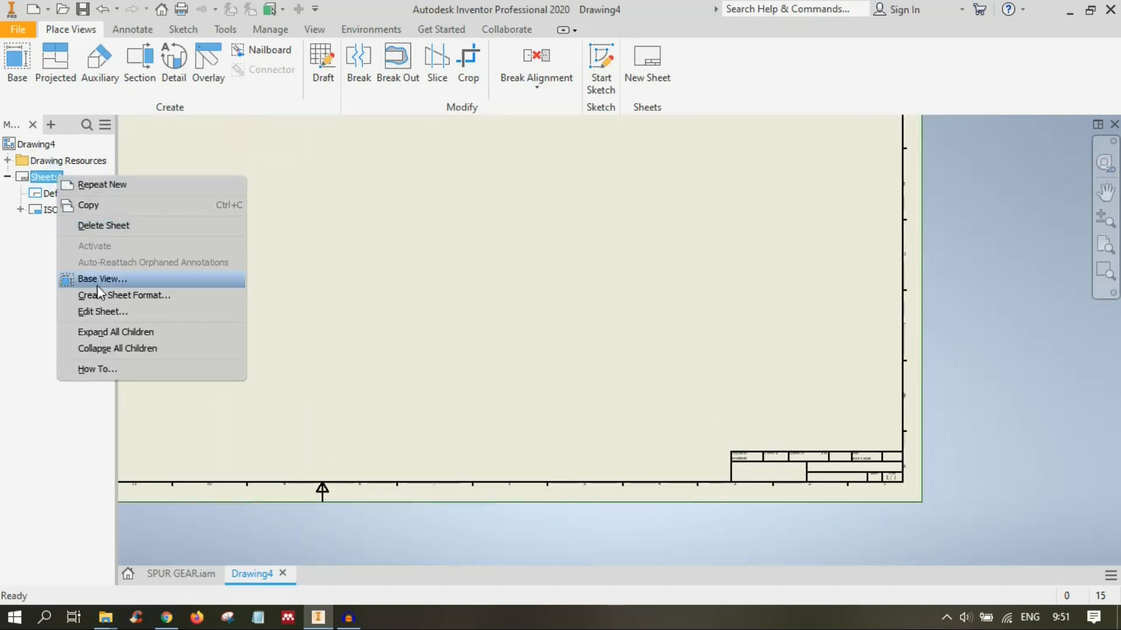
pyautogui.click(104, 313)
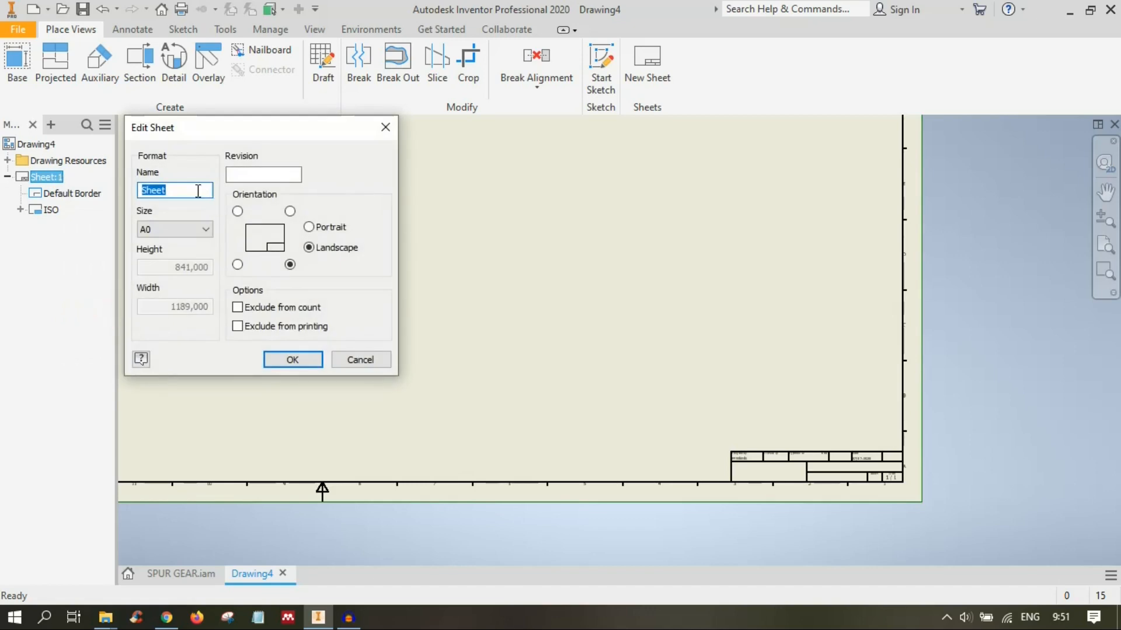
pyautogui.click(173, 236)
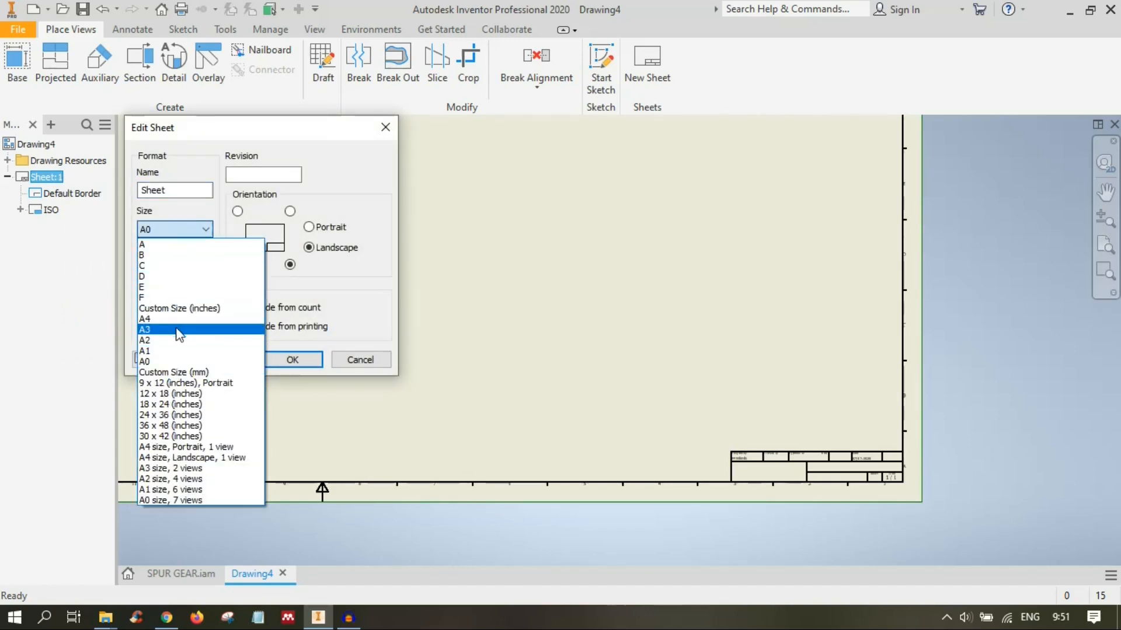
pyautogui.click(175, 327)
pyautogui.click(294, 355)
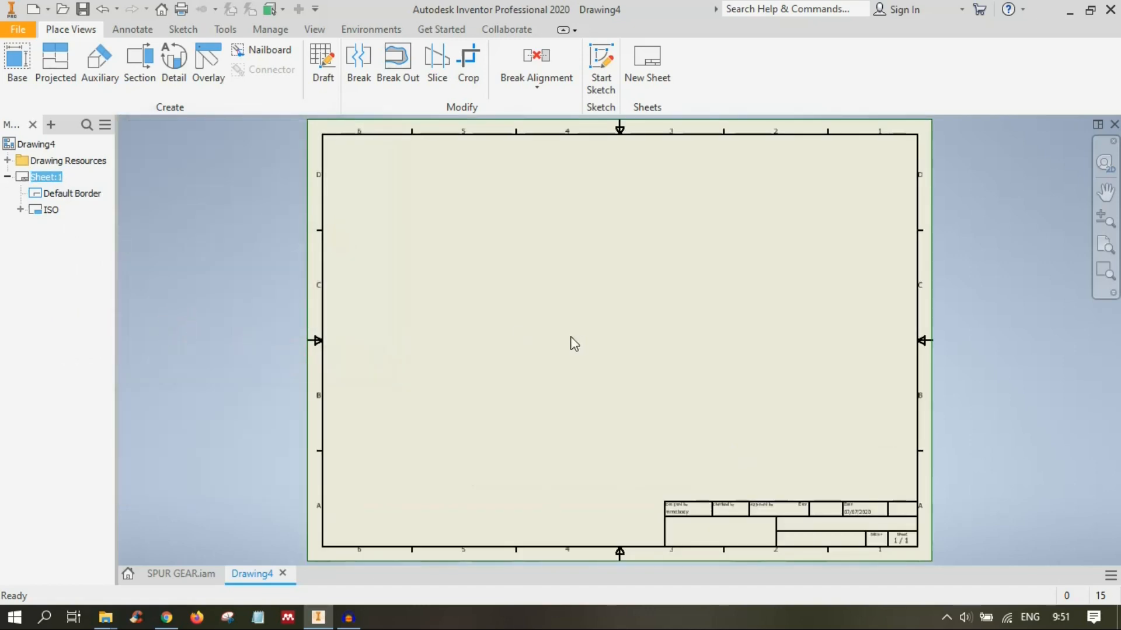
# Step: Switch the orientation of Sheet:1 to Portrait and back to Landscape, and accept the sheet settings
pyautogui.rightClick(41, 177)
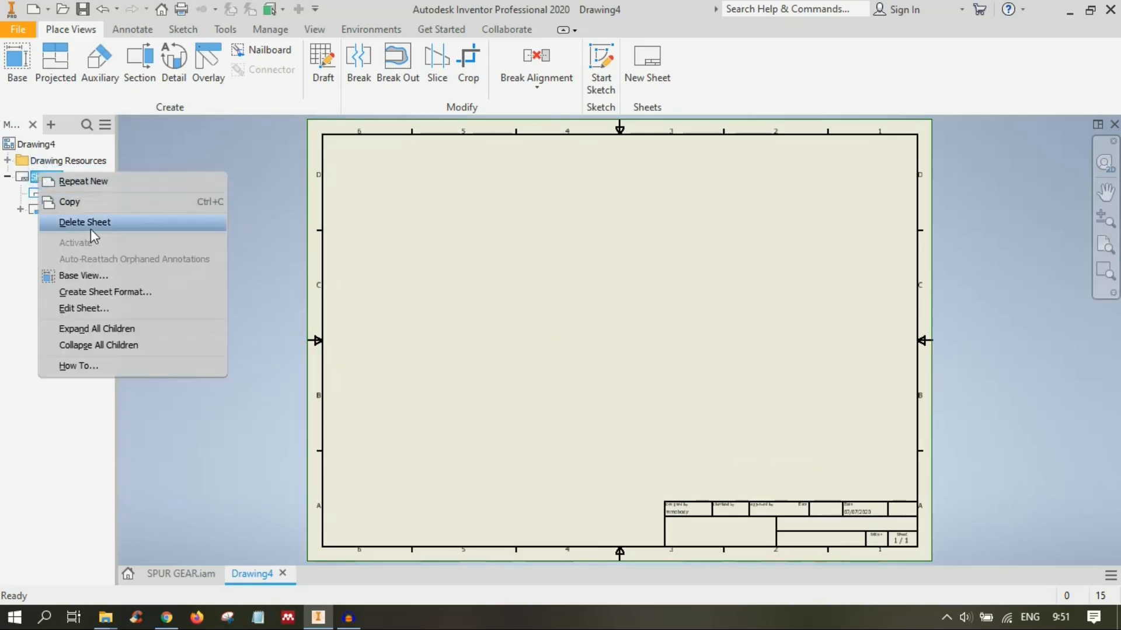
pyautogui.click(90, 308)
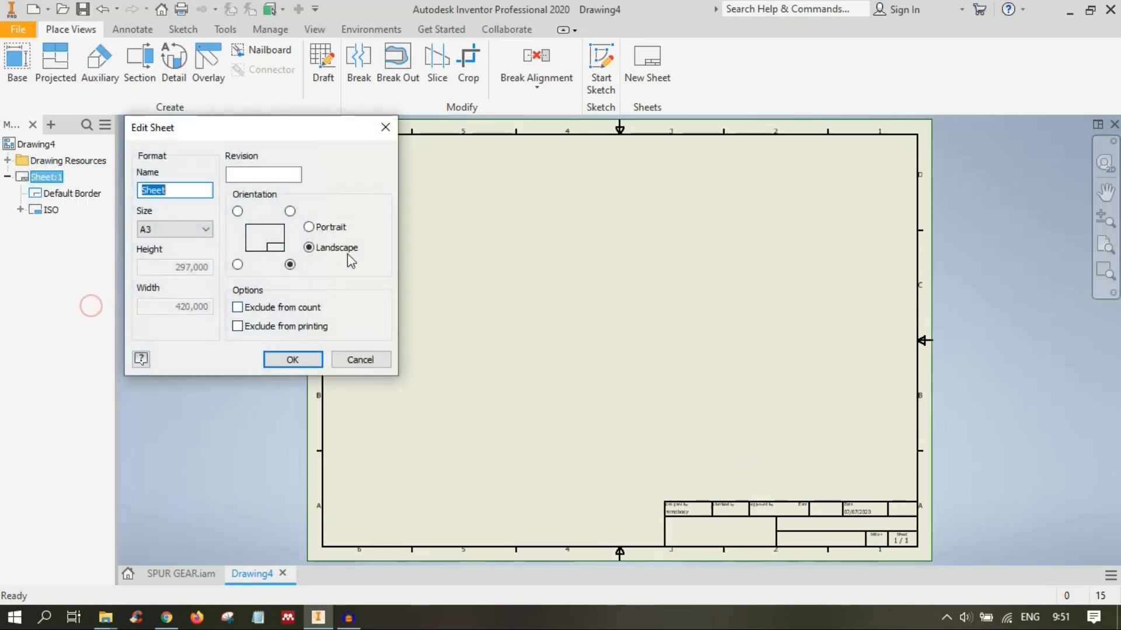
pyautogui.click(309, 228)
pyautogui.click(309, 247)
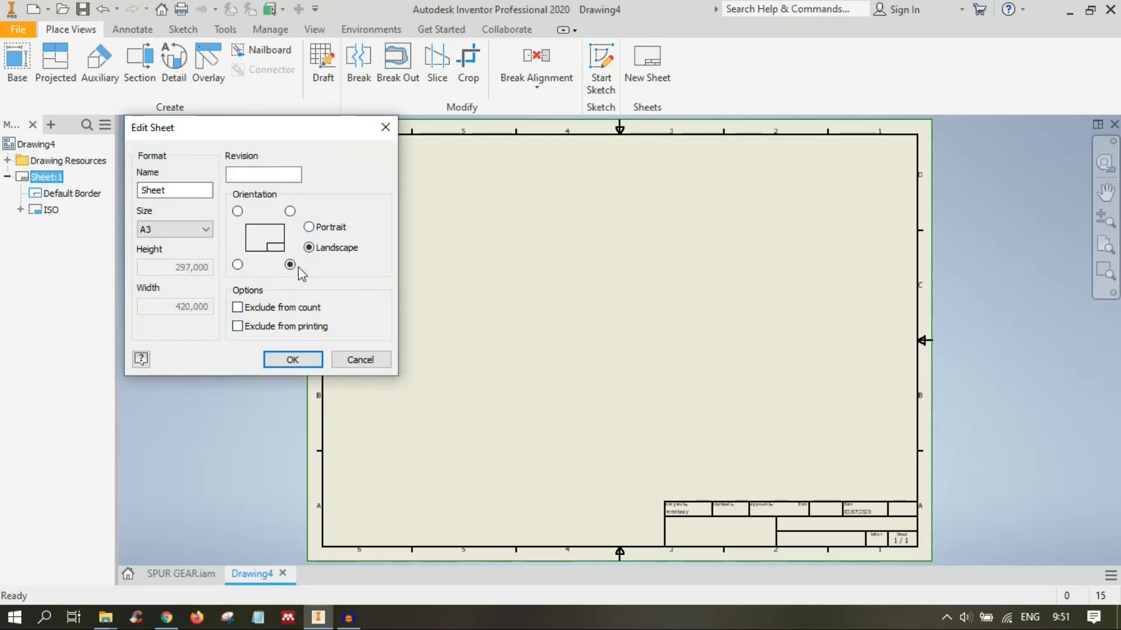
pyautogui.click(292, 357)
# Step: Open the definition of the sheet's ISO title block for editing
pyautogui.scroll(-6, 452, 353)
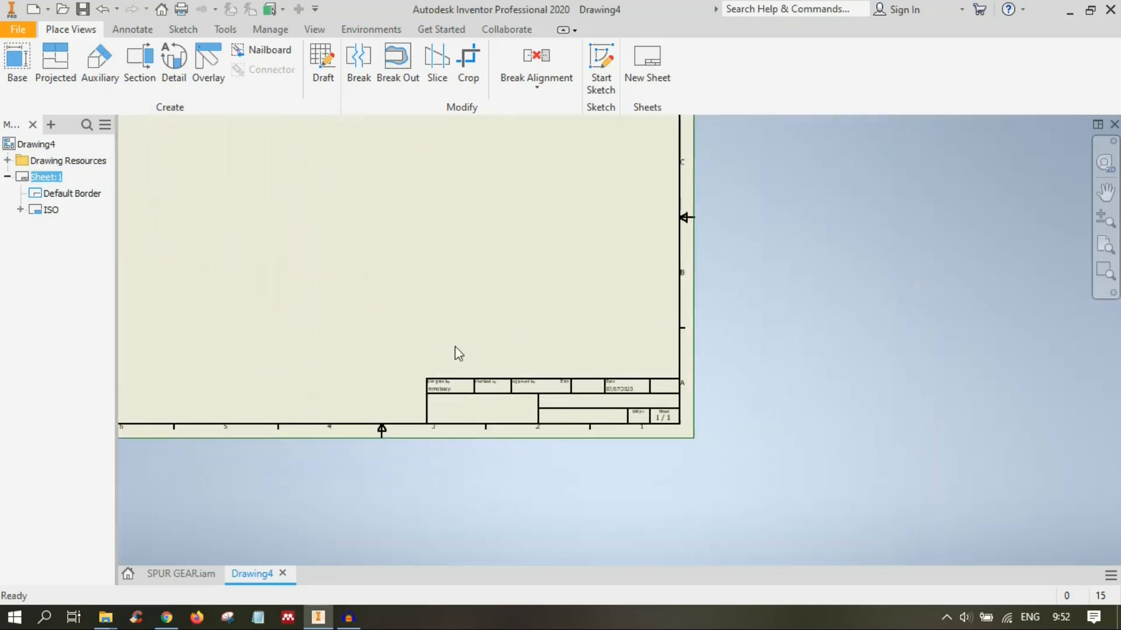
pyautogui.scroll(5, 451, 388)
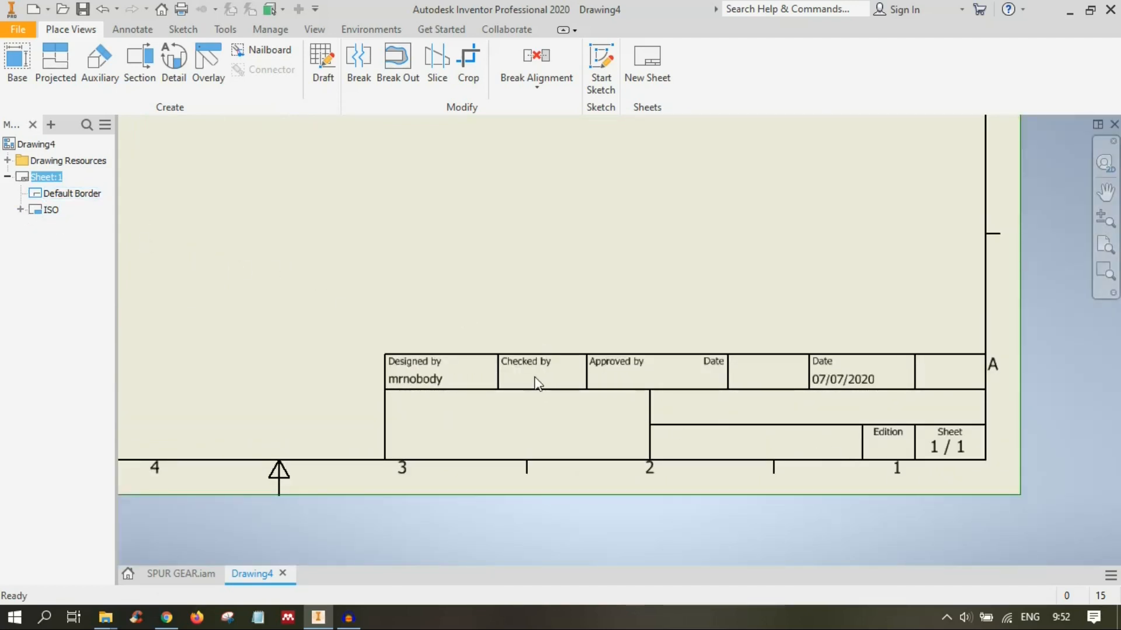
pyautogui.rightClick(41, 185)
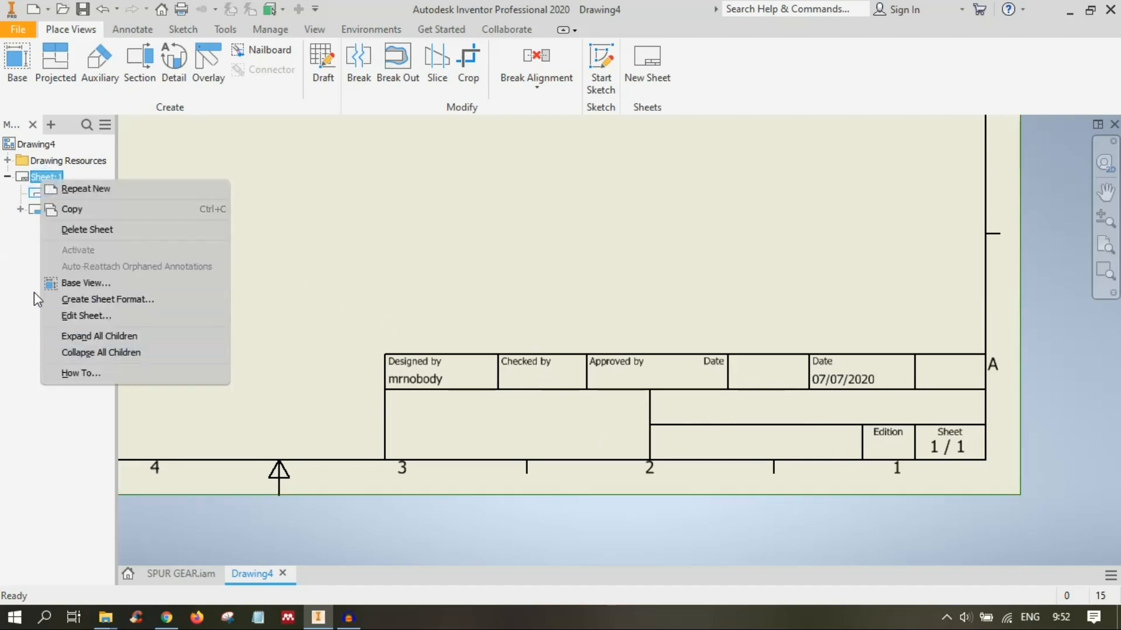
pyautogui.click(2, 254)
pyautogui.rightClick(31, 209)
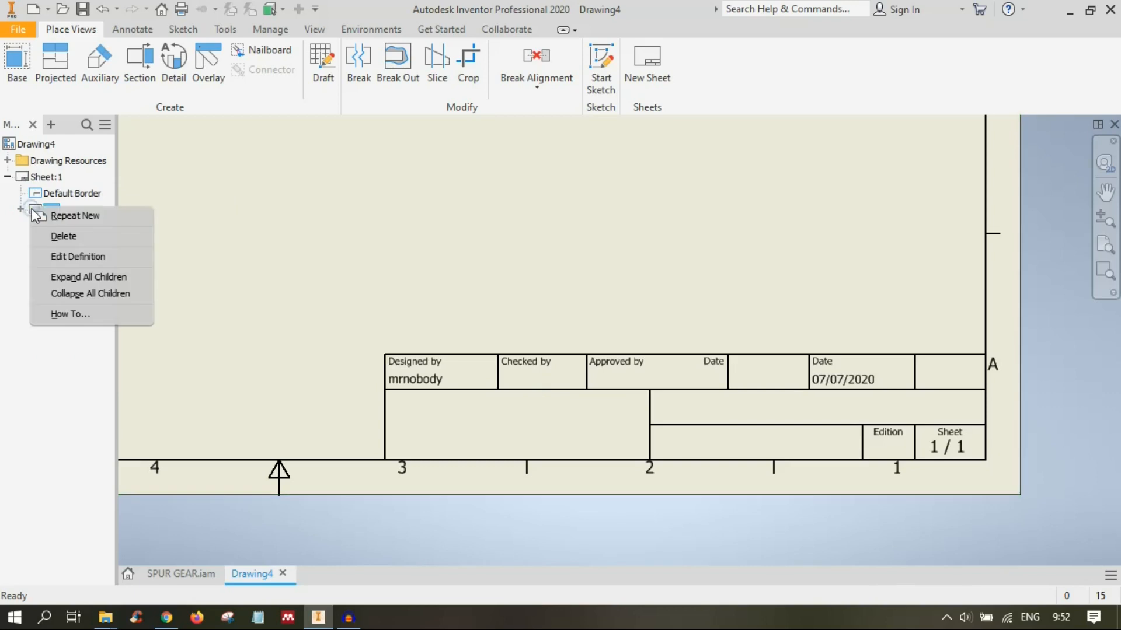
pyautogui.click(93, 259)
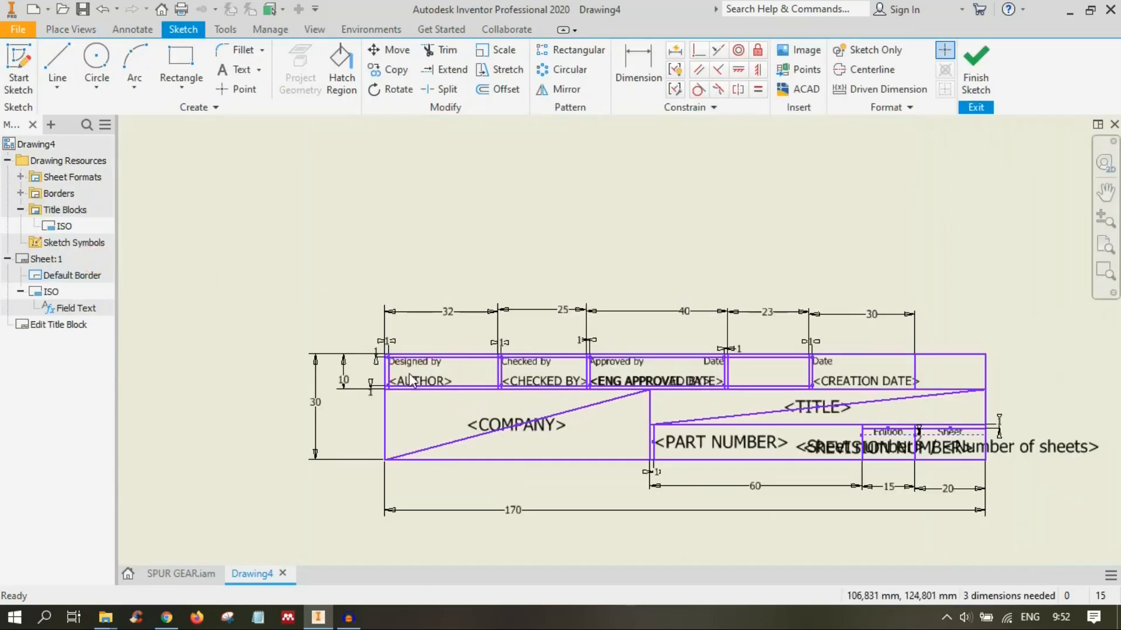
# Step: Replace the author placeholder under Designed by in the title block with the text Naruto
pyautogui.click(413, 388)
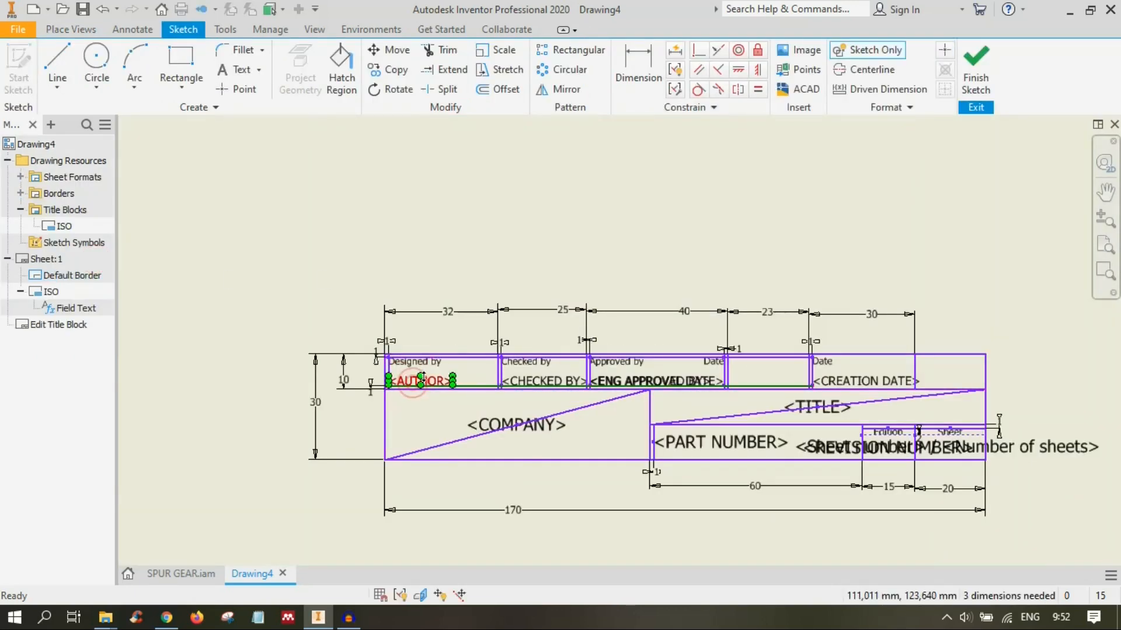
pyautogui.scroll(3, 434, 406)
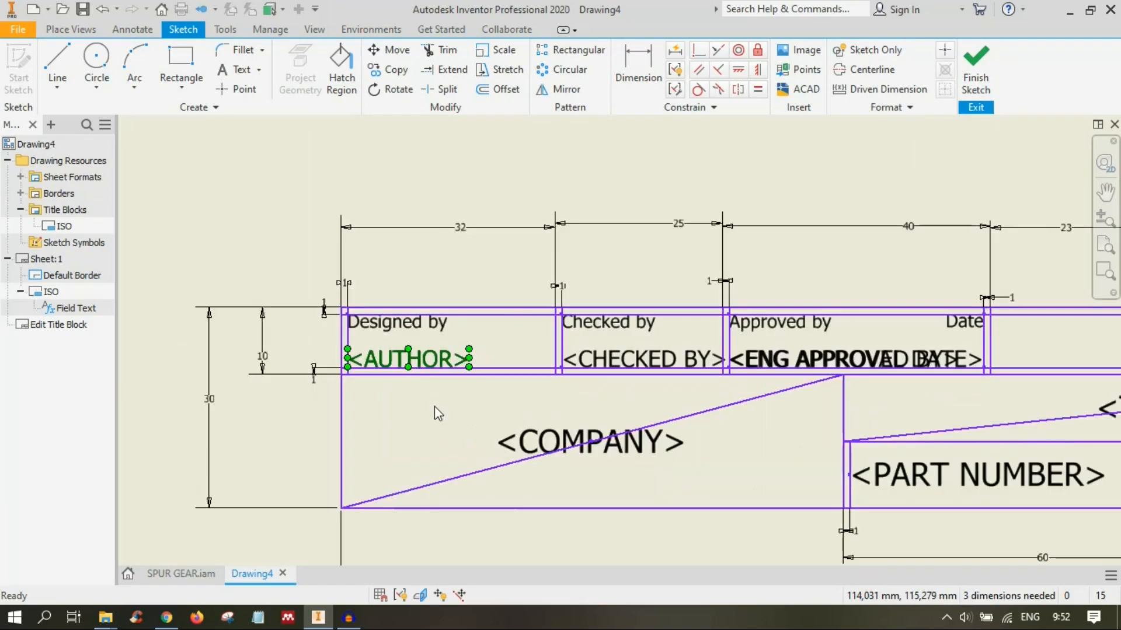
pyautogui.click(213, 257)
pyautogui.click(433, 354)
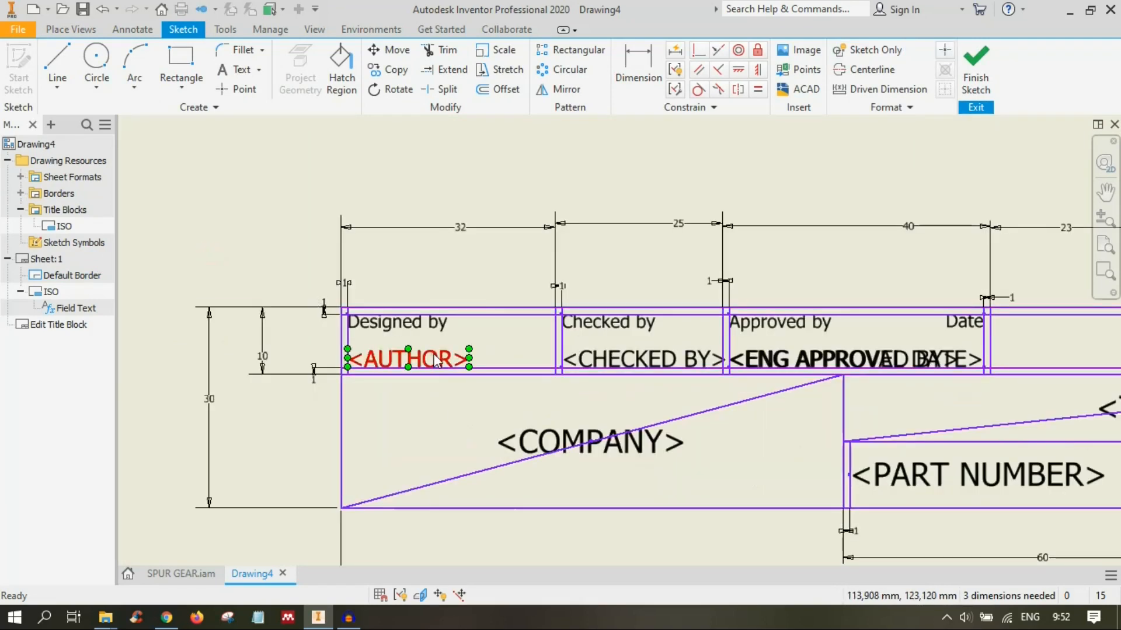
pyautogui.doubleClick(456, 369)
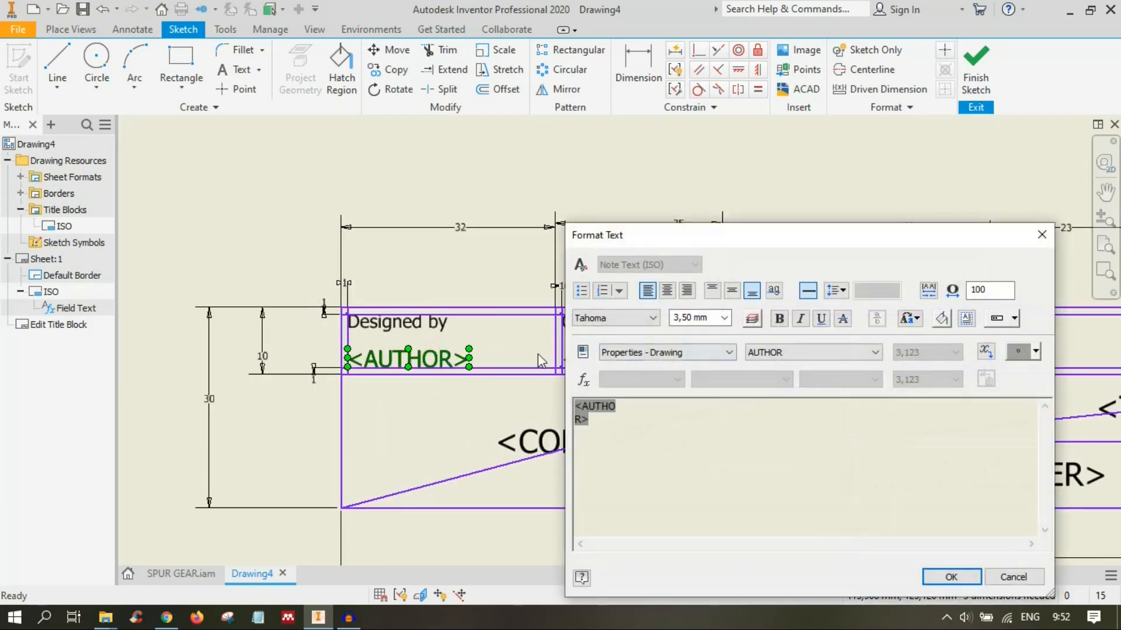
pyautogui.click(600, 423)
pyautogui.write('Naruto')
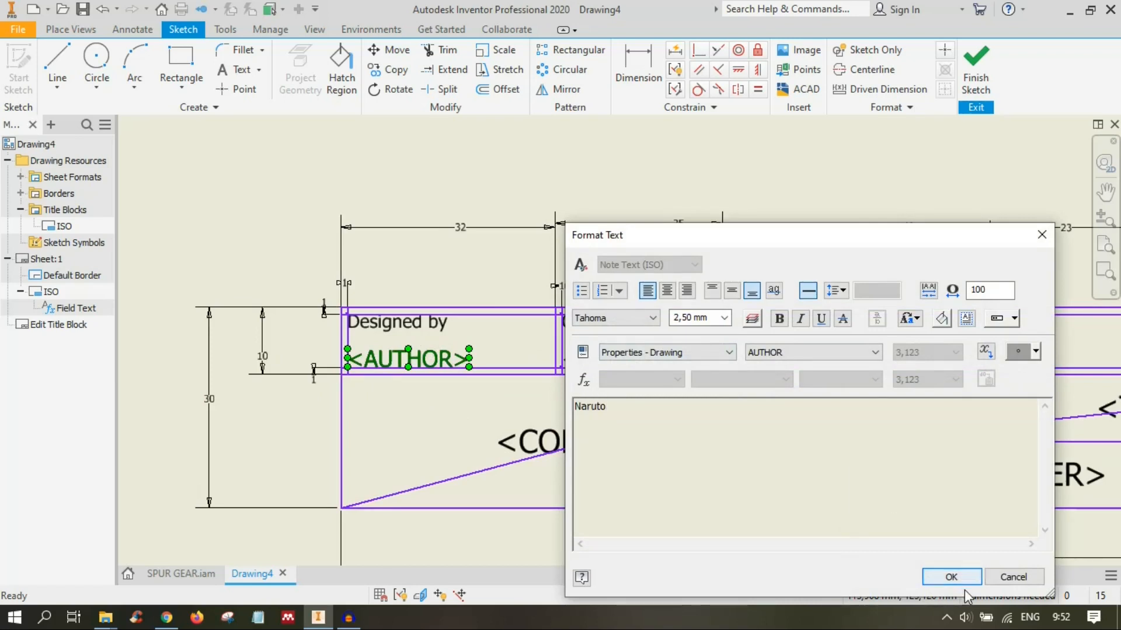
pyautogui.click(951, 576)
# Step: Replace the placeholder under Checked by in the title block with the text Kakashi
pyautogui.doubleClick(635, 352)
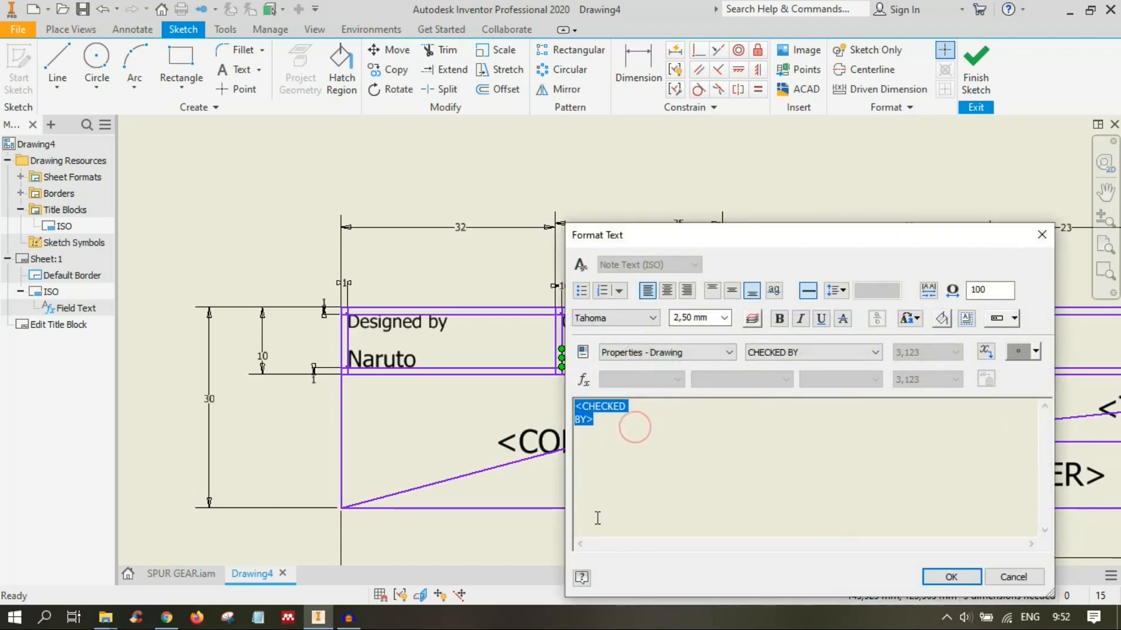
pyautogui.press('BackSpace')
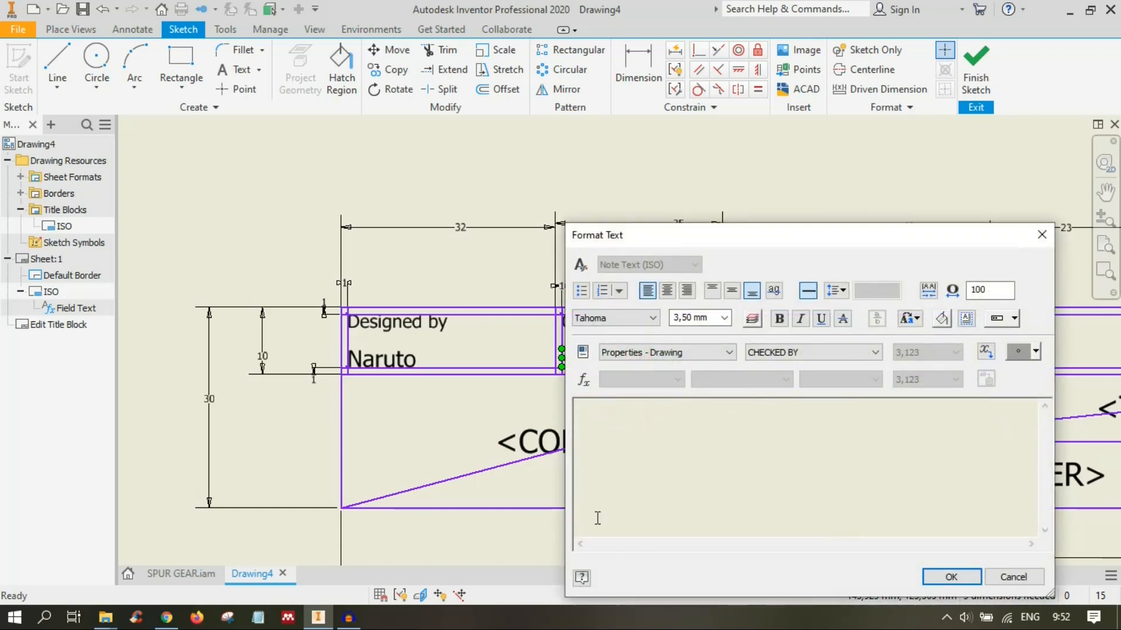
pyautogui.write('N')
pyautogui.write('Kakashi')
pyautogui.click(951, 576)
# Step: Replace the engineering approver placeholder under Approved by in the title block with the text HOKAGE
pyautogui.scroll(3, 800, 450)
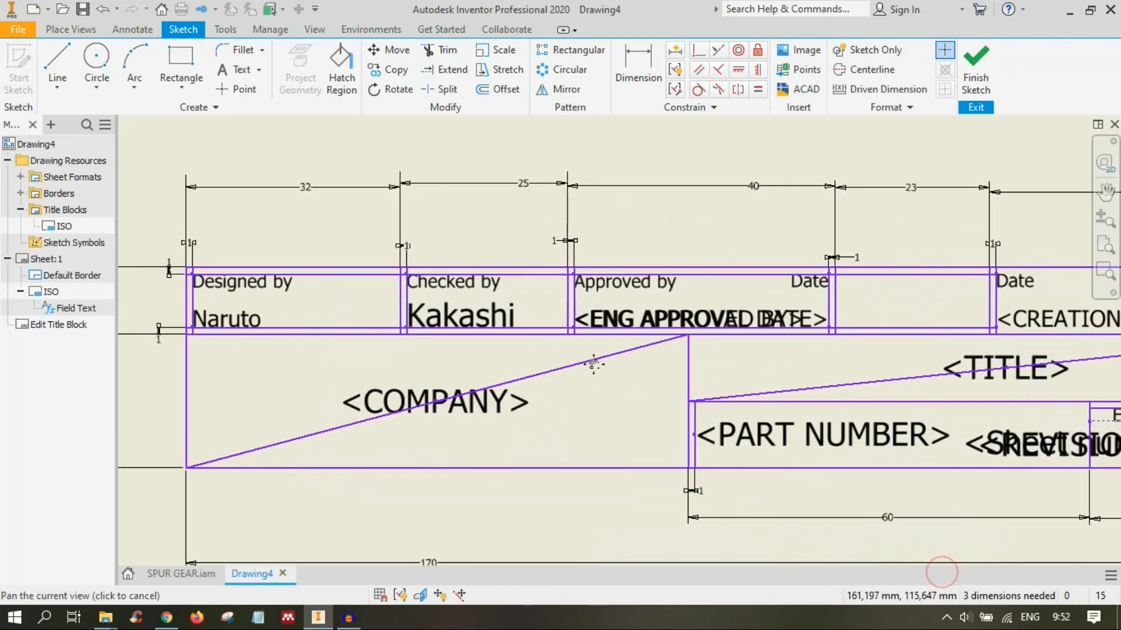
pyautogui.doubleClick(686, 306)
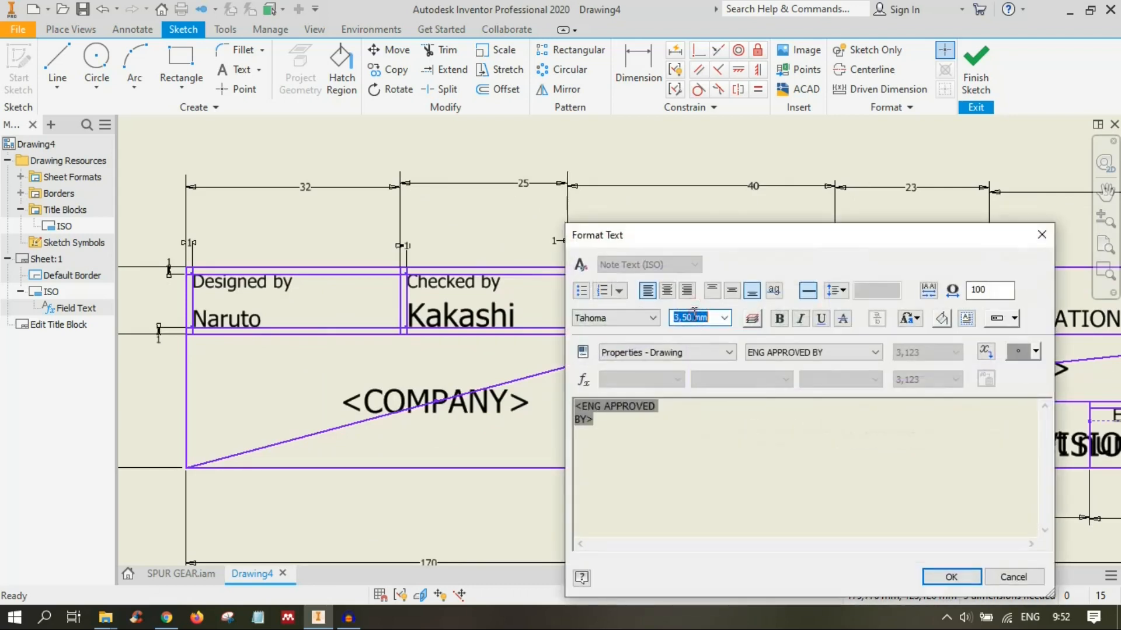
pyautogui.click(655, 426)
pyautogui.write('H')
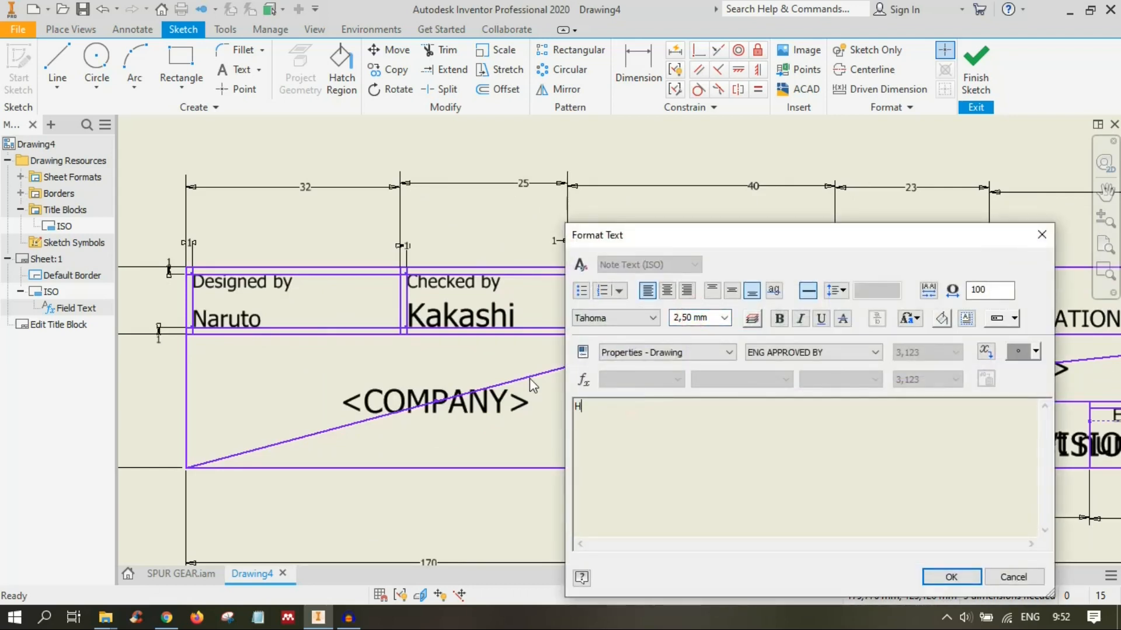
pyautogui.write('OKAGE')
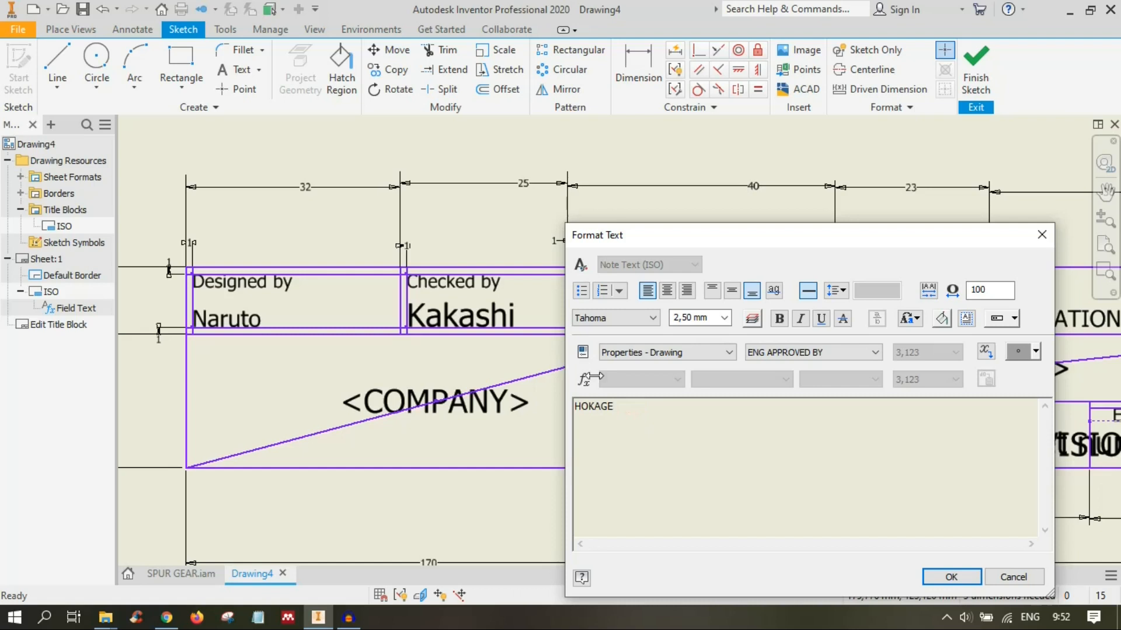
pyautogui.click(951, 576)
# Step: Replace the creation date placeholder under Date in the title block with the text 17 Agustus 1945
pyautogui.moveTo(847, 422); pyautogui.dragTo(643, 361, button='middle')
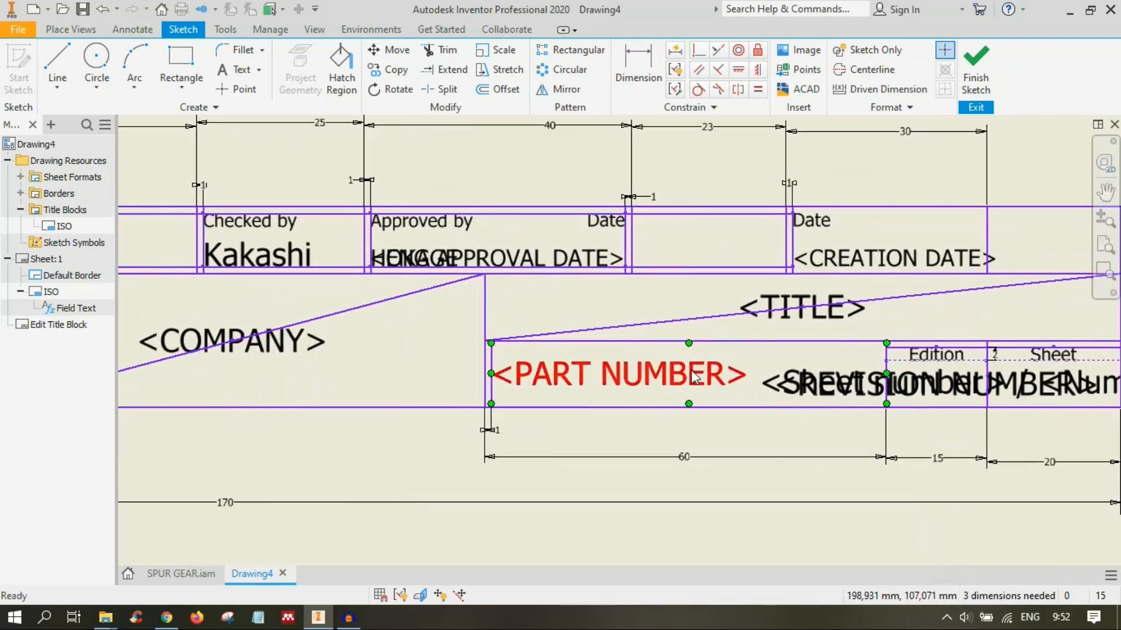
pyautogui.click(867, 251)
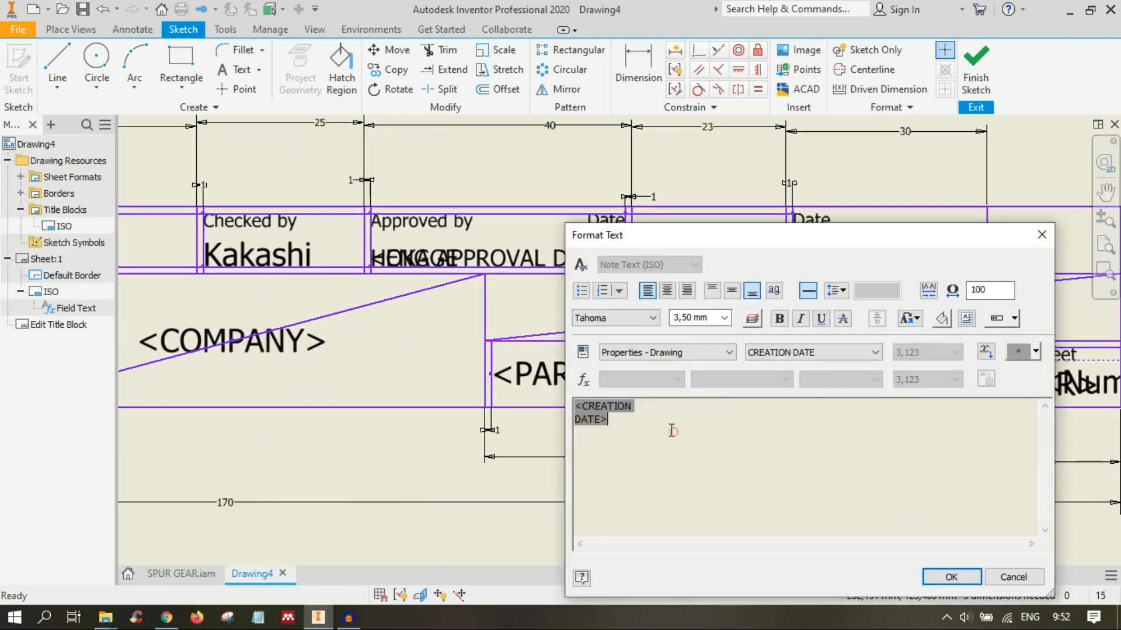
pyautogui.doubleClick(671, 430)
pyautogui.write('17')
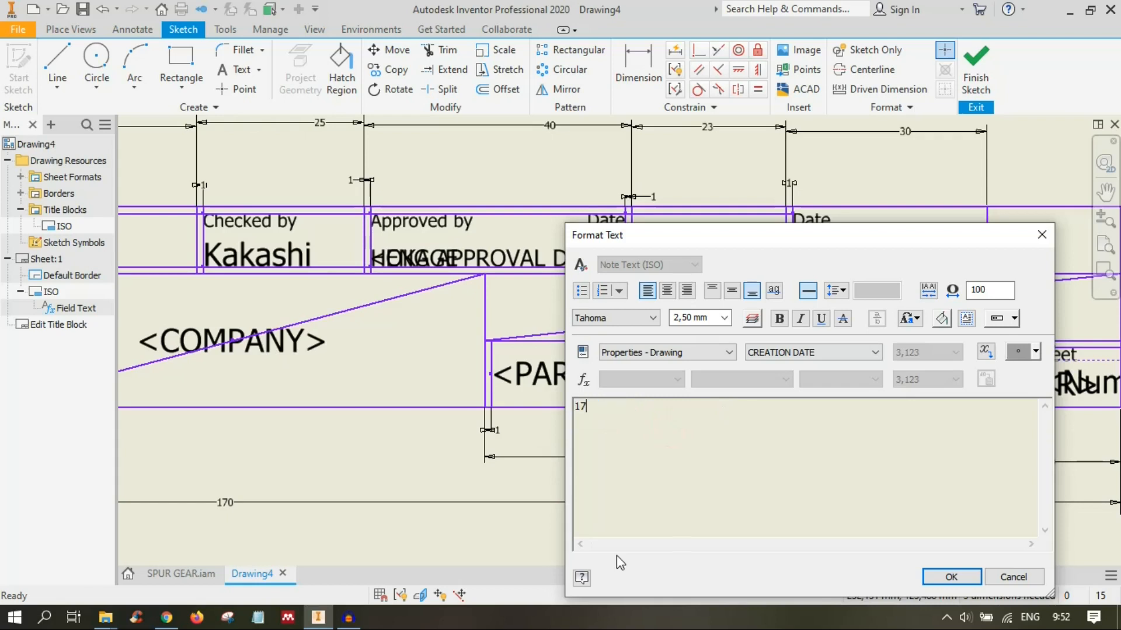
pyautogui.write(' Agustus 1945')
pyautogui.click(957, 577)
# Step: Replace the title placeholder in the title block with the text Spur Gear
pyautogui.moveTo(857, 514); pyautogui.dragTo(762, 489, button='middle')
pyautogui.doubleClick(738, 292)
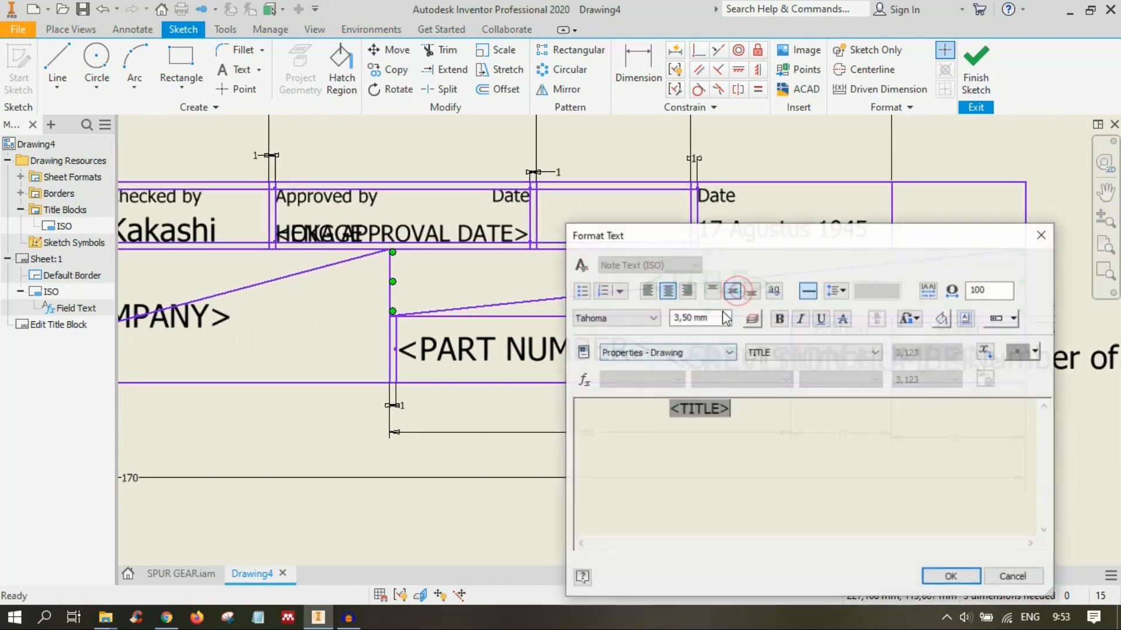
pyautogui.moveTo(762, 416); pyautogui.dragTo(591, 412)
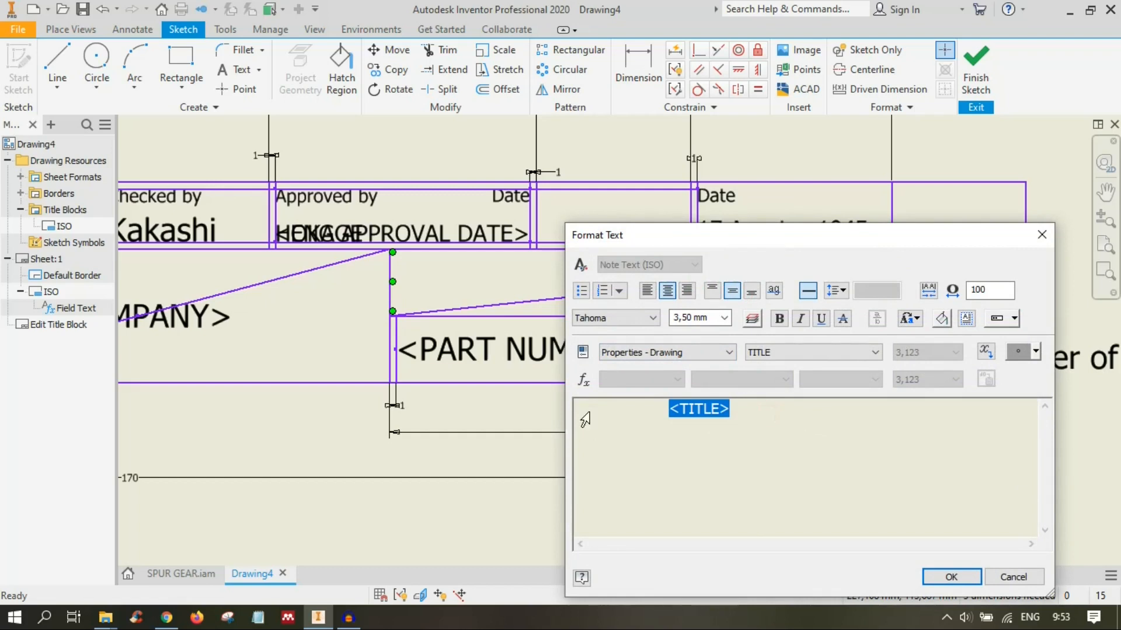
pyautogui.write('Spur ')
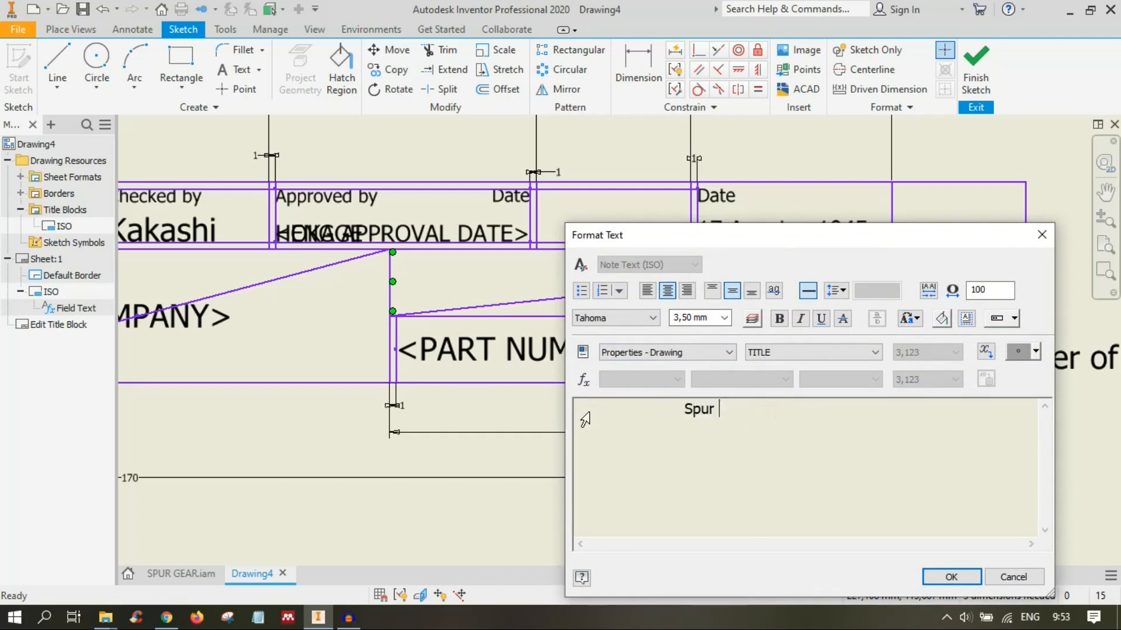
pyautogui.write('Gear')
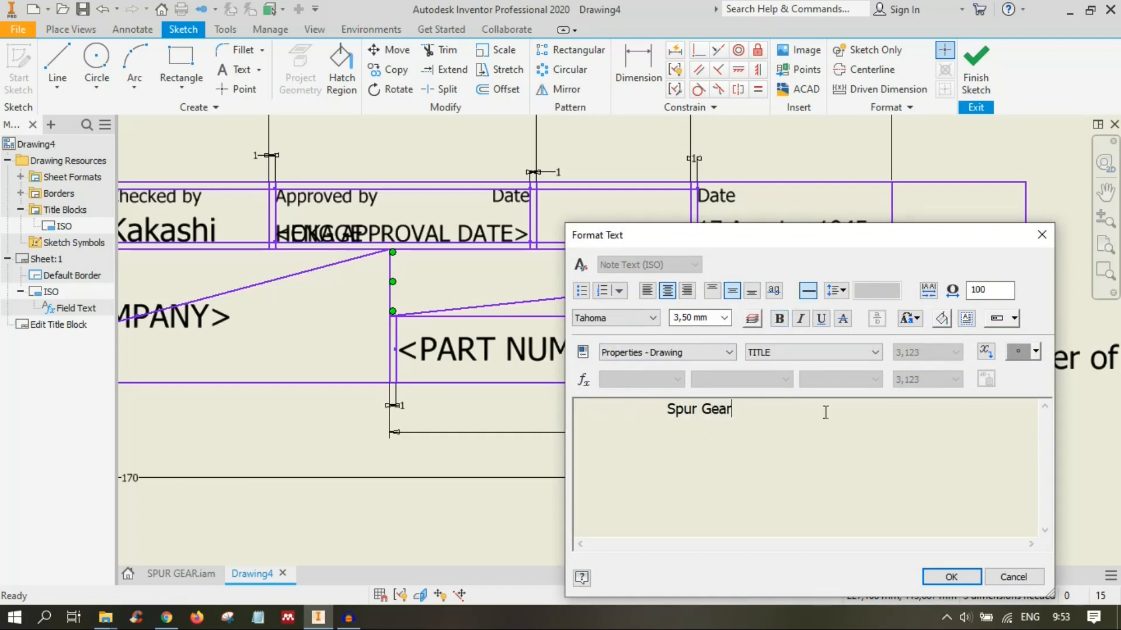
pyautogui.hotkey('ctrl', 'a')
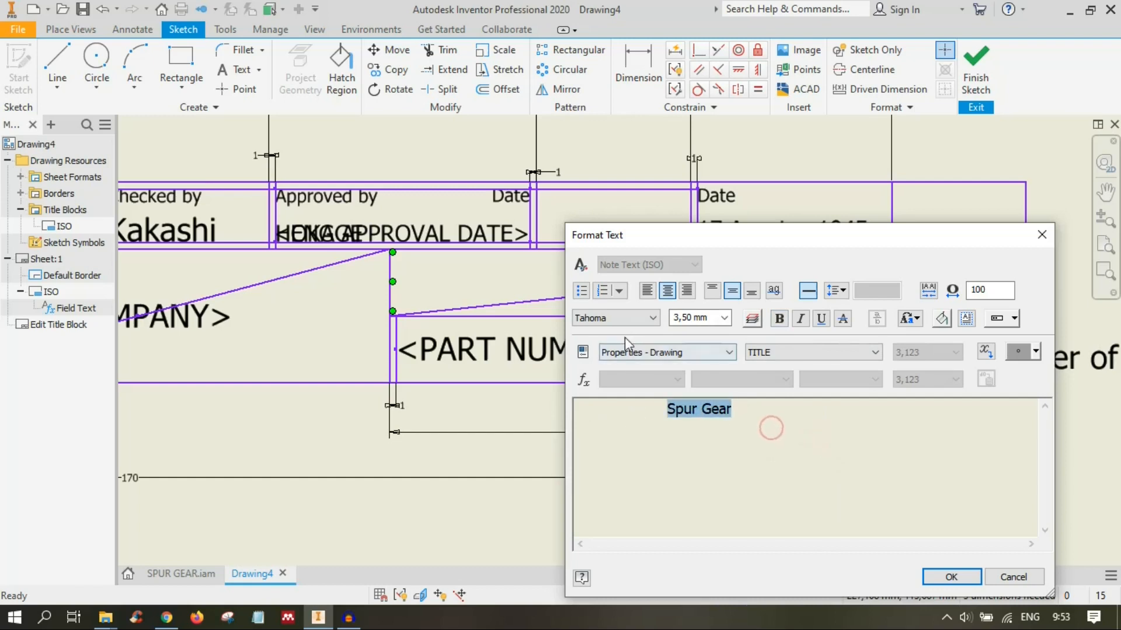
pyautogui.click(629, 320)
pyautogui.click(742, 507)
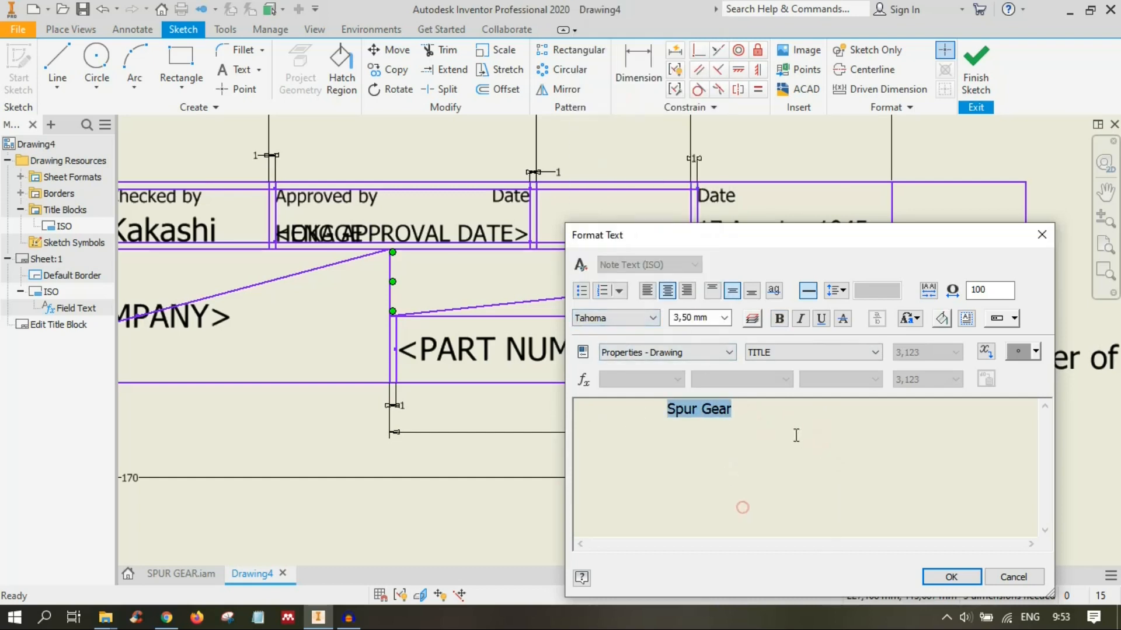
pyautogui.click(852, 436)
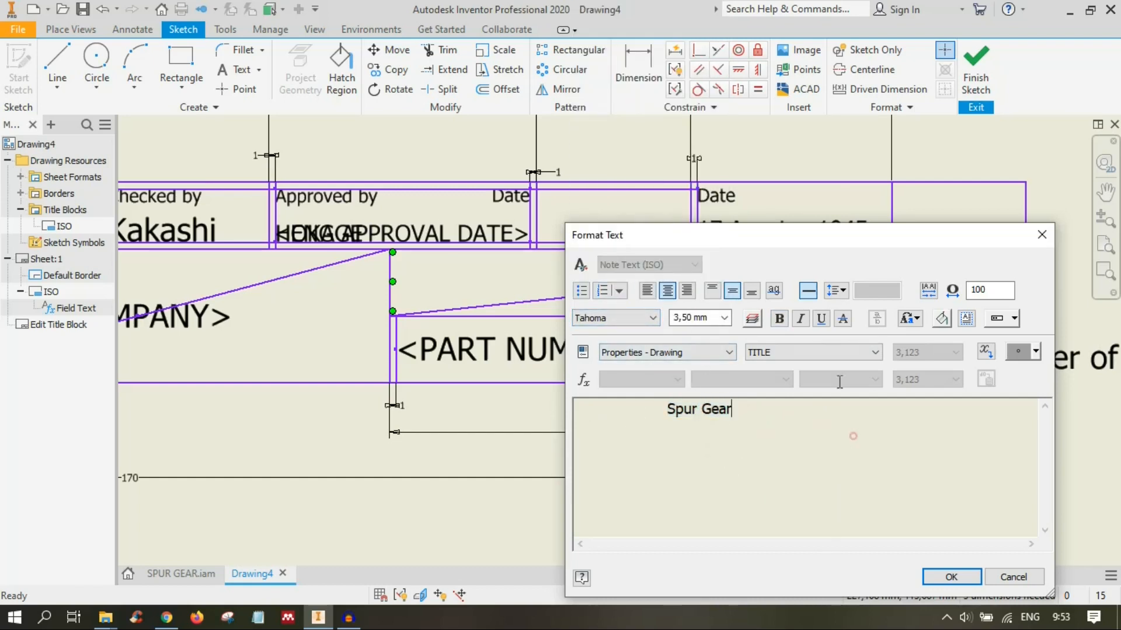
pyautogui.click(724, 318)
pyautogui.click(724, 318)
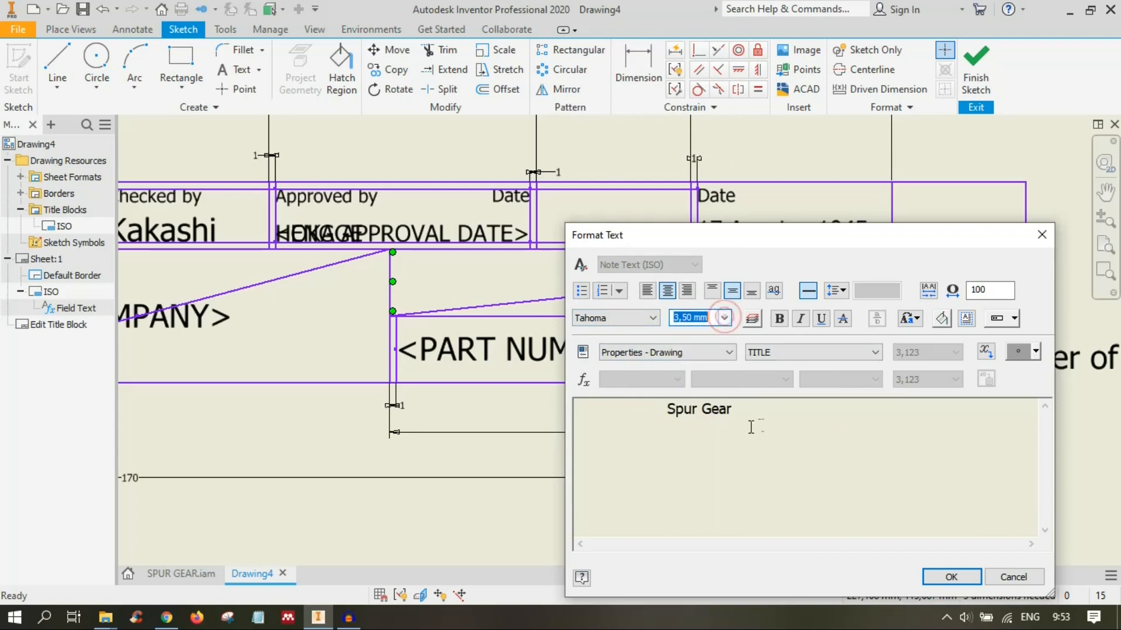
# Step: Accept the title text, finish the title block sketch and save its edits
pyautogui.click(943, 574)
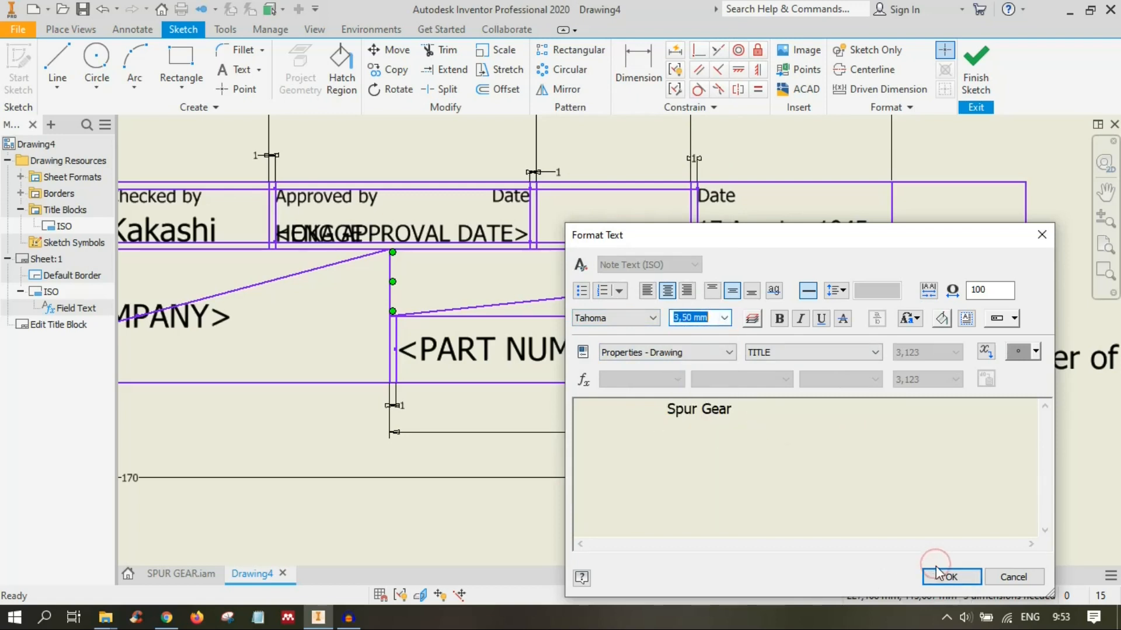
pyautogui.click(976, 68)
pyautogui.click(460, 329)
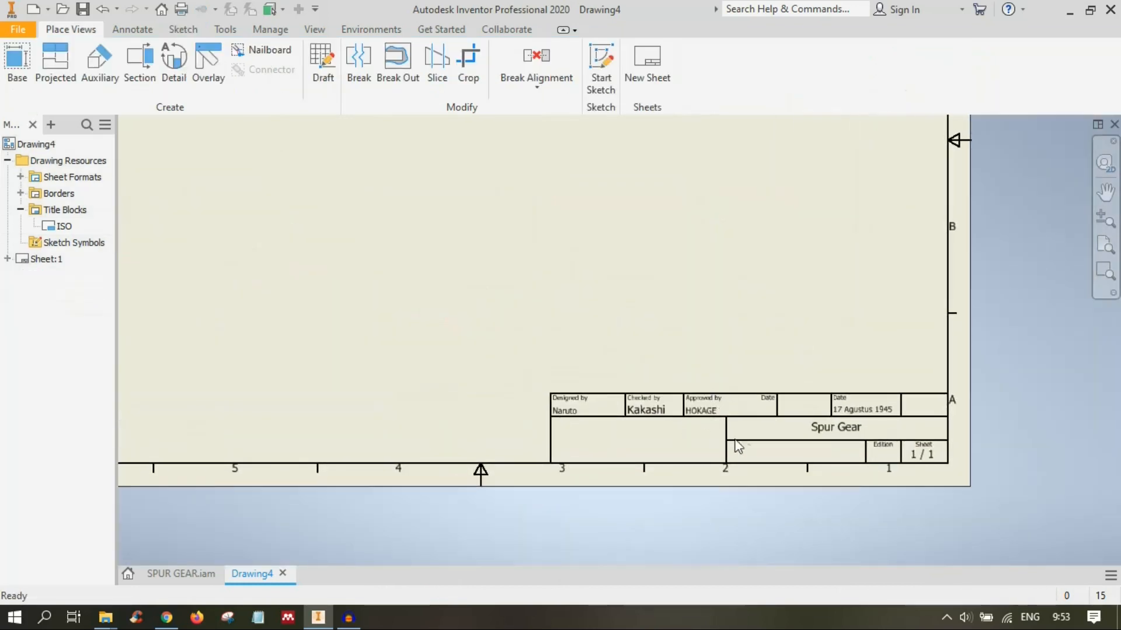
# Step: Start a base view of the SPUR GEAR.iam assembly on the sheet and compare it with the 3D model
pyautogui.moveTo(432, 223); pyautogui.dragTo(636, 429, button='middle')
pyautogui.scroll(3, 636, 429)
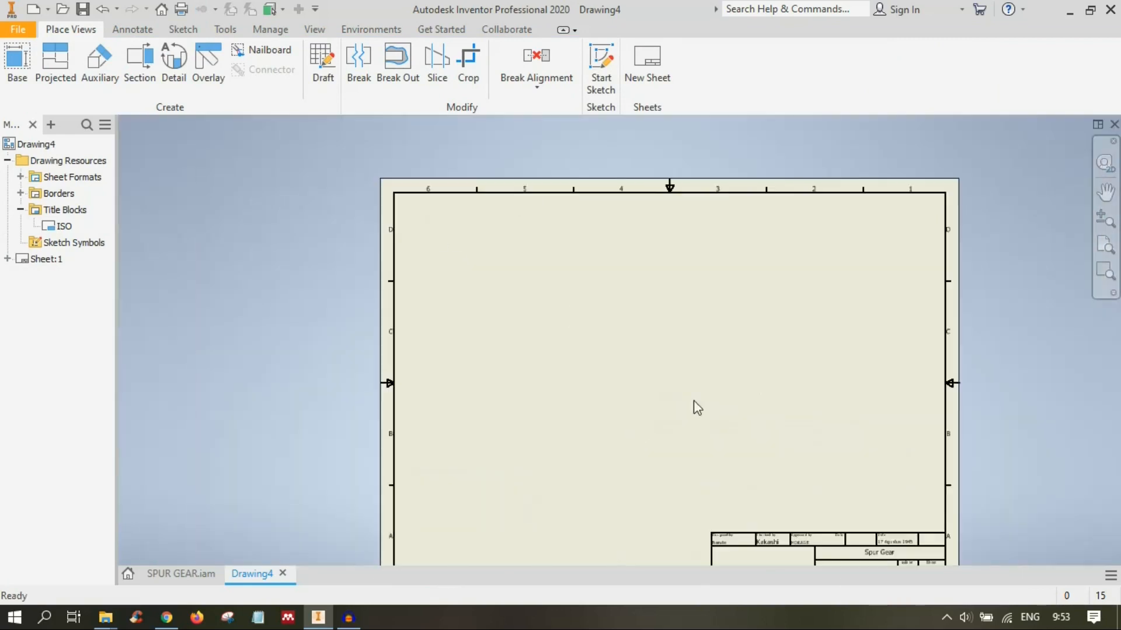
pyautogui.moveTo(743, 395); pyautogui.dragTo(682, 340, button='middle')
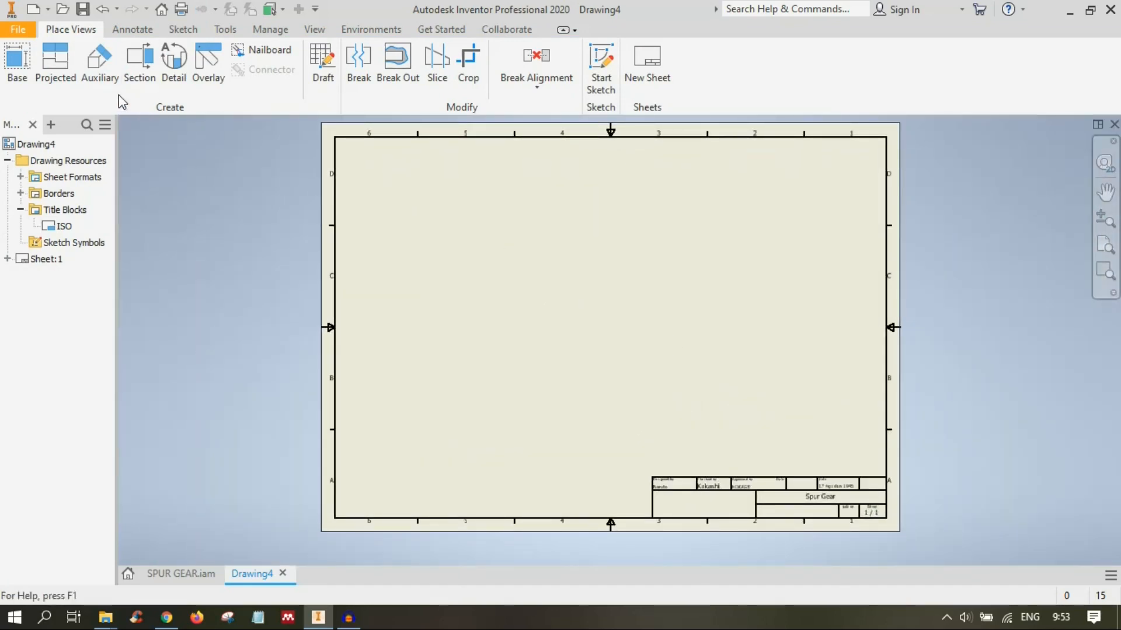
pyautogui.click(16, 65)
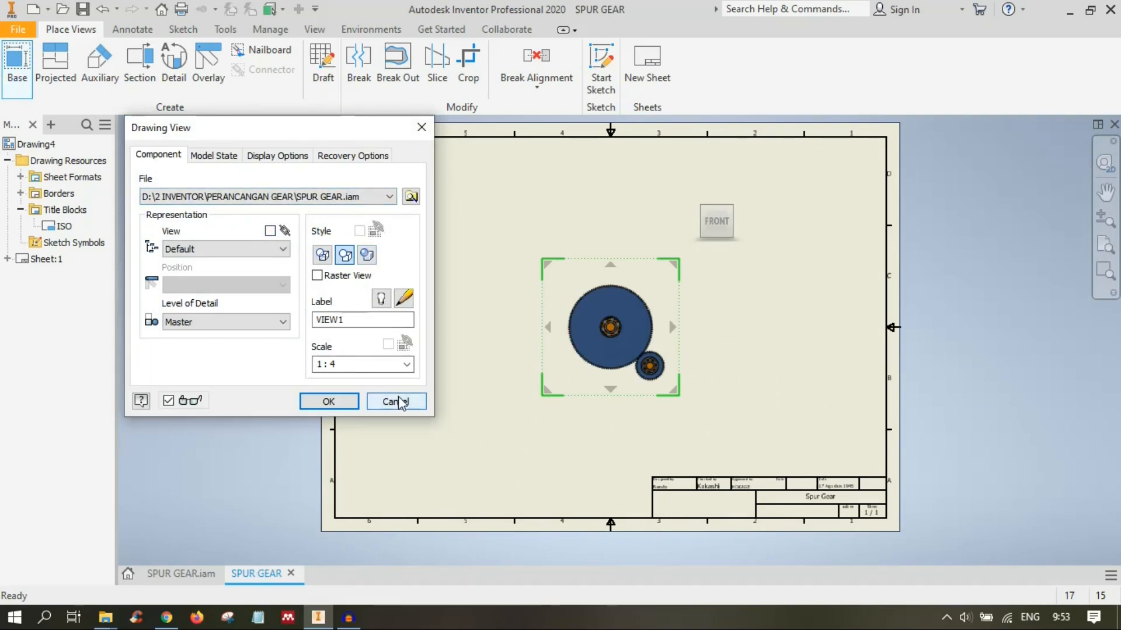
pyautogui.click(169, 571)
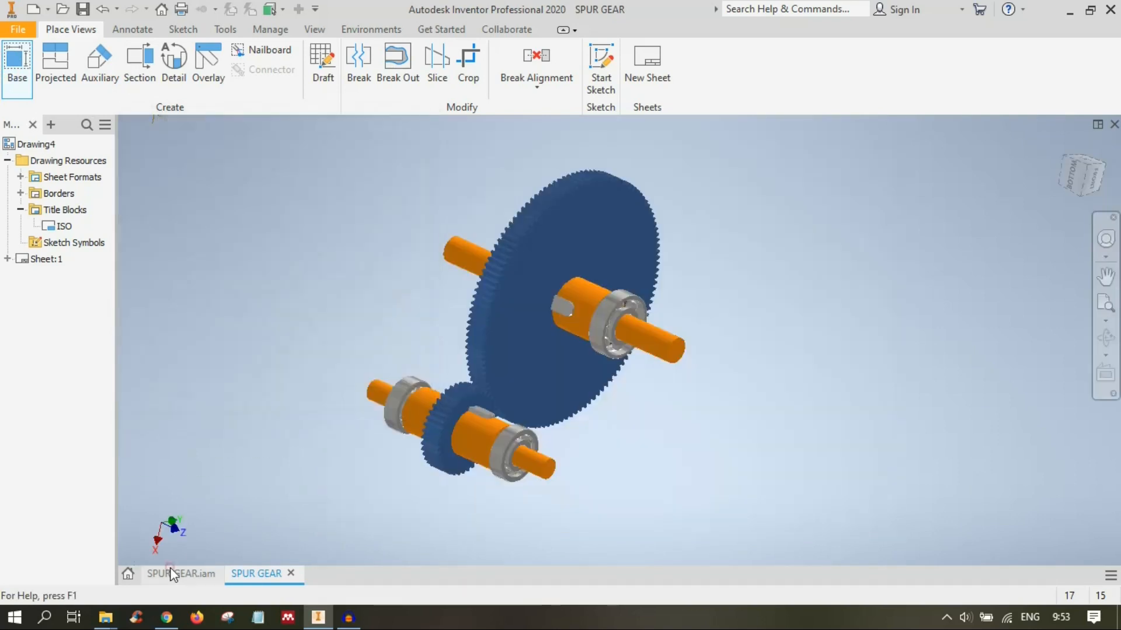
pyautogui.click(270, 573)
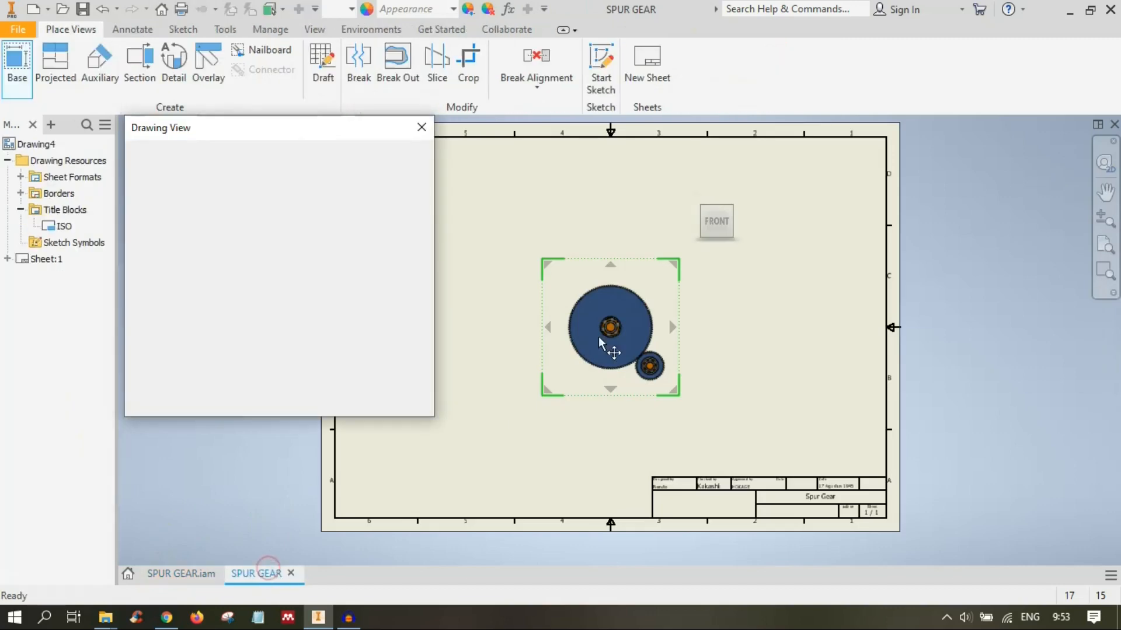
# Step: Try the base view at scale 1:2 and turn its orientation to right and back, returning to front
pyautogui.moveTo(349, 363); pyautogui.dragTo(253, 361)
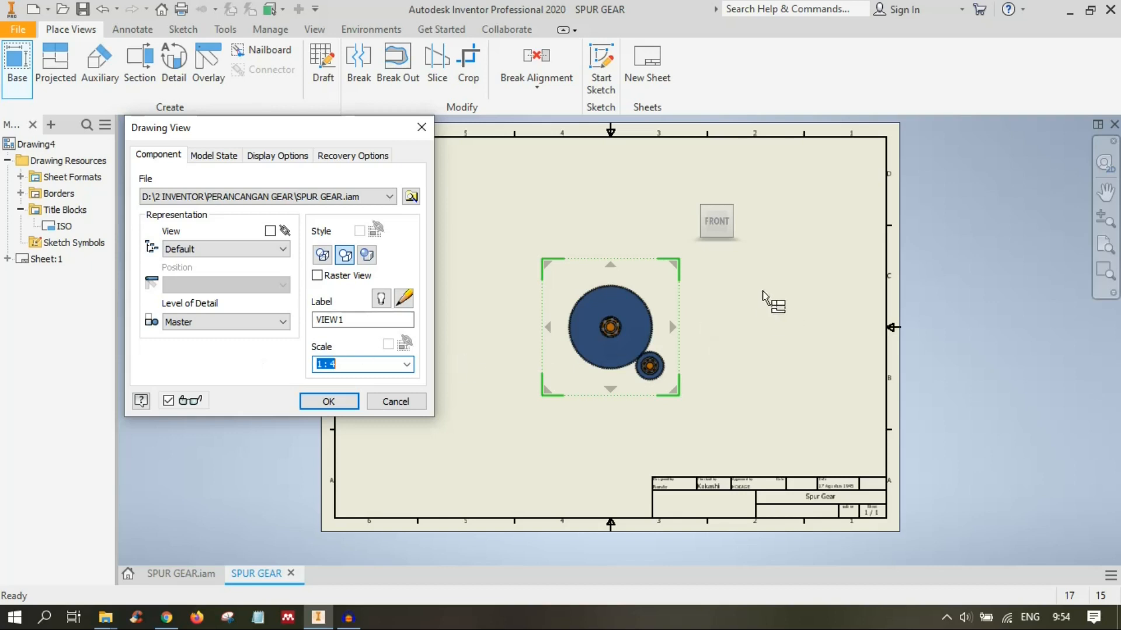
pyautogui.click(746, 225)
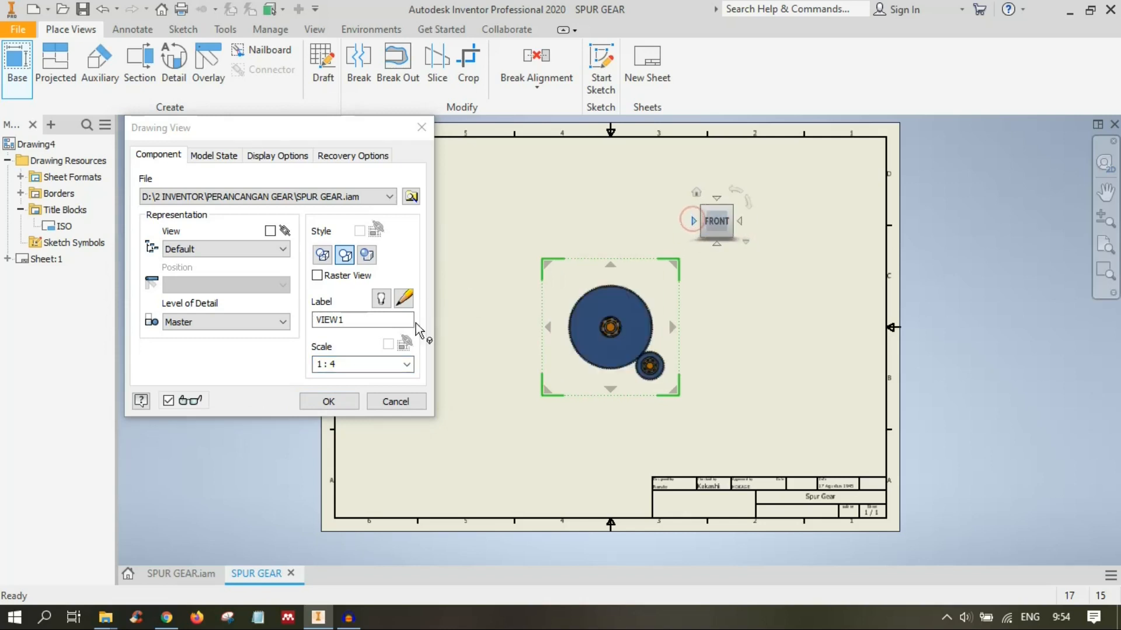
pyautogui.click(362, 370)
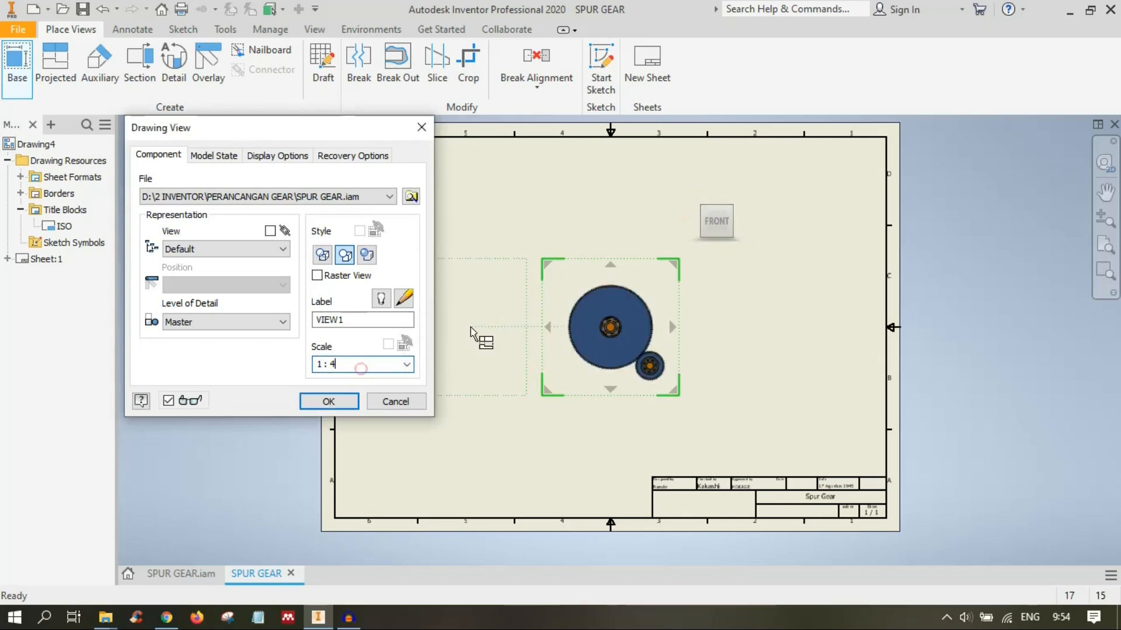
pyautogui.press('BackSpace')
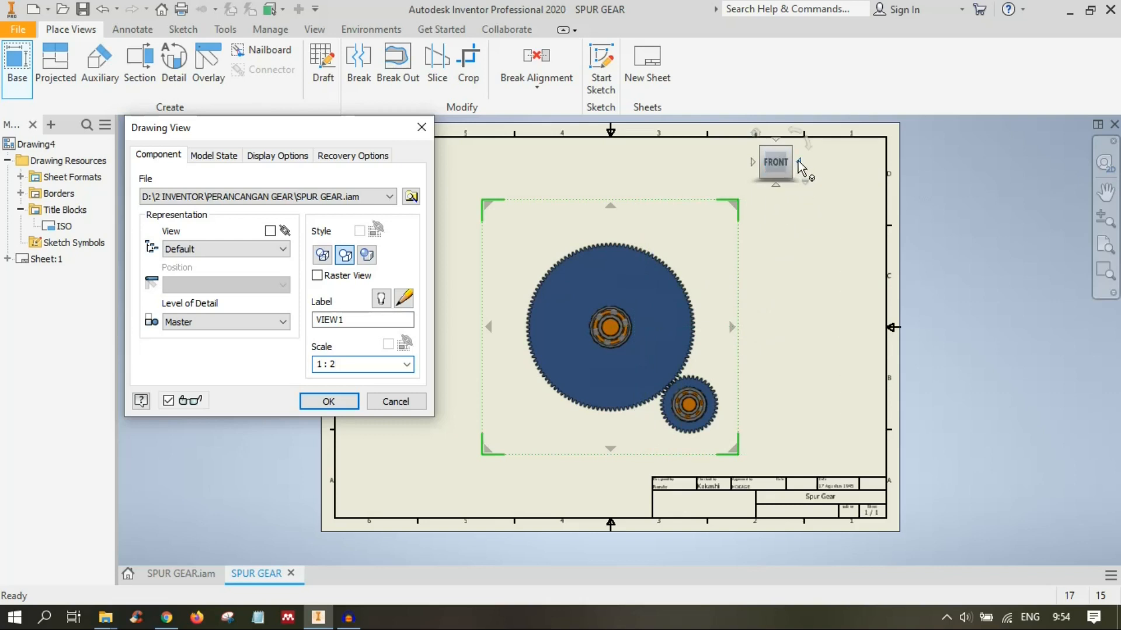
pyautogui.click(800, 161)
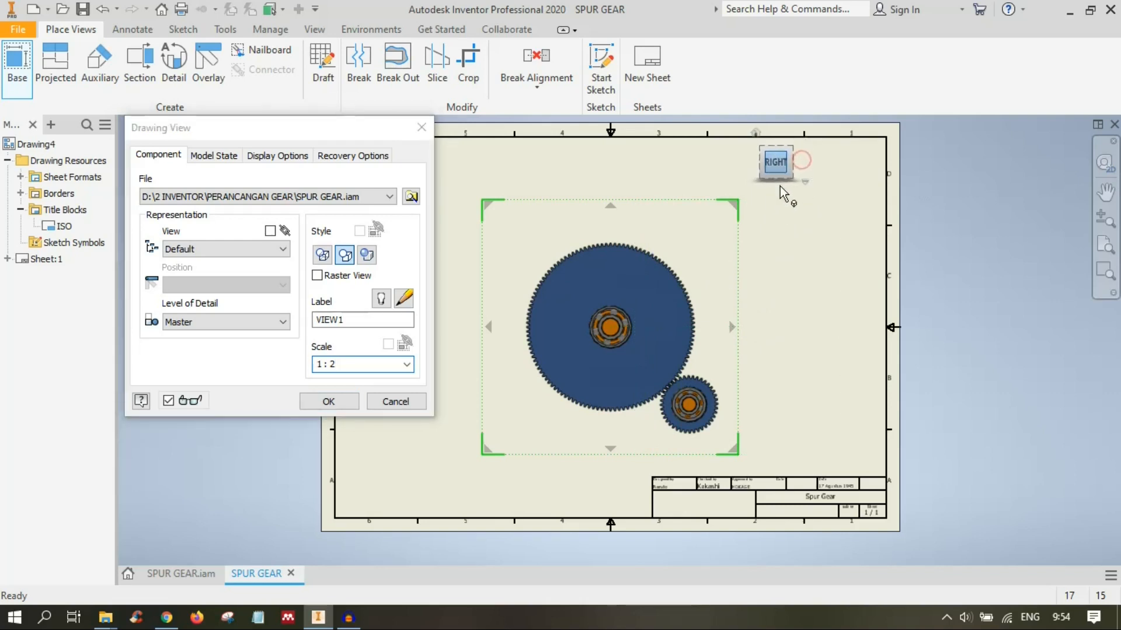
pyautogui.click(800, 166)
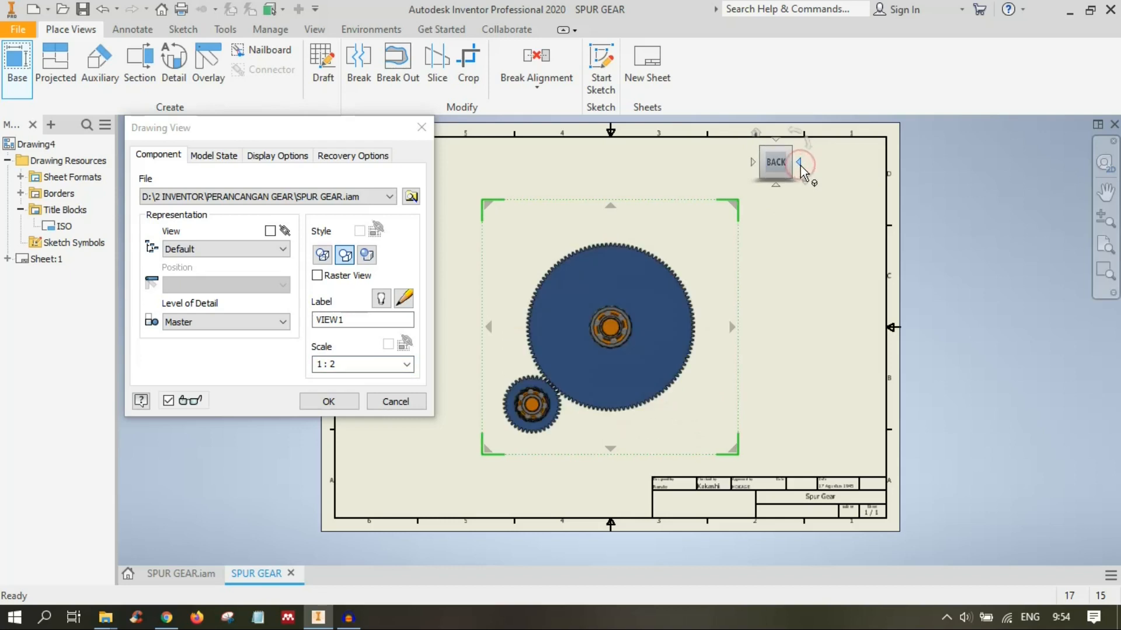
pyautogui.click(753, 162)
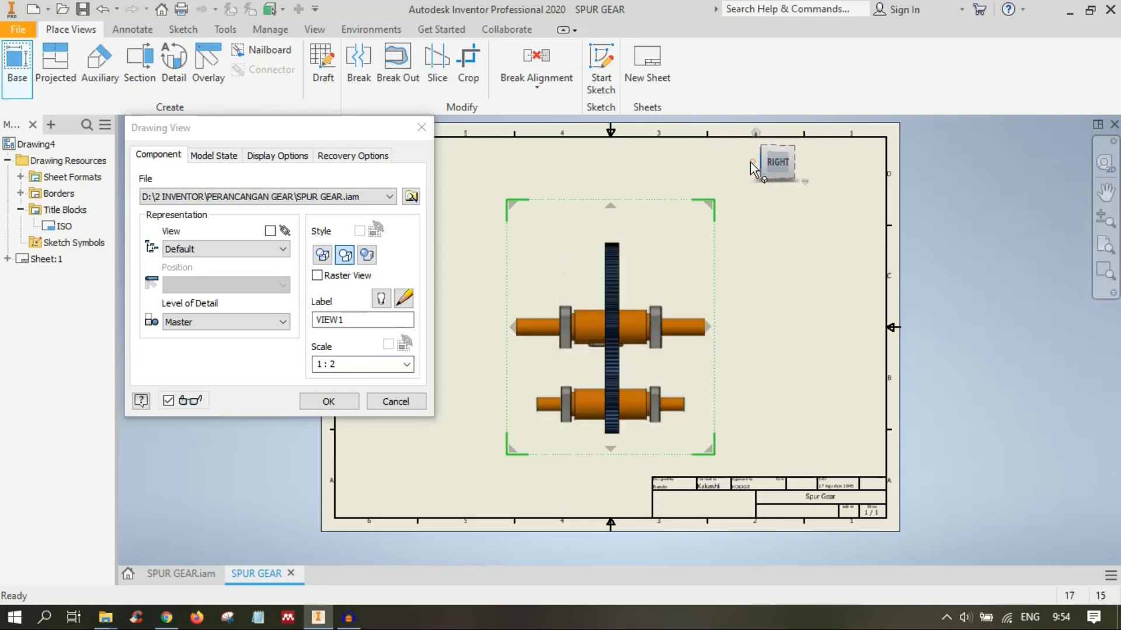
pyautogui.click(751, 162)
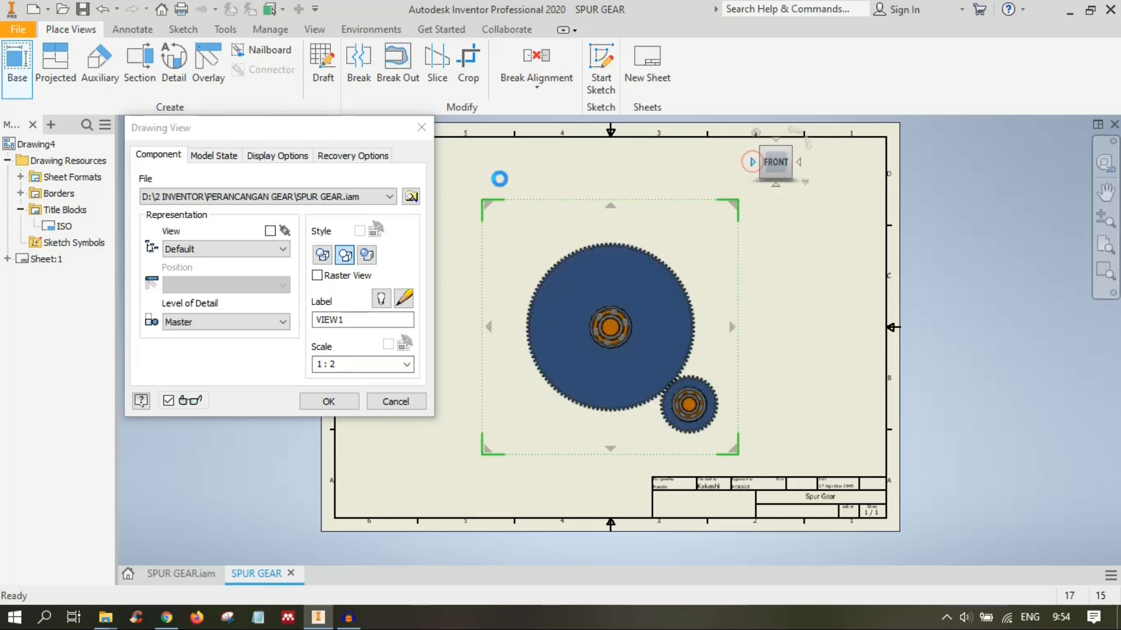
# Step: Place the front base view at scale 1:5 with the Hidden Line Removed and Shaded styles
pyautogui.click(343, 367)
pyautogui.press('BackSpace')
pyautogui.write('5')
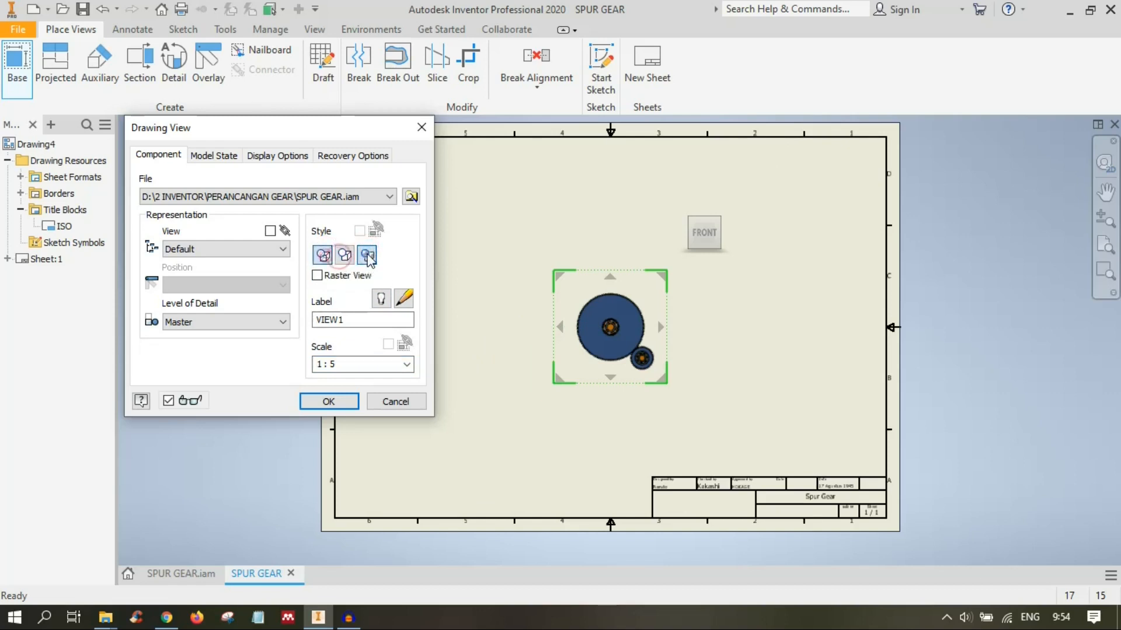
pyautogui.click(345, 255)
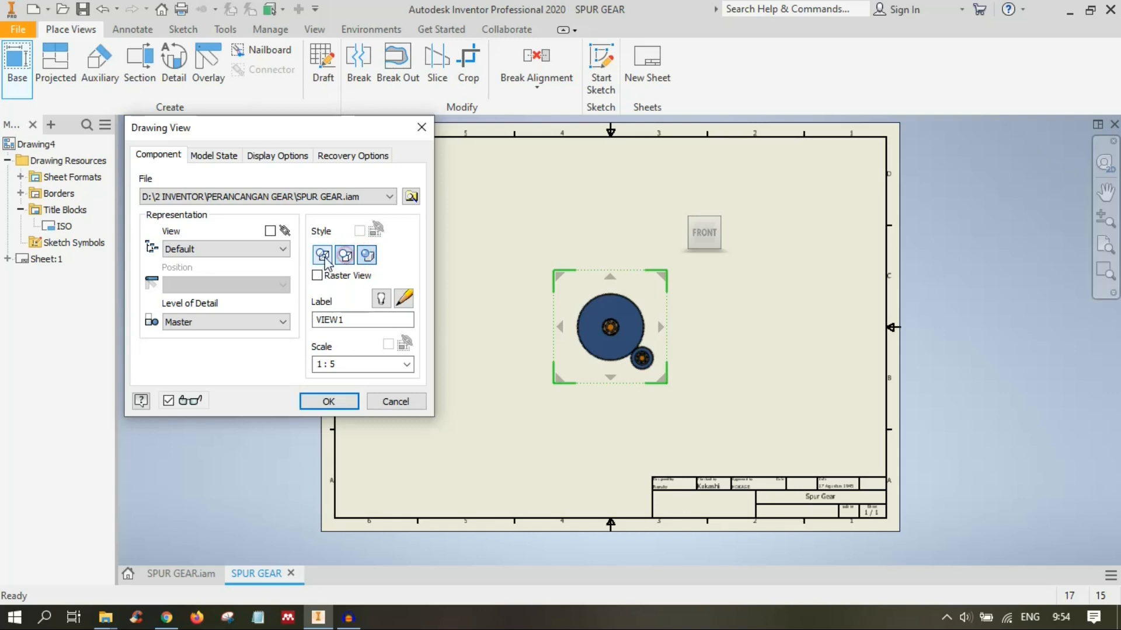
pyautogui.click(329, 401)
# Step: Move the base view to the left side of the sheet at about mid-height
pyautogui.scroll(4, 611, 345)
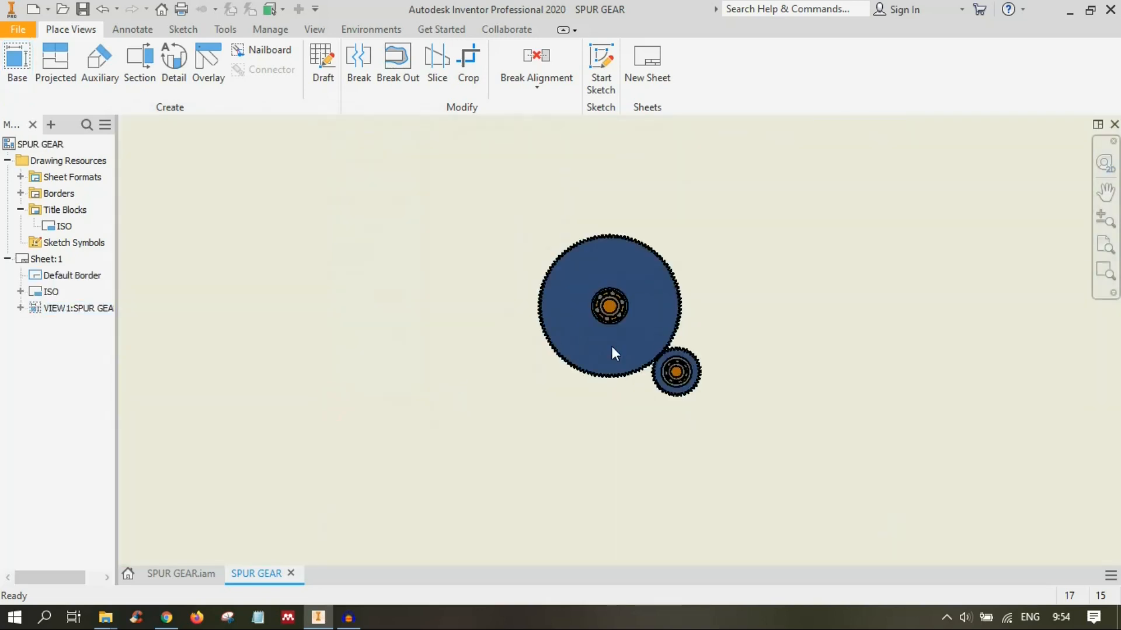
pyautogui.scroll(-3, 701, 339)
pyautogui.scroll(2, 701, 365)
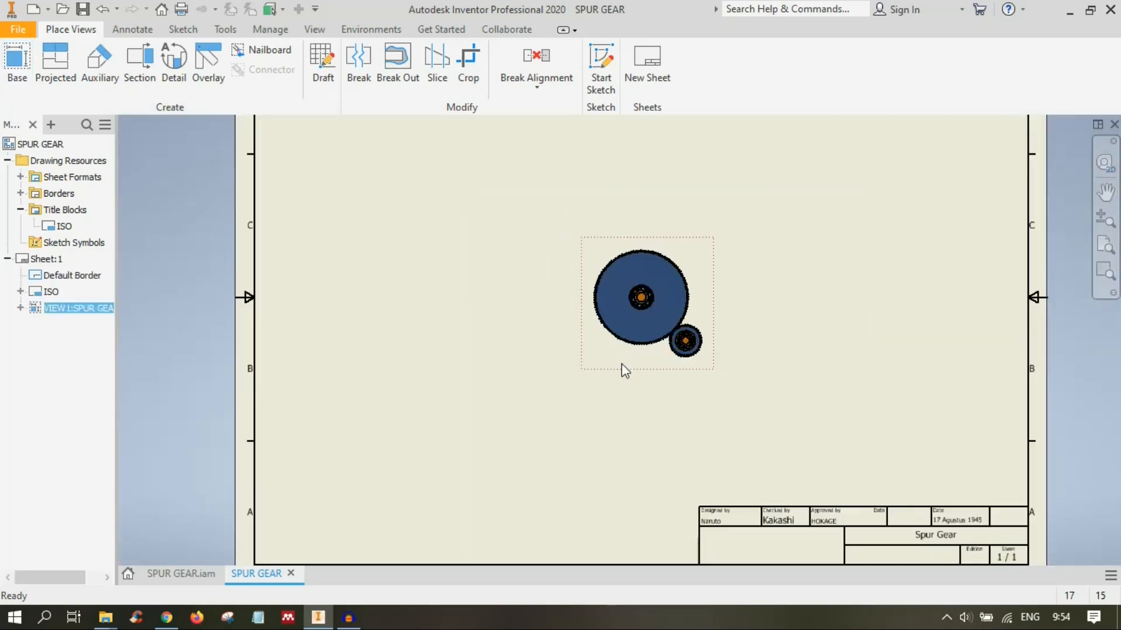
pyautogui.moveTo(625, 371); pyautogui.dragTo(375, 366)
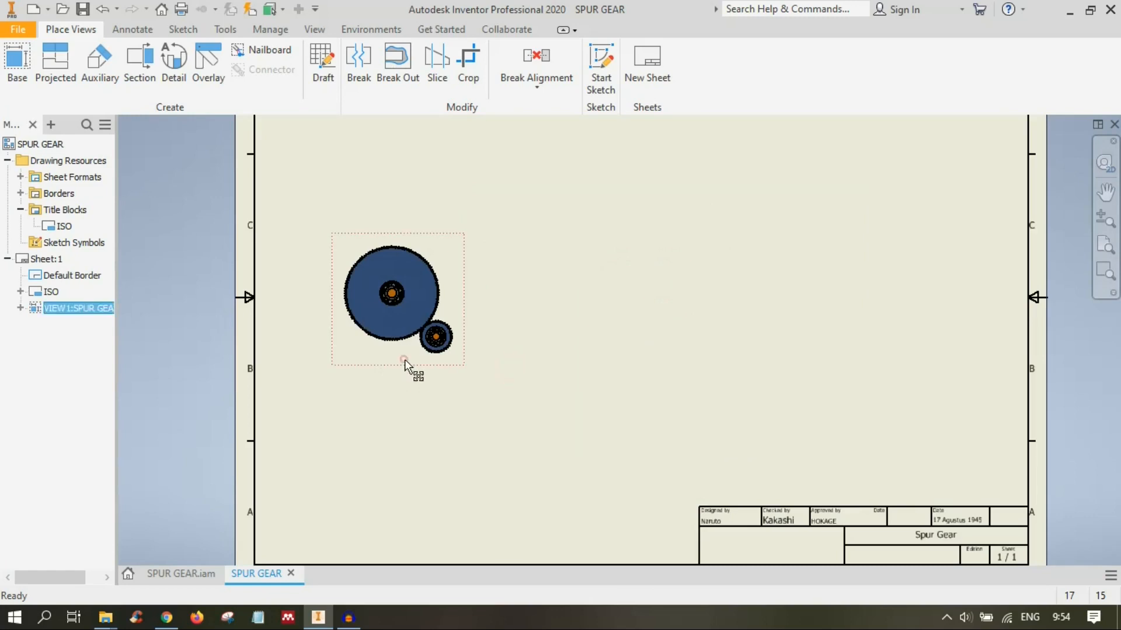
# Step: Change the base view's style to unshaded with hidden lines shown
pyautogui.doubleClick(405, 359)
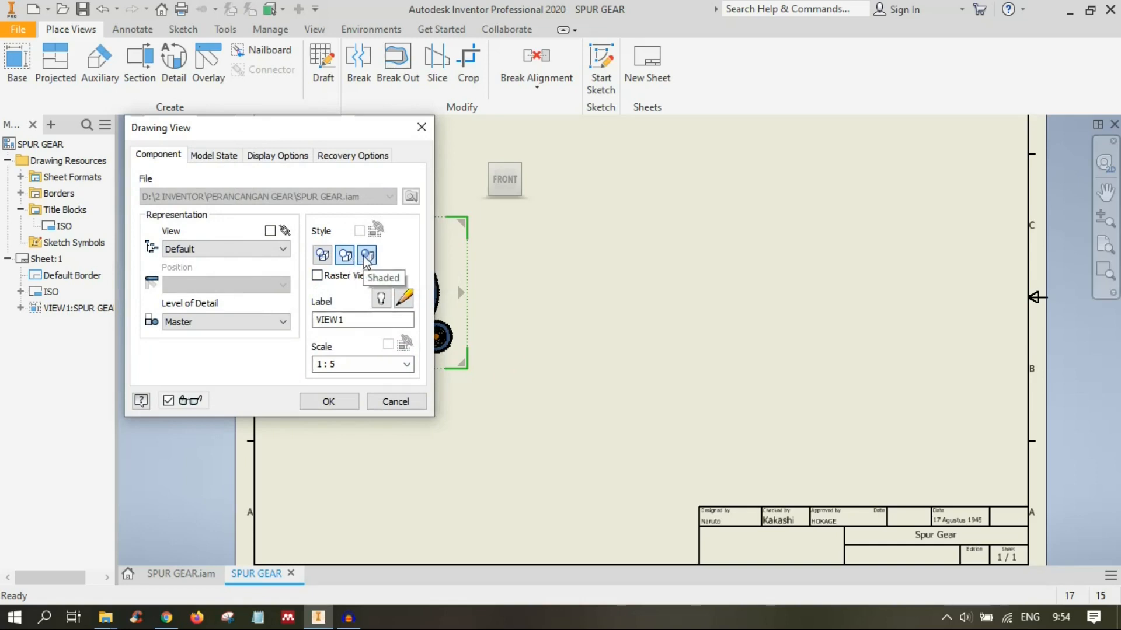
pyautogui.click(366, 257)
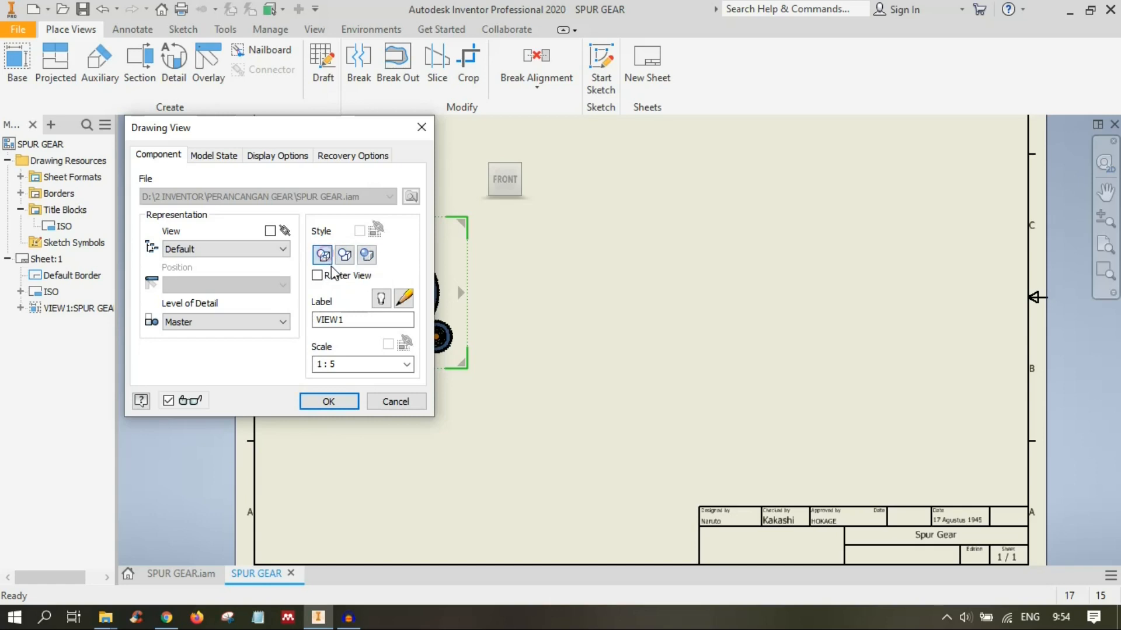
pyautogui.click(322, 255)
pyautogui.click(325, 399)
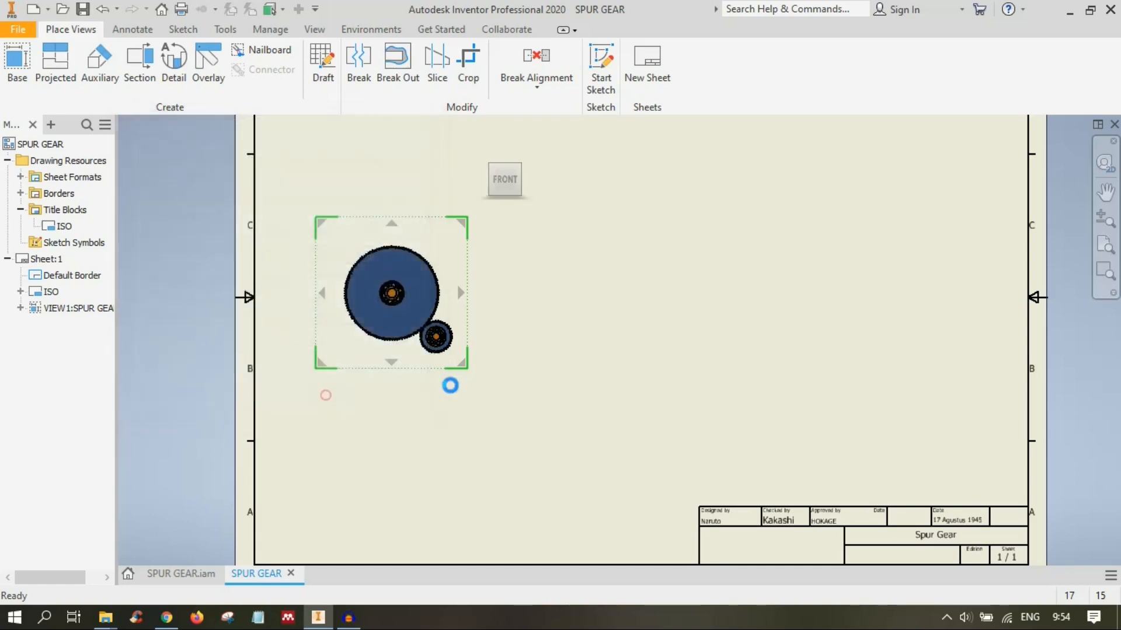
pyautogui.scroll(5, 416, 316)
pyautogui.scroll(-3, 414, 316)
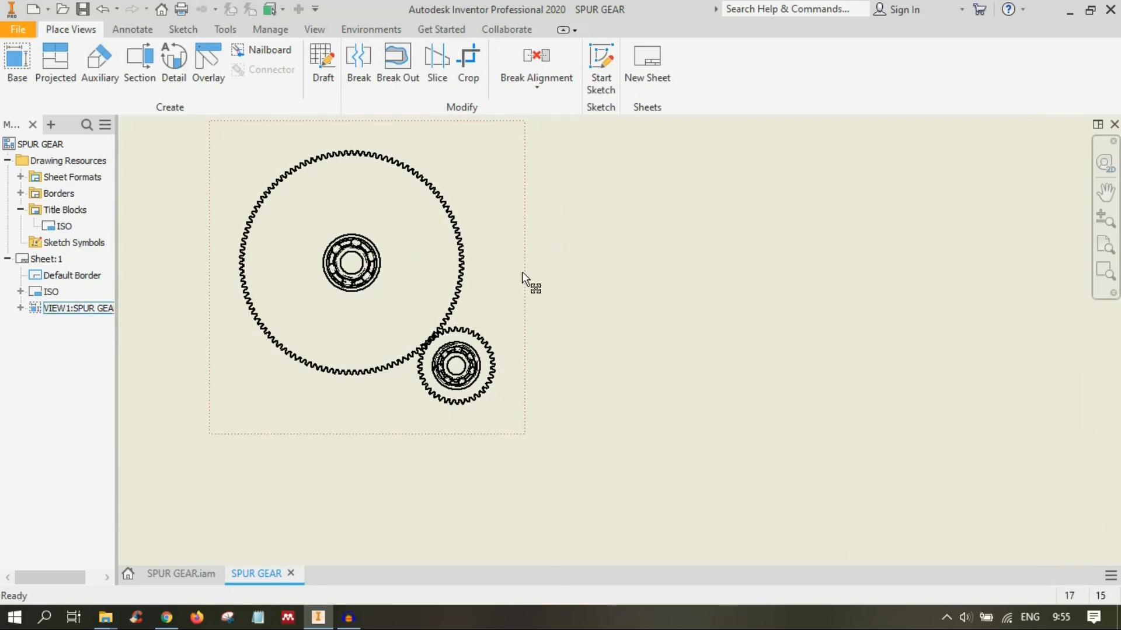
# Step: Change the front base view's style to Hidden Line Removed and turn its Shaded style on
pyautogui.doubleClick(521, 272)
pyautogui.click(345, 255)
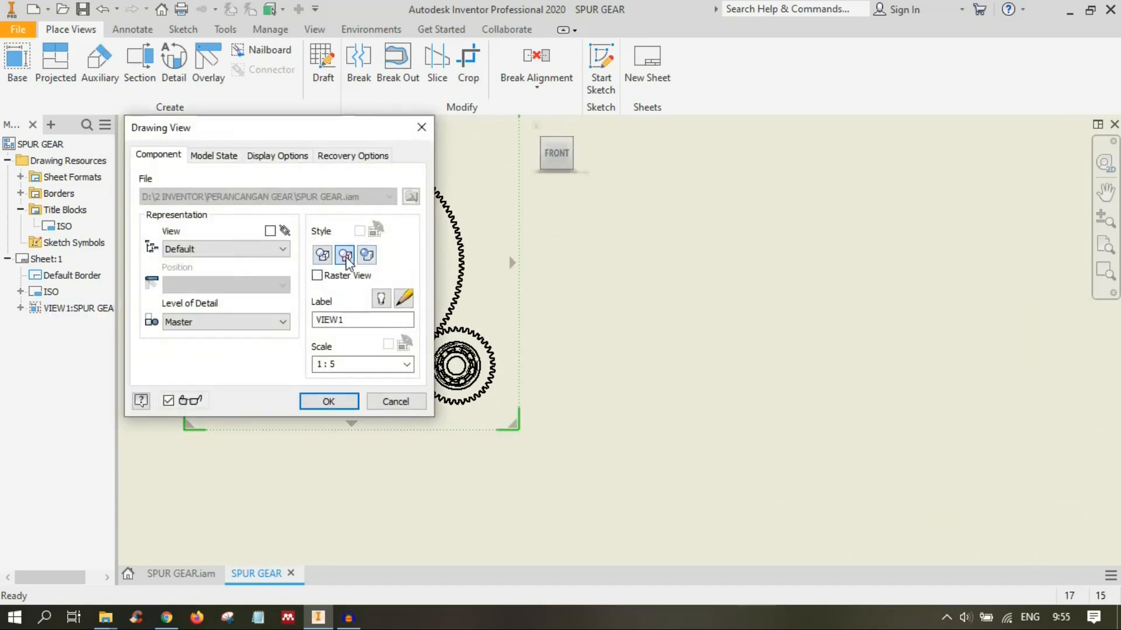
pyautogui.click(325, 403)
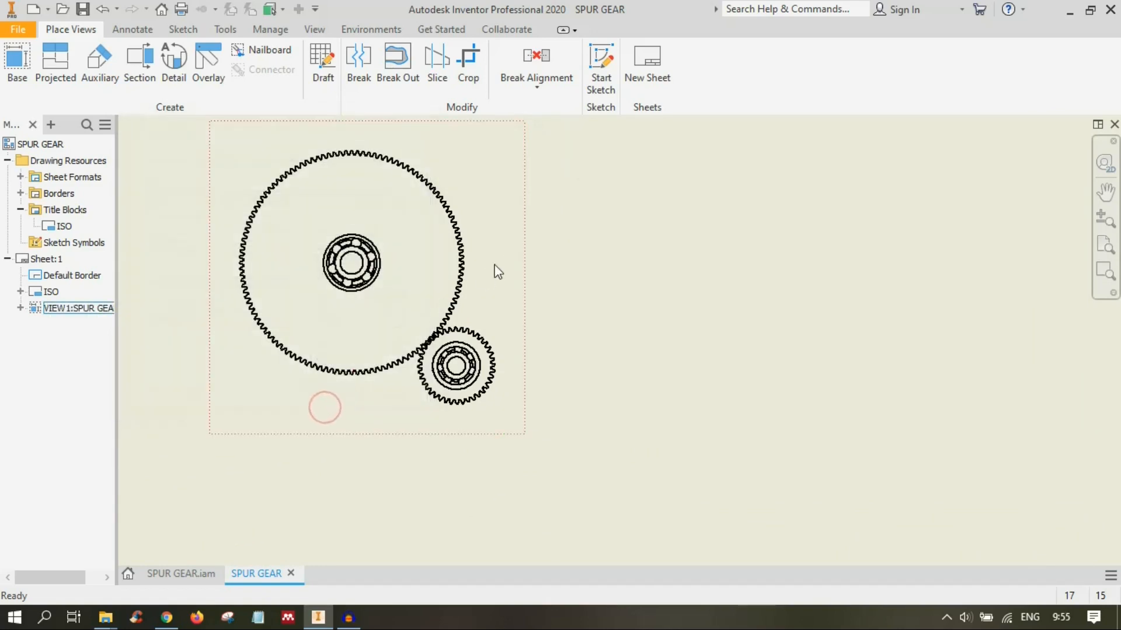
pyautogui.doubleClick(518, 259)
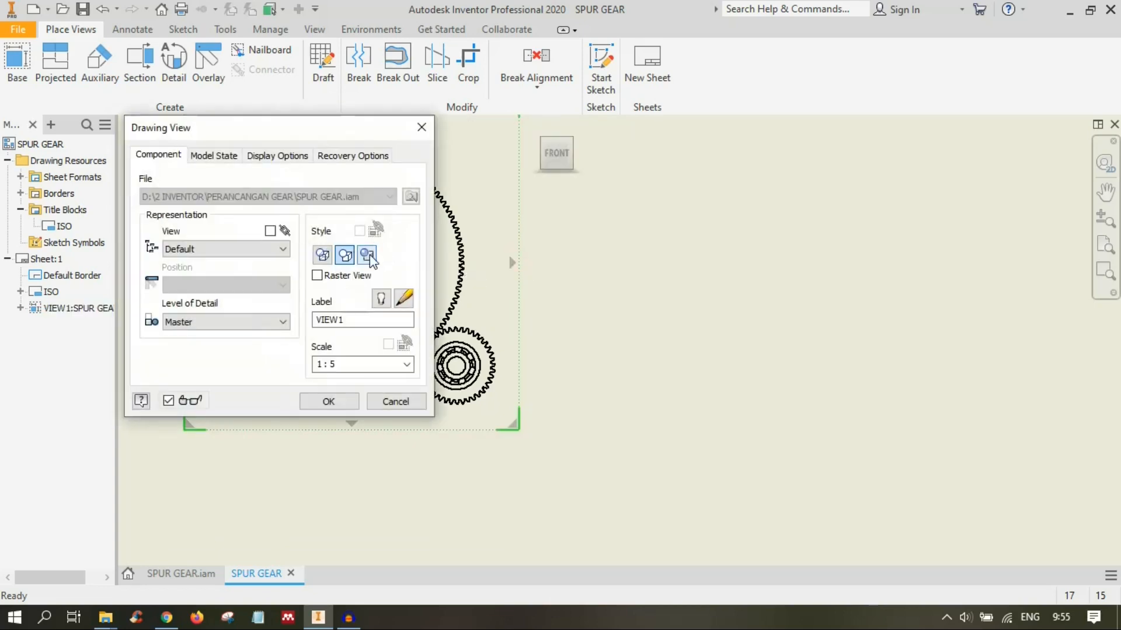
pyautogui.click(366, 255)
pyautogui.click(329, 401)
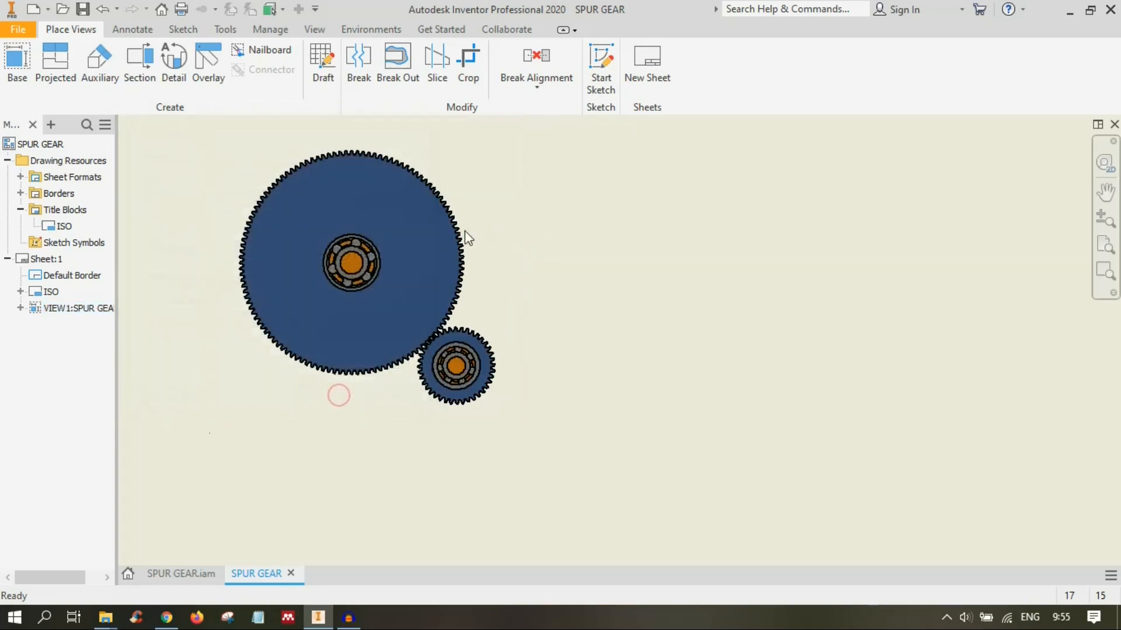
# Step: Delete the front base view from the sheet
pyautogui.scroll(-3, 583, 262)
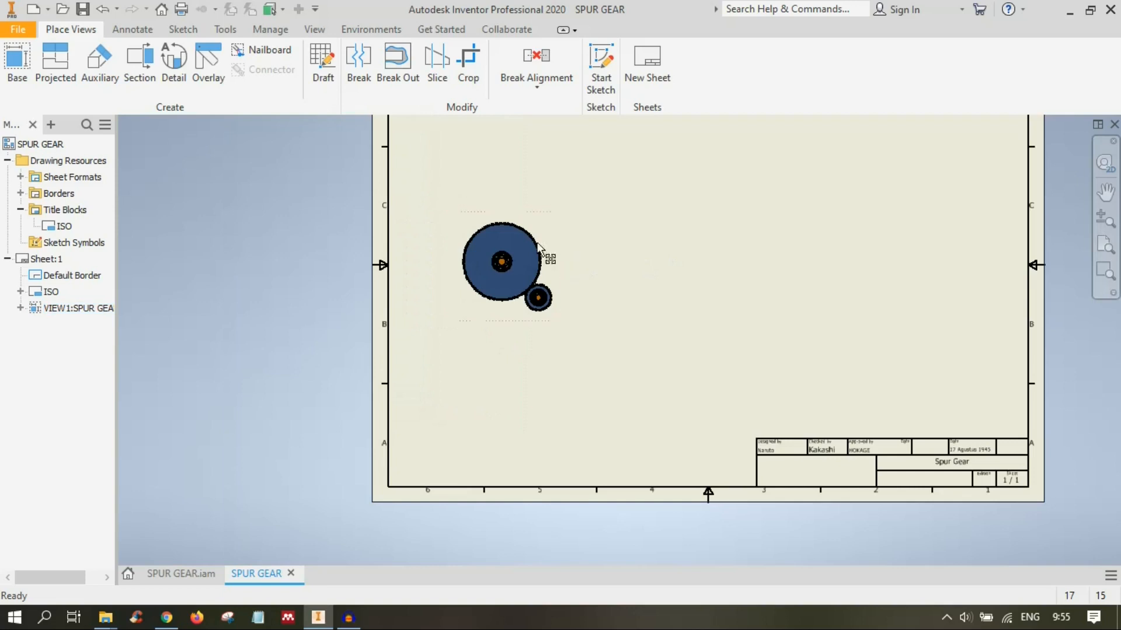
pyautogui.click(558, 251)
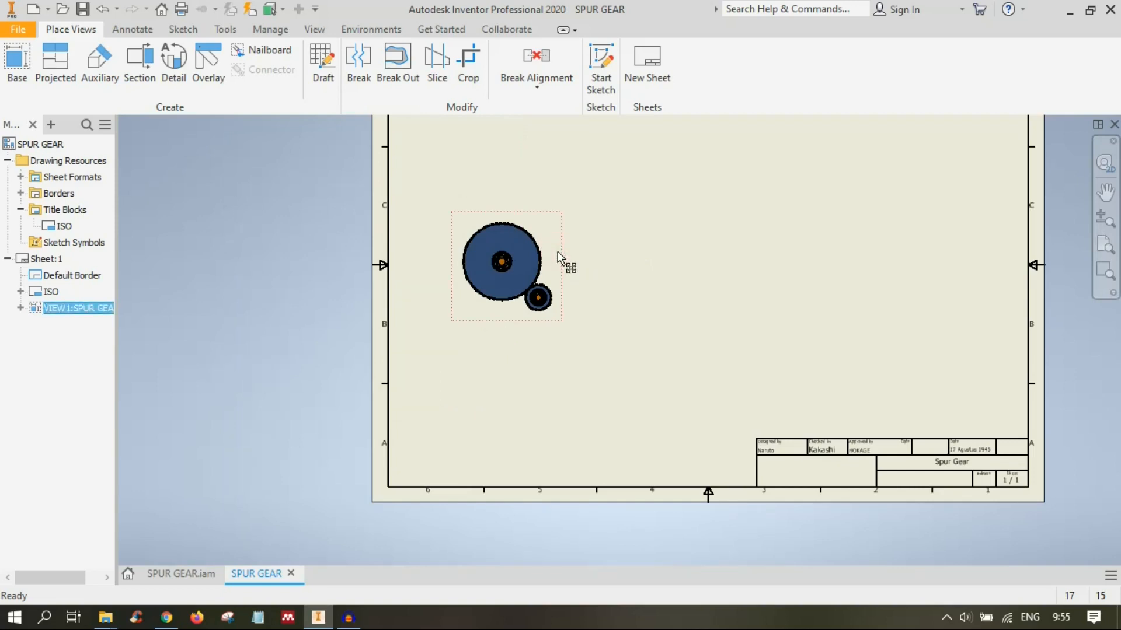
pyautogui.press('Delete')
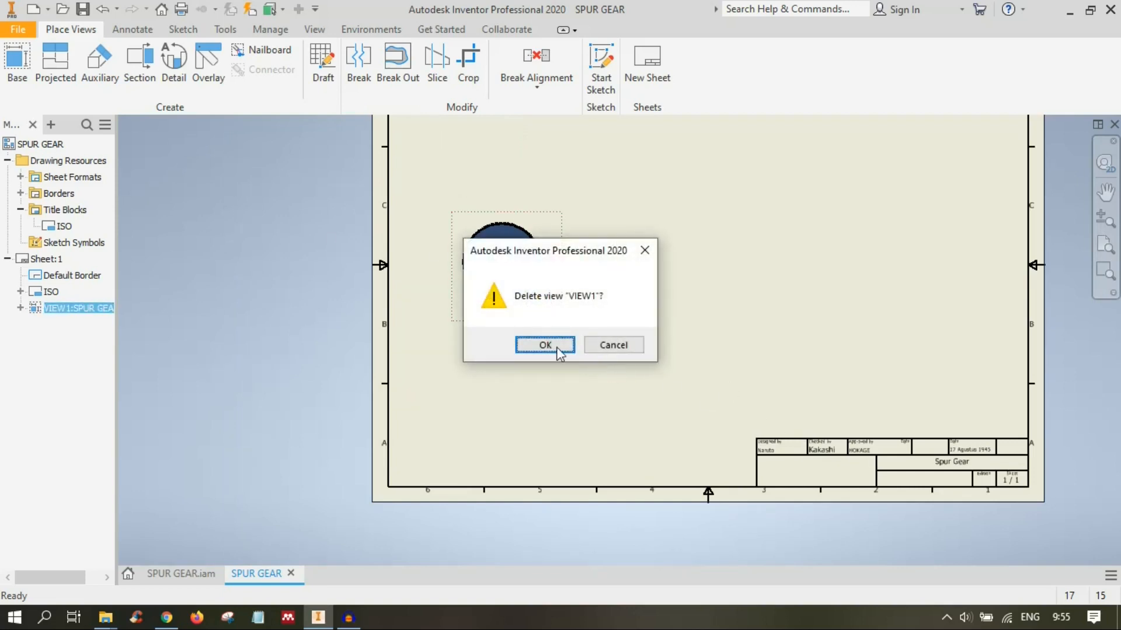
pyautogui.click(544, 345)
# Step: Place a 1:5 isometric base view showing the top, right and back faces, near the sheet's upper-left corner
pyautogui.click(17, 64)
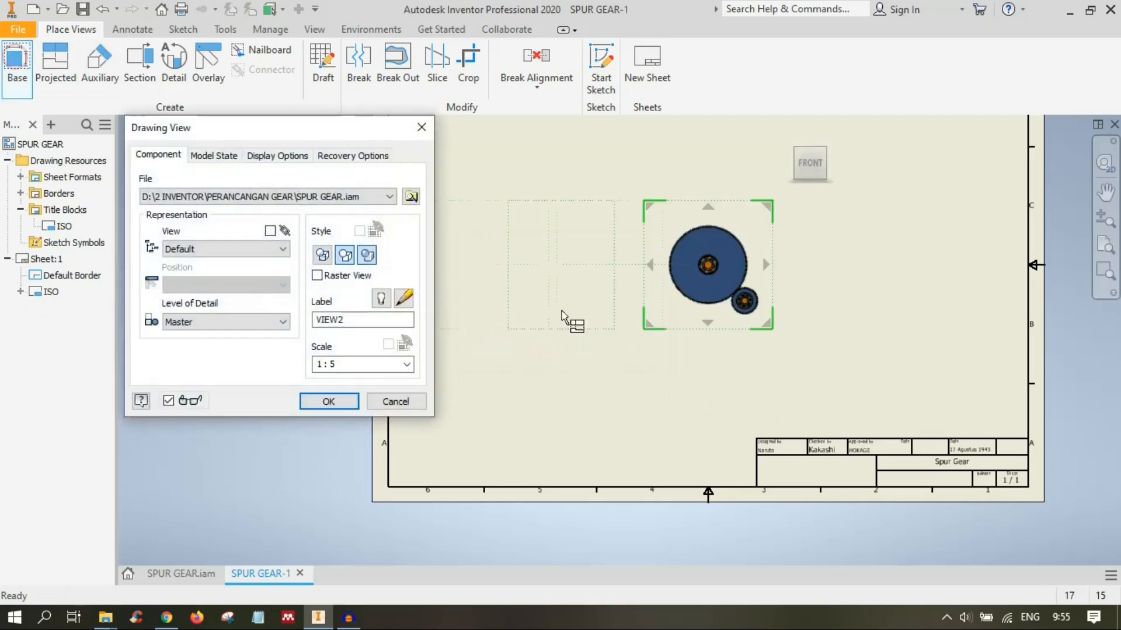
pyautogui.moveTo(809, 160)
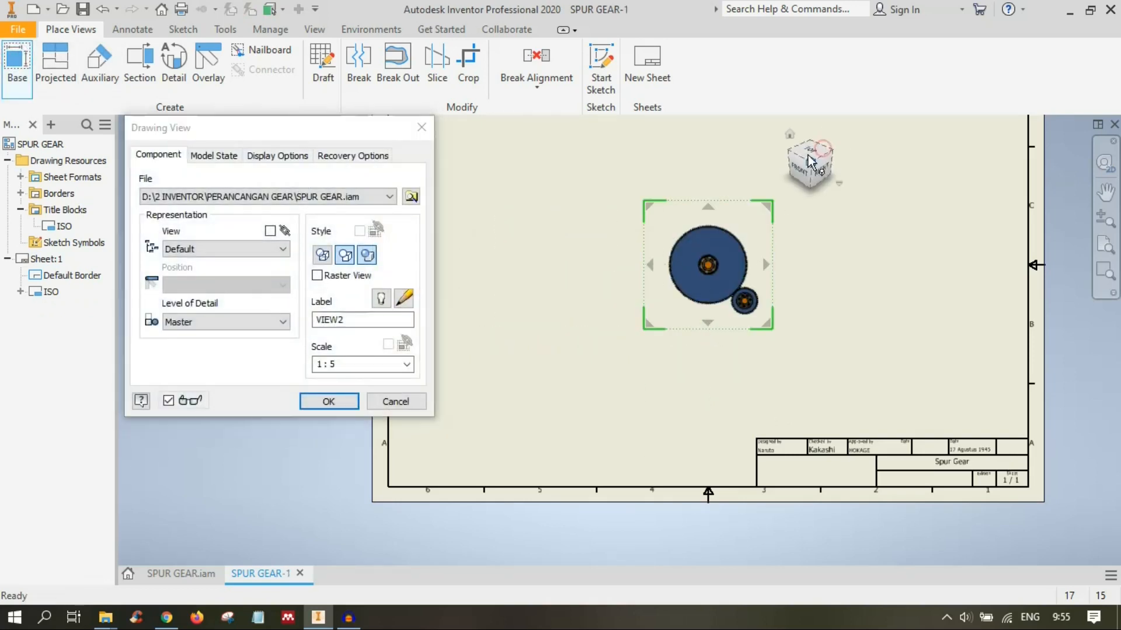
pyautogui.click(809, 160)
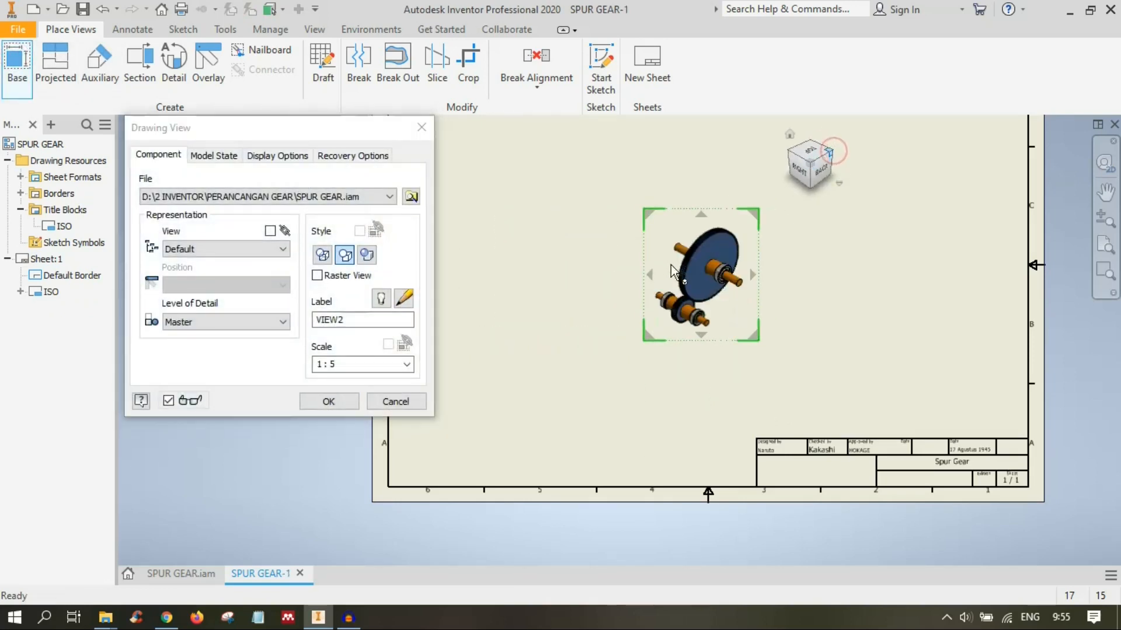
pyautogui.scroll(1, 670, 265)
pyautogui.scroll(-3, 816, 328)
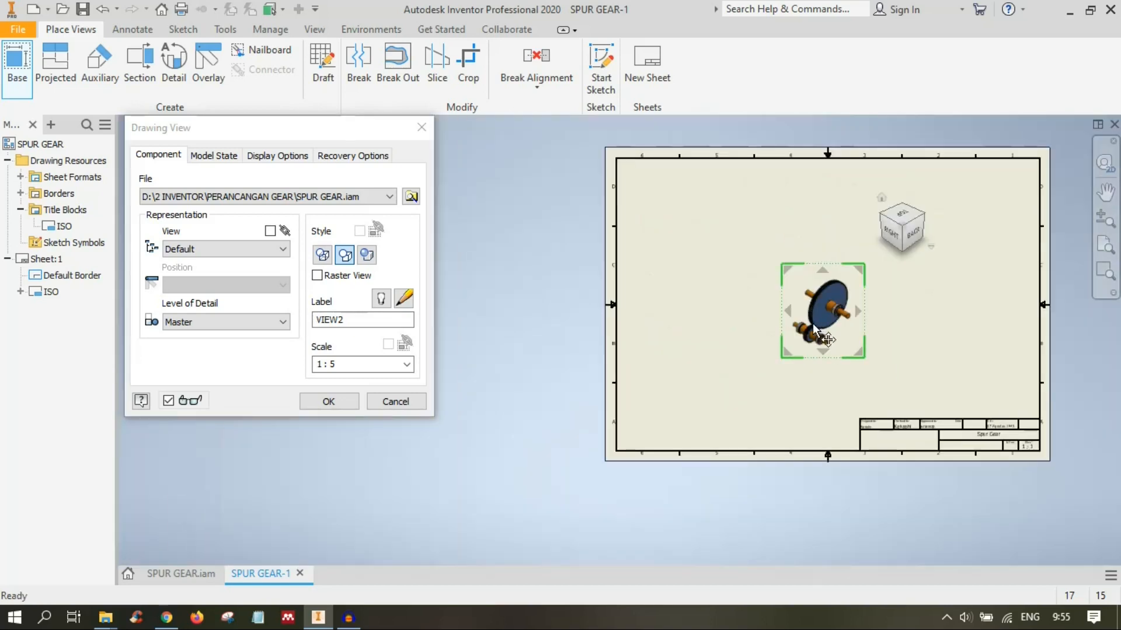
pyautogui.moveTo(845, 341); pyautogui.dragTo(718, 271)
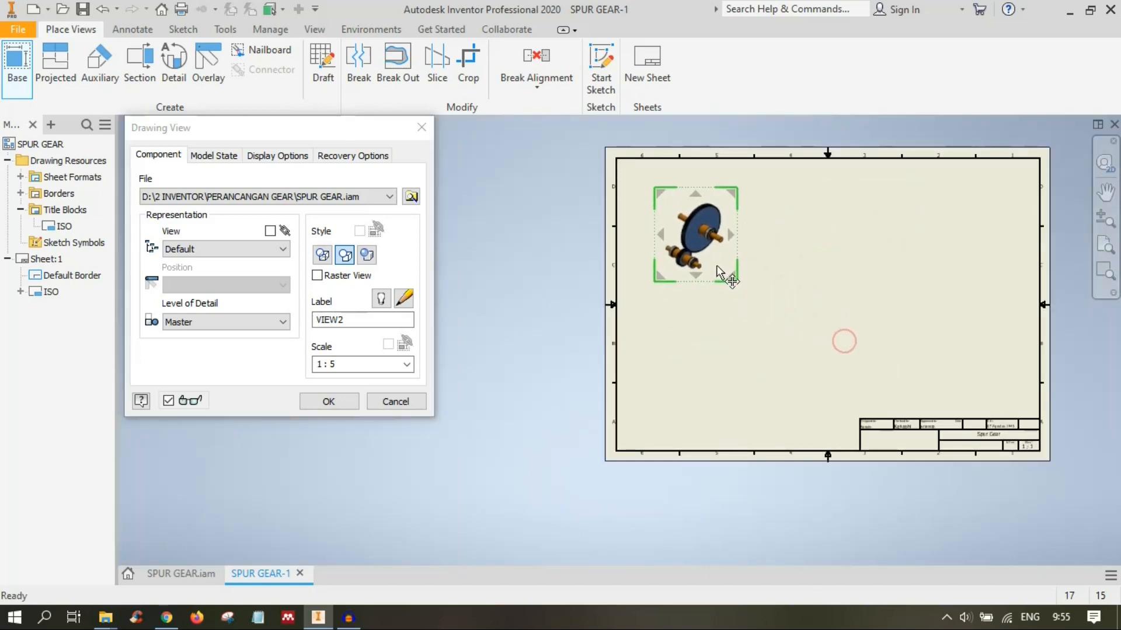
pyautogui.click(325, 401)
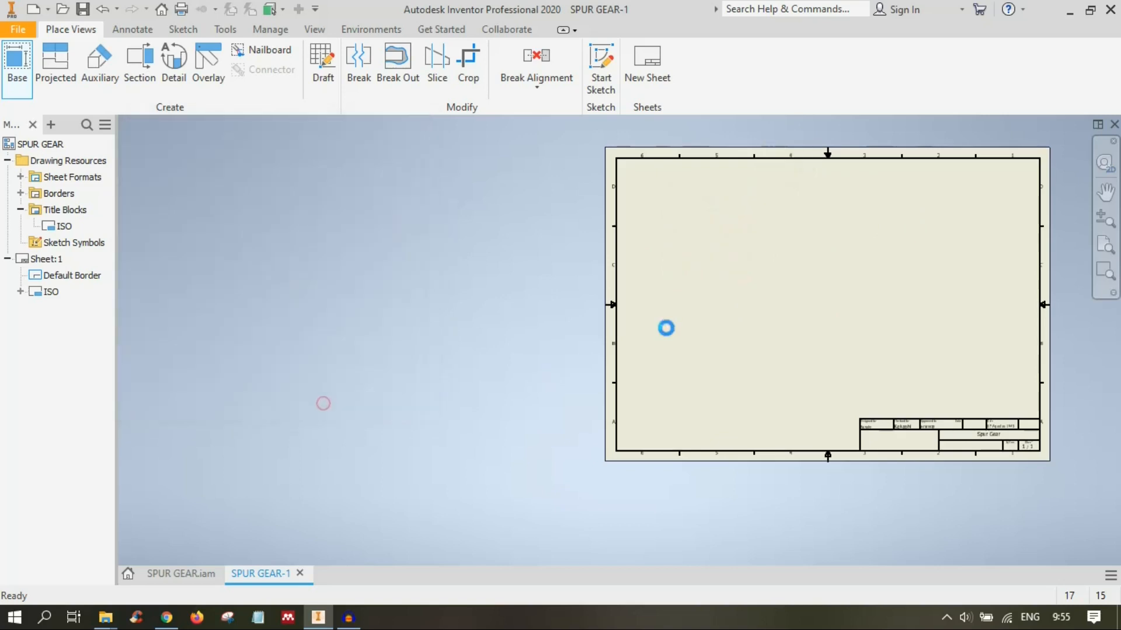
# Step: Turn on the Shaded style for the isometric view, keeping Hidden Line Removed
pyautogui.doubleClick(731, 263)
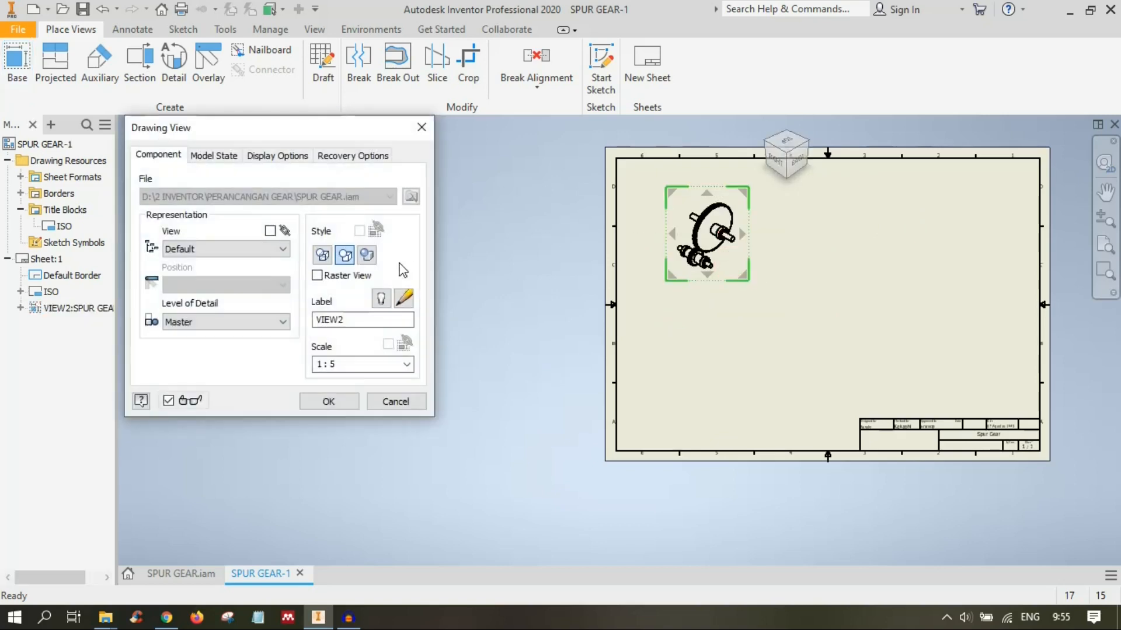
pyautogui.click(367, 255)
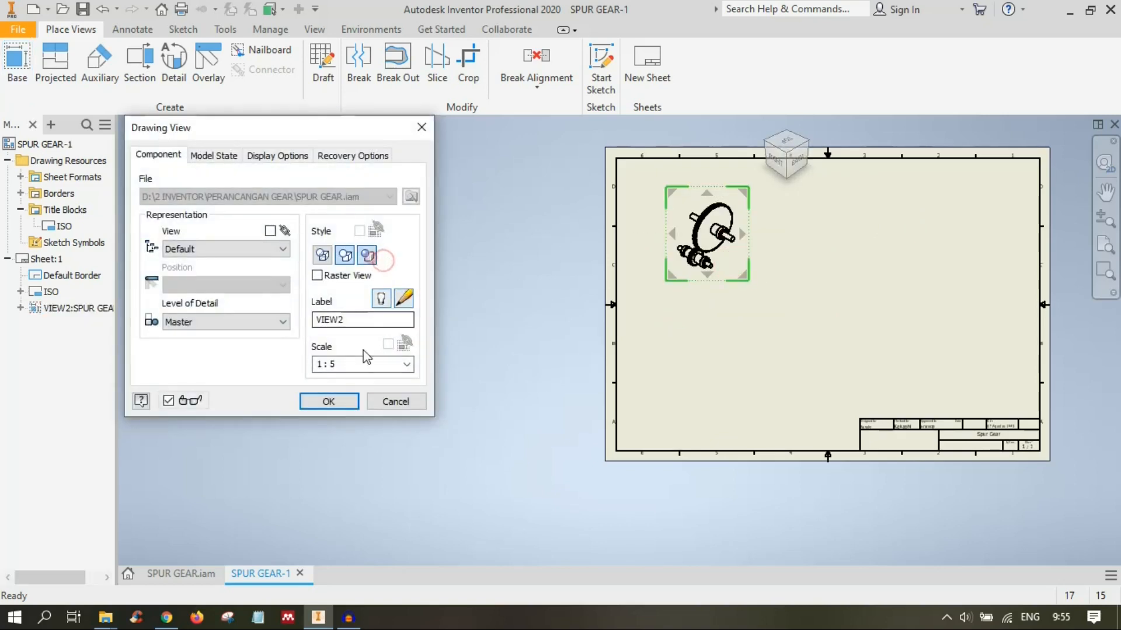
pyautogui.click(329, 402)
pyautogui.scroll(4, 737, 262)
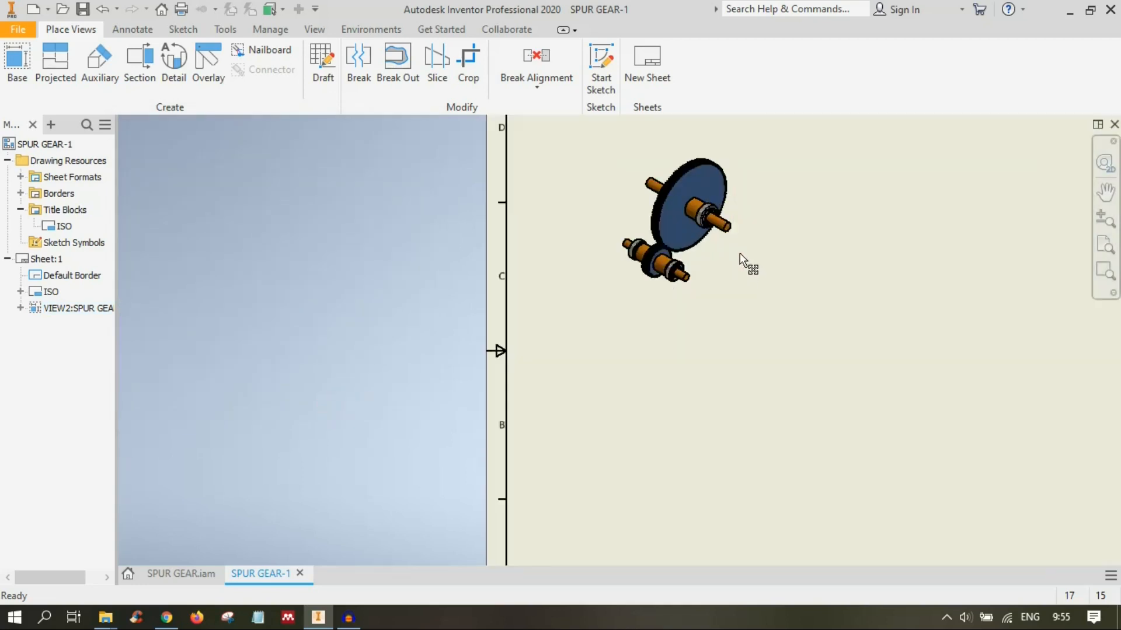
pyautogui.moveTo(695, 363); pyautogui.dragTo(533, 325, button='middle')
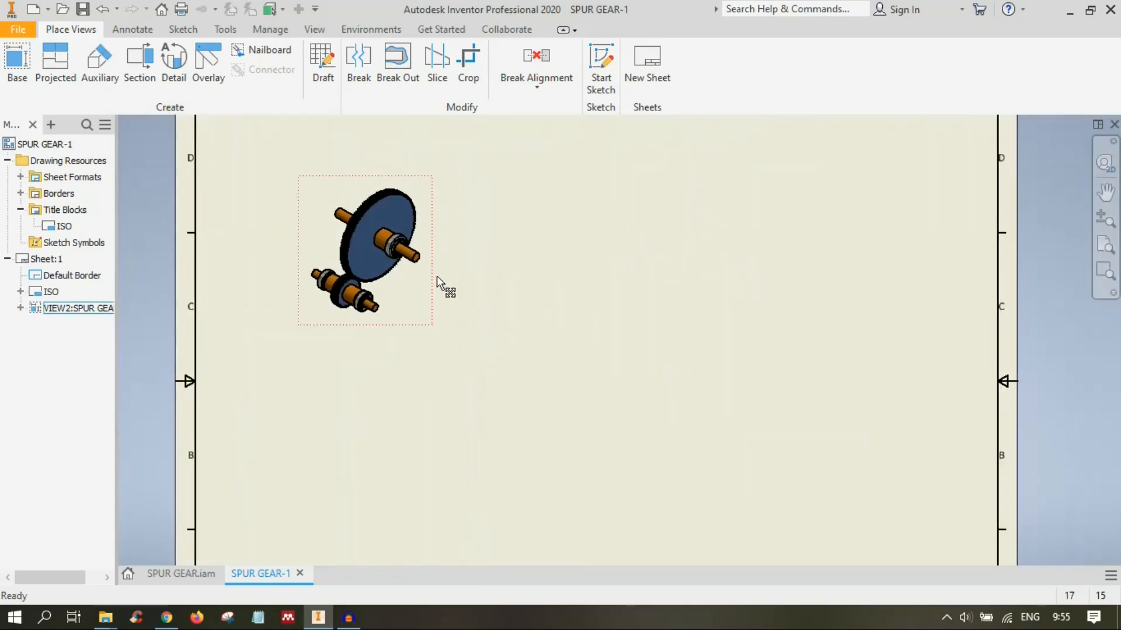
# Step: Create a structured parts list from the isometric view and place it in the upper-right corner of the drawing border
pyautogui.scroll(-3, 615, 330)
pyautogui.moveTo(700, 420); pyautogui.dragTo(640, 365, button='middle')
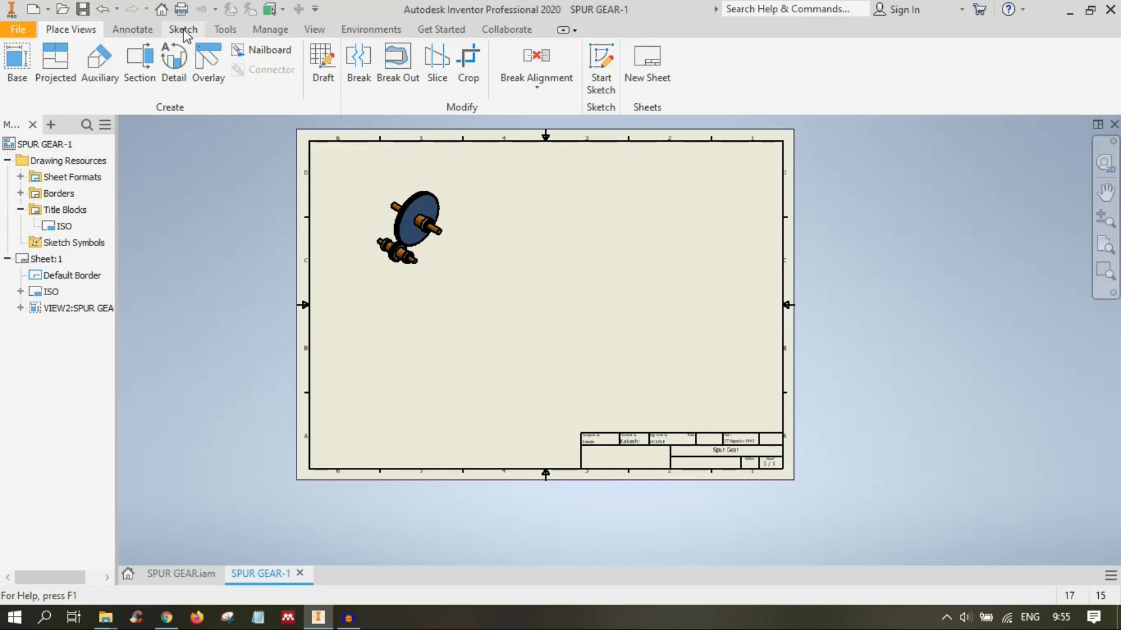
pyautogui.click(136, 29)
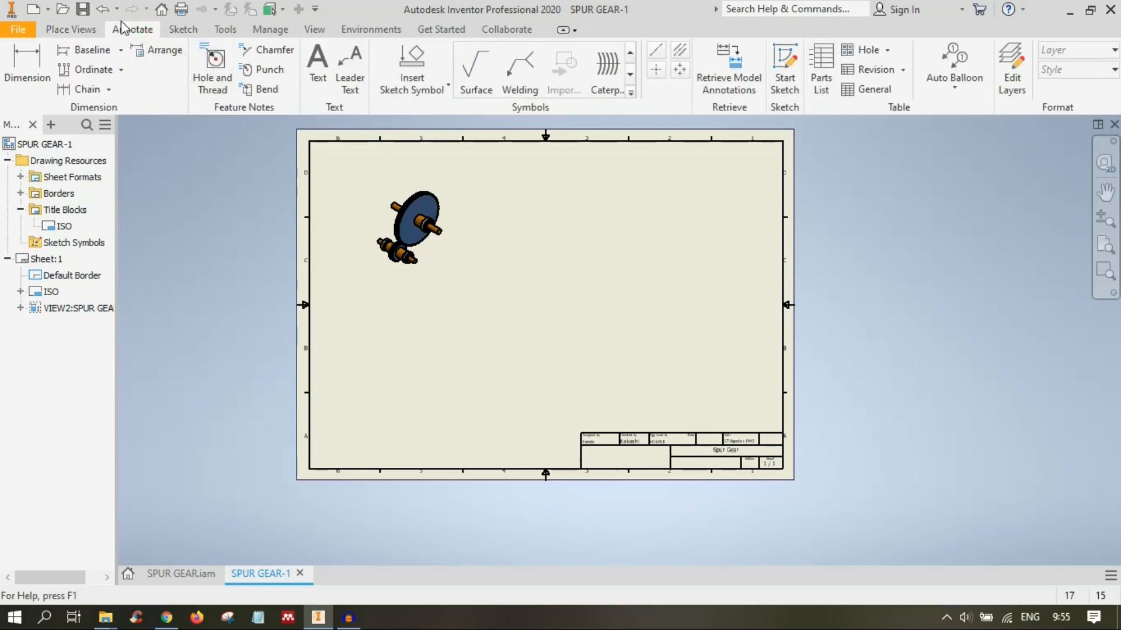
pyautogui.click(822, 85)
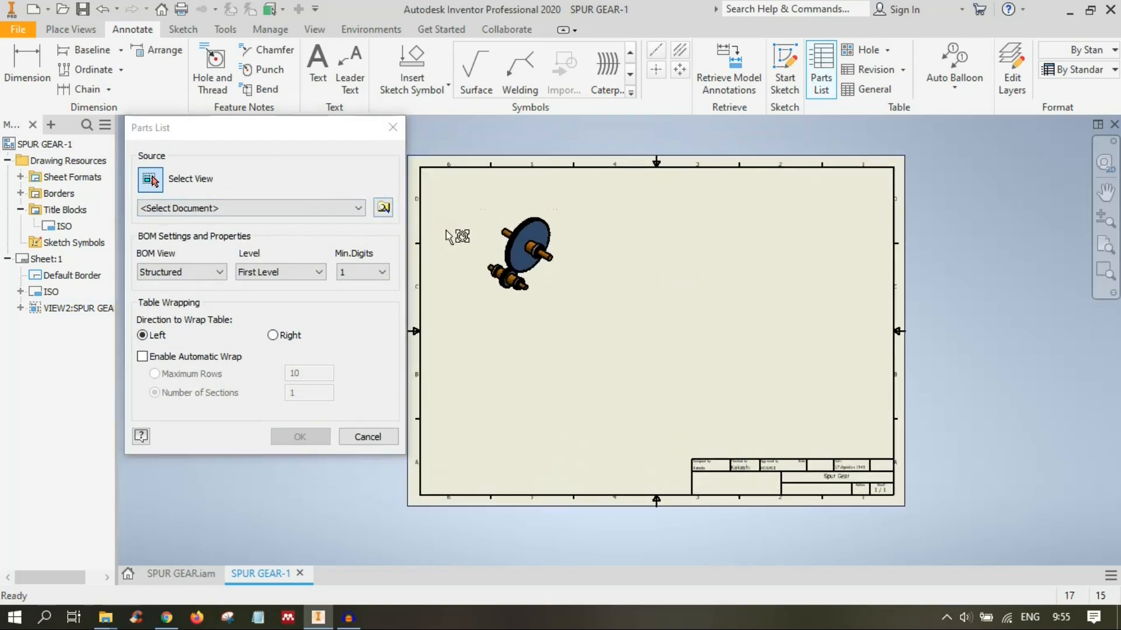
pyautogui.click(530, 285)
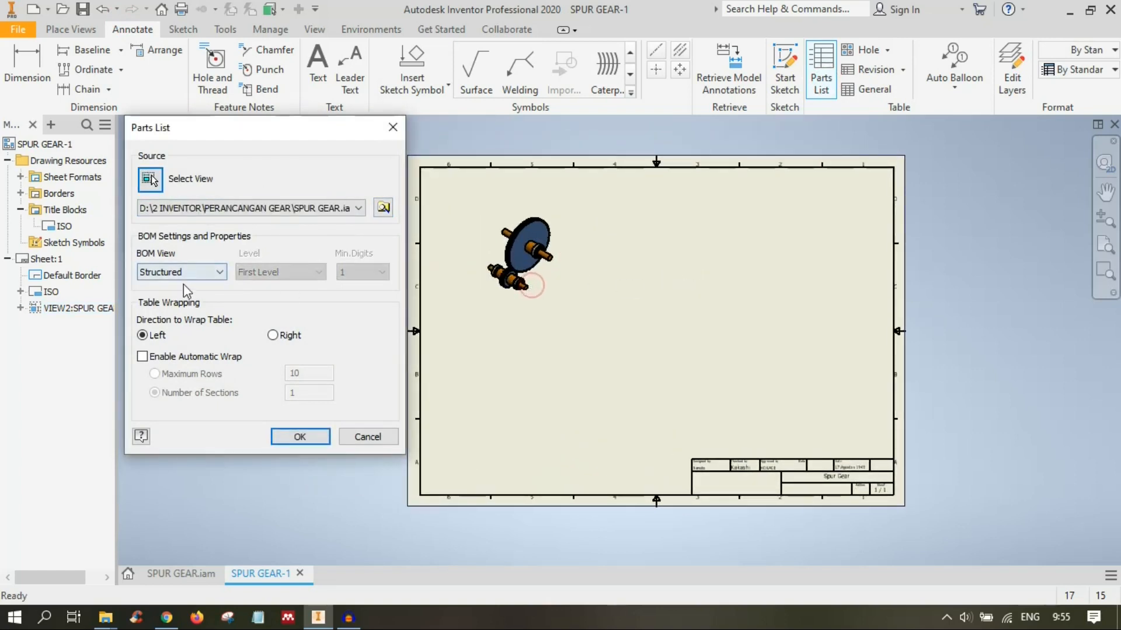
pyautogui.click(296, 437)
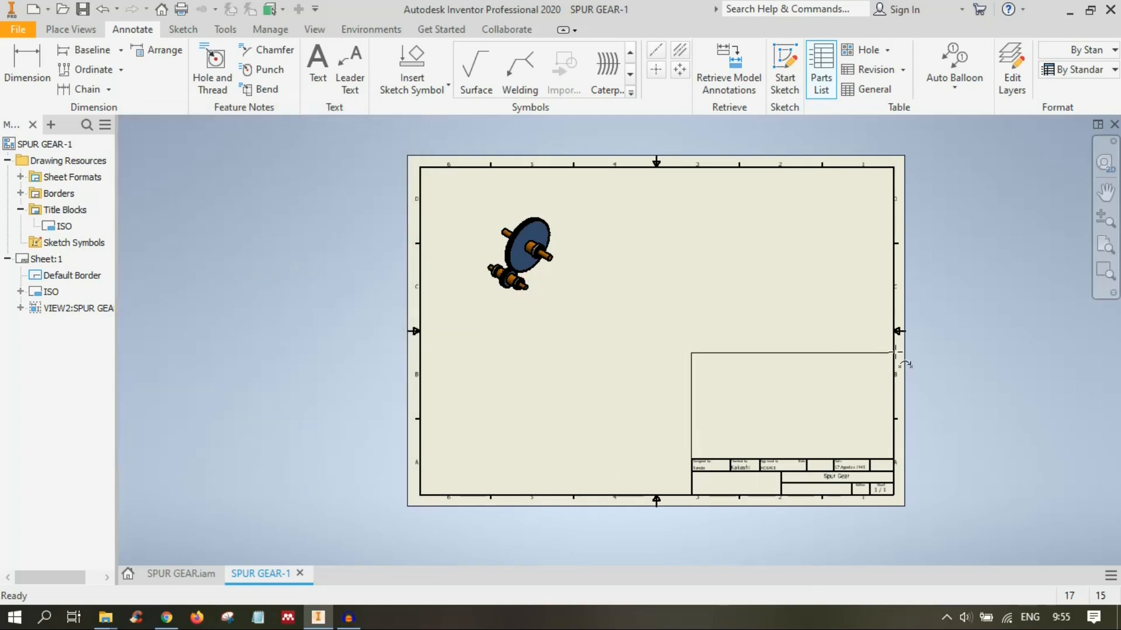
pyautogui.click(897, 168)
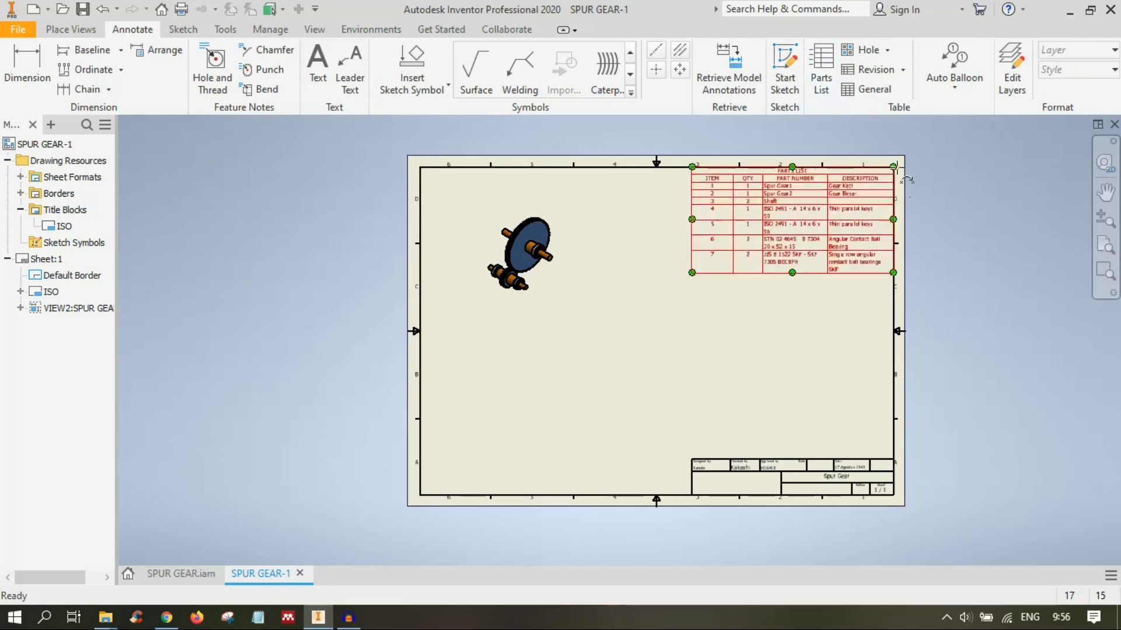
# Step: Examine the parts list's item numbers, quantities, part numbers and descriptions alongside the isometric view
pyautogui.moveTo(847, 220); pyautogui.dragTo(782, 226, button='middle')
pyautogui.click(782, 226)
pyautogui.scroll(3, 734, 196)
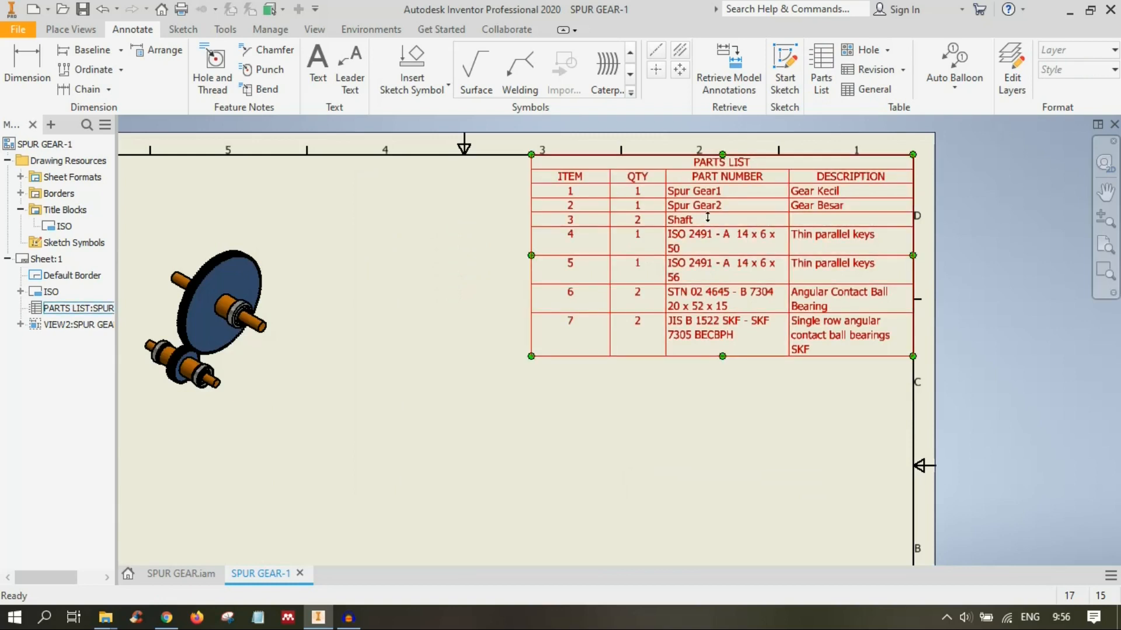
pyautogui.press('Escape')
pyautogui.click(557, 168)
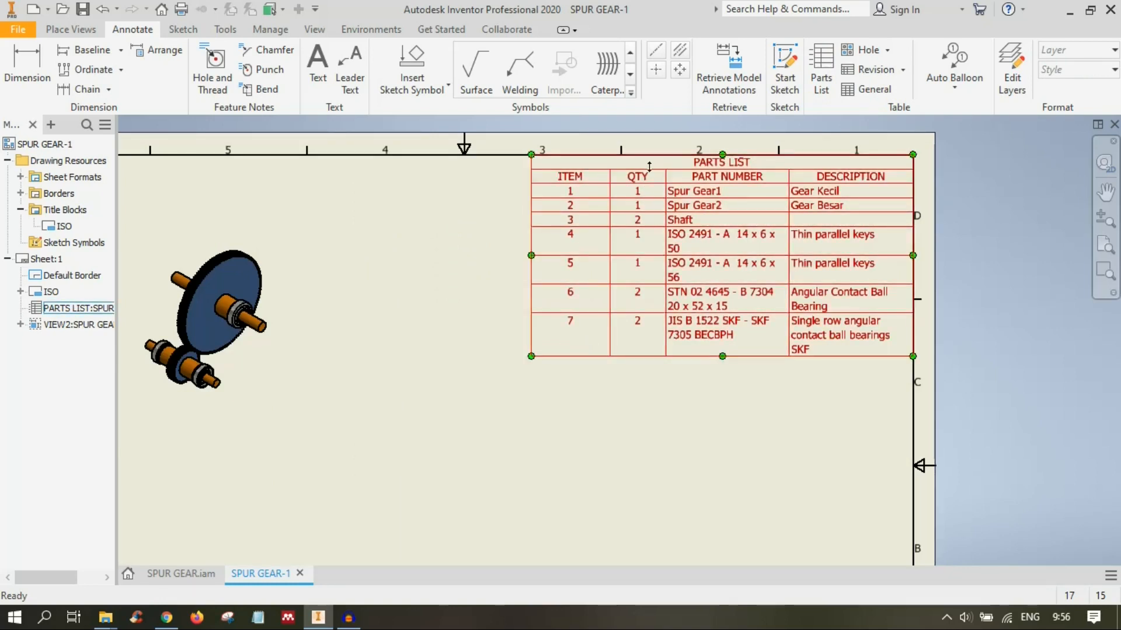
pyautogui.press('Escape')
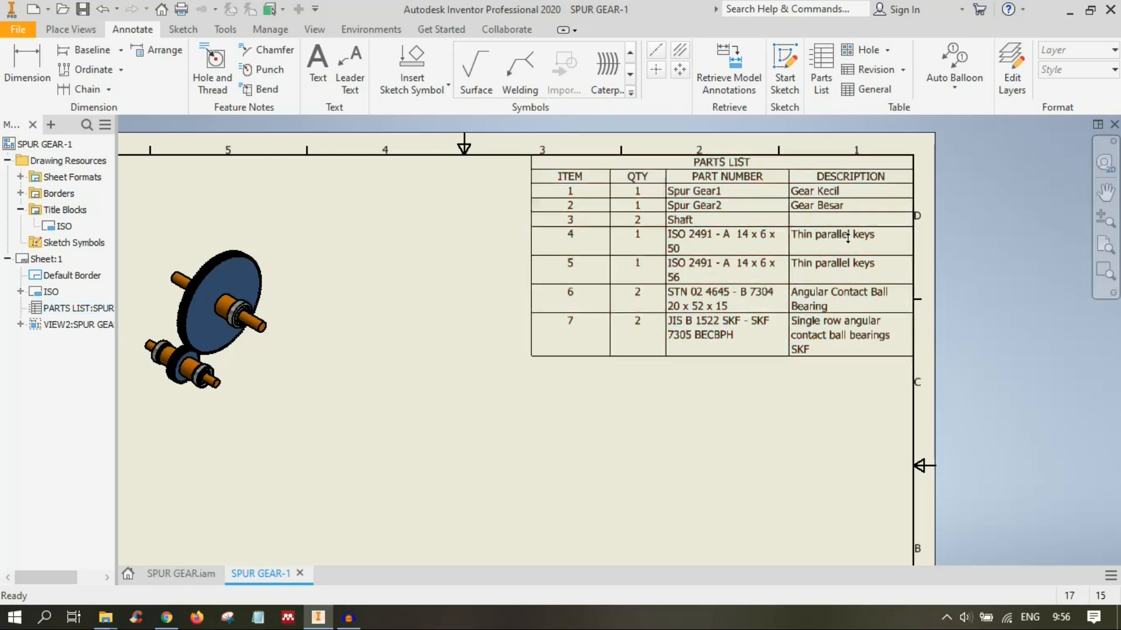
pyautogui.moveTo(740, 329); pyautogui.dragTo(858, 316, button='middle')
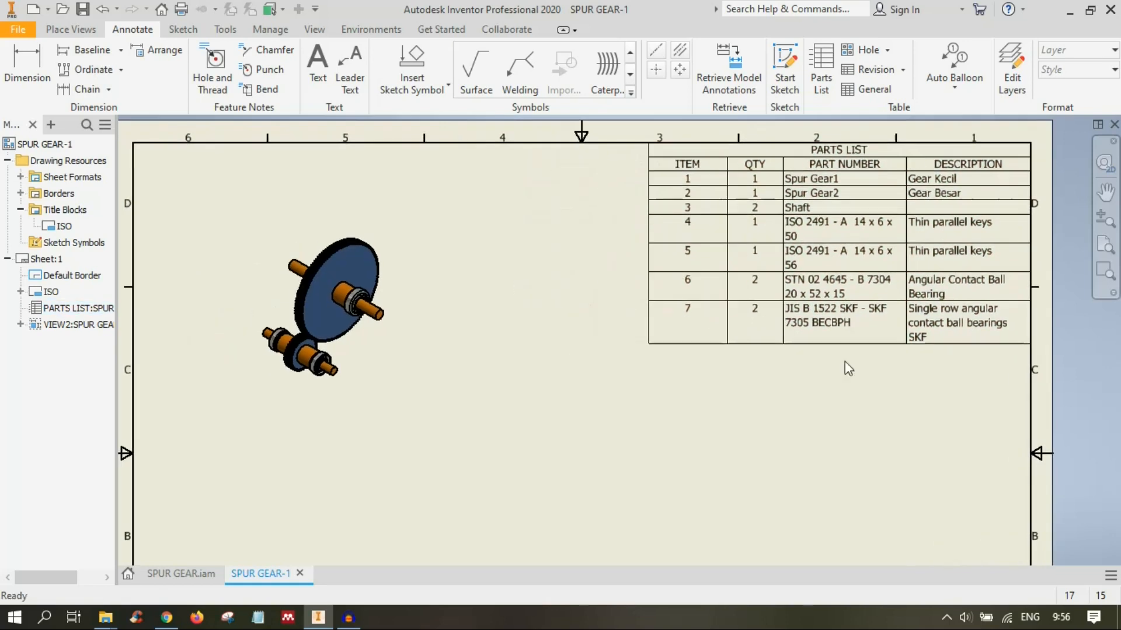
pyautogui.click(795, 279)
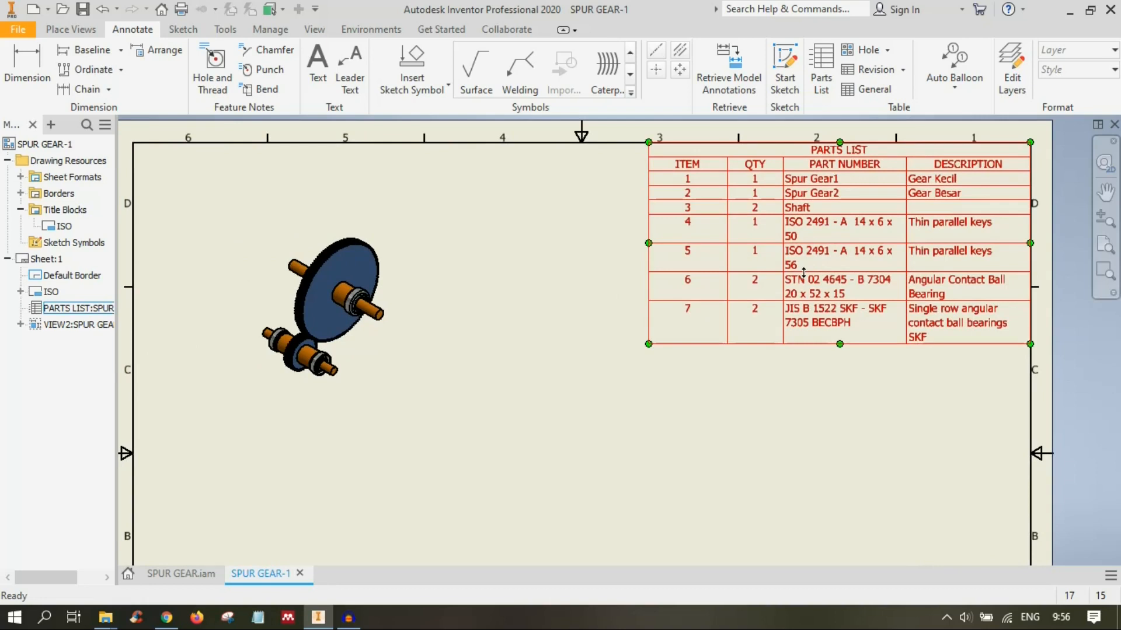
pyautogui.click(565, 354)
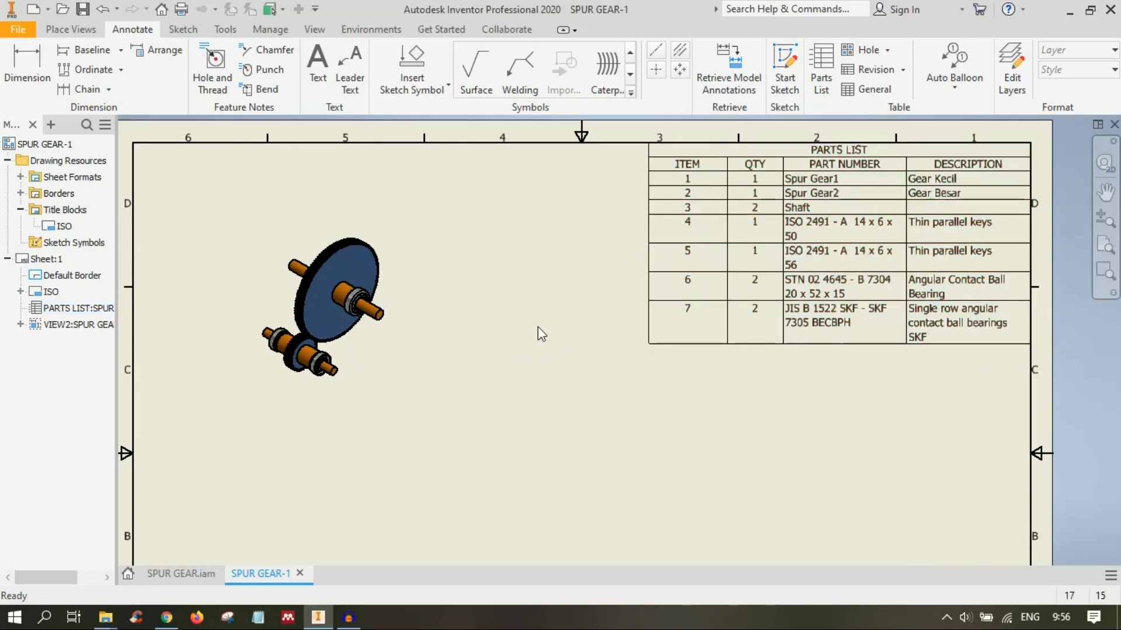
pyautogui.moveTo(537, 327)
pyautogui.mouseDown(button='middle')
pyautogui.moveTo(583, 276)
pyautogui.moveTo(555, 190)
pyautogui.moveTo(497, 238)
pyautogui.mouseUp(button='middle')
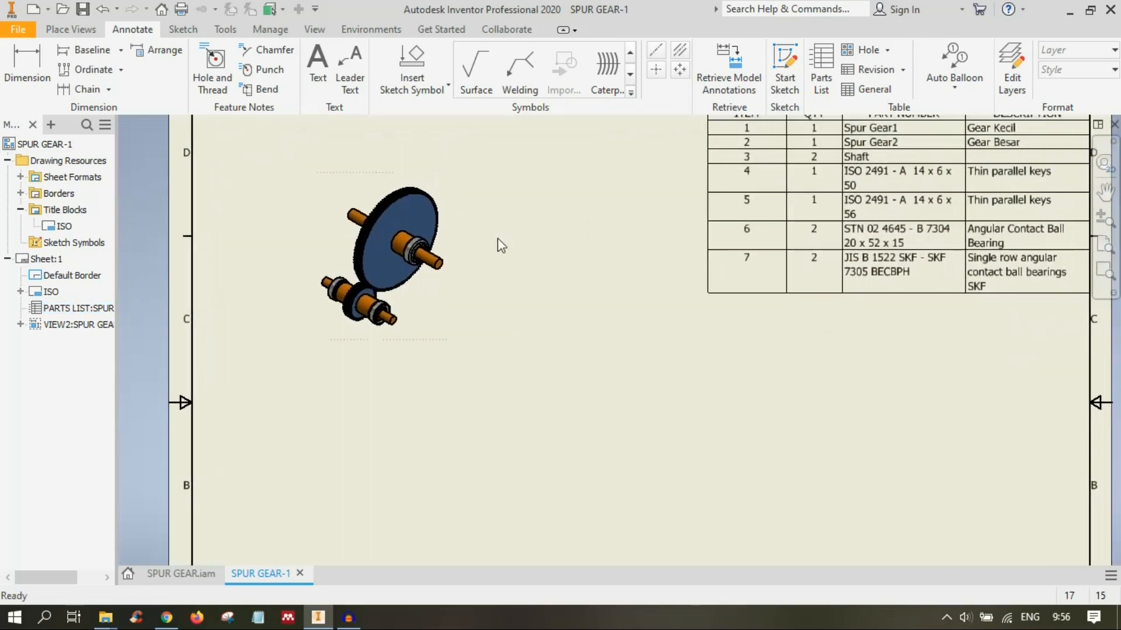
# Step: Start Auto Balloon on the isometric view and select all of its components for ballooning, ignoring multiple instances
pyautogui.moveTo(788, 211); pyautogui.dragTo(799, 249, button='middle')
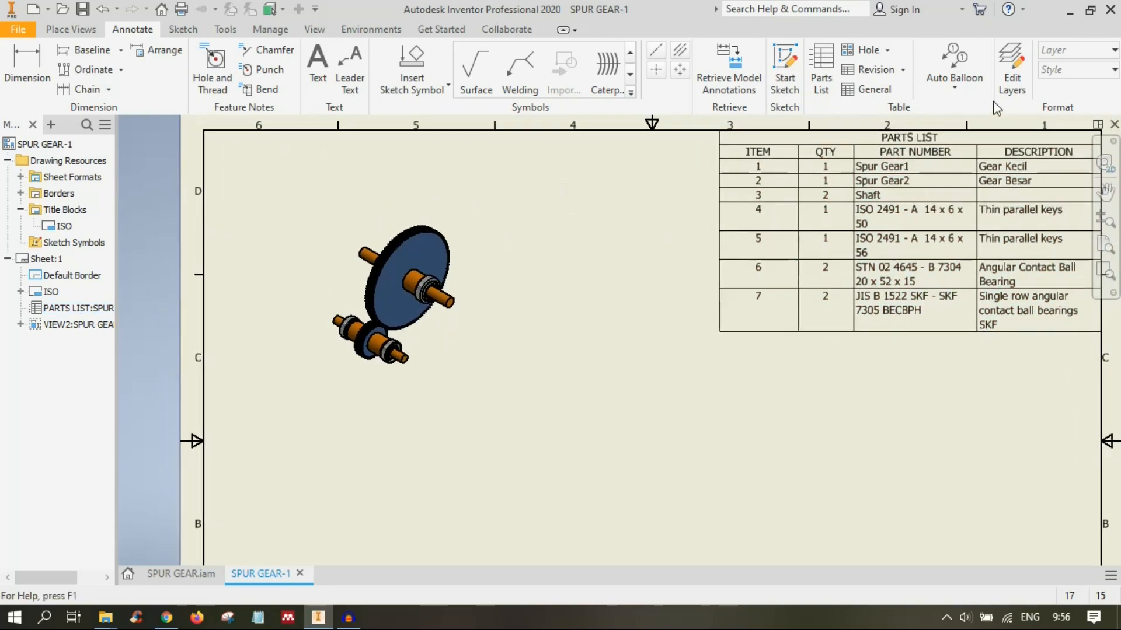
pyautogui.click(955, 87)
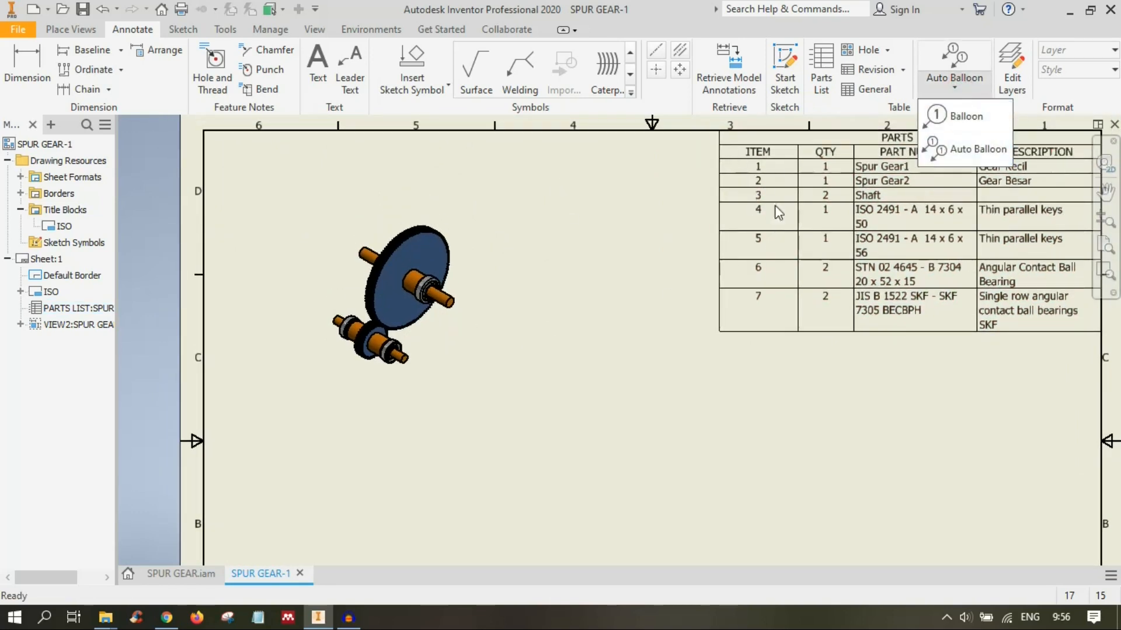
pyautogui.click(960, 153)
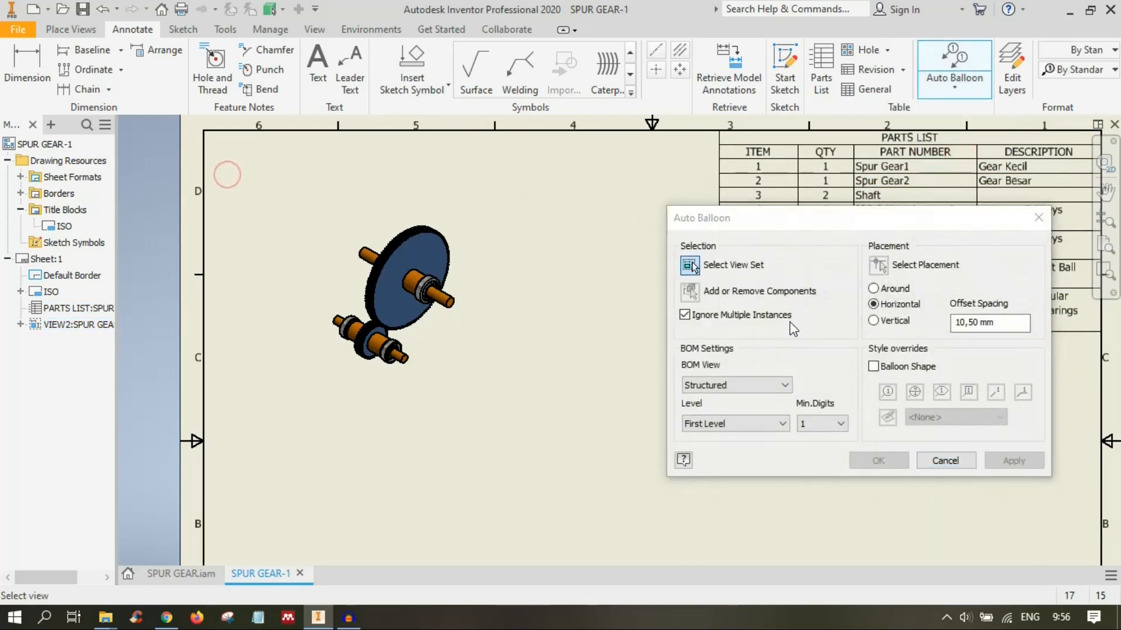
pyautogui.click(691, 266)
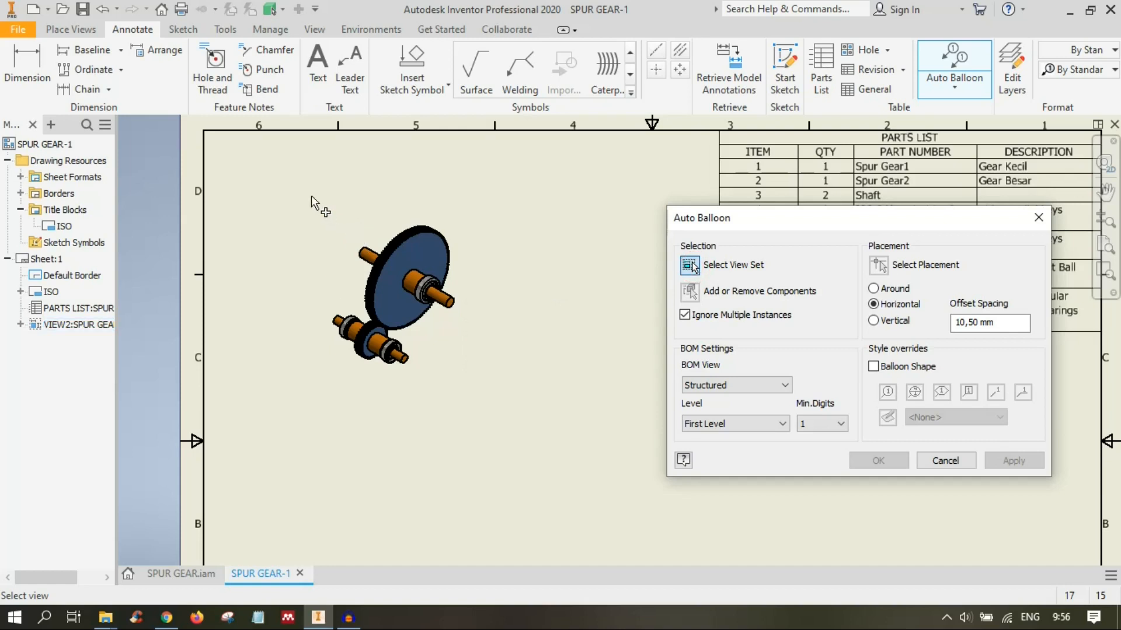
pyautogui.click(400, 303)
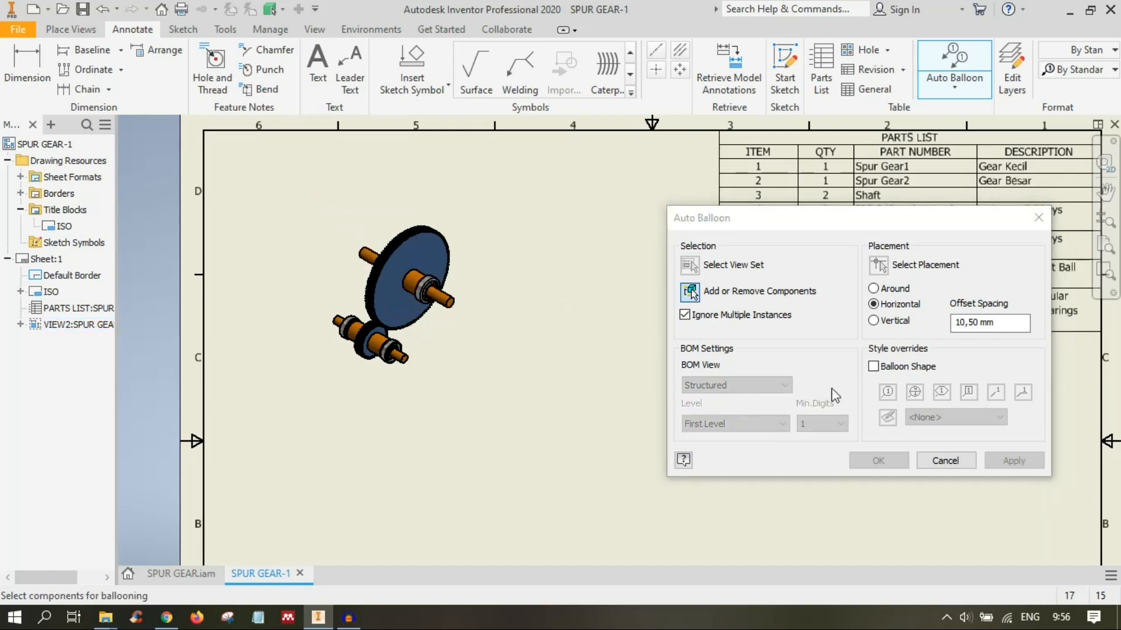
pyautogui.moveTo(280, 182); pyautogui.dragTo(525, 460)
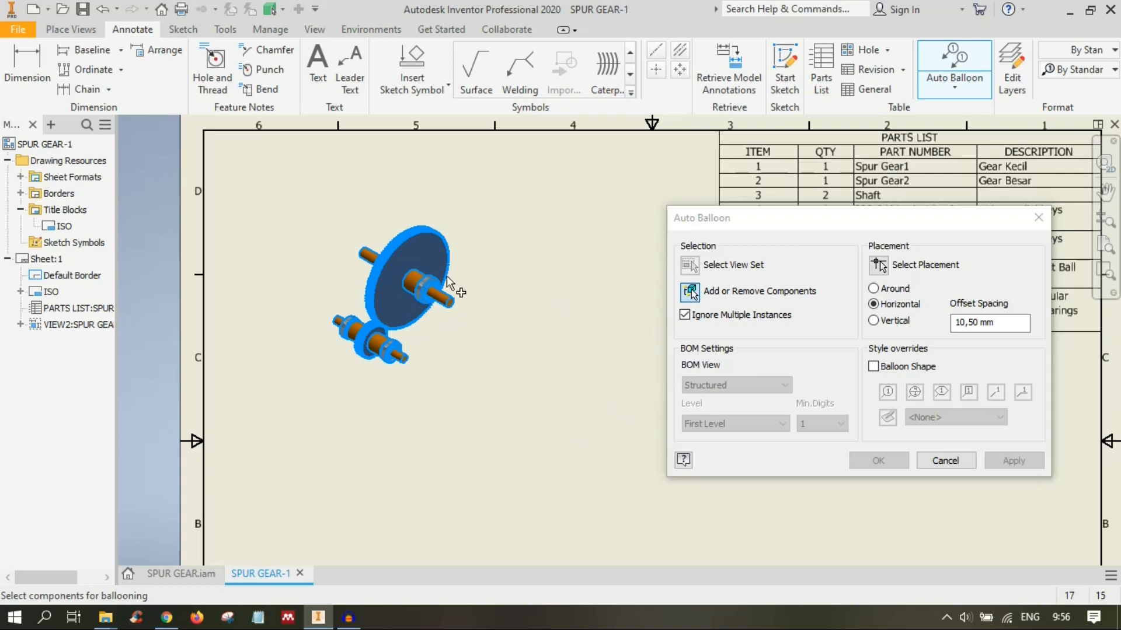
pyautogui.rightClick(484, 328)
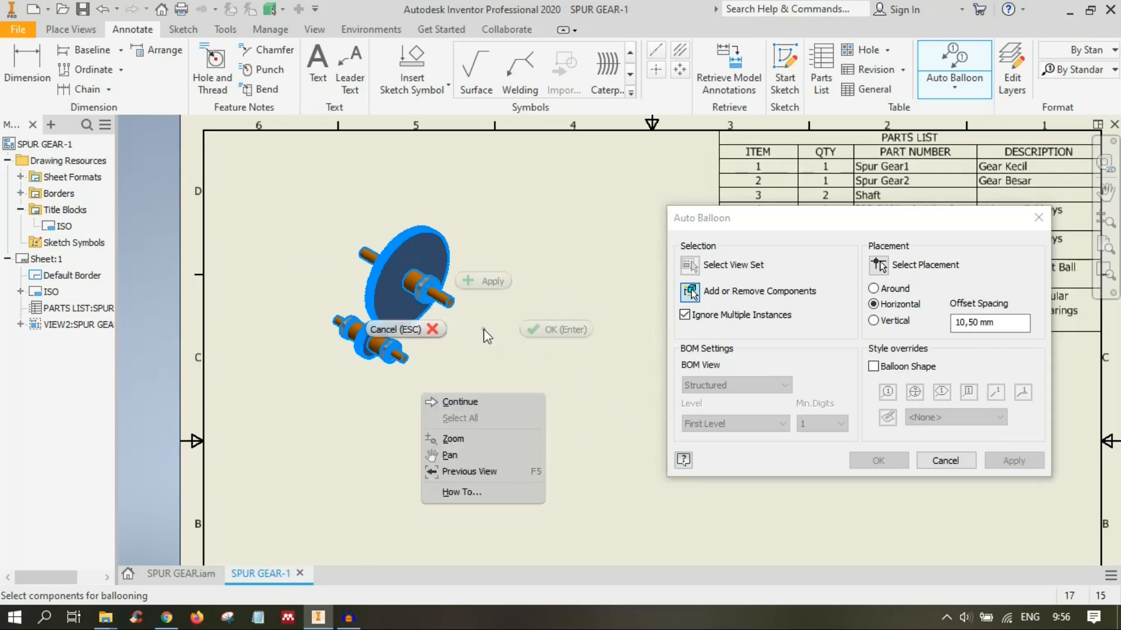
pyautogui.click(486, 399)
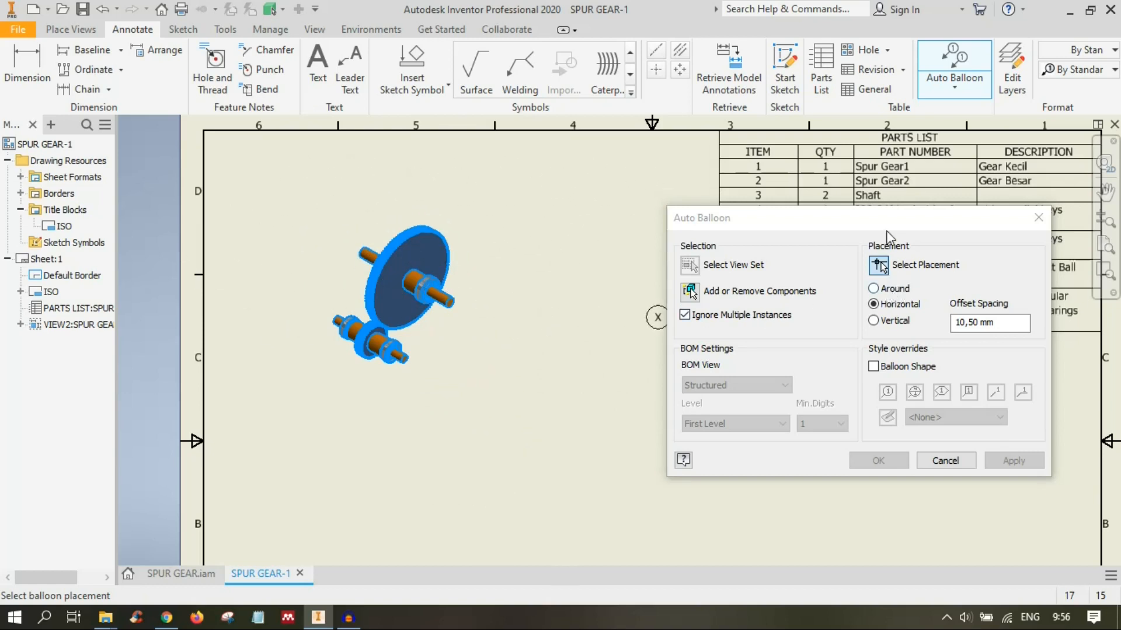
# Step: Arrange the balloons around the isometric view using the Around placement and apply them
pyautogui.click(873, 289)
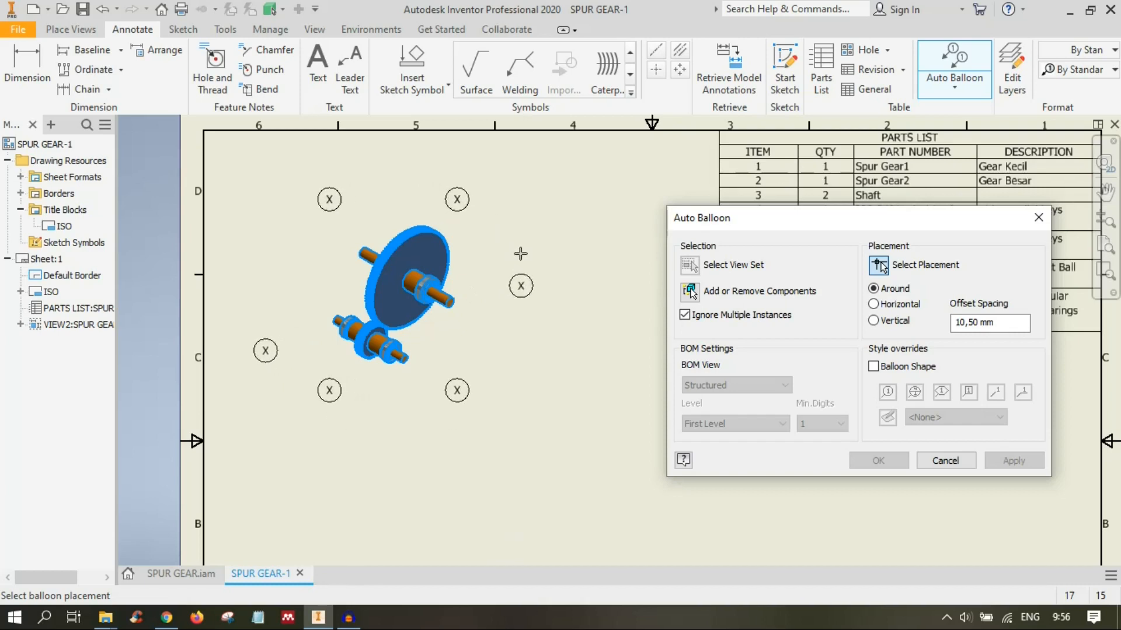
pyautogui.click(520, 264)
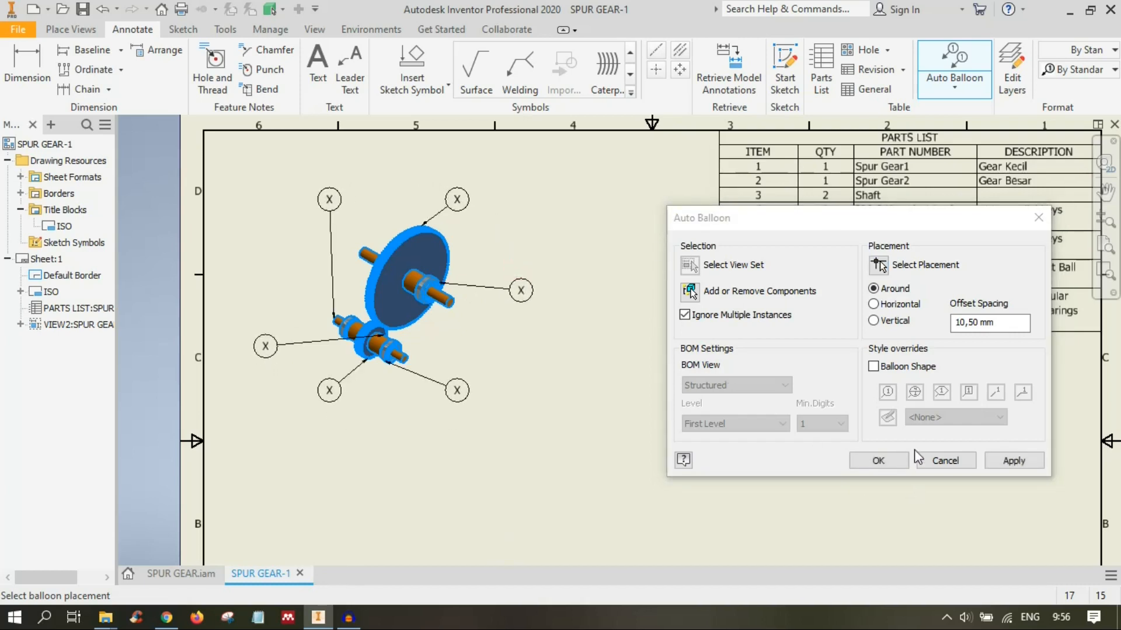
pyautogui.click(1014, 460)
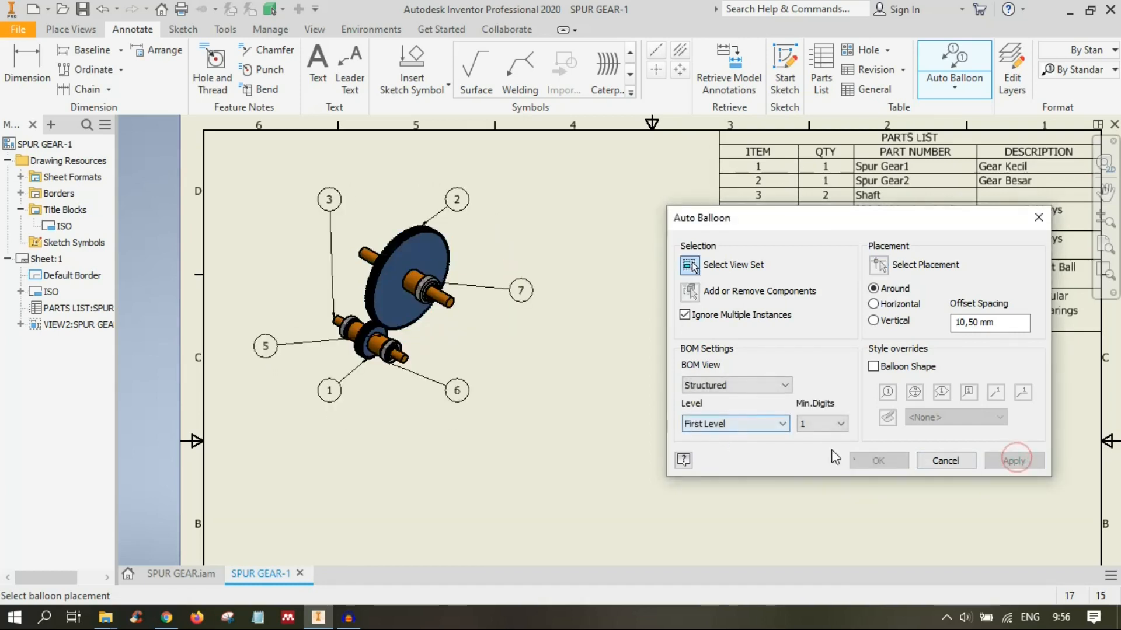
pyautogui.click(937, 459)
pyautogui.click(614, 313)
# Step: Compare the balloon numbers on the isometric view with the item rows and descriptions in the parts list
pyautogui.moveTo(586, 332); pyautogui.dragTo(499, 373, button='middle')
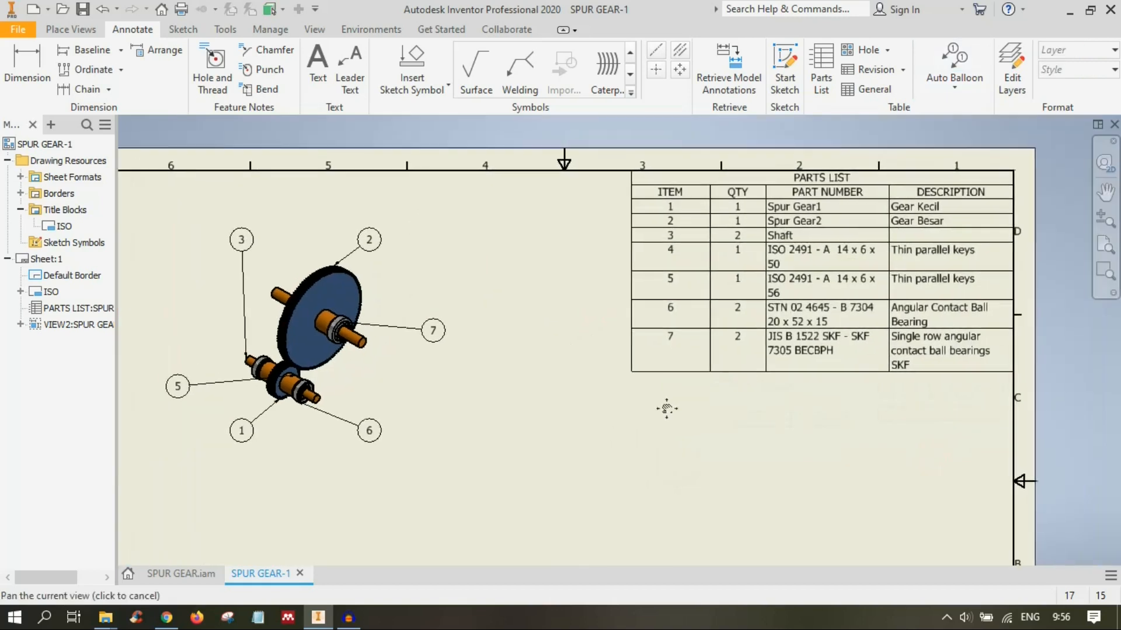
pyautogui.scroll(3, 277, 436)
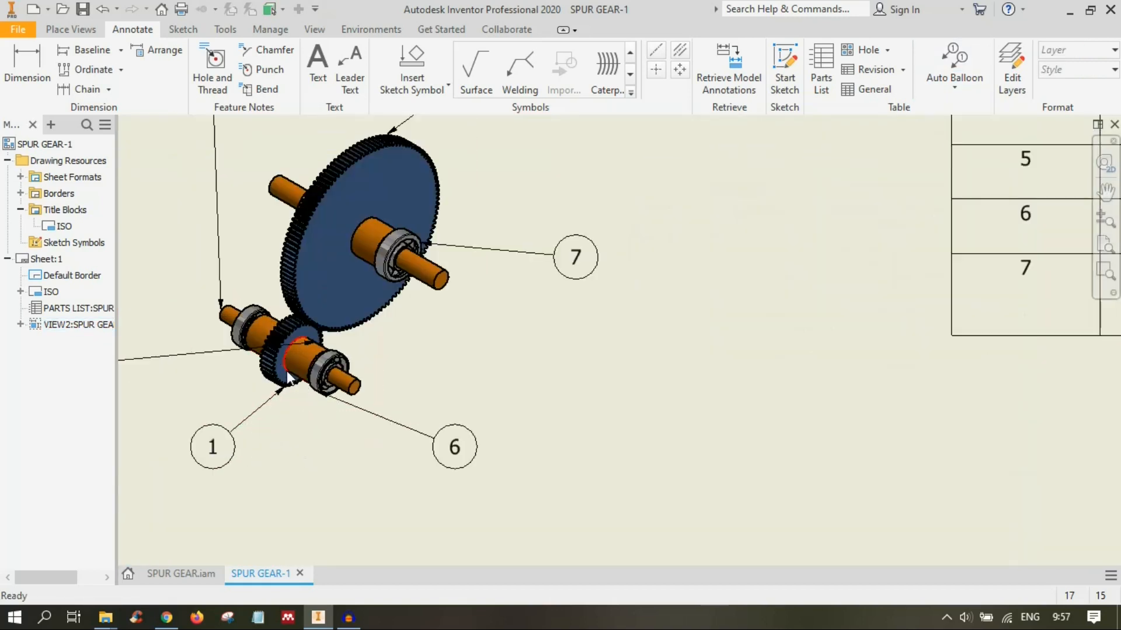
pyautogui.moveTo(856, 323); pyautogui.dragTo(483, 447, button='middle')
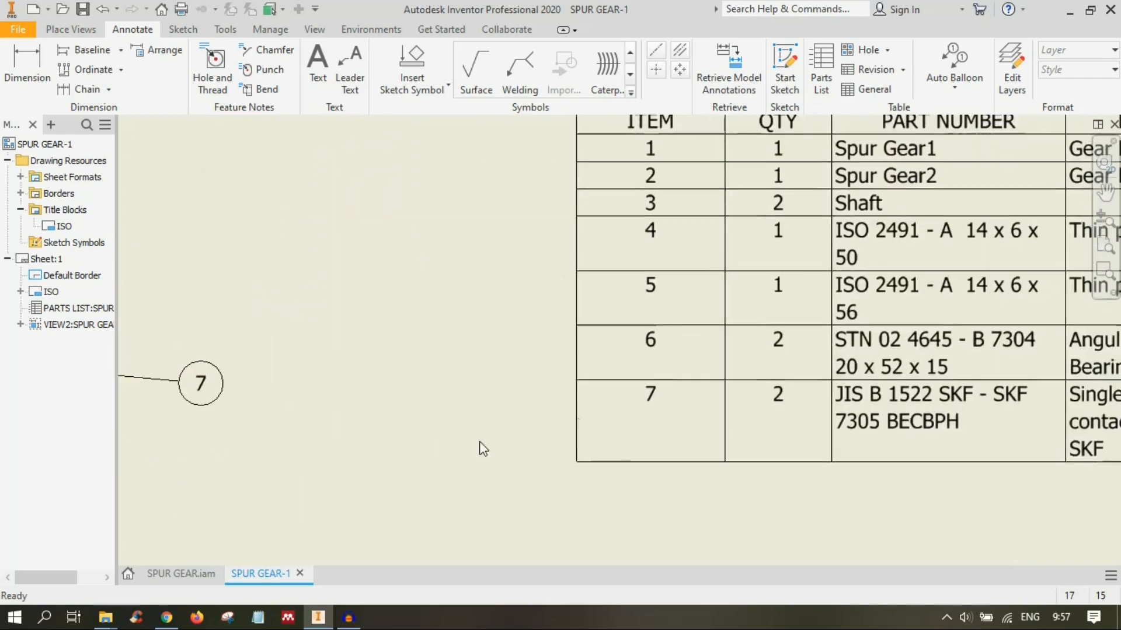
pyautogui.scroll(-4, 675, 380)
pyautogui.scroll(5, 717, 309)
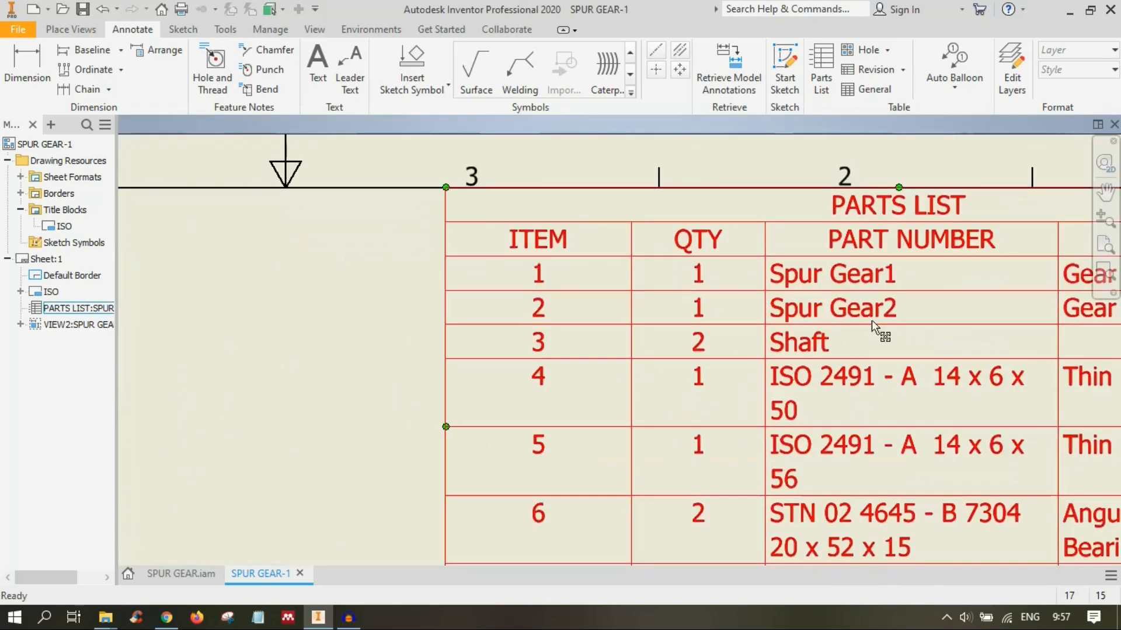
pyautogui.moveTo(870, 320); pyautogui.dragTo(576, 325, button='middle')
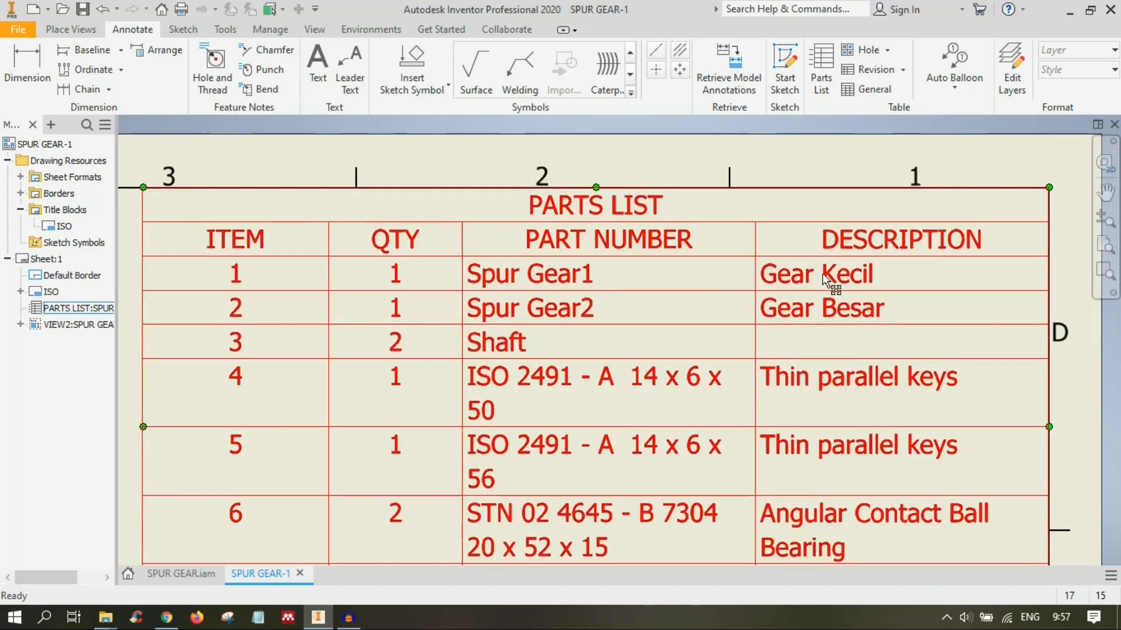
pyautogui.scroll(-5, 792, 356)
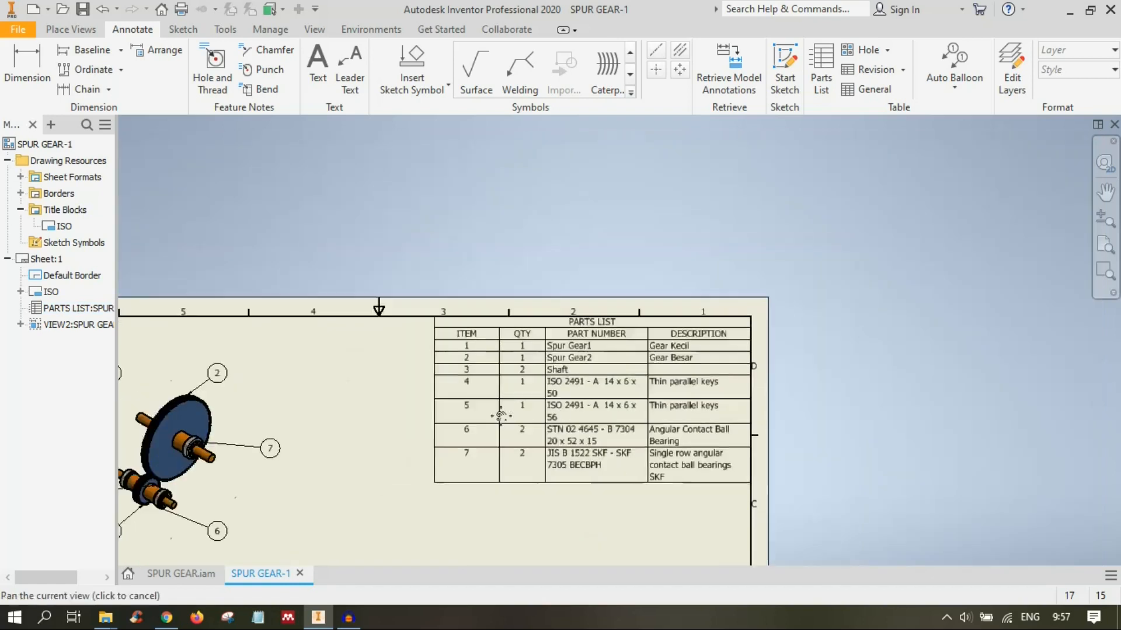
pyautogui.moveTo(435, 477)
pyautogui.mouseDown(button='middle')
pyautogui.moveTo(814, 357)
pyautogui.moveTo(697, 354)
pyautogui.mouseUp(button='middle')
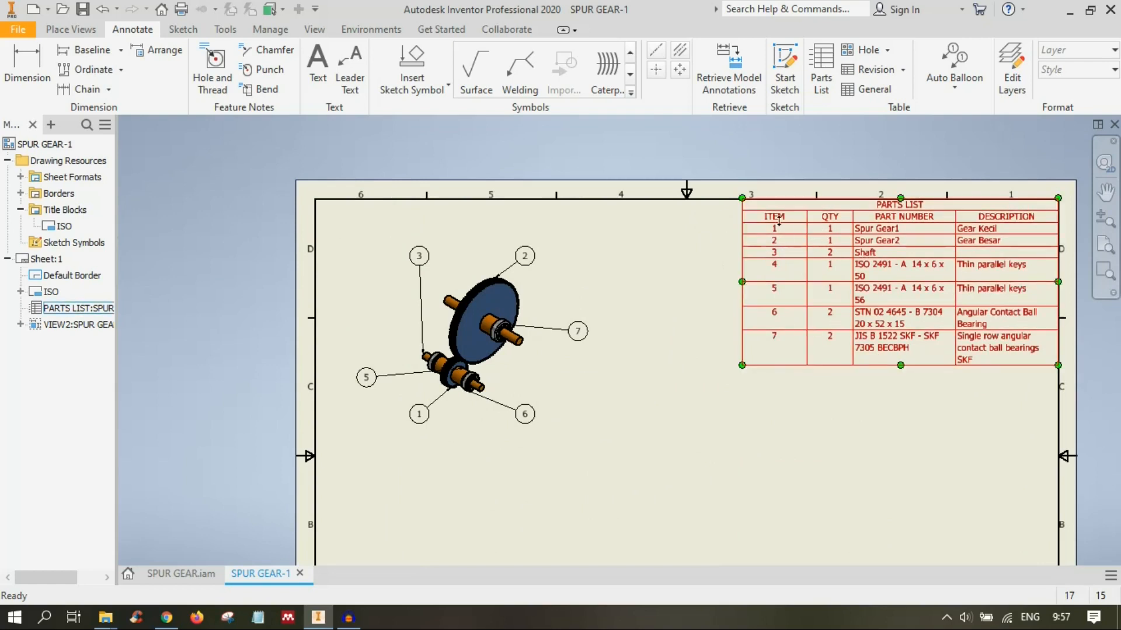
# Step: Open the parts list's column chooser and add the MATERIAL property to the selected columns
pyautogui.doubleClick(824, 225)
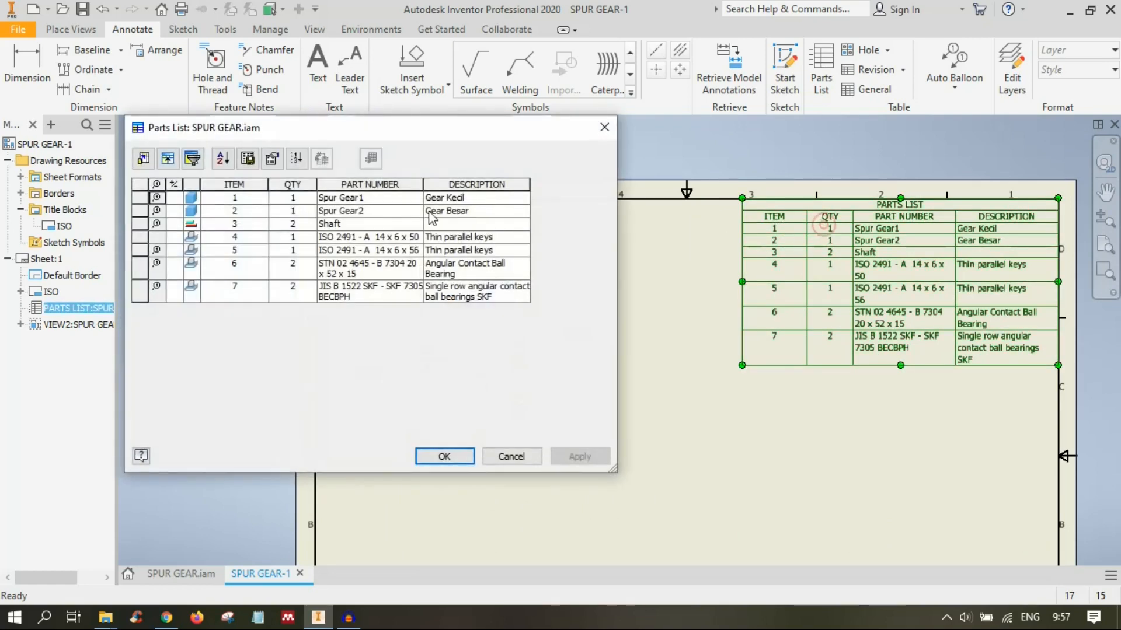
pyautogui.click(143, 158)
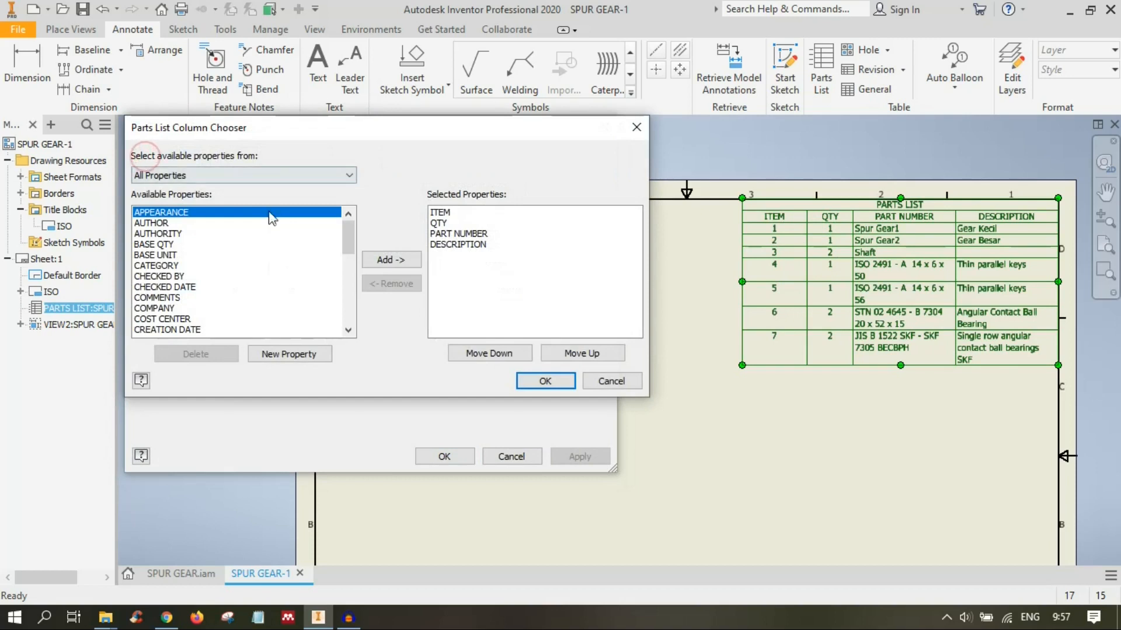
pyautogui.scroll(-5, 232, 267)
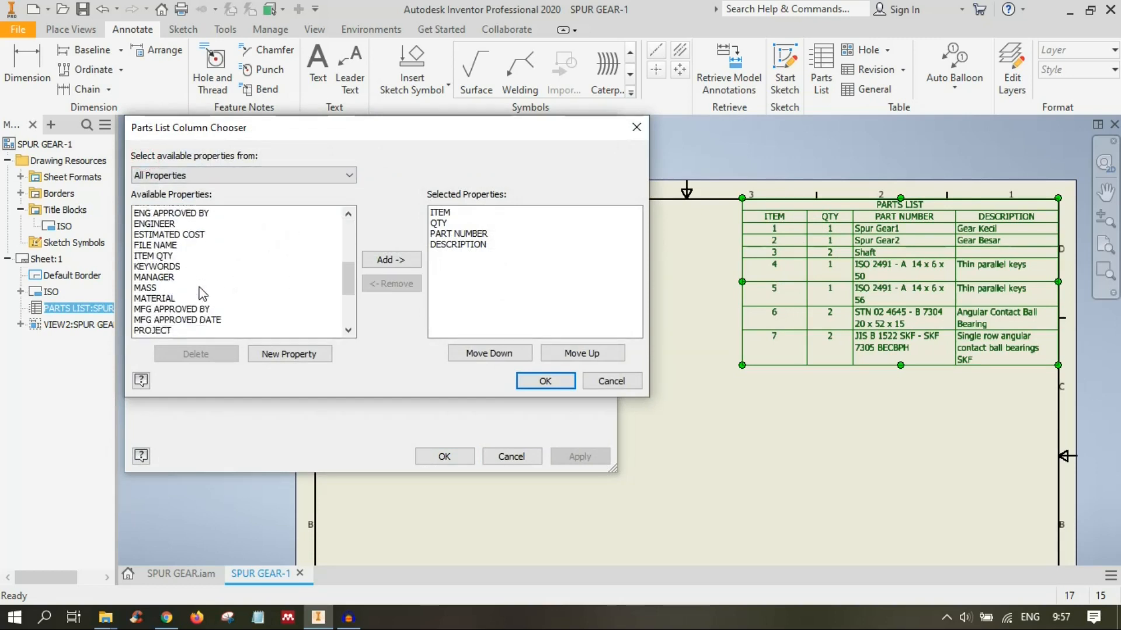
pyautogui.scroll(-4, 201, 293)
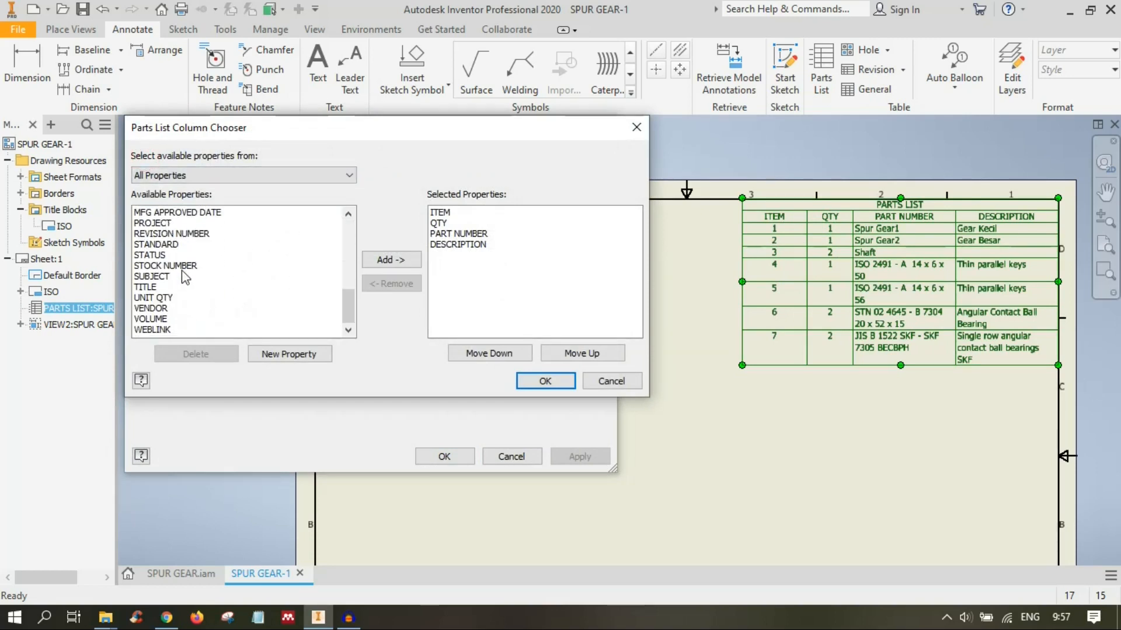
pyautogui.scroll(1, 205, 300)
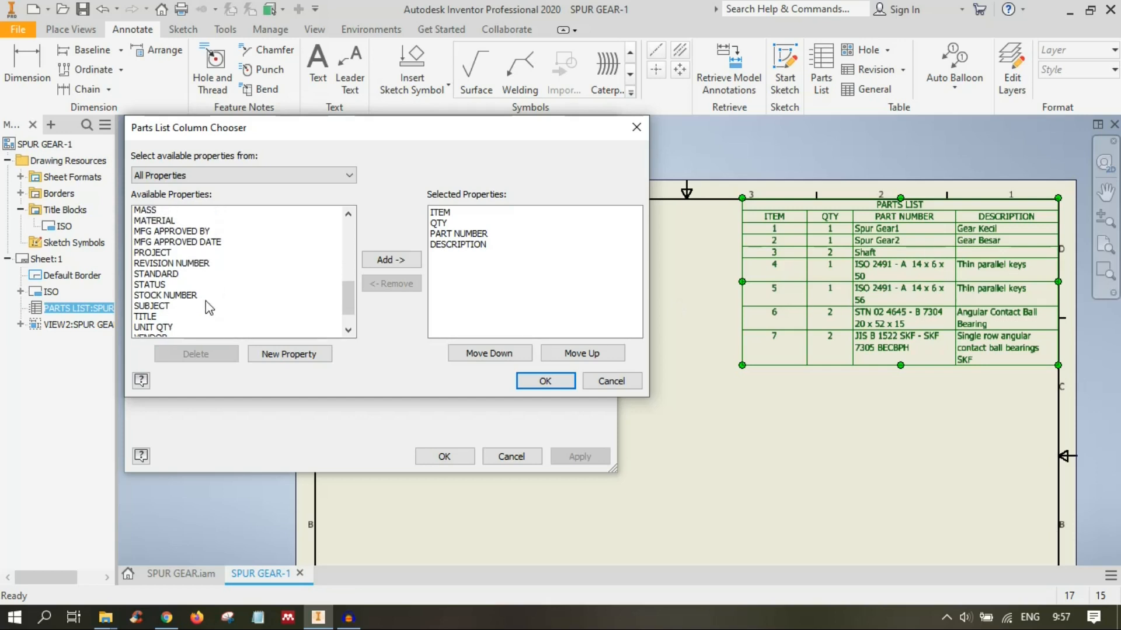
pyautogui.scroll(-1, 205, 303)
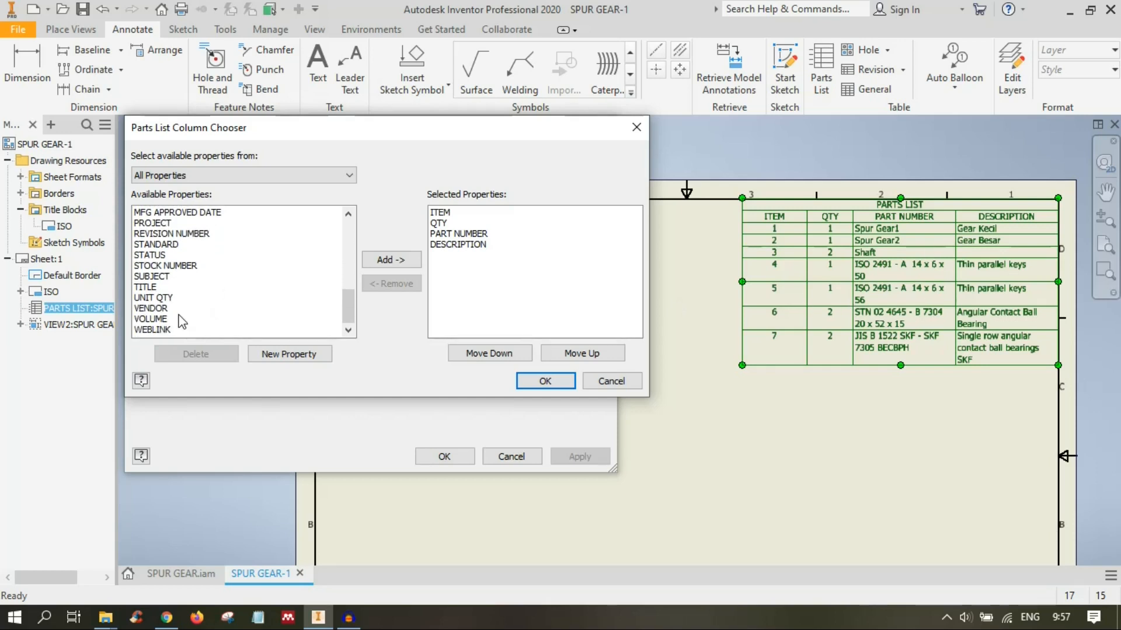
pyautogui.scroll(2, 184, 312)
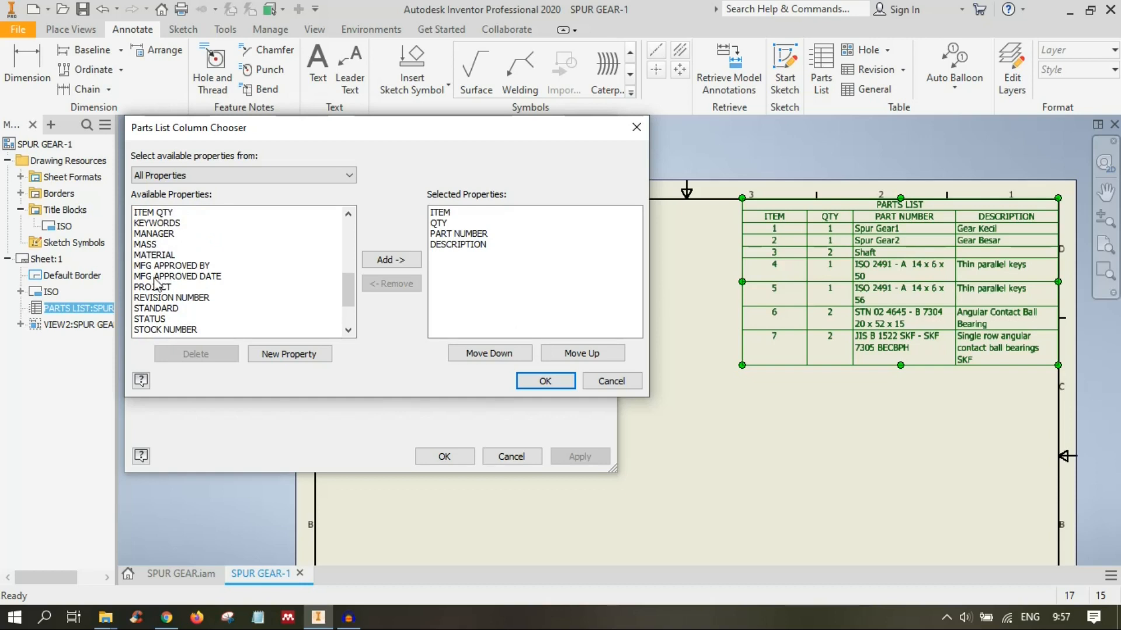
pyautogui.click(161, 254)
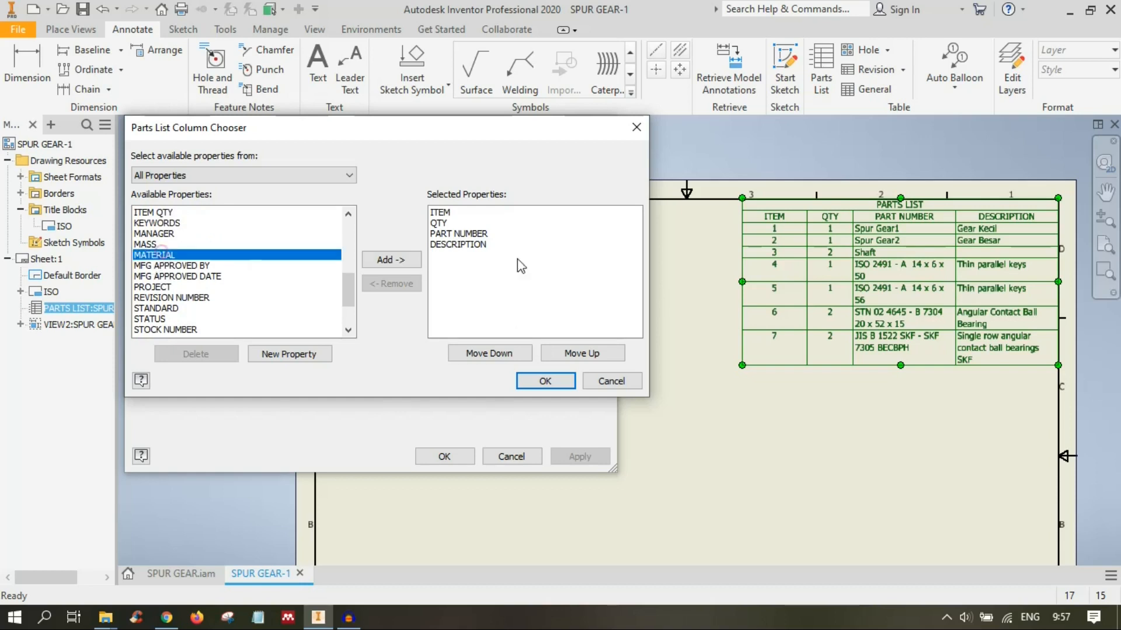
pyautogui.click(387, 263)
# Step: Add the MANAGER and VENDOR properties as parts list columns after MATERIAL and accept the column selection
pyautogui.scroll(1, 201, 251)
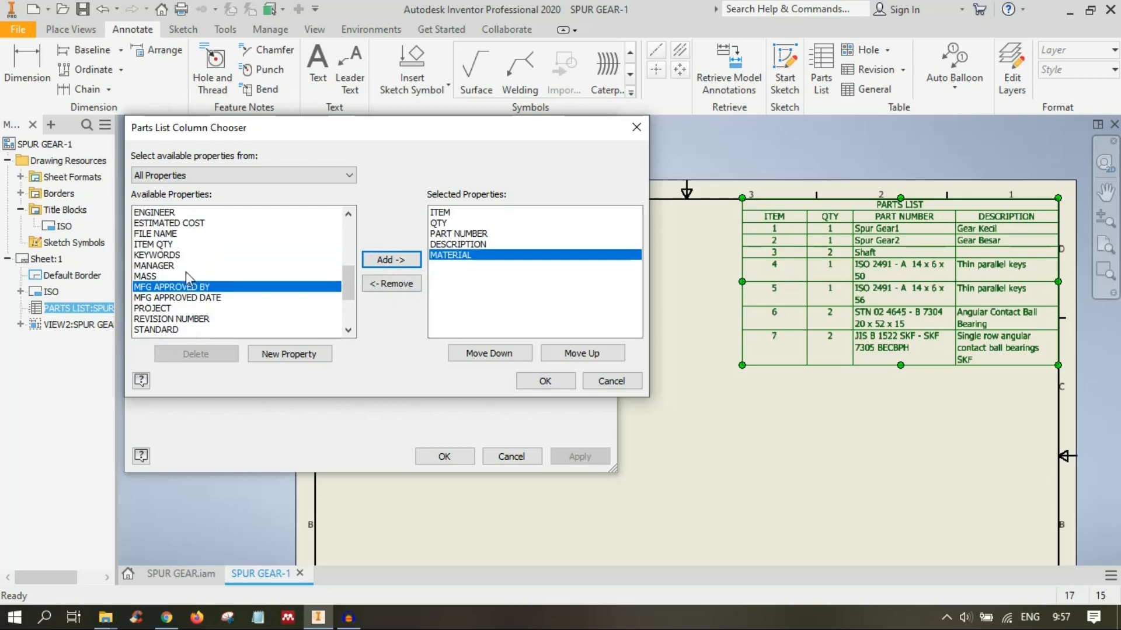
pyautogui.click(172, 266)
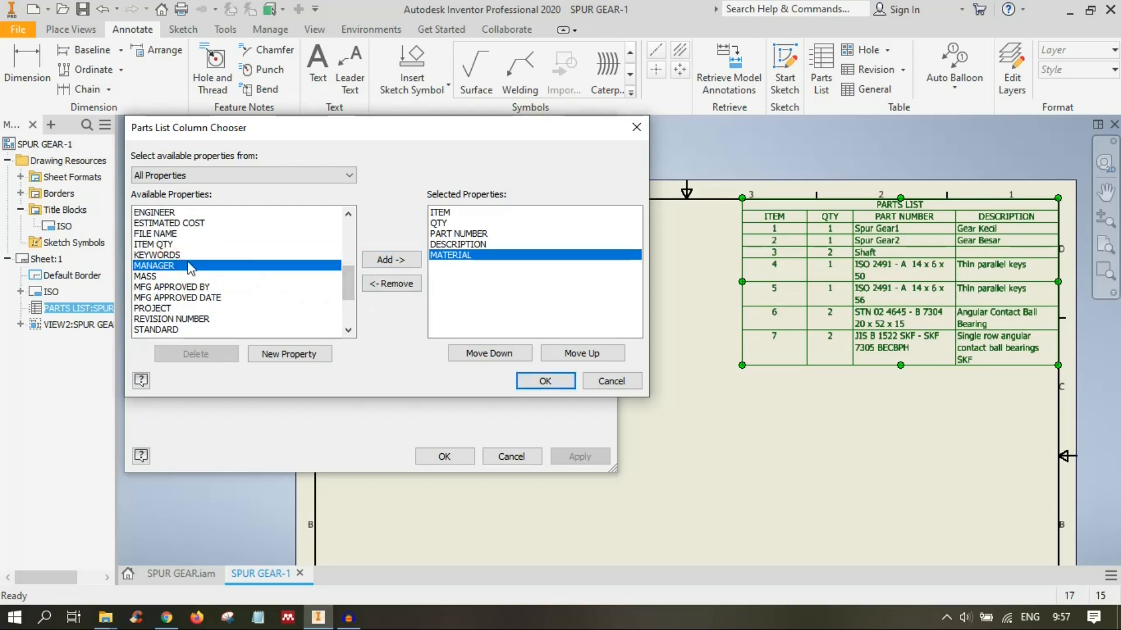
pyautogui.click(385, 260)
pyautogui.scroll(3, 183, 254)
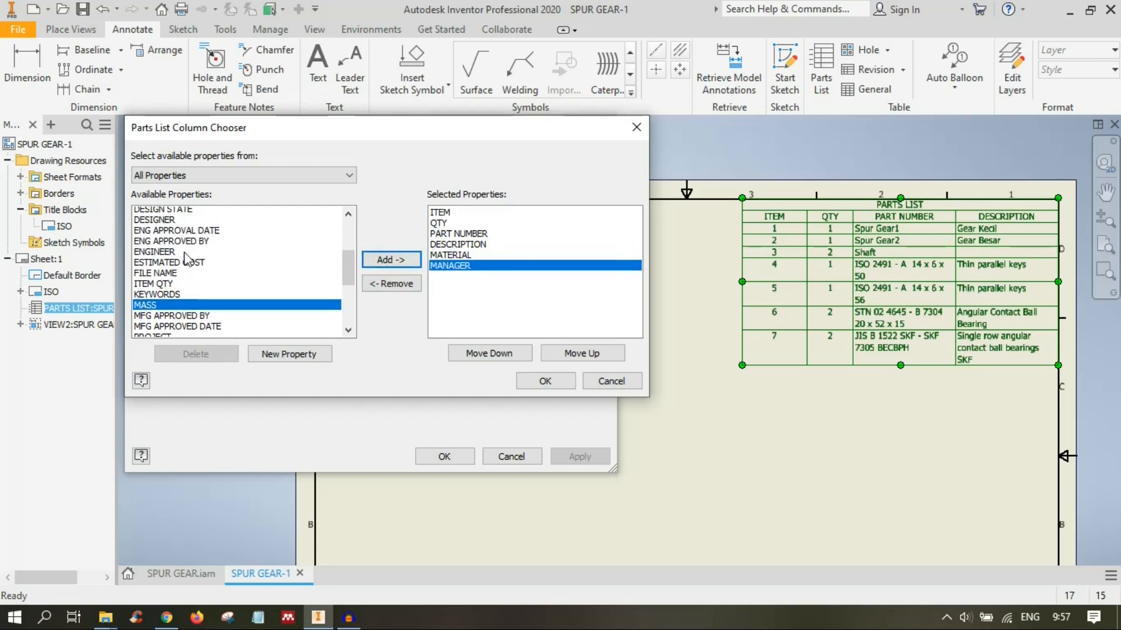
pyautogui.scroll(3, 187, 295)
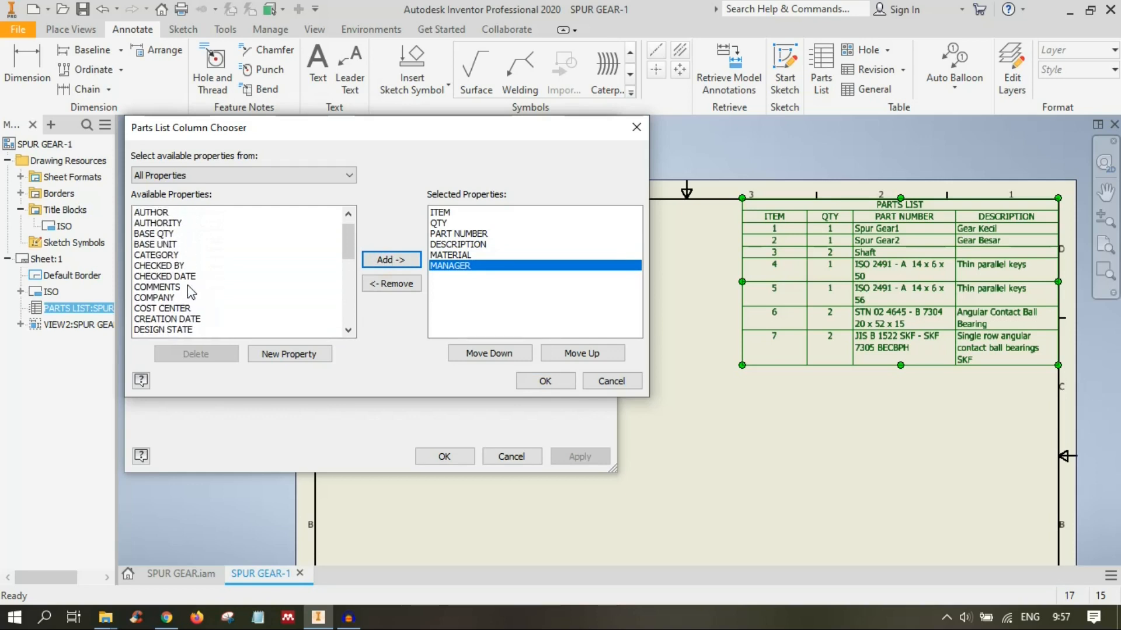
pyautogui.scroll(-10, 193, 278)
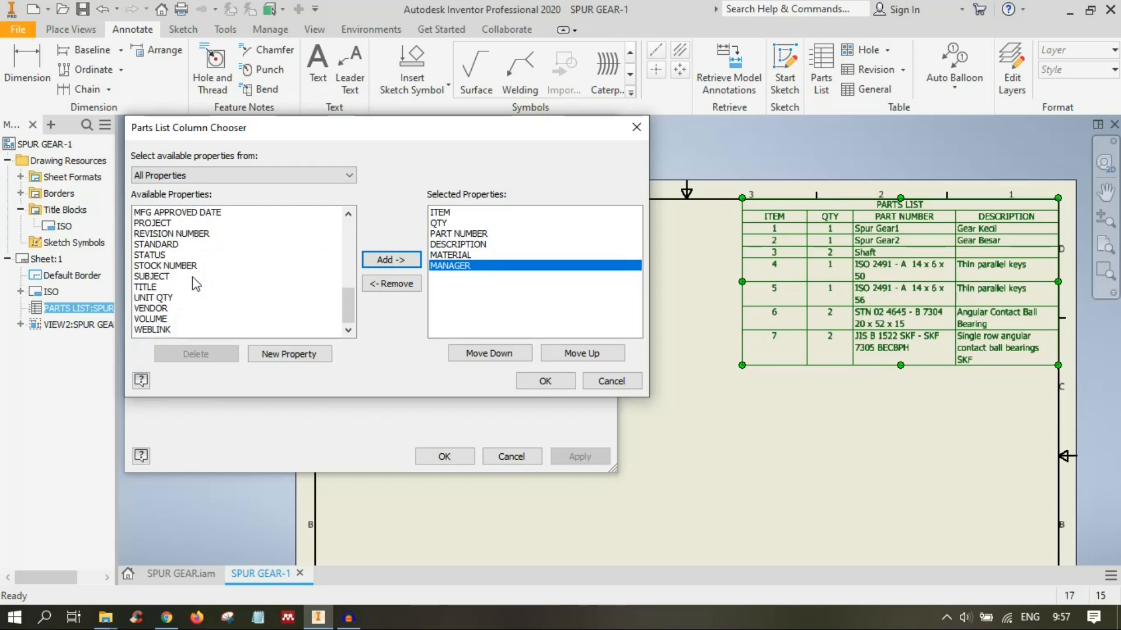
pyautogui.click(172, 309)
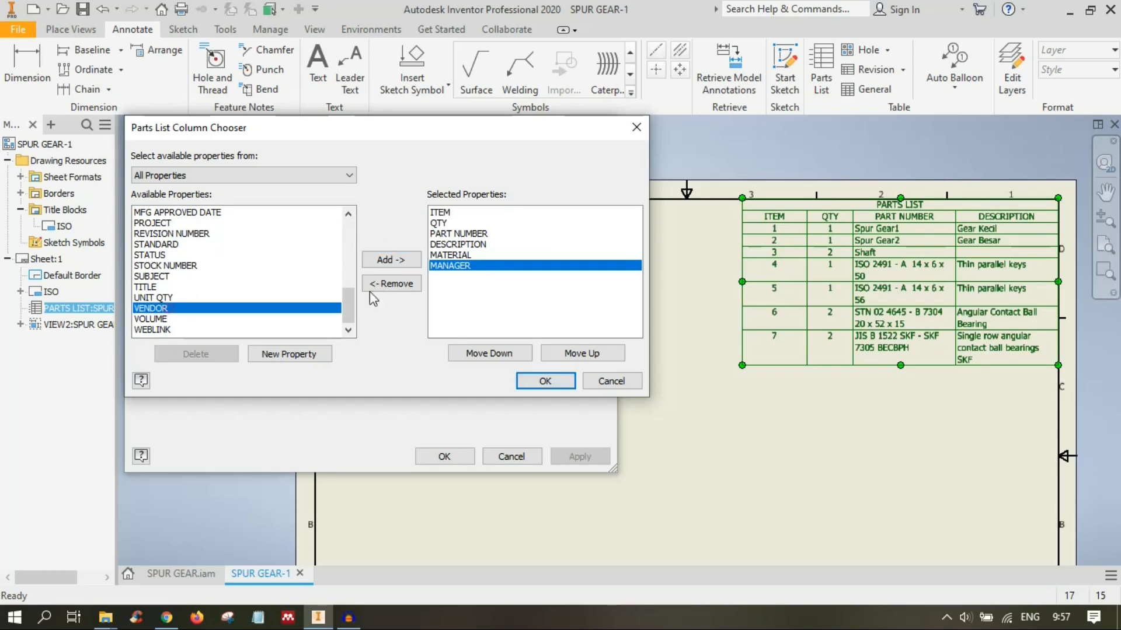
pyautogui.click(391, 259)
pyautogui.click(553, 383)
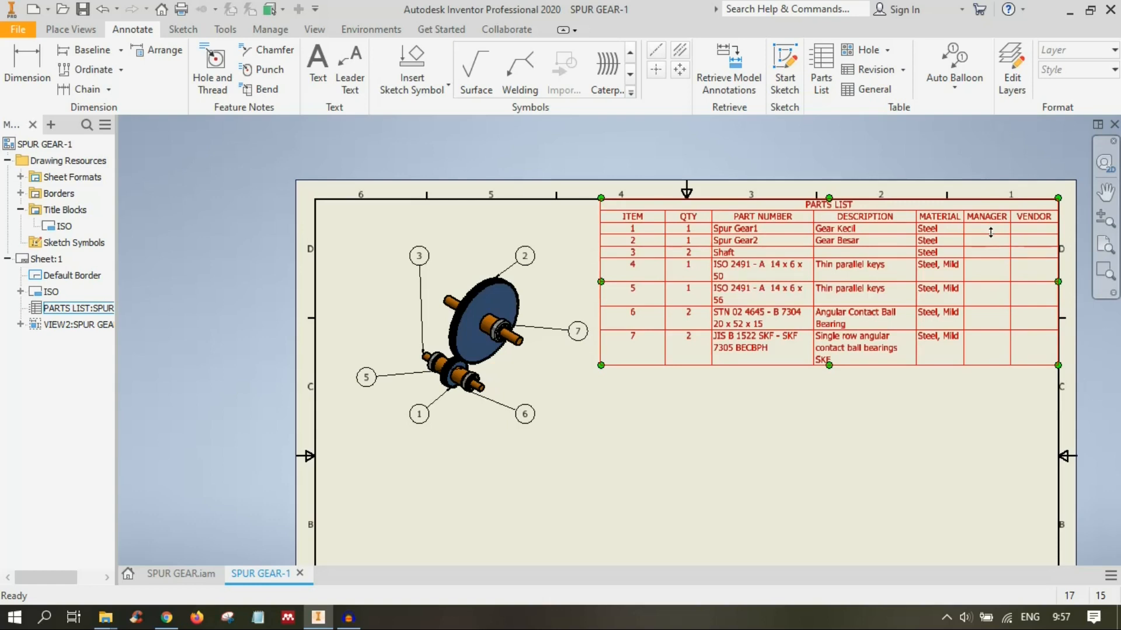
# Step: Add the ESTIMATED COST property as a parts list column after VENDOR and apply the edited parts list
pyautogui.doubleClick(782, 251)
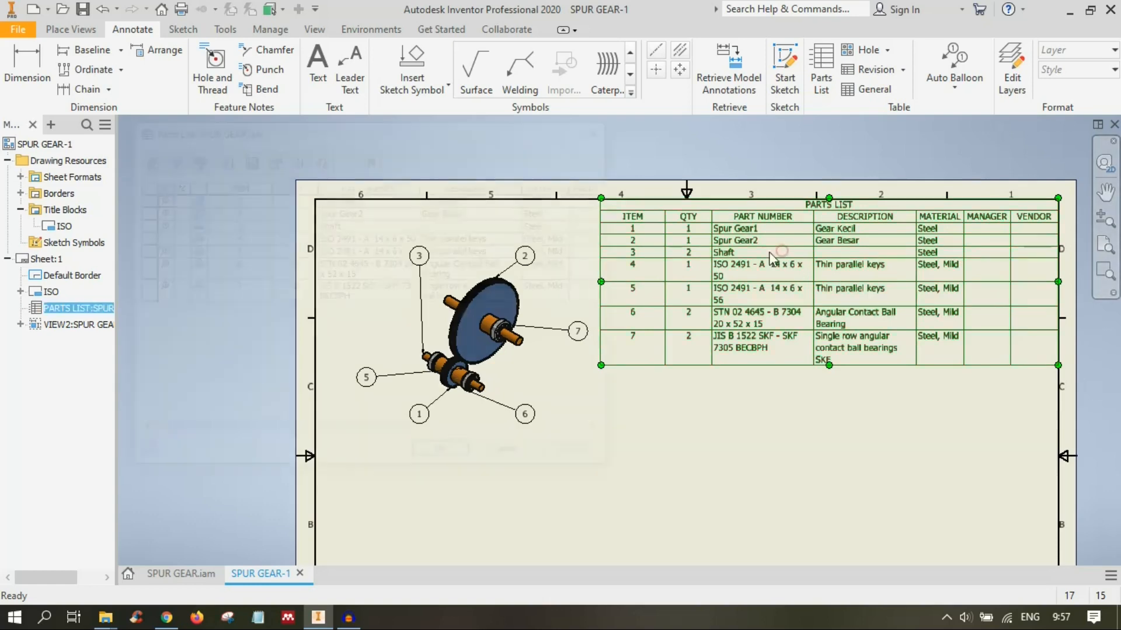
pyautogui.click(141, 156)
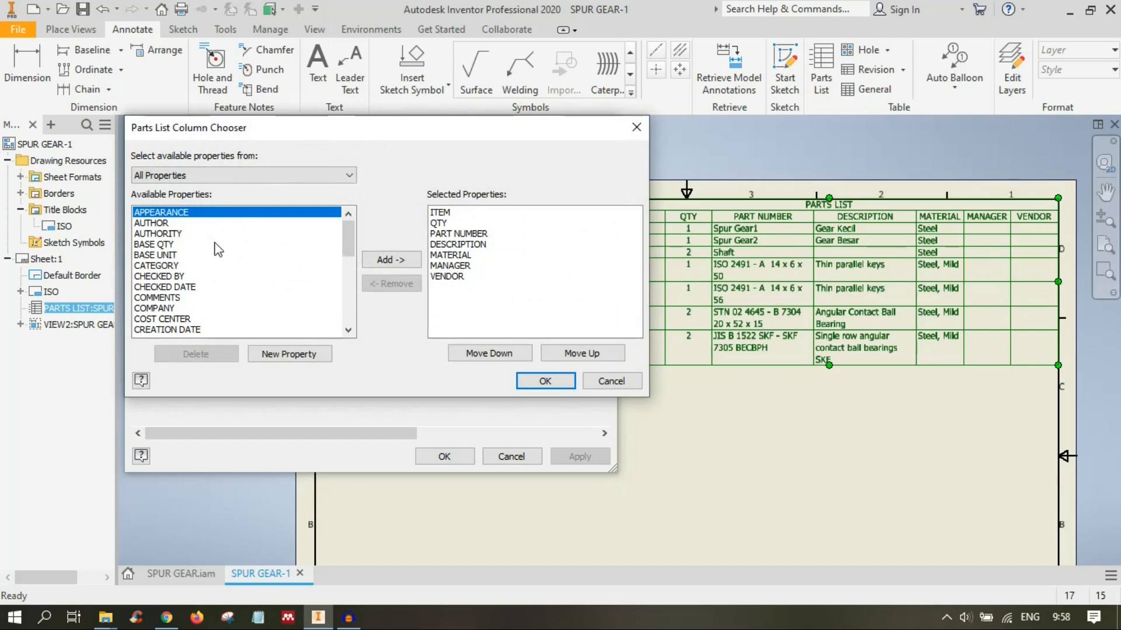
pyautogui.scroll(-7, 240, 275)
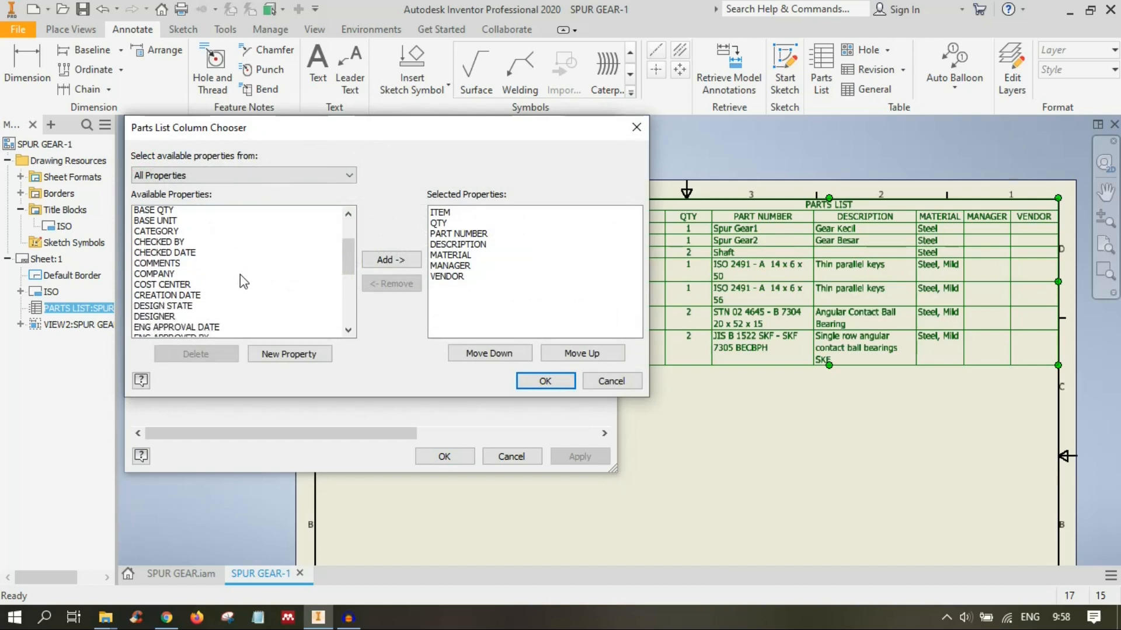
pyautogui.scroll(5, 240, 274)
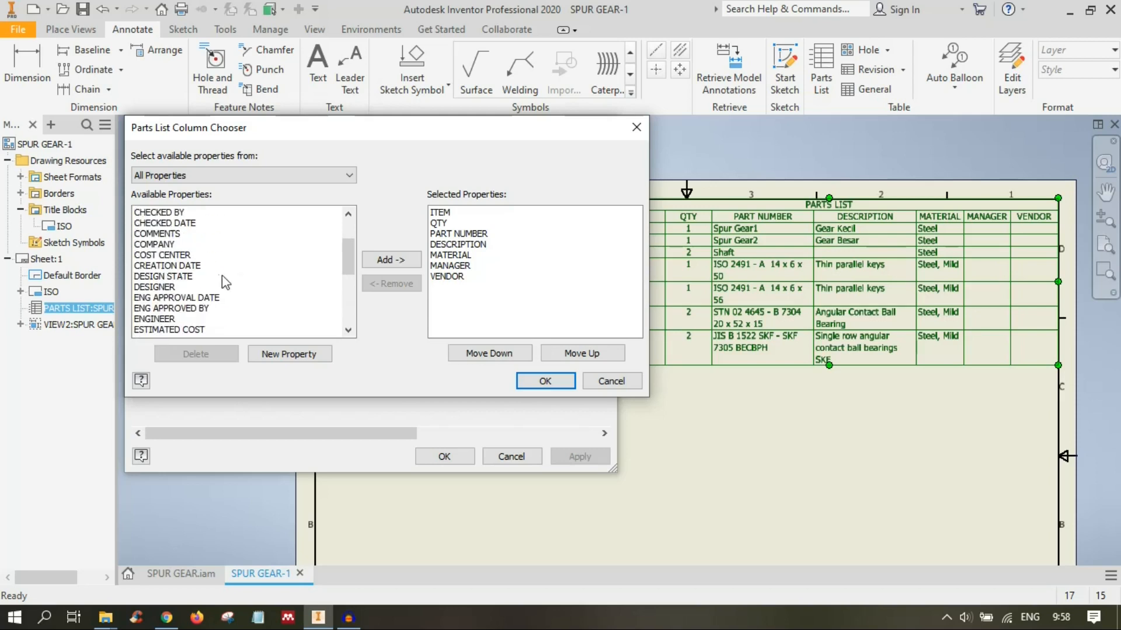
pyautogui.scroll(-1, 208, 286)
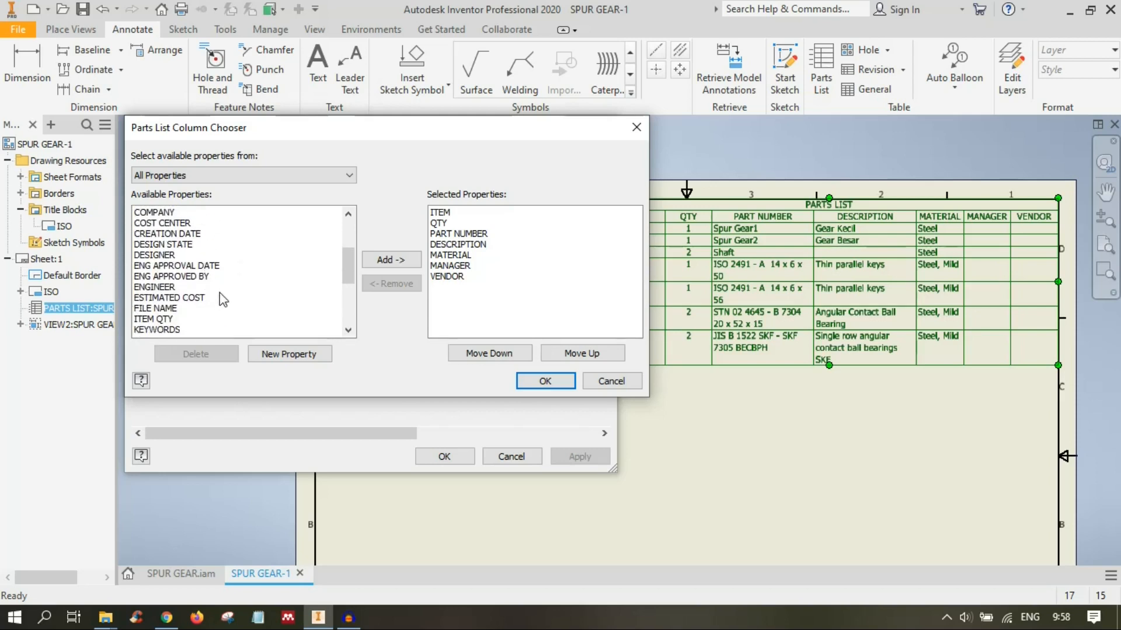
pyautogui.click(176, 298)
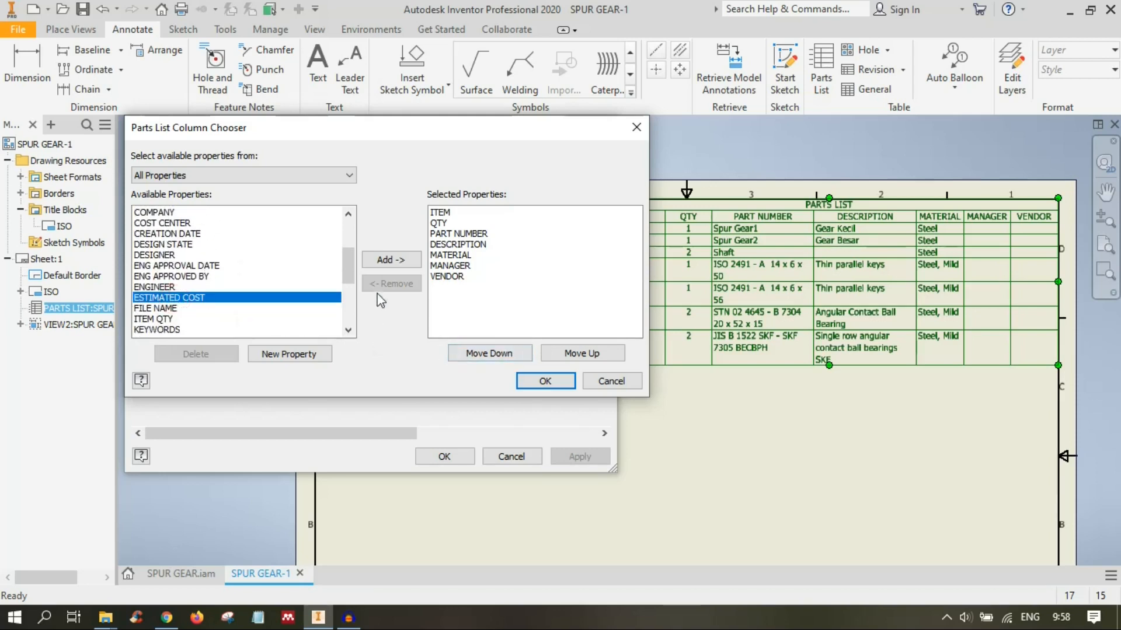
pyautogui.click(391, 260)
pyautogui.click(545, 381)
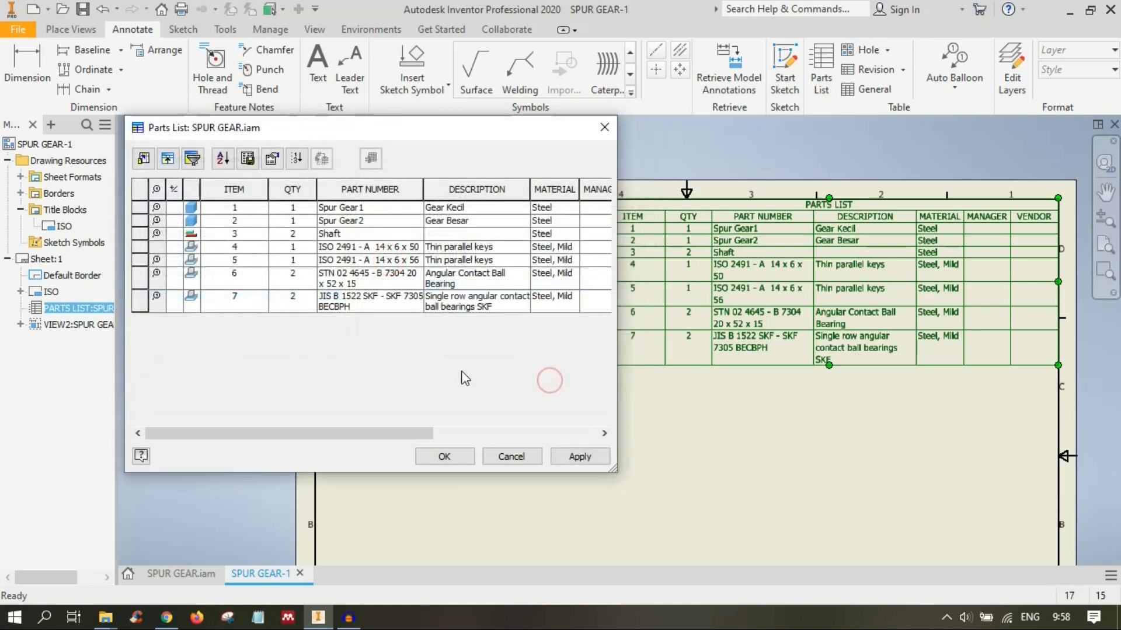
pyautogui.click(444, 456)
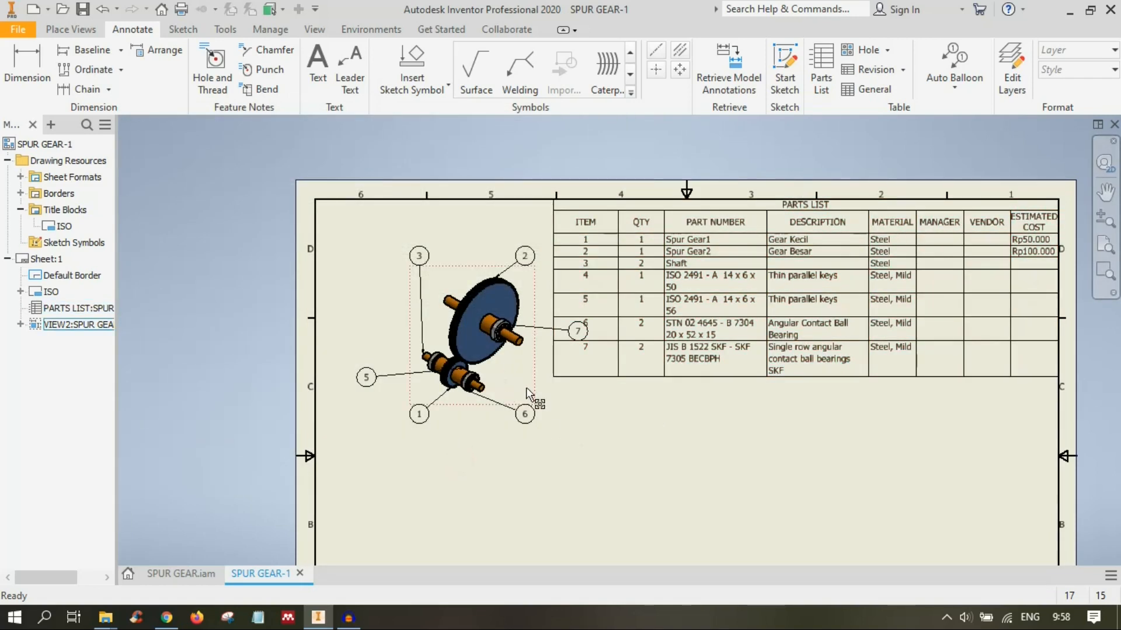
# Step: Move the isometric view with its balloons away from the parts list so the two no longer overlap
pyautogui.moveTo(527, 387); pyautogui.dragTo(494, 363)
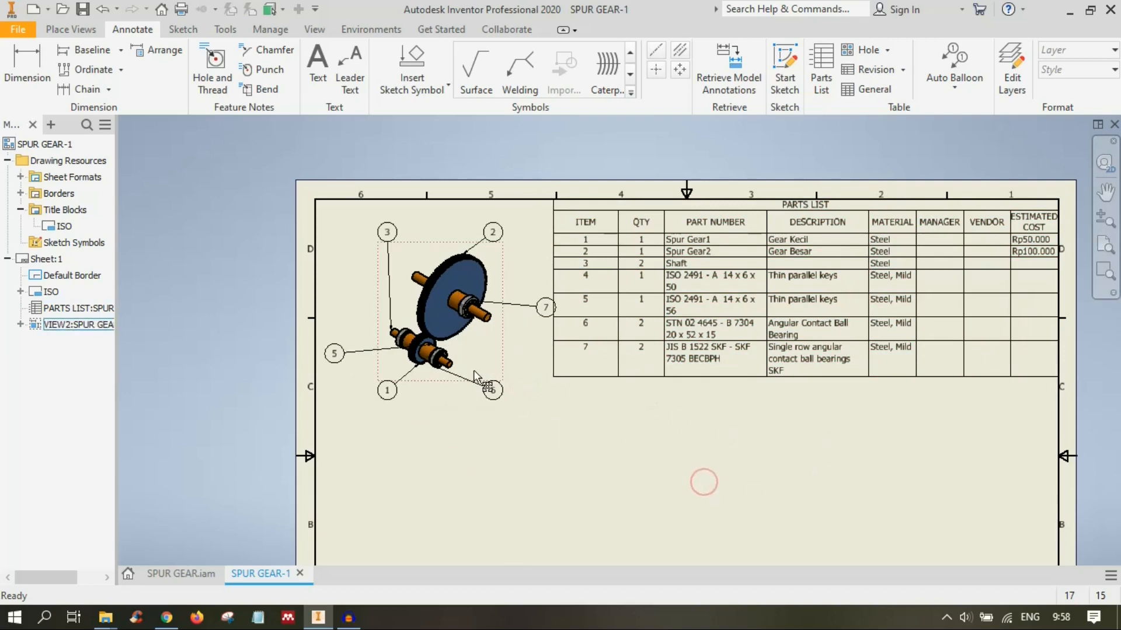
pyautogui.moveTo(491, 378)
pyautogui.mouseDown()
pyautogui.moveTo(468, 379)
pyautogui.moveTo(483, 371)
pyautogui.mouseUp()
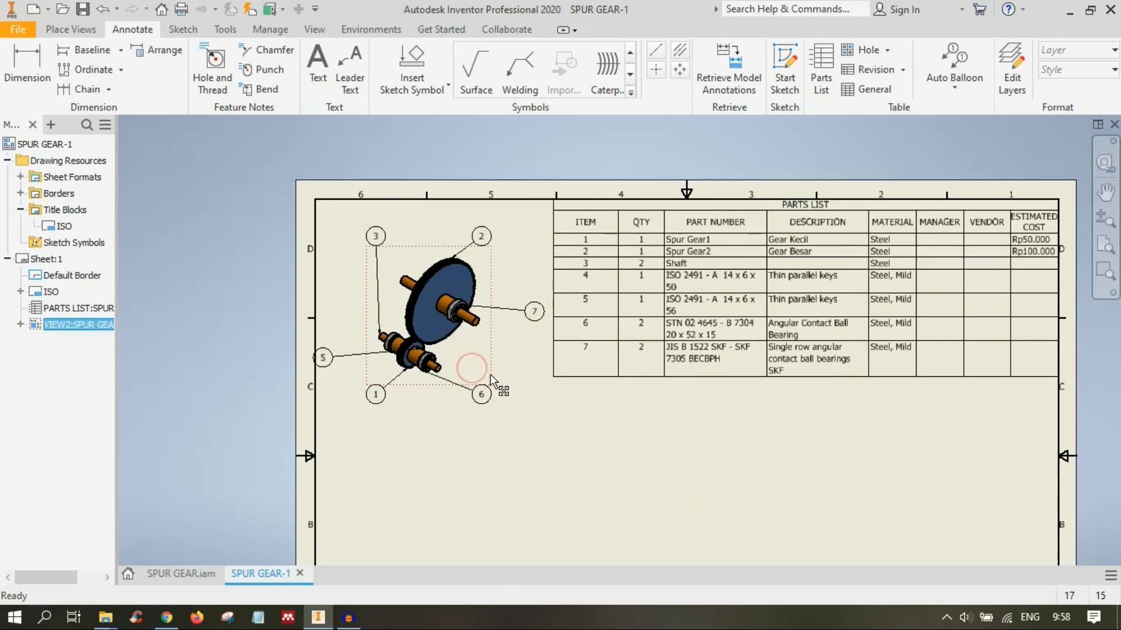
# Step: Open the large gear's shaft part from the SPUR GEAR assembly and bring up its project iProperties
pyautogui.click(175, 574)
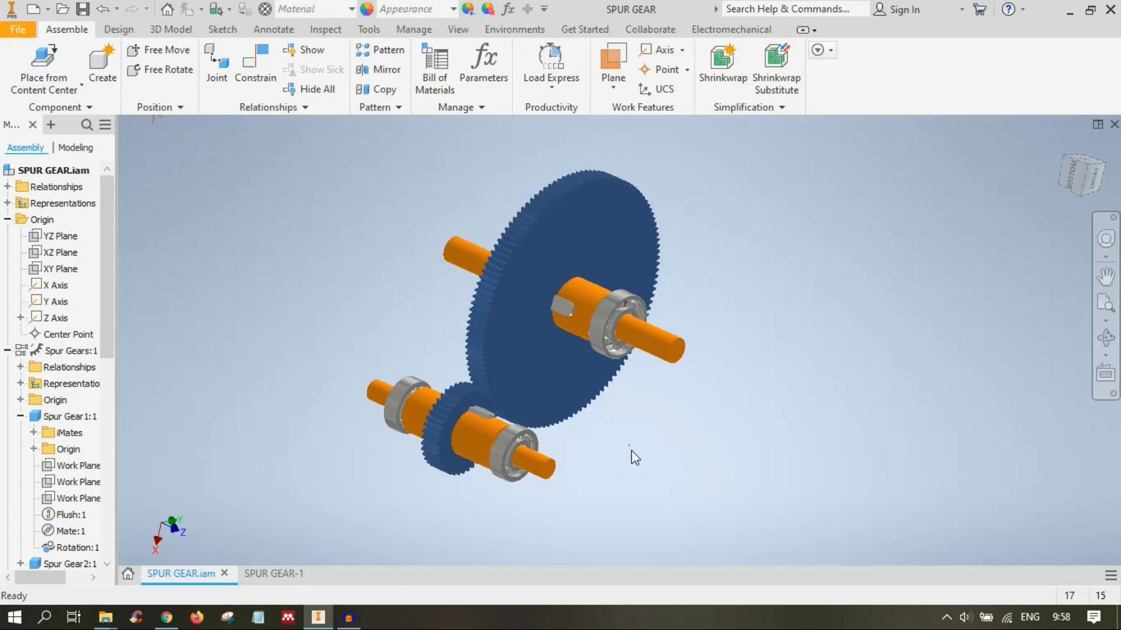
pyautogui.rightClick(649, 338)
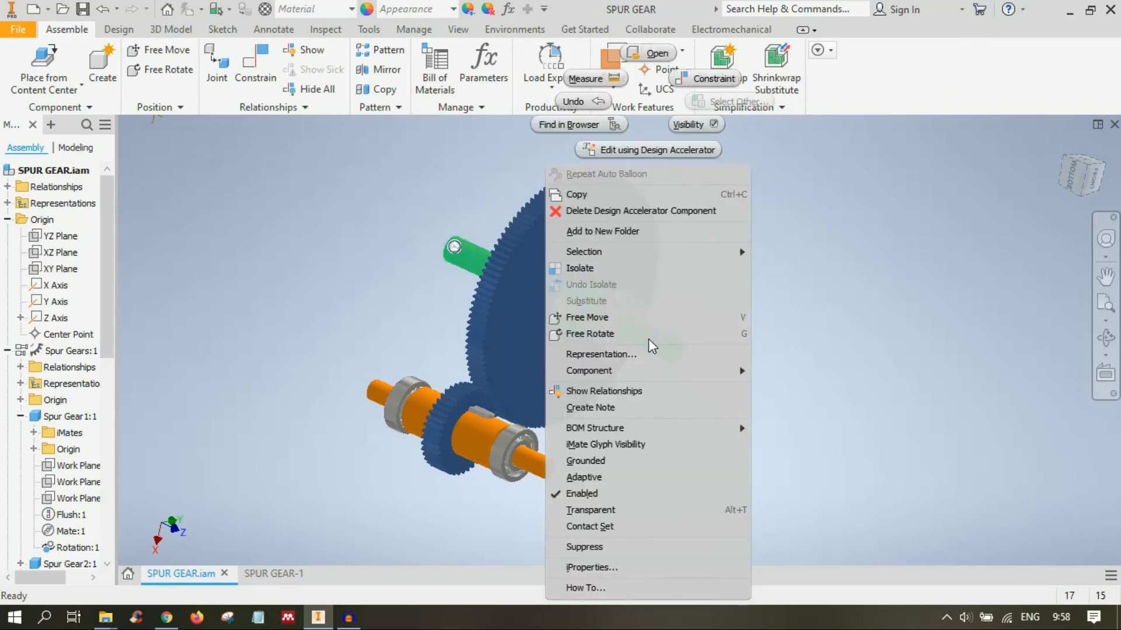
pyautogui.press('Escape')
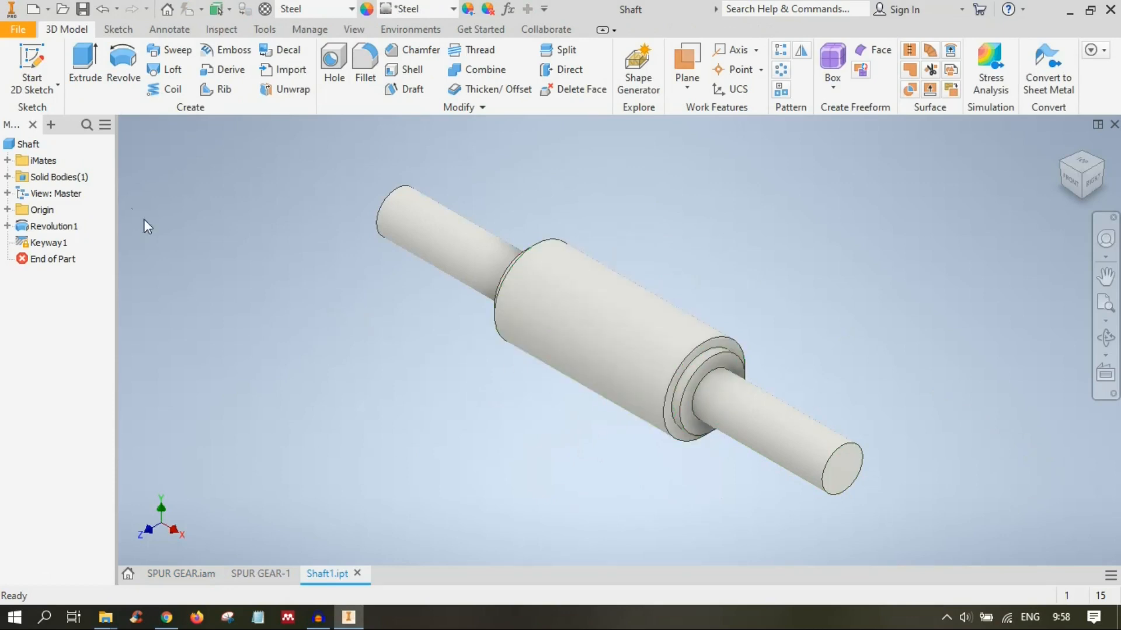
pyautogui.click(19, 143)
pyautogui.rightClick(19, 143)
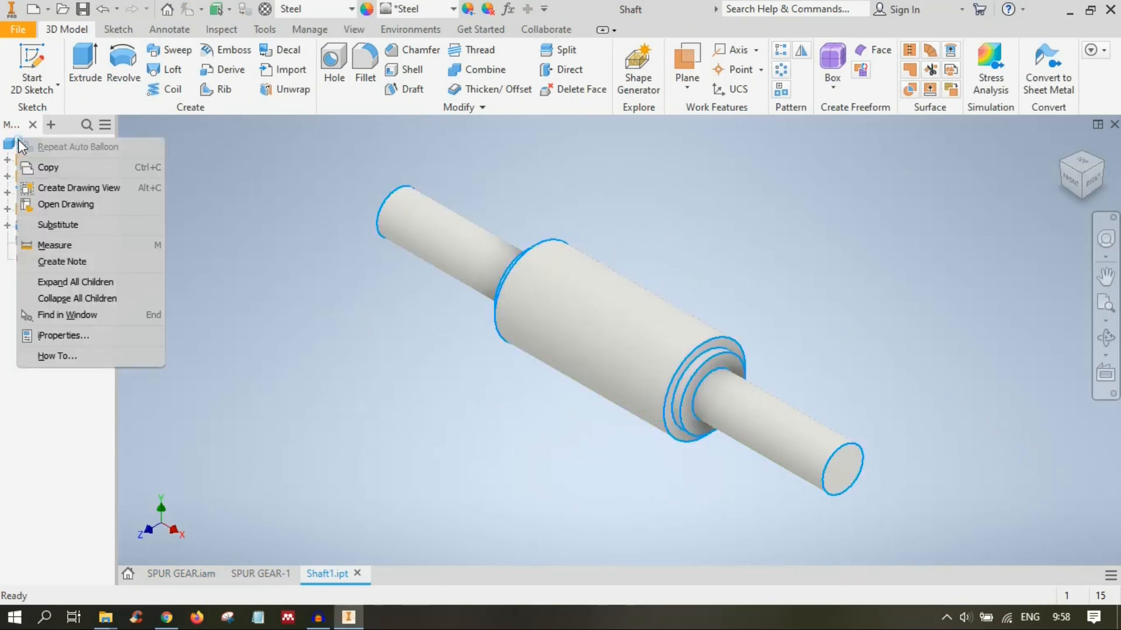
pyautogui.click(93, 337)
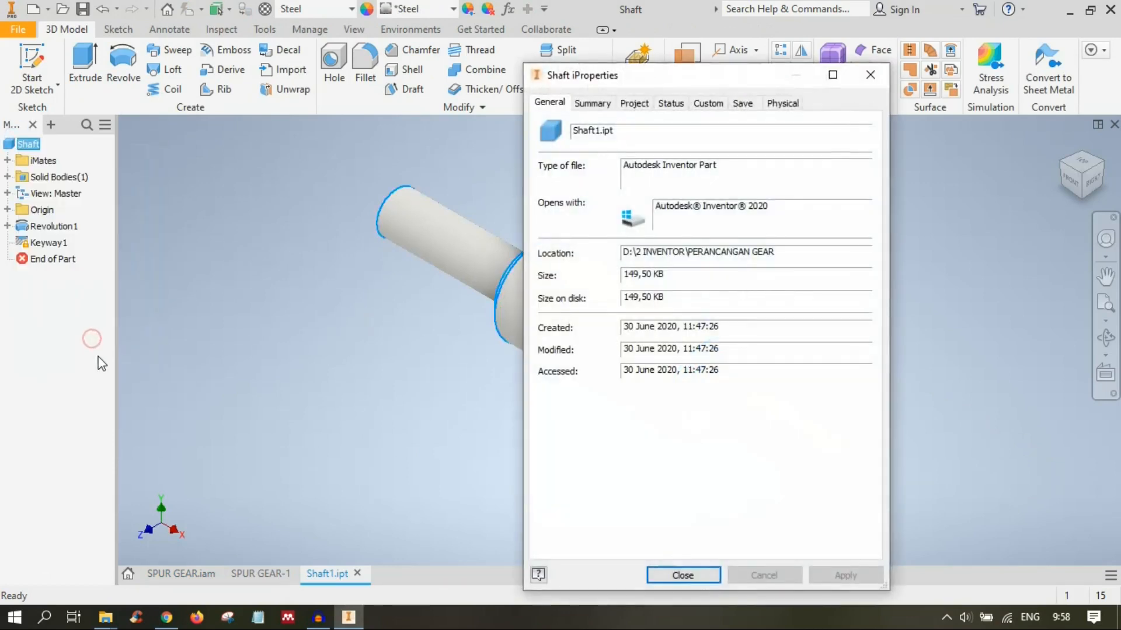
pyautogui.moveTo(644, 76); pyautogui.dragTo(489, 76)
pyautogui.click(478, 103)
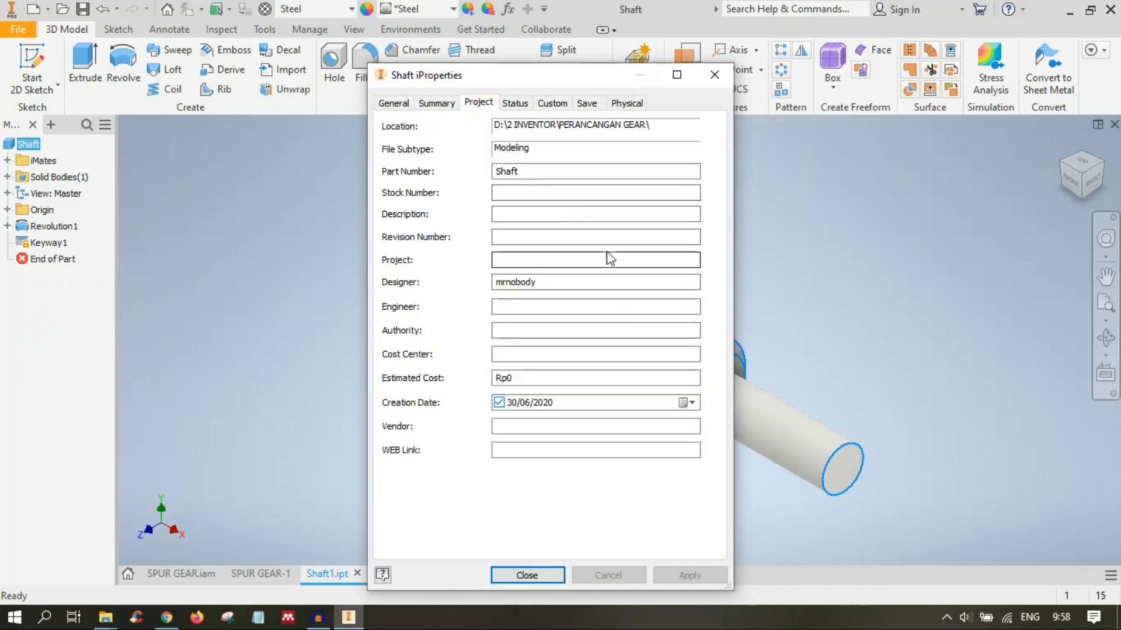
# Step: Enter Poros 1 as the shaft's part number, and move that text into the description, leaving the part number empty
pyautogui.click(539, 172)
pyautogui.doubleClick(539, 172)
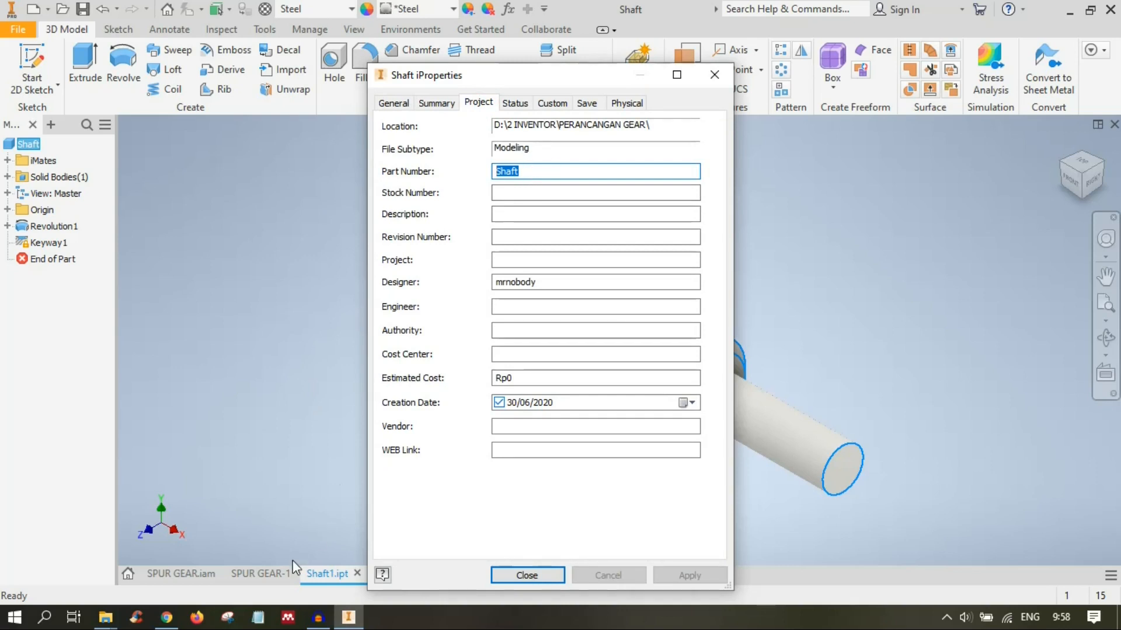
pyautogui.write('Poros')
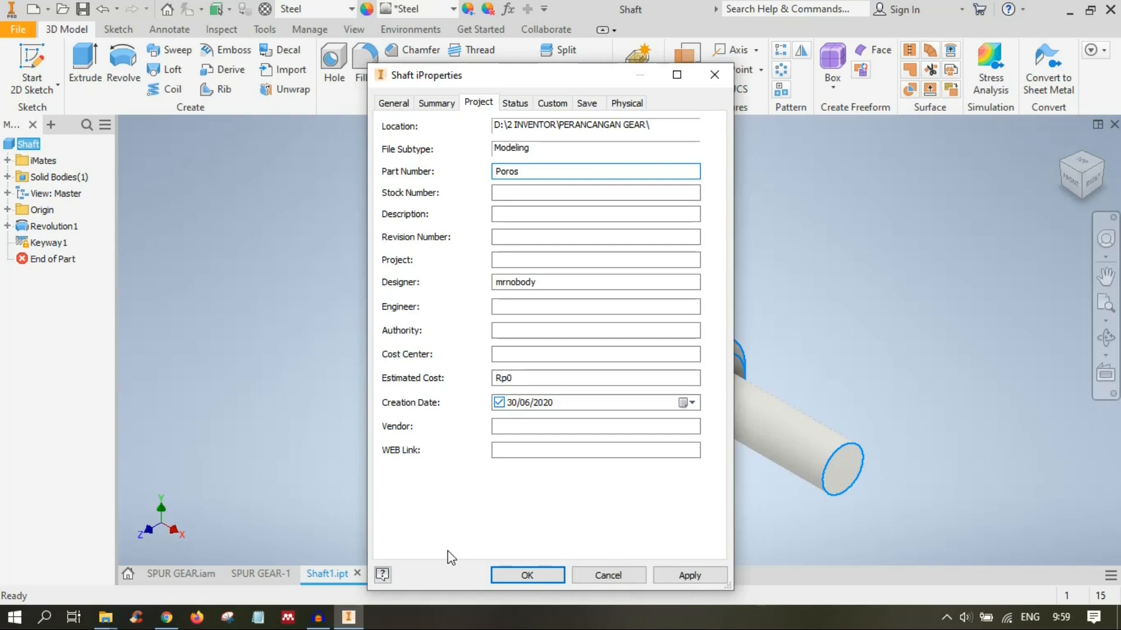
pyautogui.write(' 1')
pyautogui.click(514, 214)
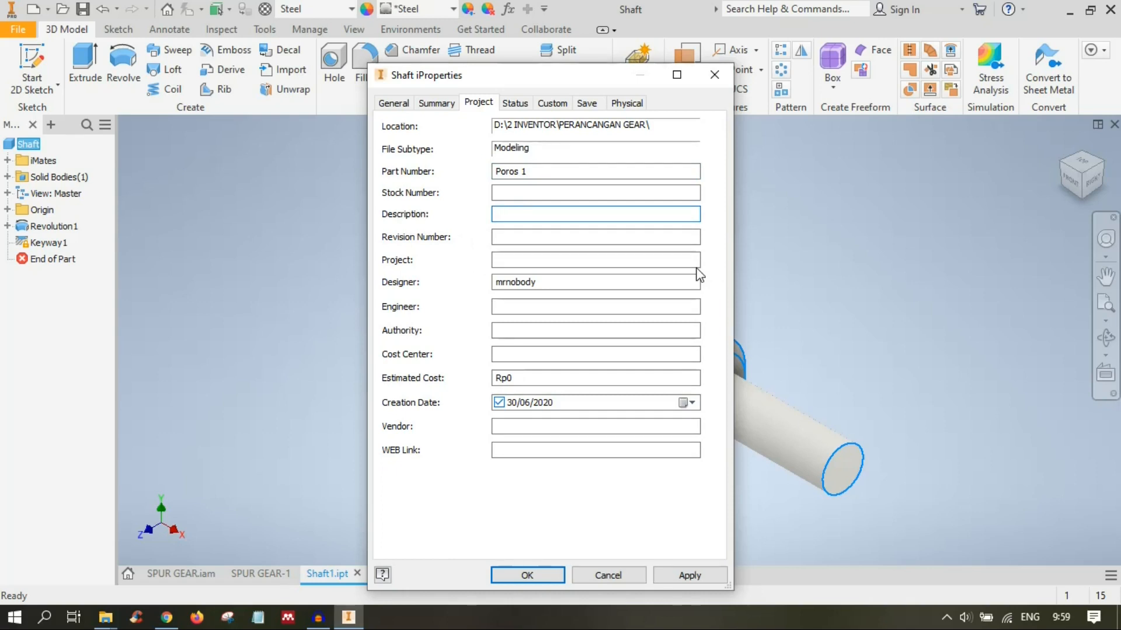
pyautogui.doubleClick(534, 172)
pyautogui.hotkey('ctrl', 'c')
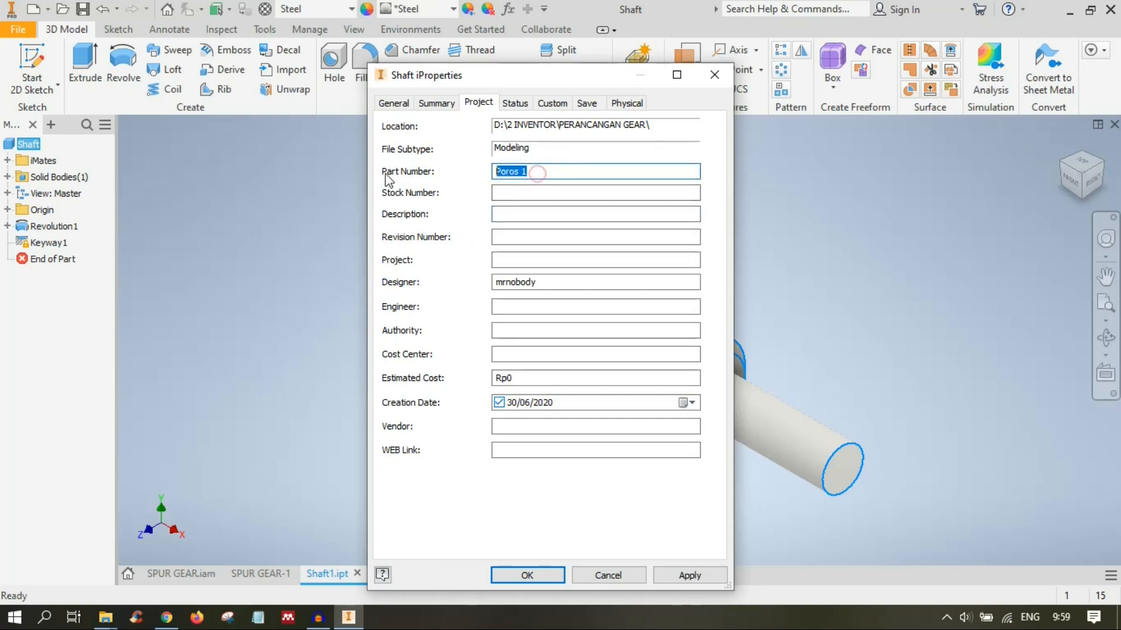
pyautogui.press('BackSpace')
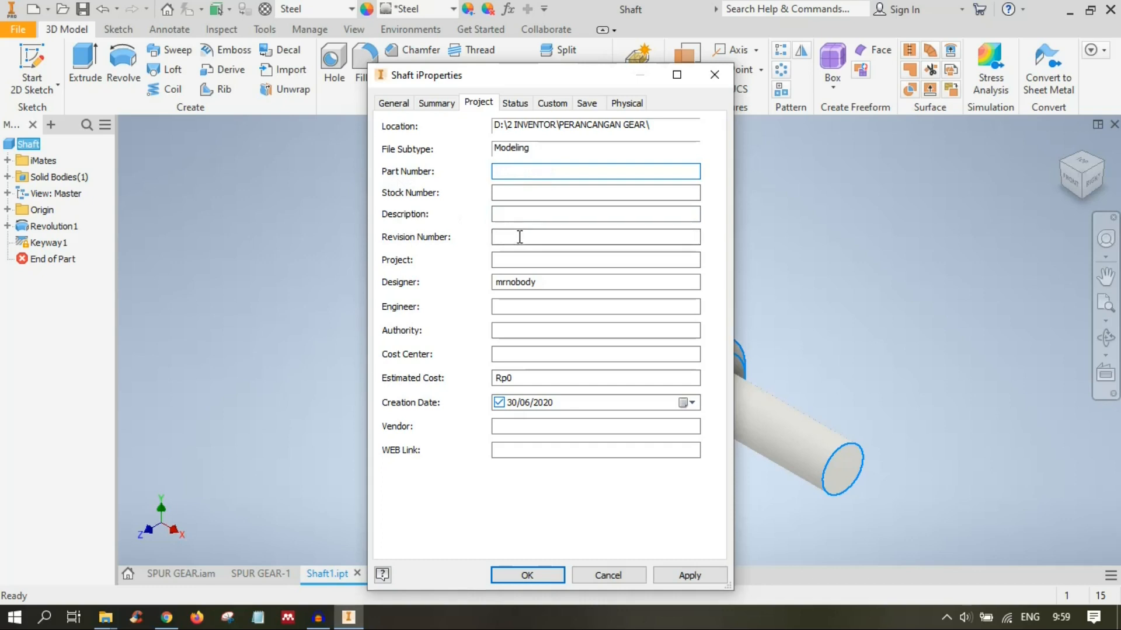
pyautogui.click(521, 214)
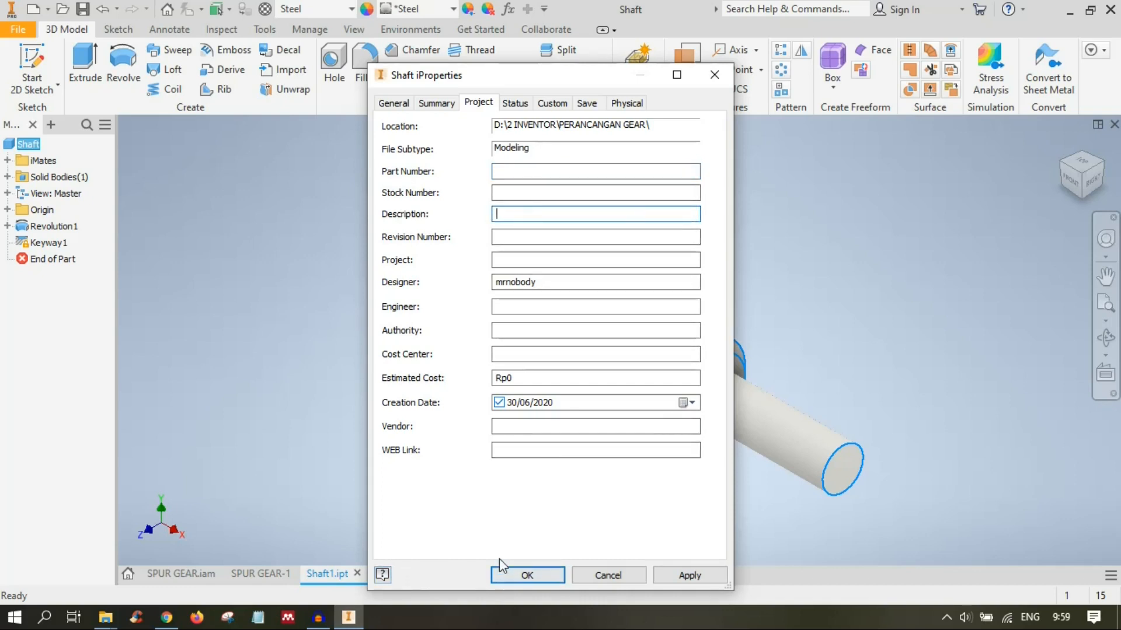
pyautogui.hotkey('ctrl', 'v')
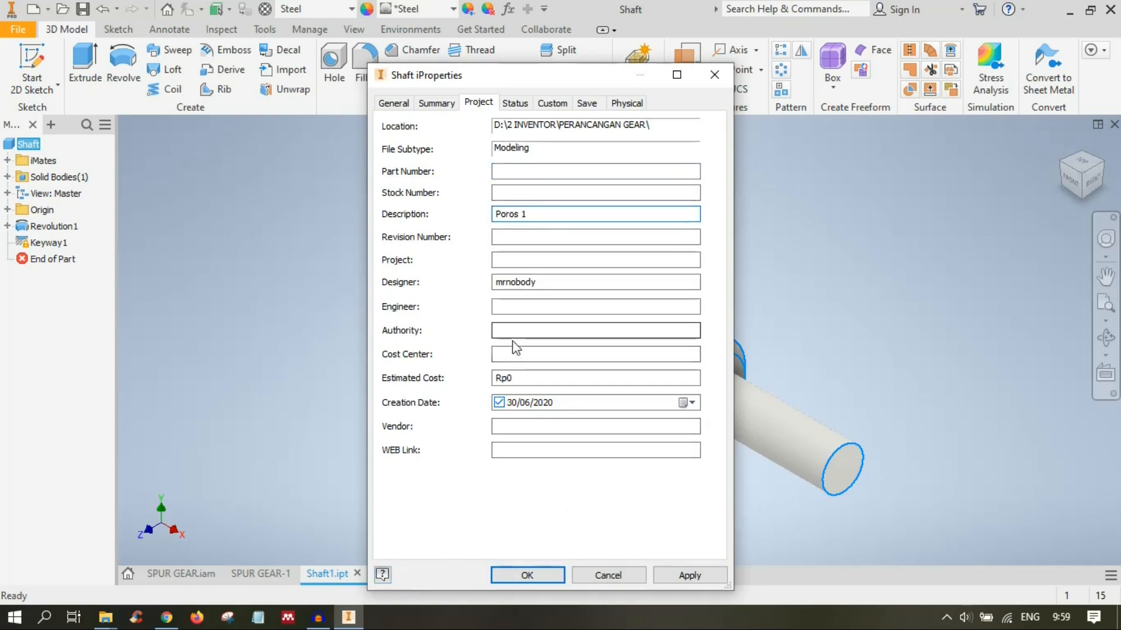
# Step: Set the shaft's estimated cost to Rp150.000 and its vendor to Kawan Lama, and accept the iProperties
pyautogui.click(516, 377)
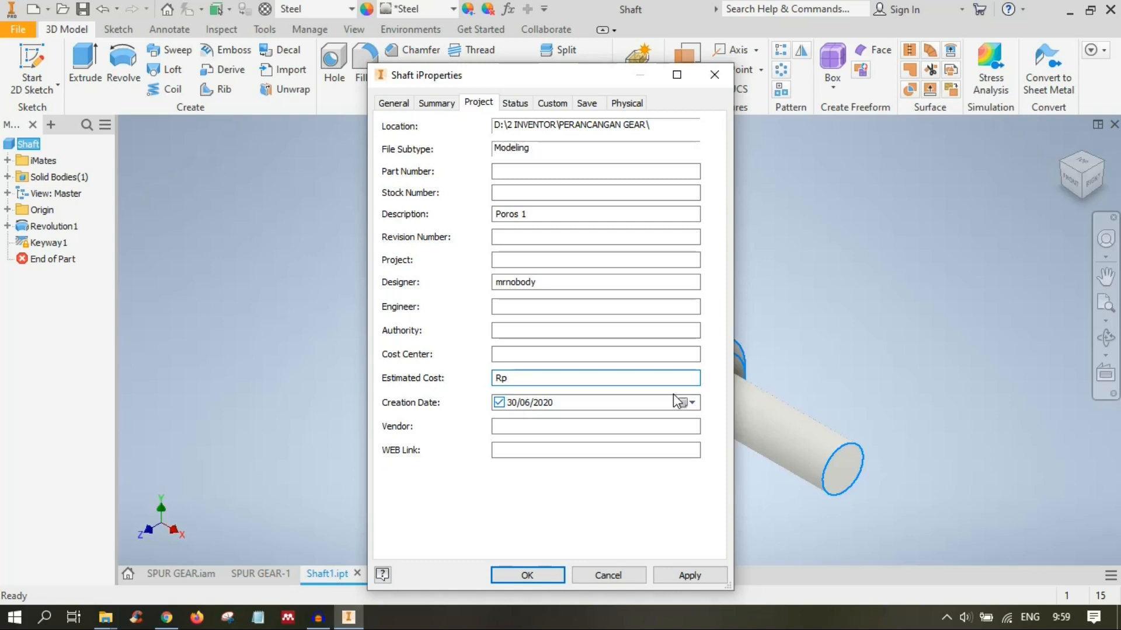
pyautogui.write('150000')
pyautogui.click(540, 426)
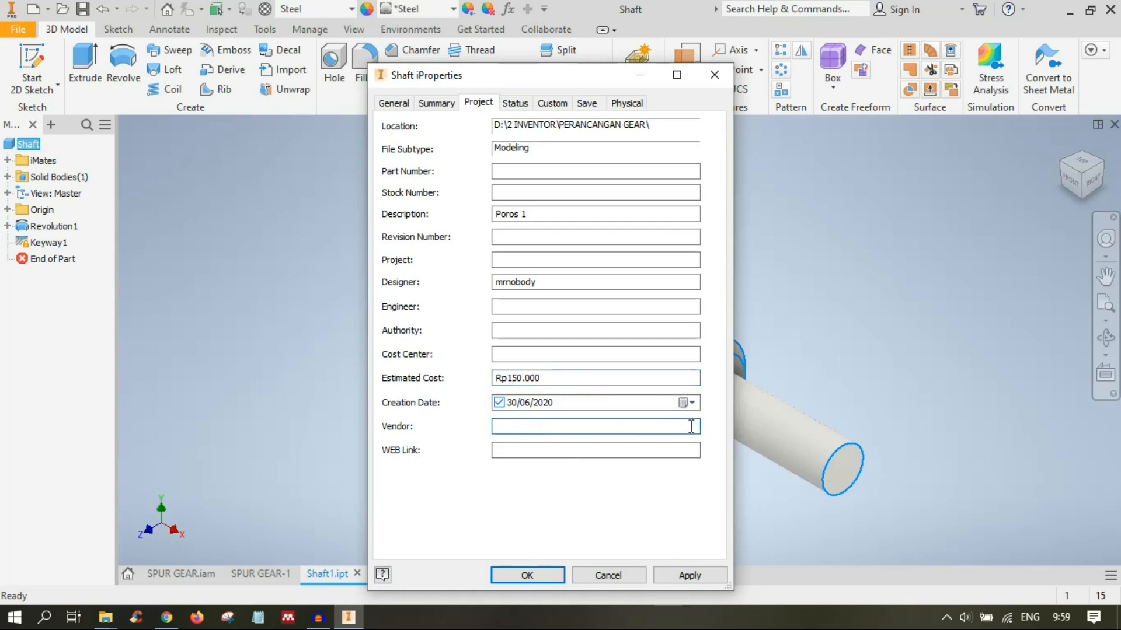
pyautogui.write('Kawan Lama')
pyautogui.click(557, 576)
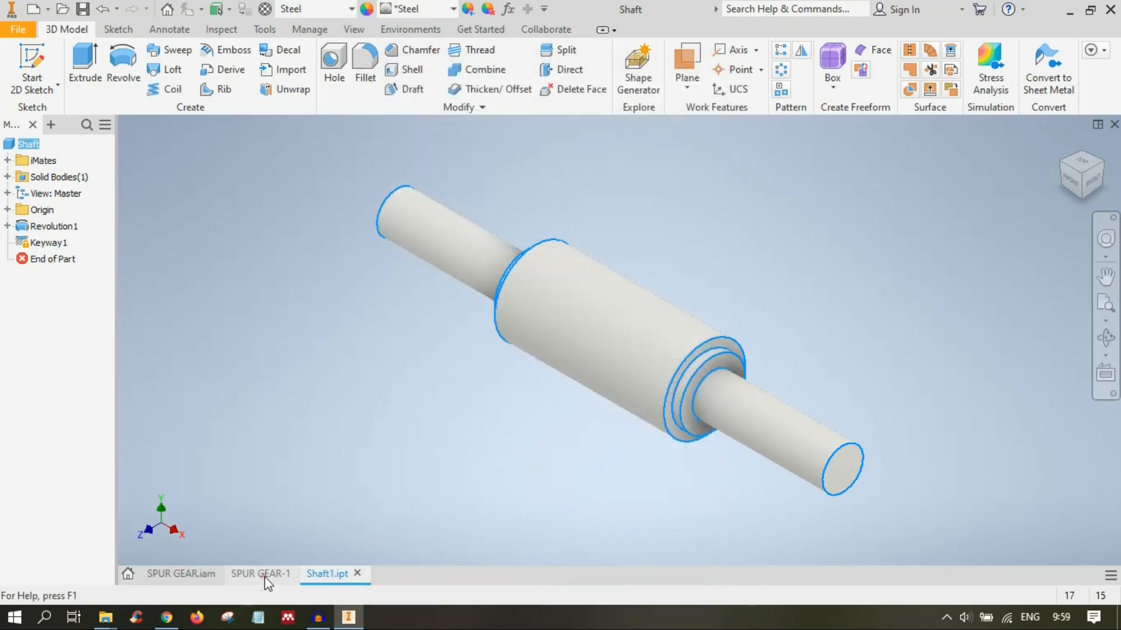
# Step: Return to the SPUR GEAR-1 drawing and compare the updated parts list rows with the balloons on the isometric view
pyautogui.click(264, 574)
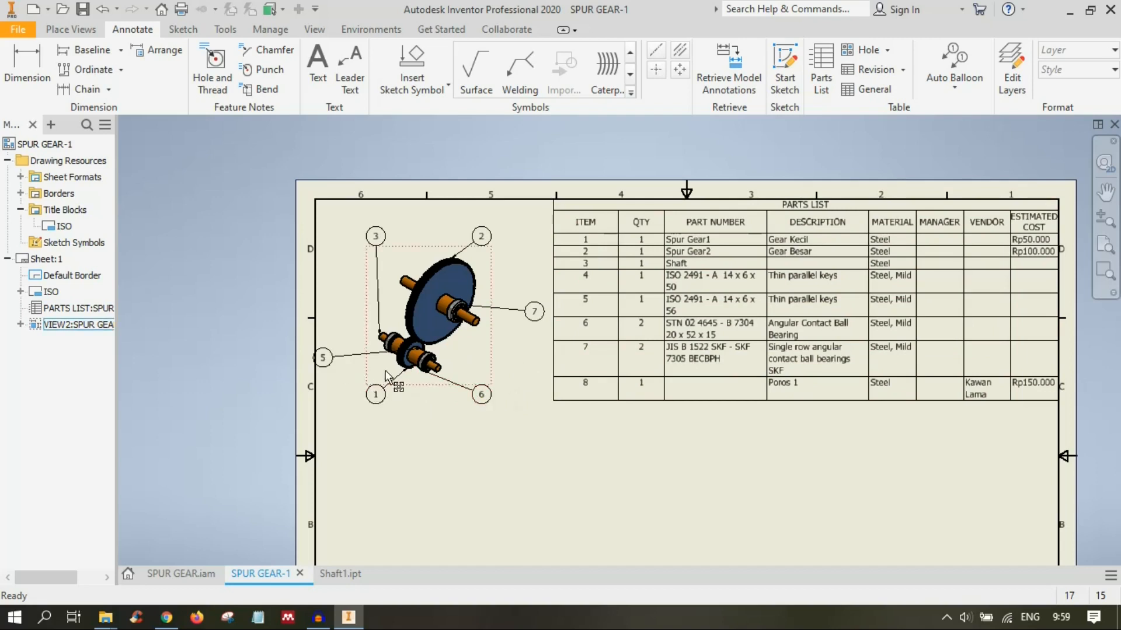
pyautogui.moveTo(678, 400)
pyautogui.mouseDown(button='middle')
pyautogui.moveTo(685, 442)
pyautogui.moveTo(656, 458)
pyautogui.moveTo(840, 436)
pyautogui.mouseUp(button='middle')
pyautogui.scroll(-3, 678, 440)
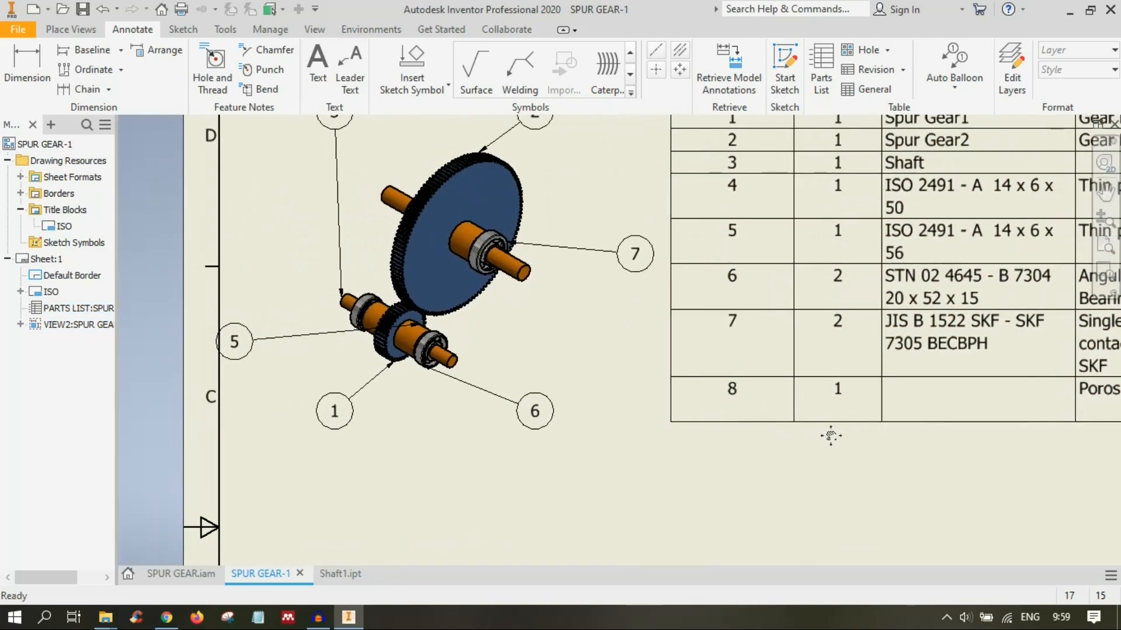
pyautogui.click(239, 348)
pyautogui.moveTo(873, 425); pyautogui.dragTo(674, 398, button='middle')
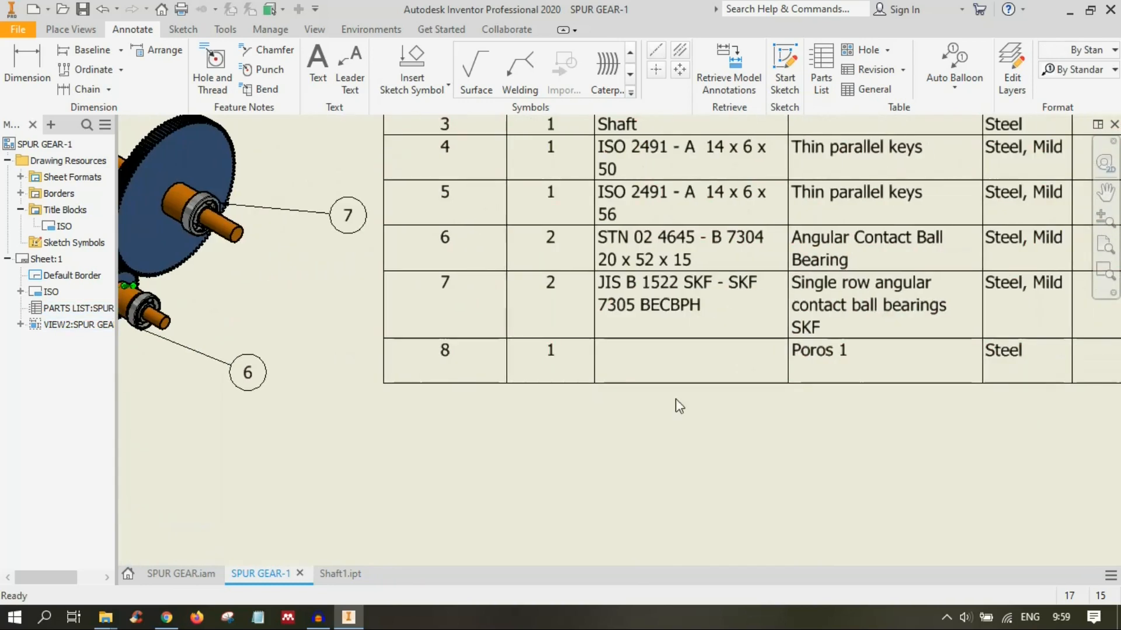
pyautogui.scroll(5, 810, 470)
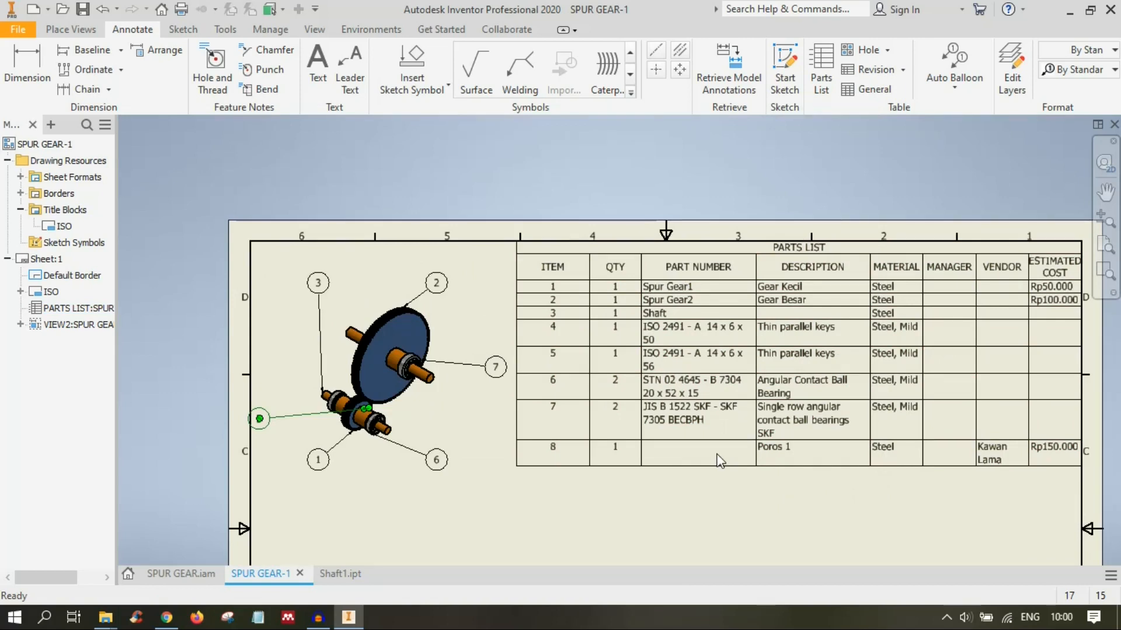
pyautogui.click(350, 528)
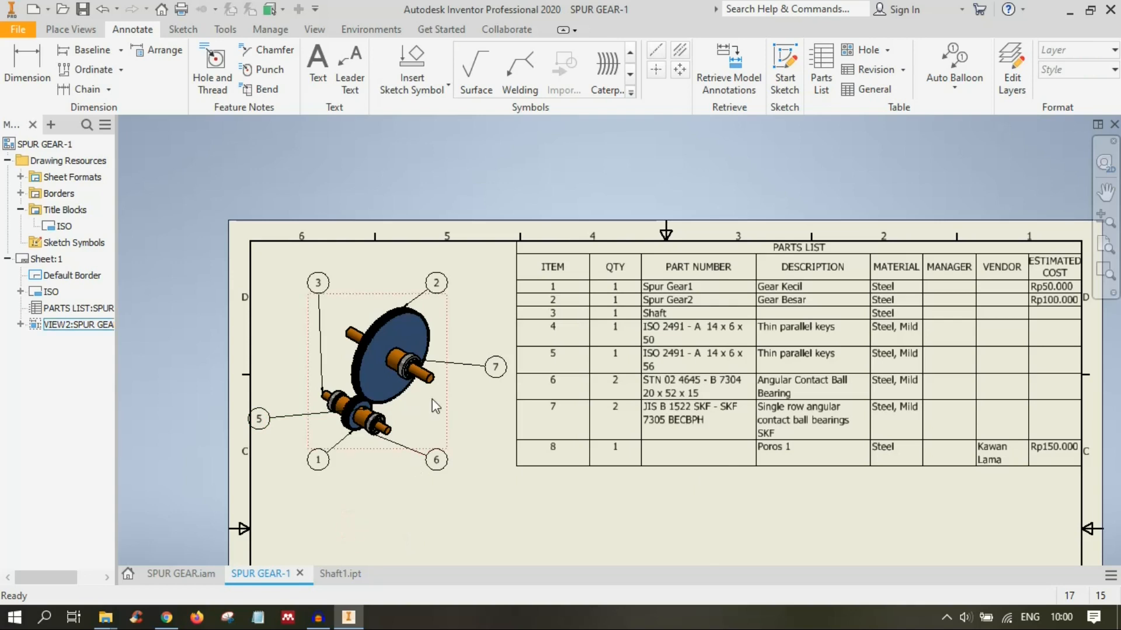
pyautogui.scroll(3, 432, 399)
pyautogui.moveTo(433, 377); pyautogui.dragTo(556, 373, button='middle')
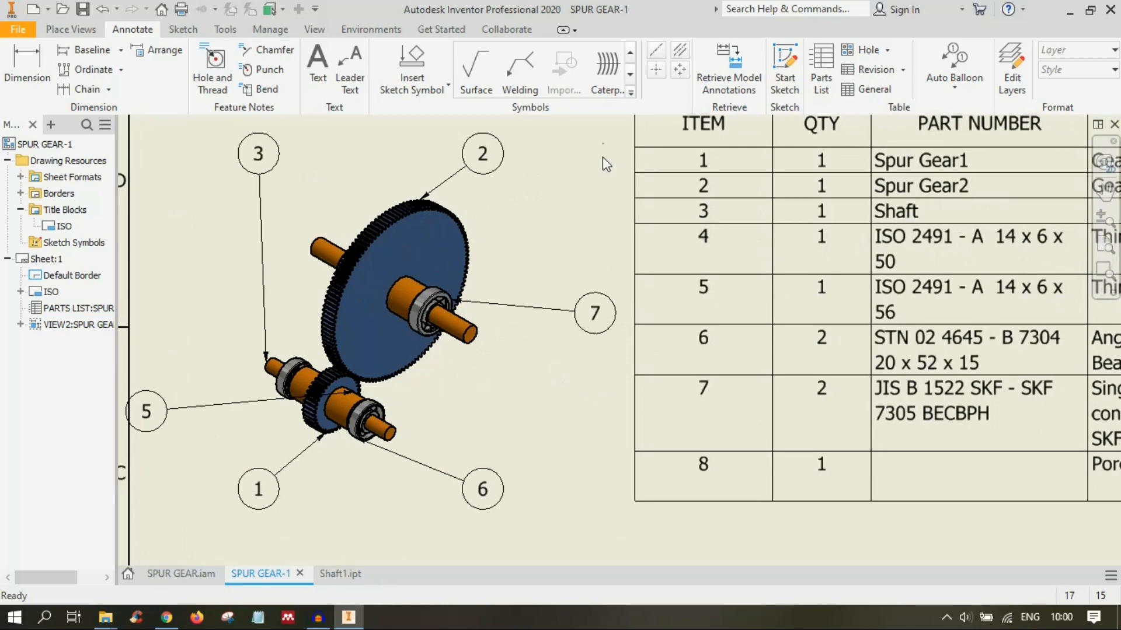
# Step: Add a balloon to the large gear's shaft end in the isometric view, placed diagonally below it, and finish ballooning
pyautogui.click(944, 81)
pyautogui.click(965, 116)
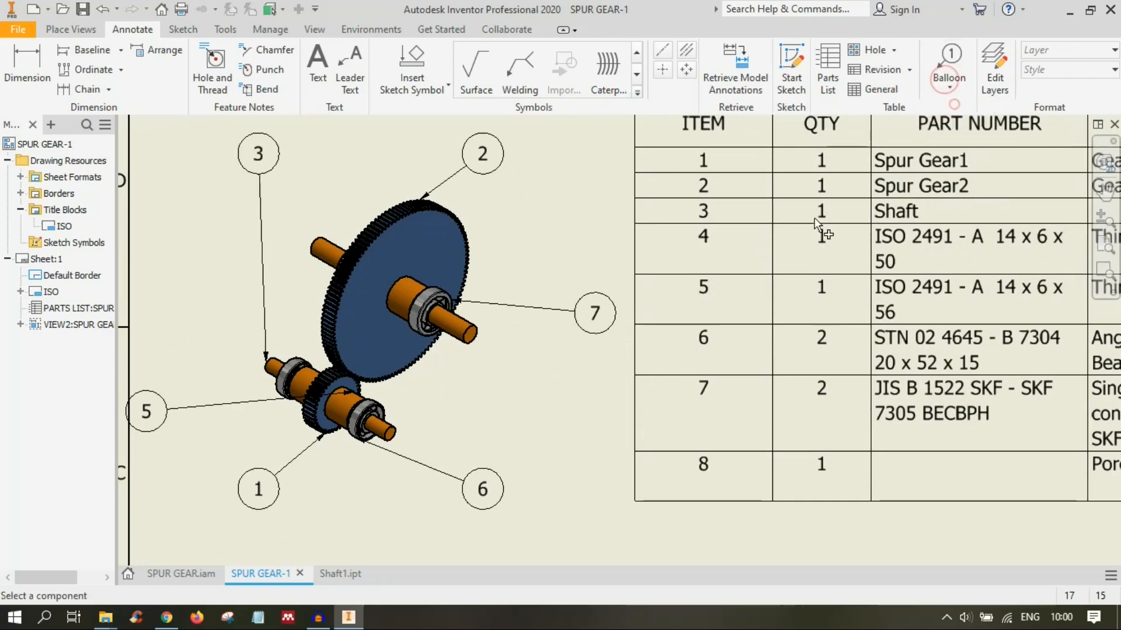
pyautogui.click(472, 345)
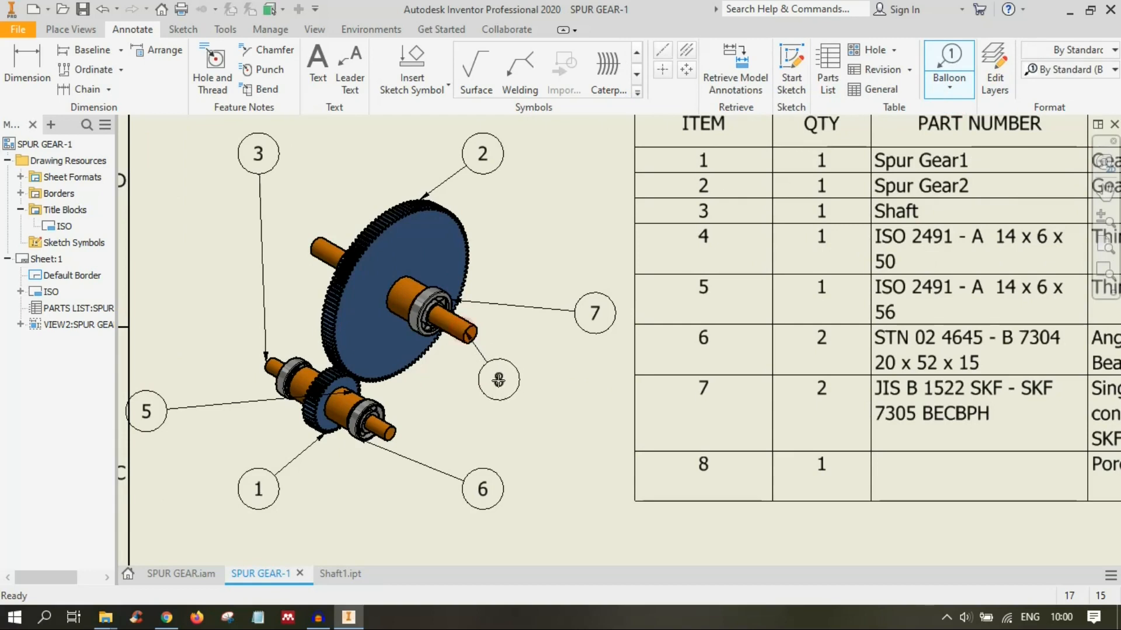
pyautogui.rightClick(538, 418)
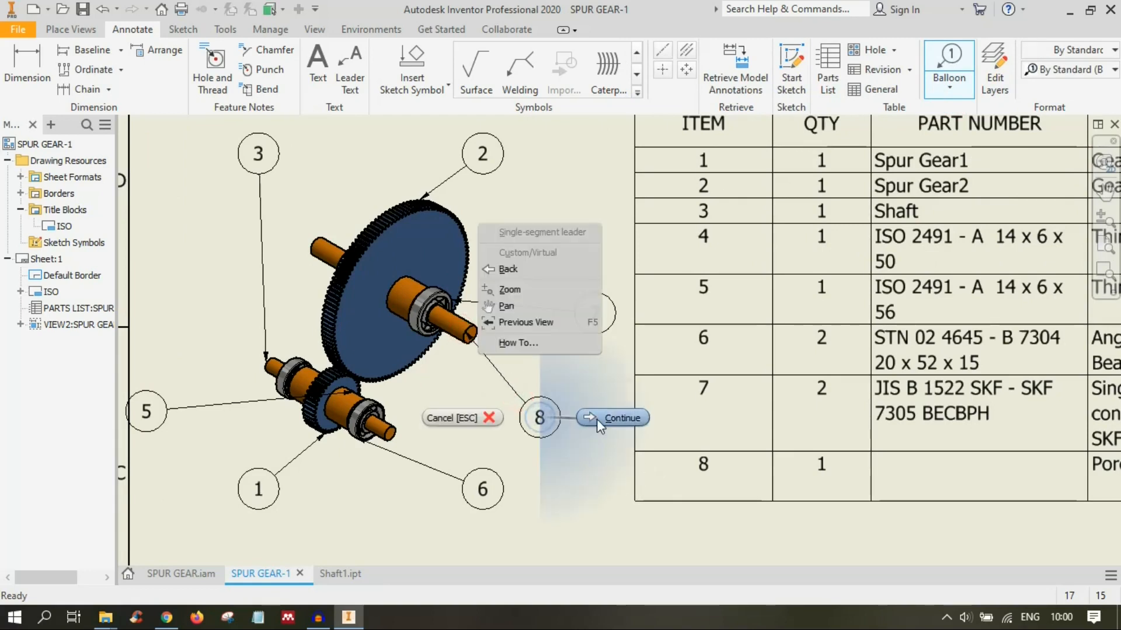
pyautogui.click(596, 419)
pyautogui.moveTo(826, 437); pyautogui.dragTo(643, 426, button='middle')
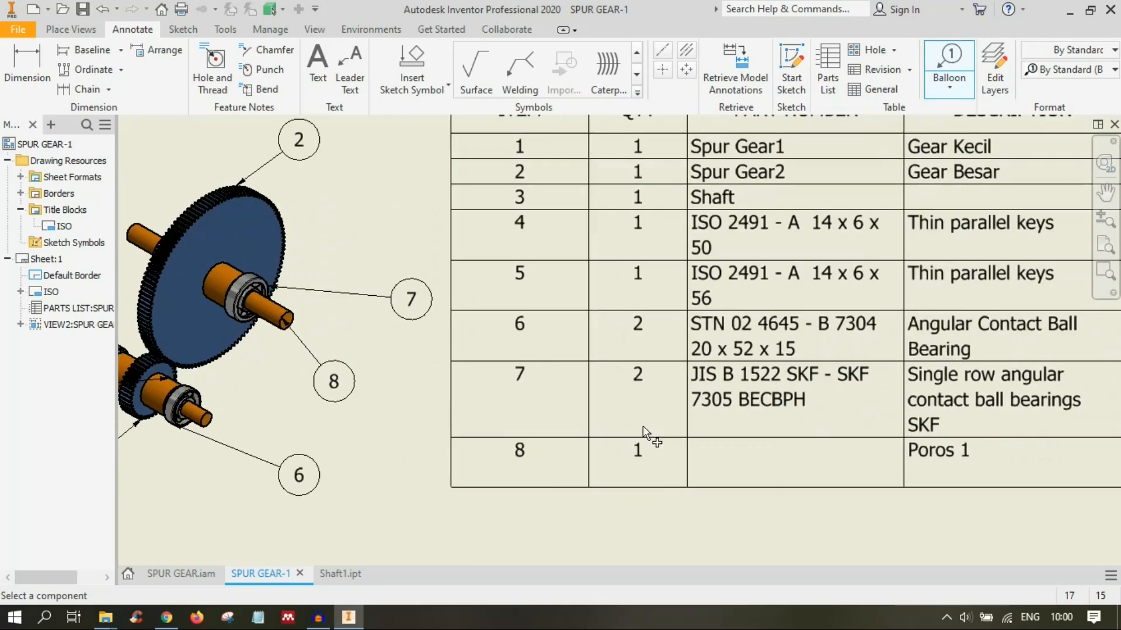
pyautogui.click(756, 460)
pyautogui.click(685, 422)
pyautogui.scroll(-5, 657, 312)
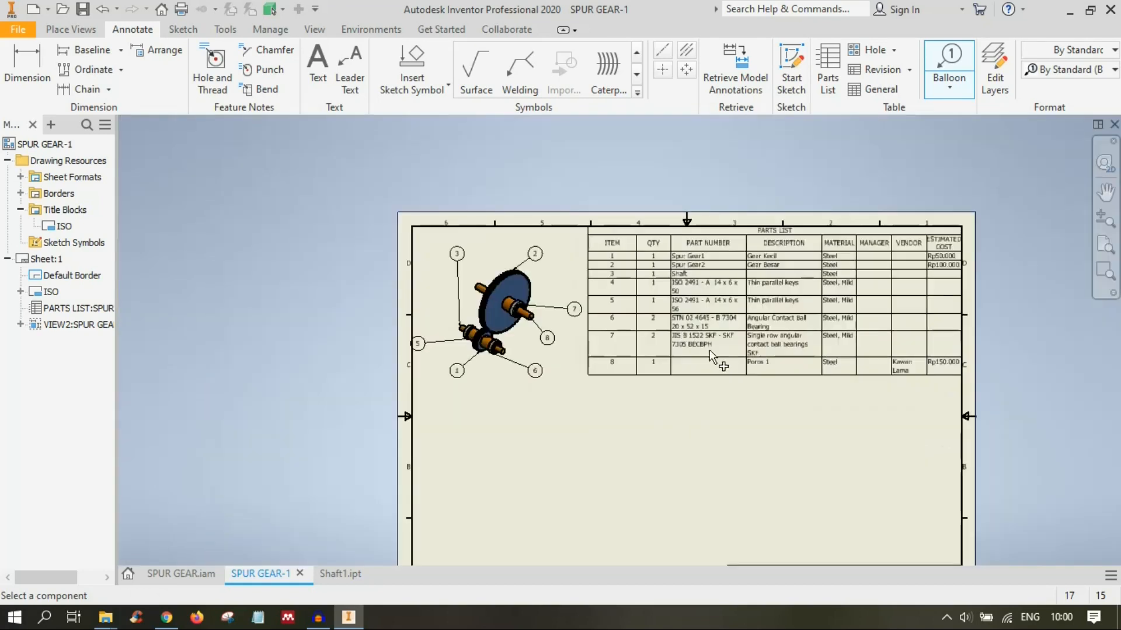
pyautogui.rightClick(775, 434)
pyautogui.click(671, 435)
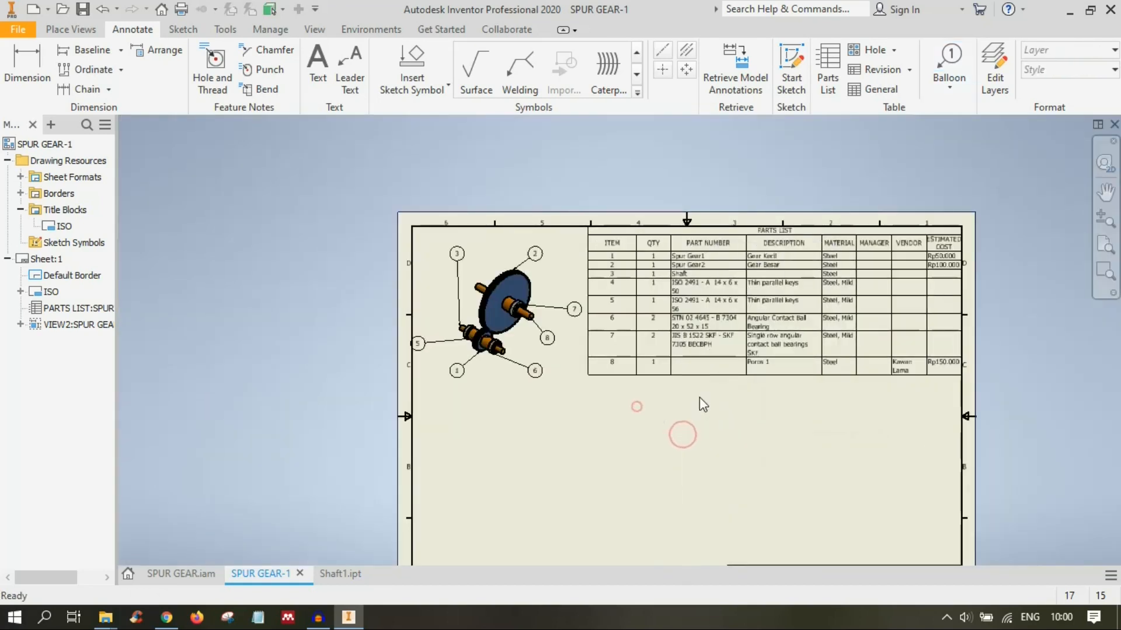
# Step: Edit the parts list and open the source part of item 8 from its empty part number cell
pyautogui.scroll(5, 777, 413)
pyautogui.scroll(-5, 657, 454)
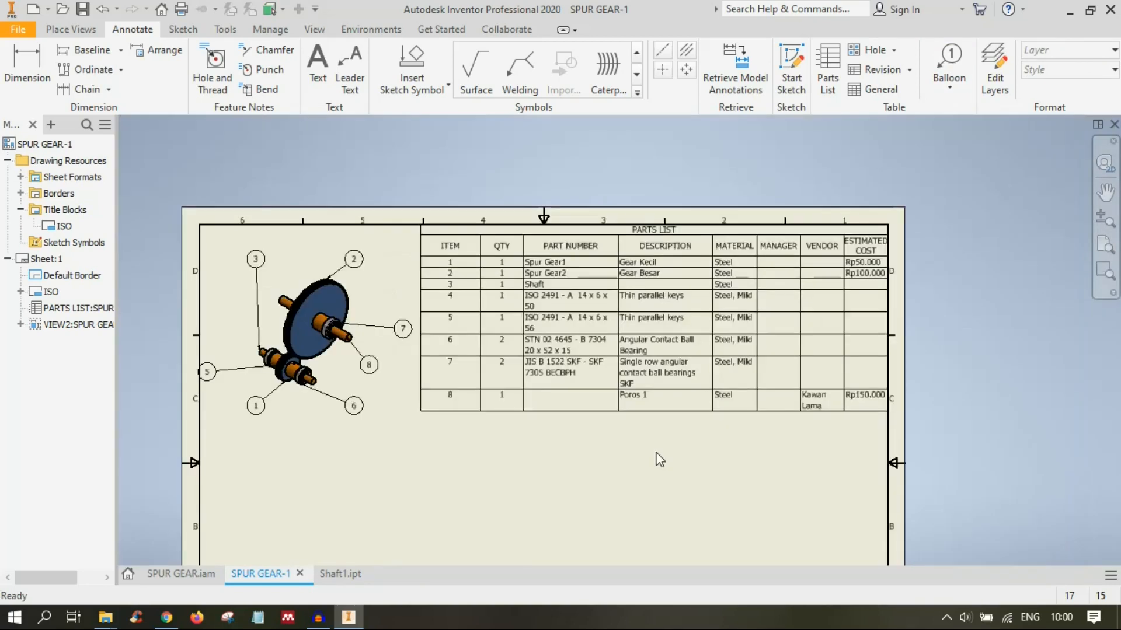
pyautogui.moveTo(614, 349); pyautogui.dragTo(671, 363, button='middle')
pyautogui.doubleClick(676, 319)
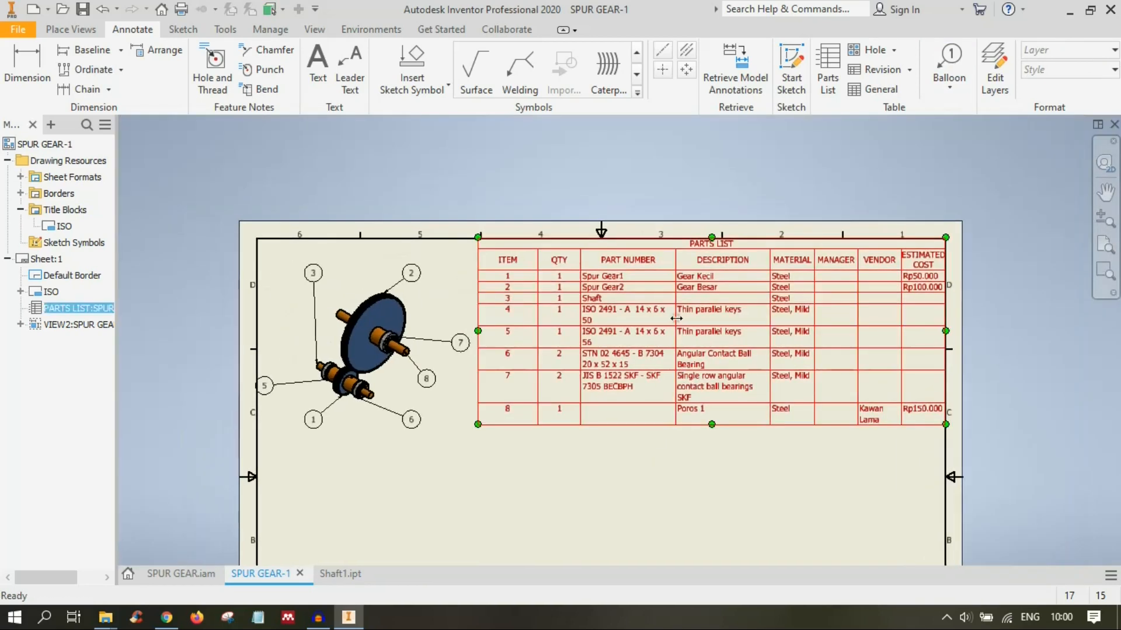
pyautogui.click(379, 325)
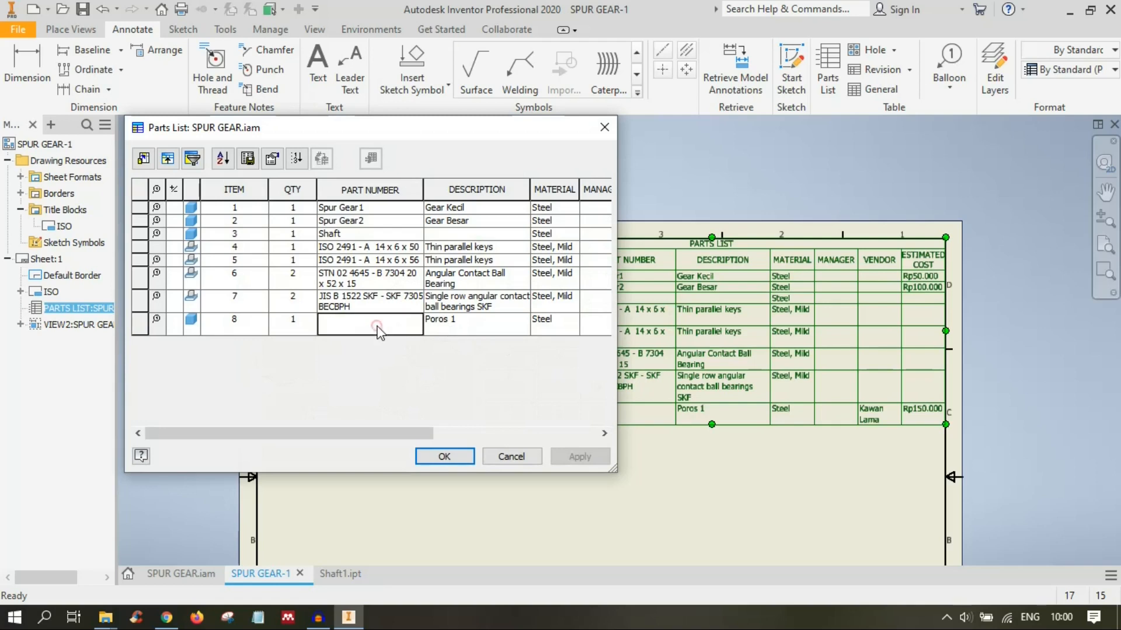
pyautogui.rightClick(382, 319)
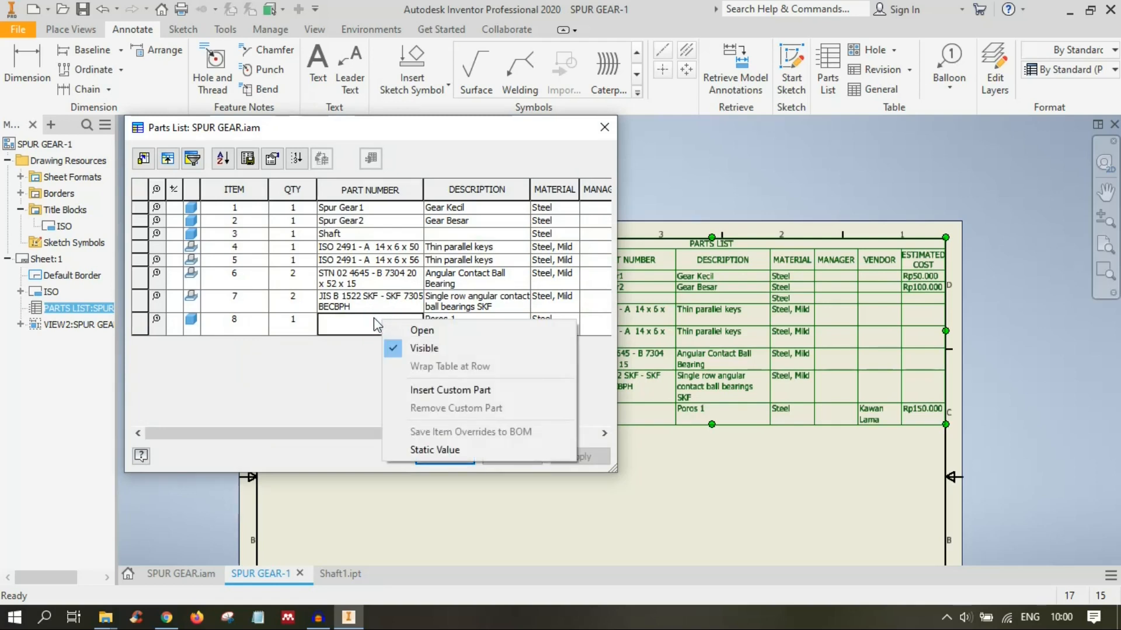
pyautogui.click(348, 319)
pyautogui.rightClick(349, 320)
pyautogui.click(388, 331)
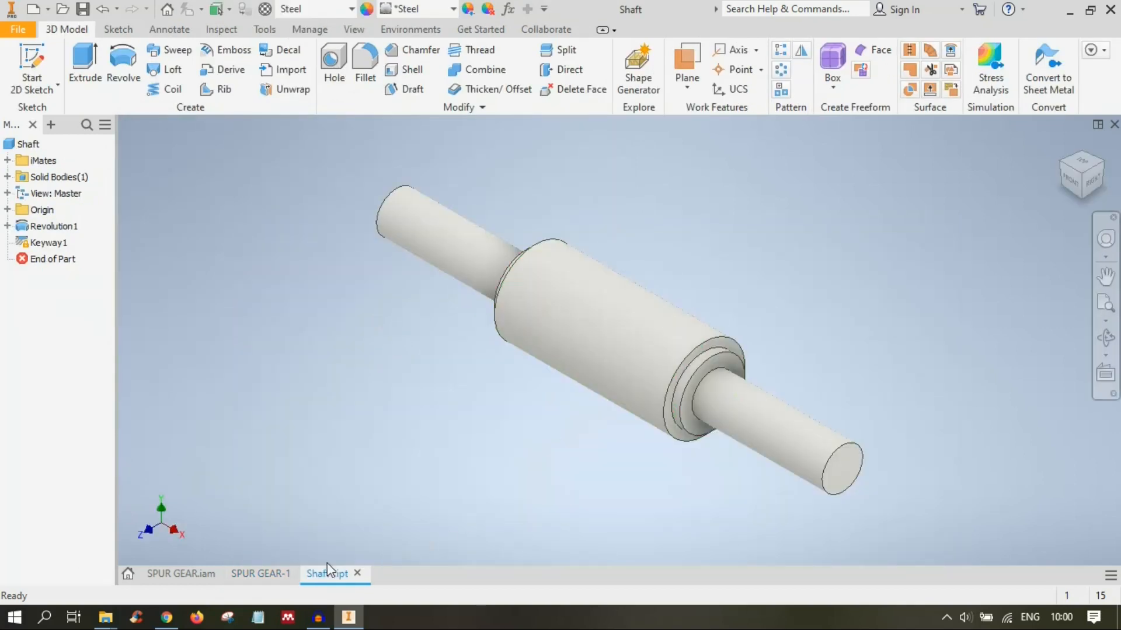
# Step: Return to the SPUR GEAR-1 drawing, reopen the parts list for editing and insert a custom part row after item 8
pyautogui.click(243, 576)
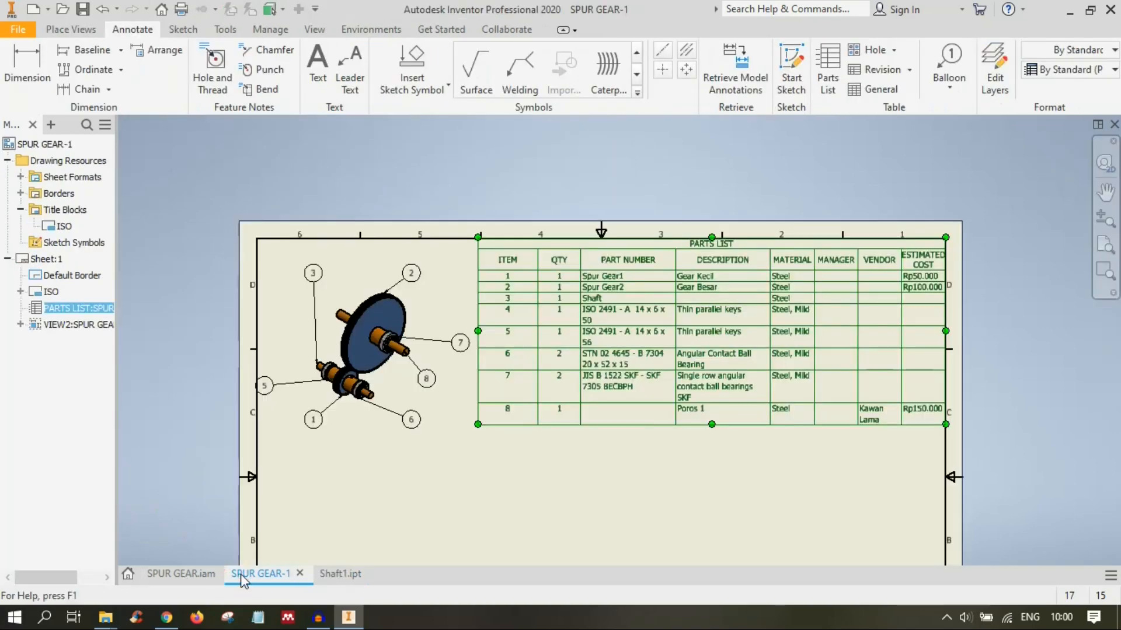
pyautogui.click(641, 409)
pyautogui.rightClick(637, 410)
pyautogui.click(634, 410)
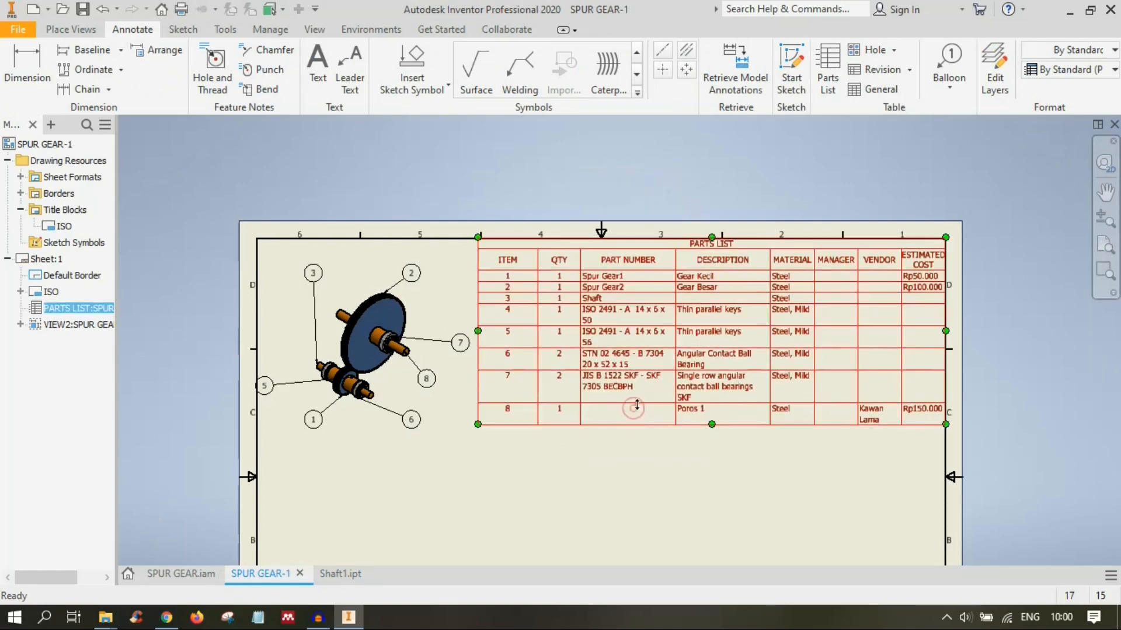
pyautogui.doubleClick(635, 410)
pyautogui.click(383, 318)
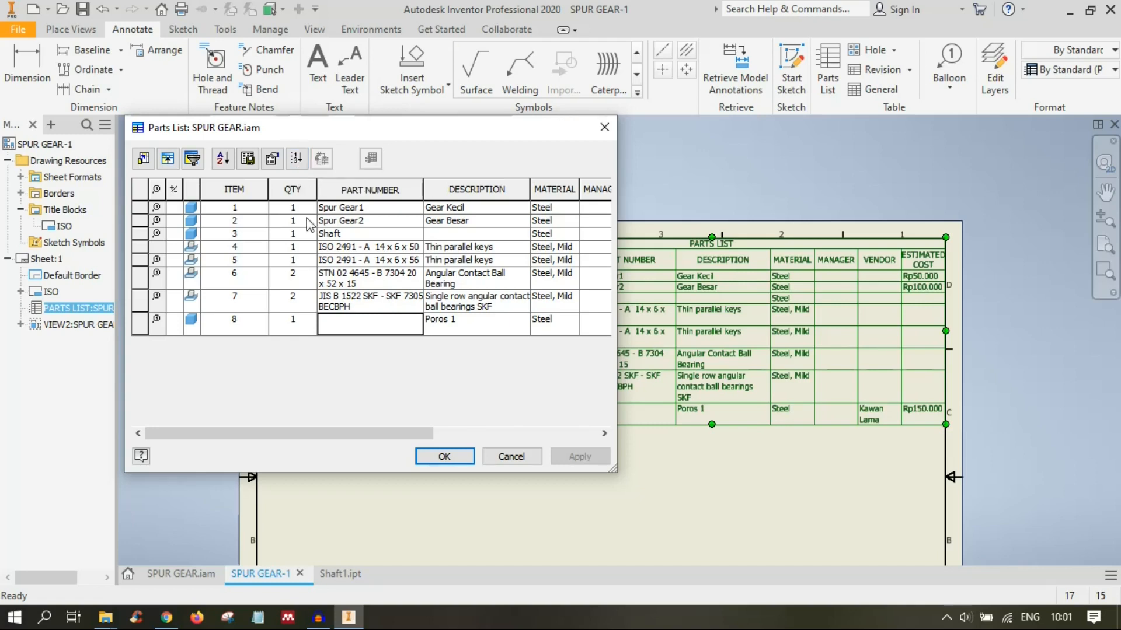
pyautogui.rightClick(374, 326)
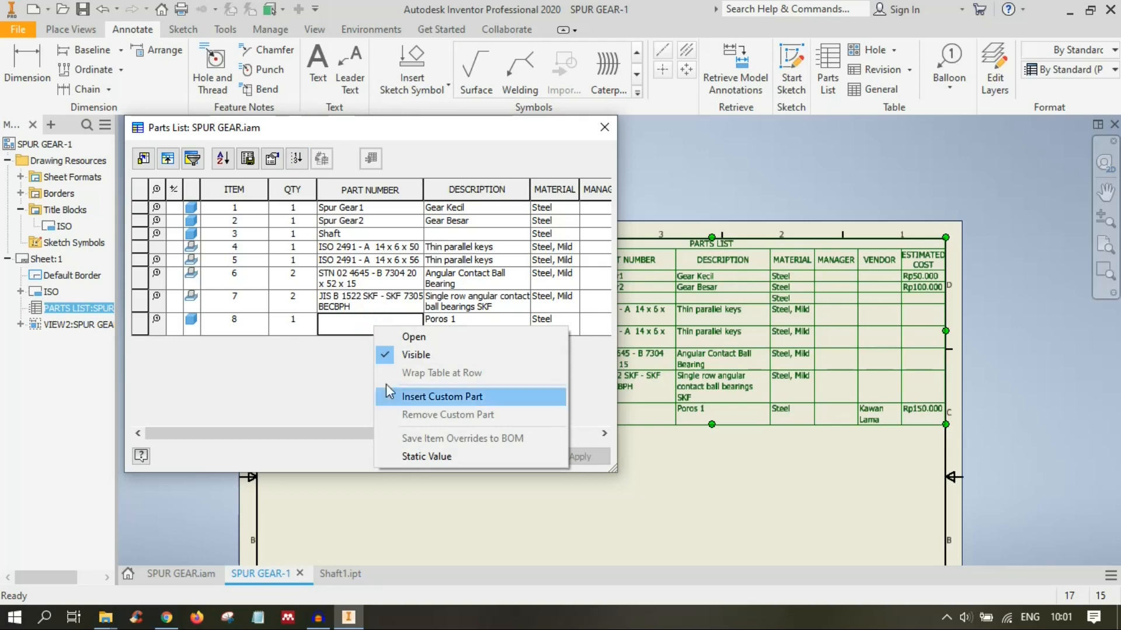
pyautogui.click(432, 396)
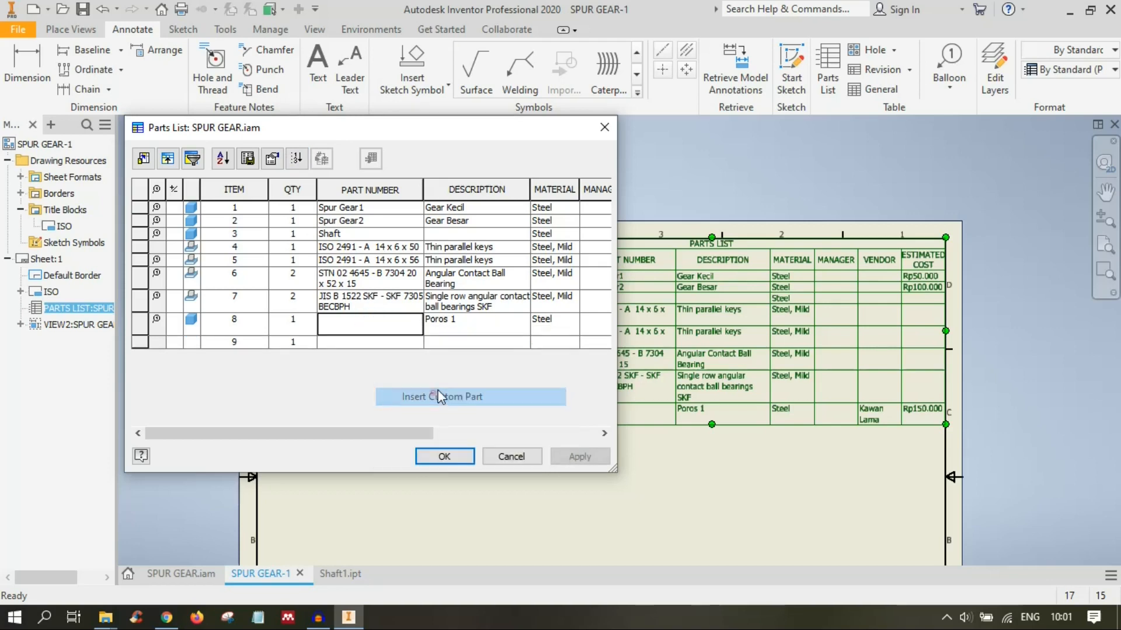
# Step: Switch off the visibility of the custom part row, item 9, and switch it back on
pyautogui.click(362, 328)
pyautogui.rightClick(376, 343)
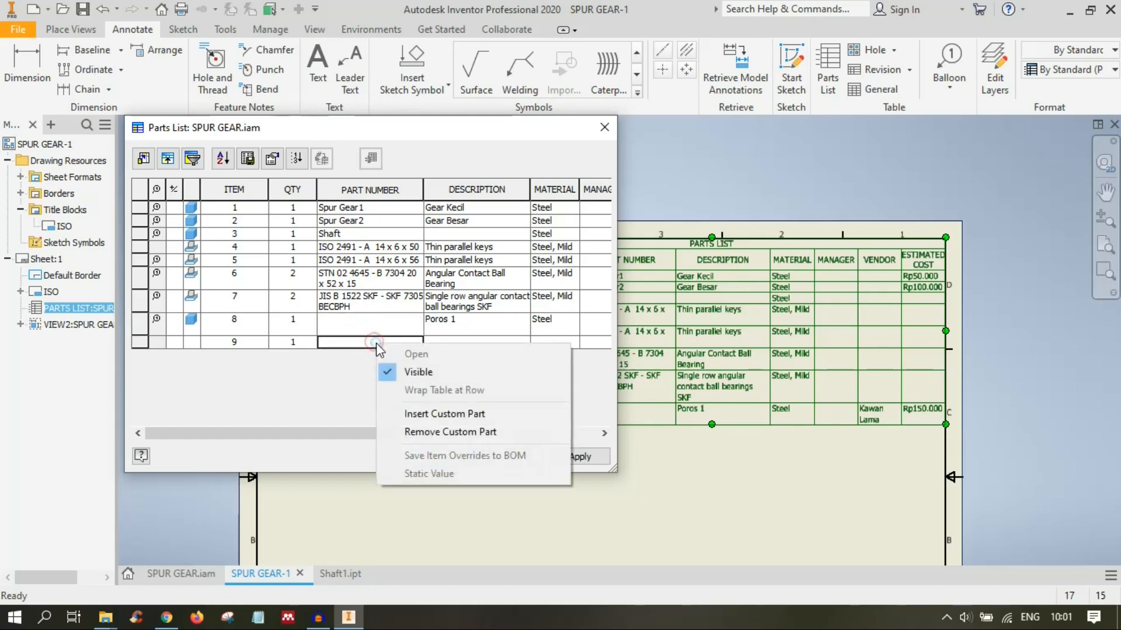
pyautogui.click(387, 371)
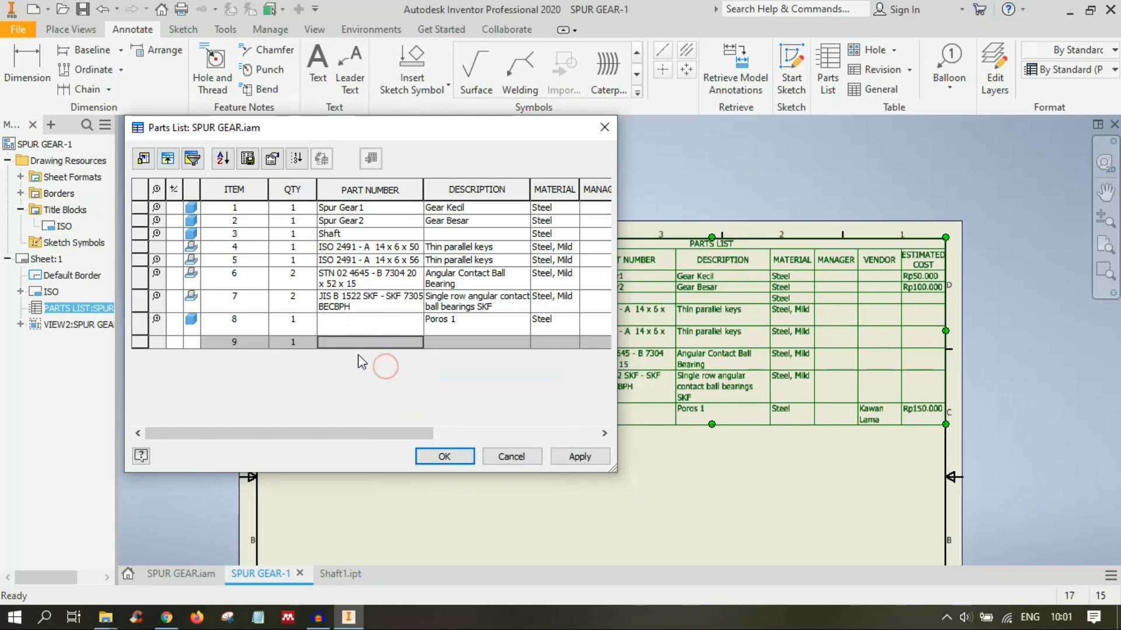
pyautogui.click(233, 338)
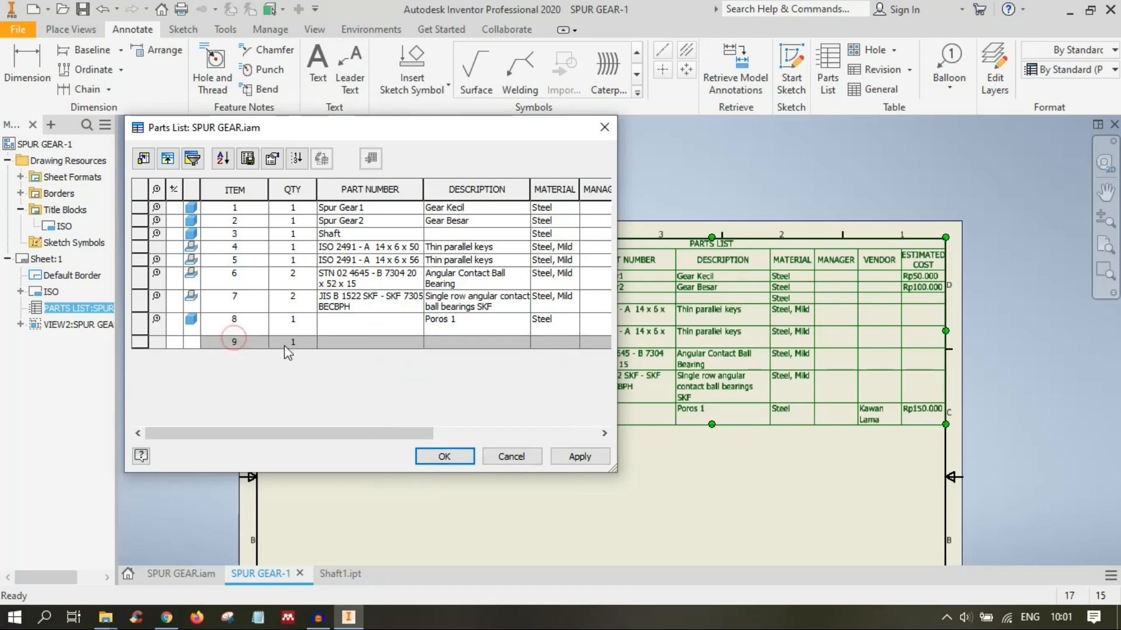
pyautogui.click(316, 365)
pyautogui.rightClick(359, 346)
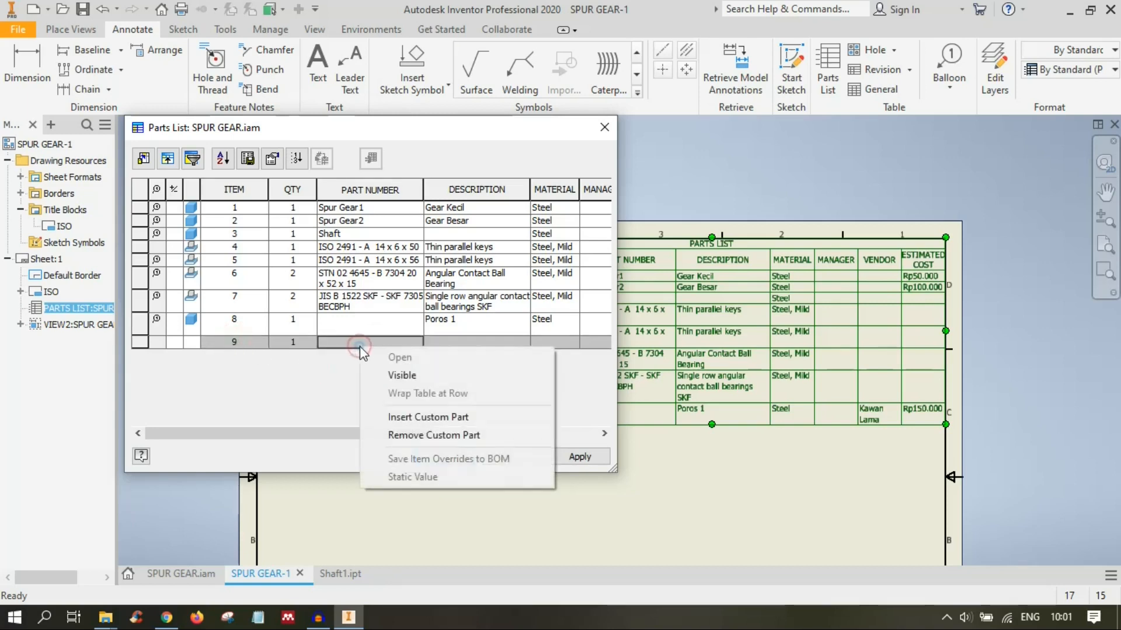
pyautogui.click(402, 375)
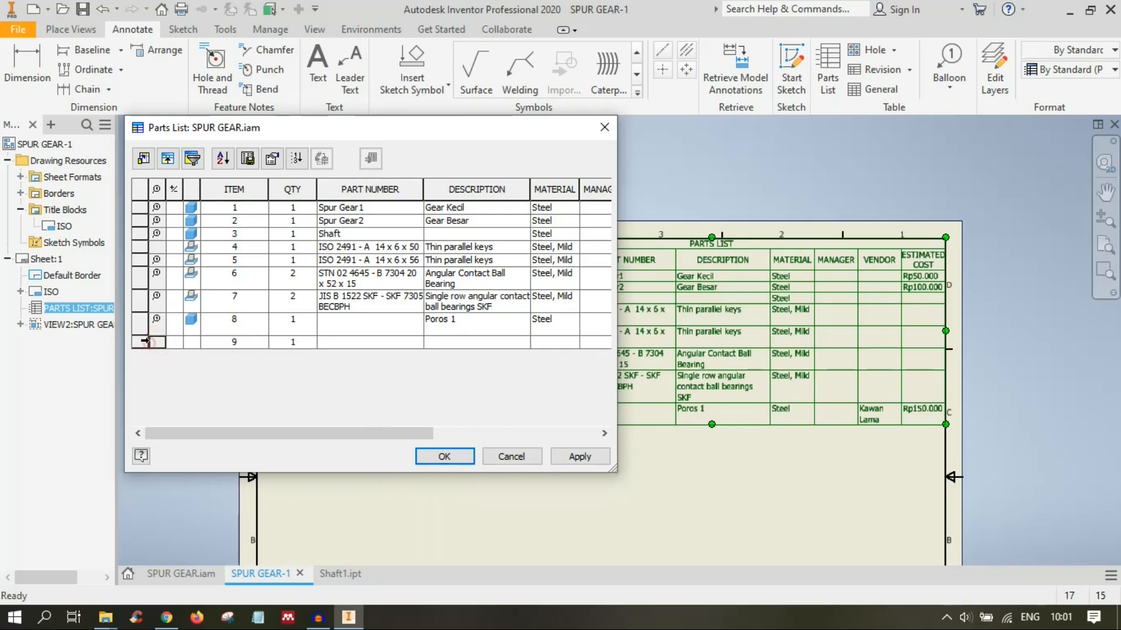
# Step: Remove the custom part row, item 9, and leave the parts list editor without accepting the edits
pyautogui.click(141, 342)
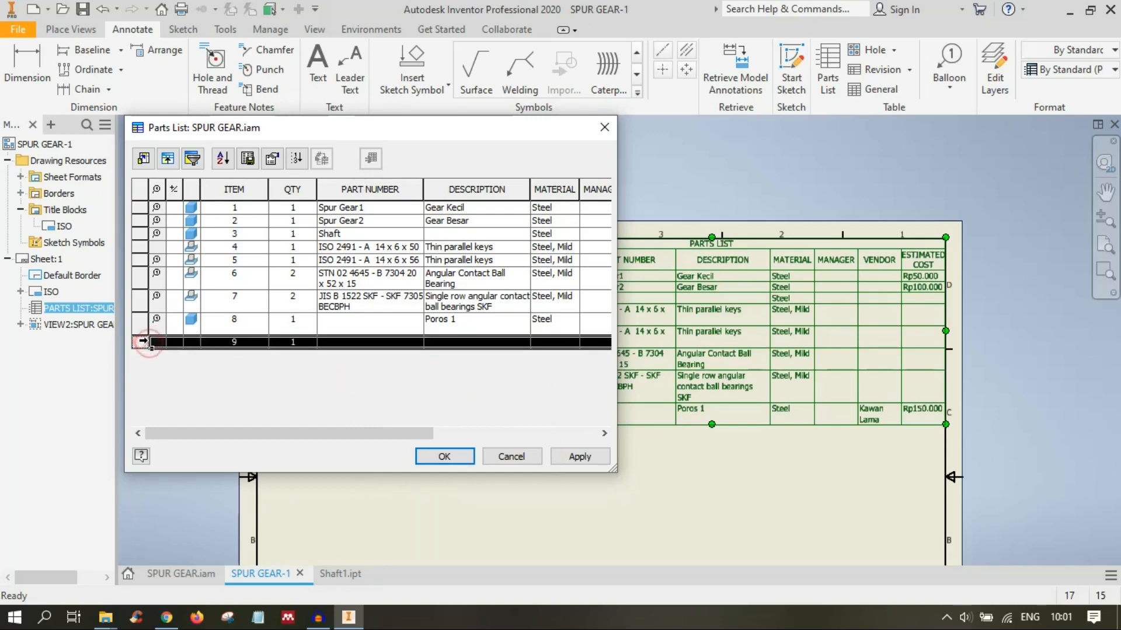
pyautogui.rightClick(141, 345)
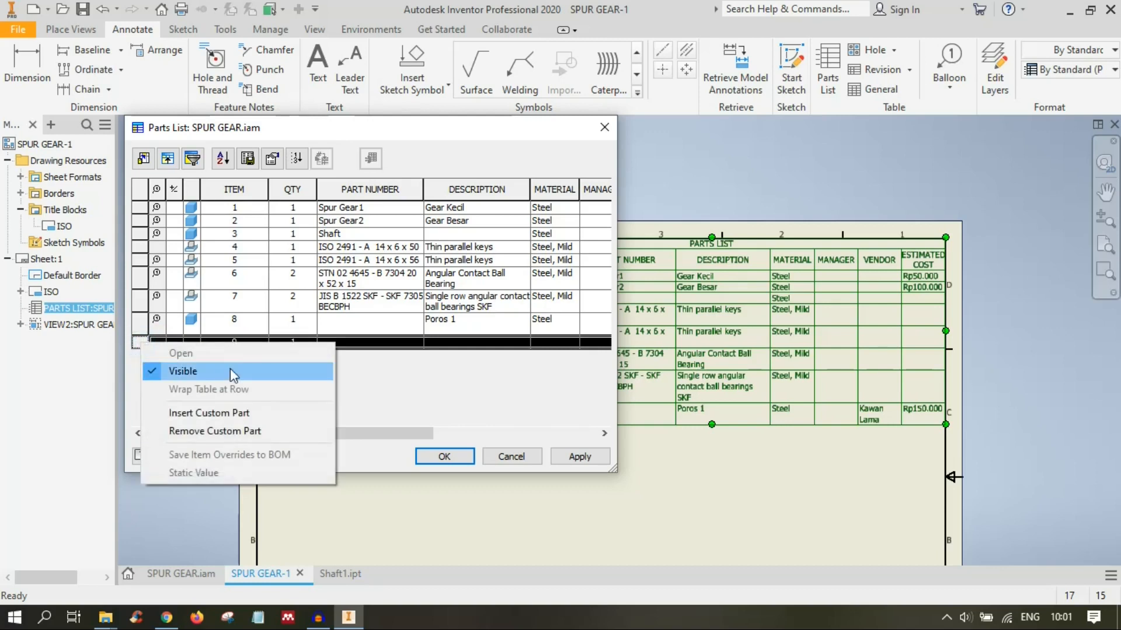
pyautogui.click(249, 430)
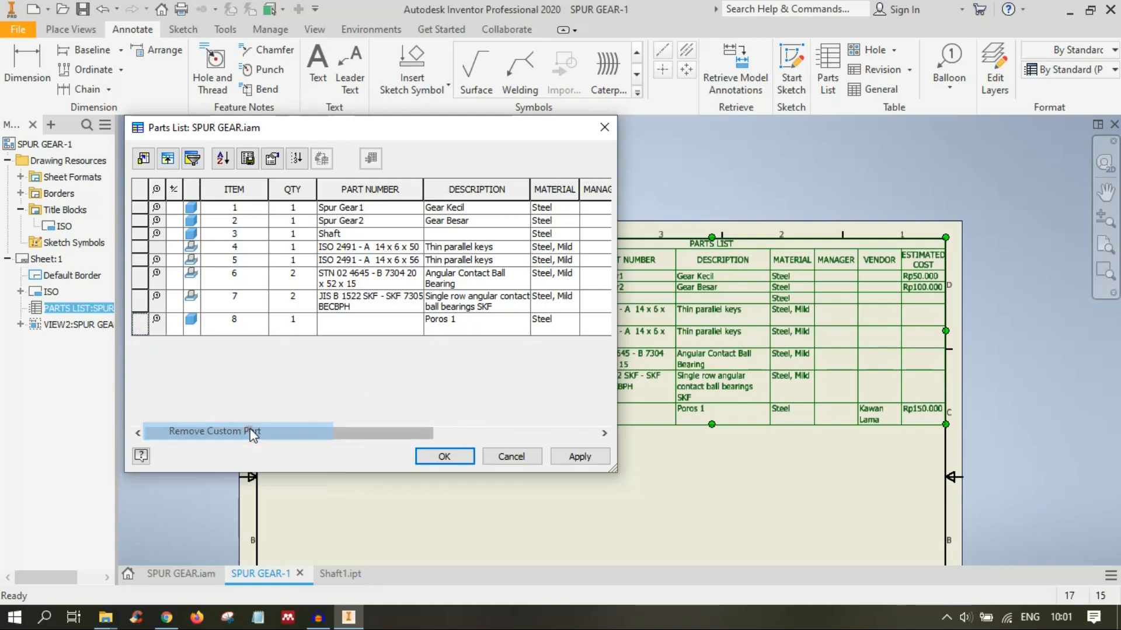
pyautogui.click(155, 323)
pyautogui.click(376, 328)
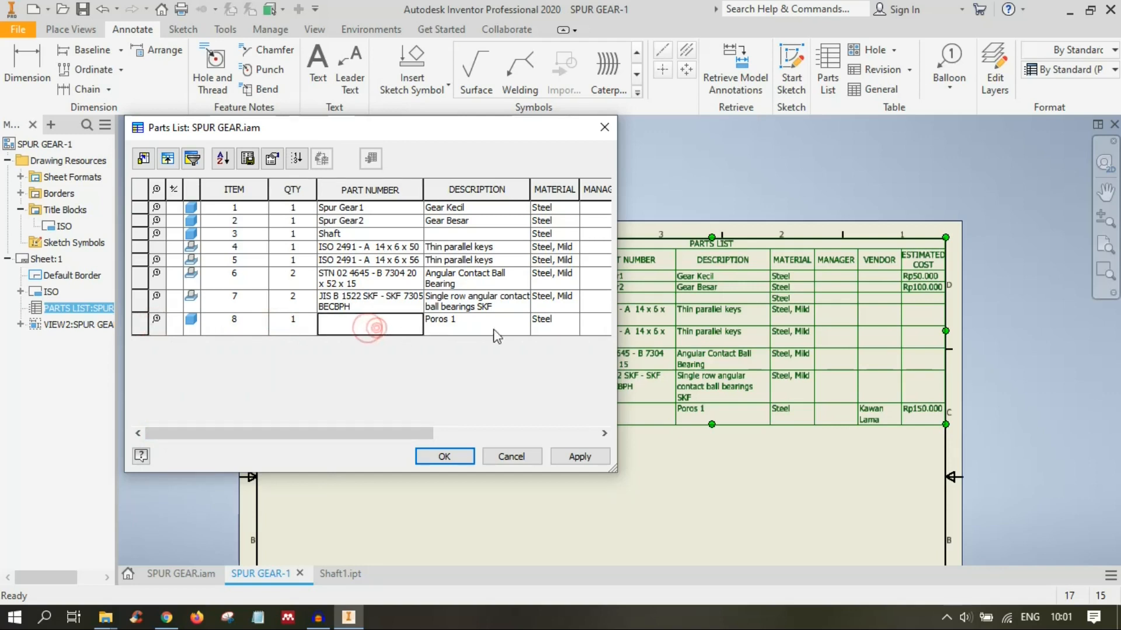
pyautogui.click(541, 327)
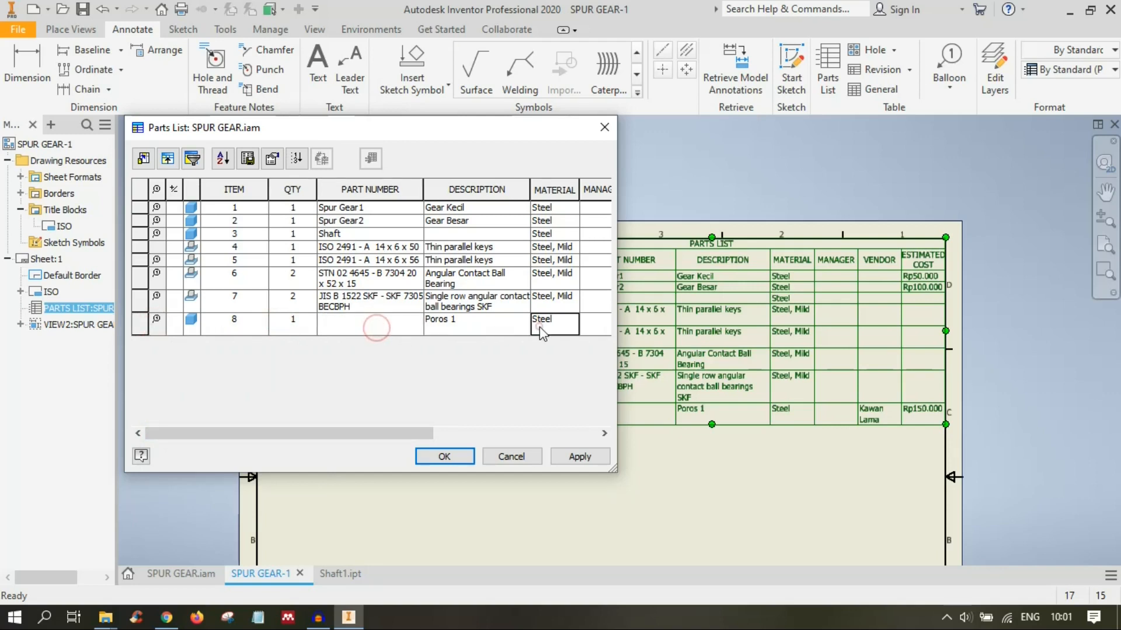
pyautogui.click(515, 475)
pyautogui.click(509, 457)
pyautogui.click(877, 326)
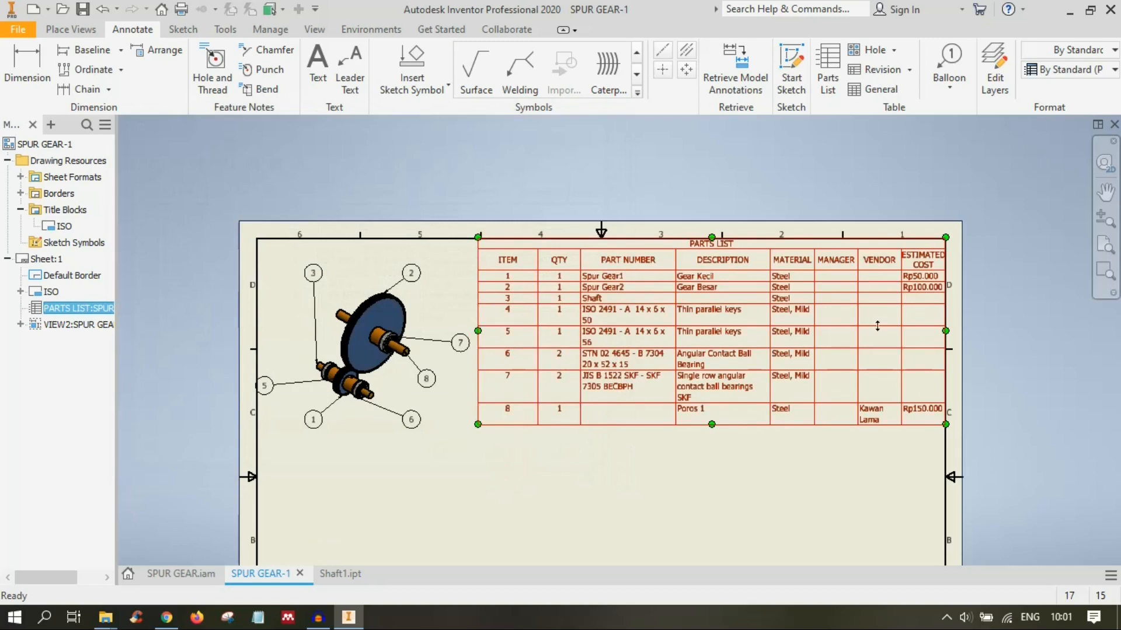
# Step: Switch to Shaft1.ipt, open its iProperties and review the project, status, custom and save properties
pyautogui.click(180, 573)
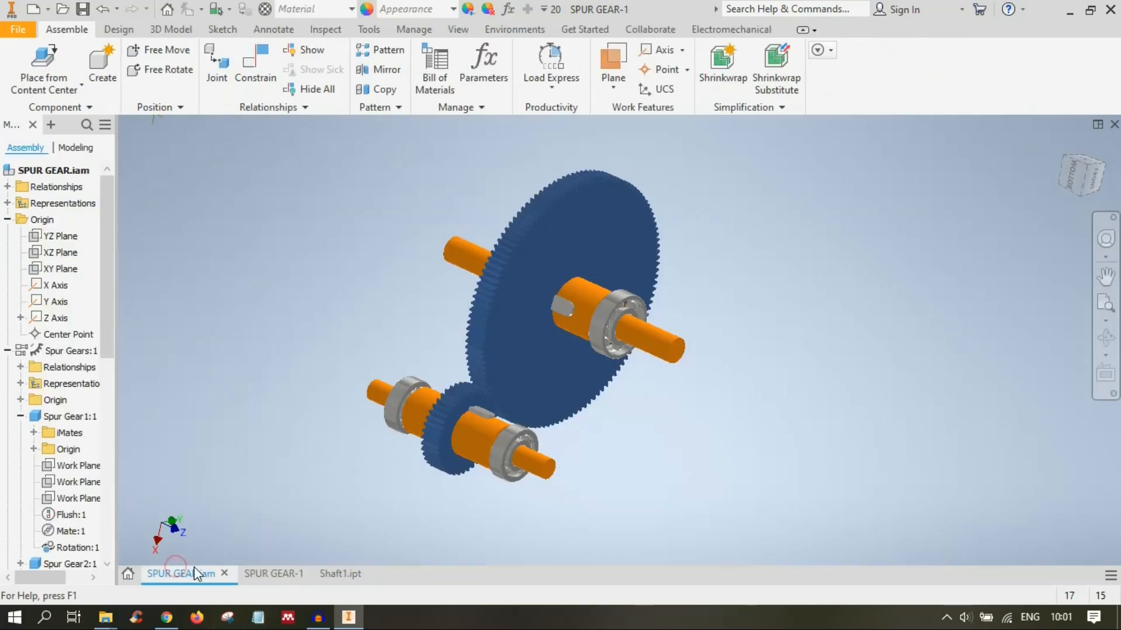
pyautogui.click(336, 574)
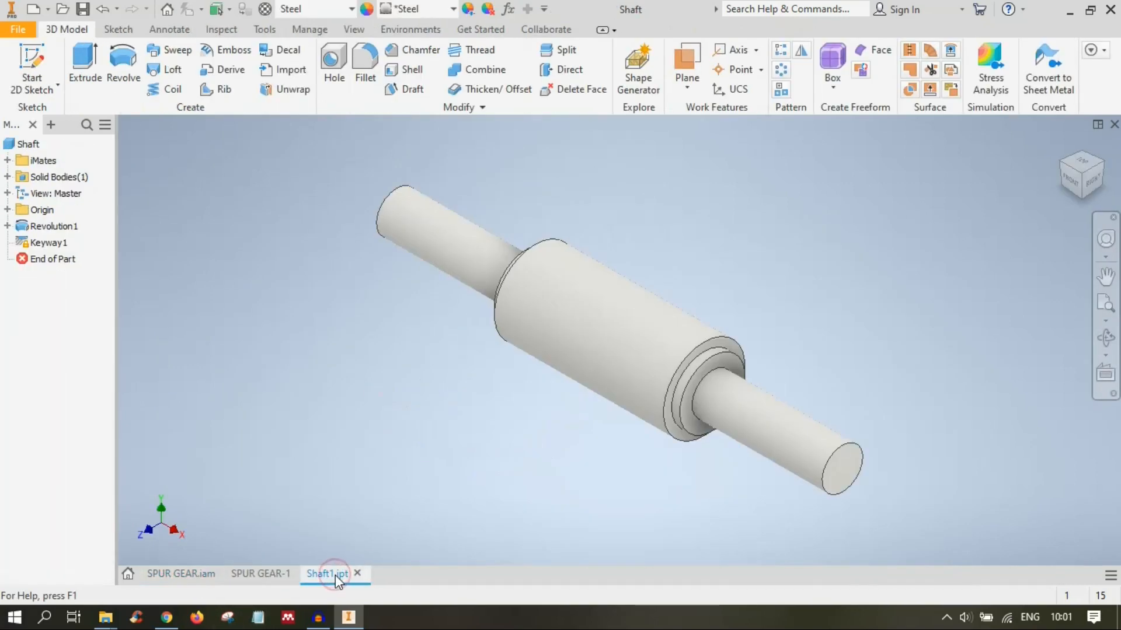
pyautogui.rightClick(26, 144)
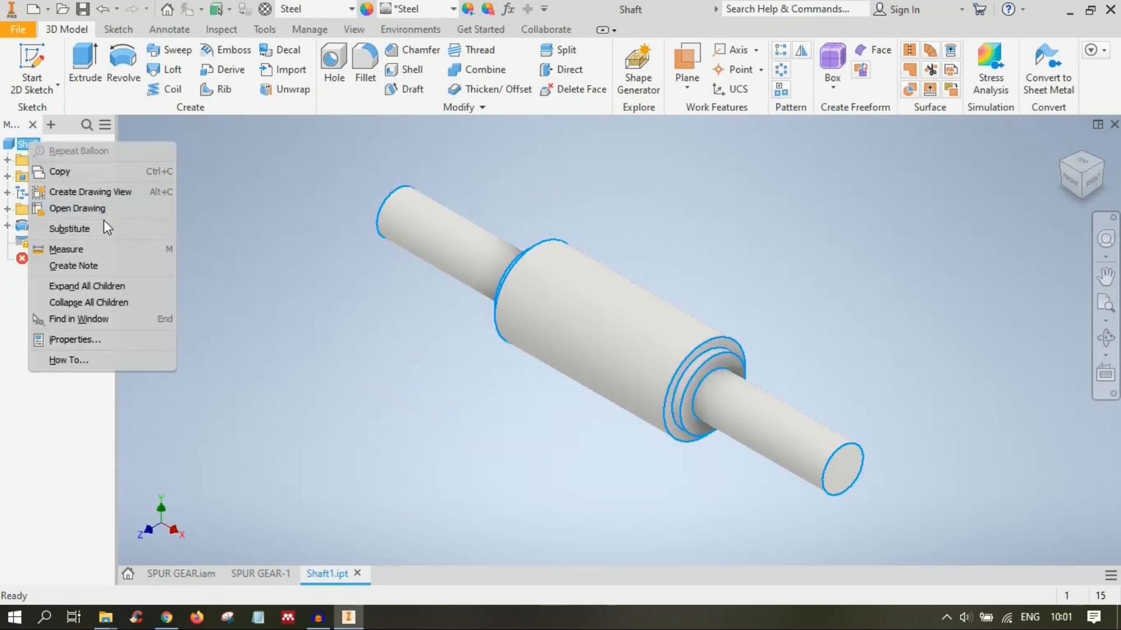
pyautogui.click(103, 339)
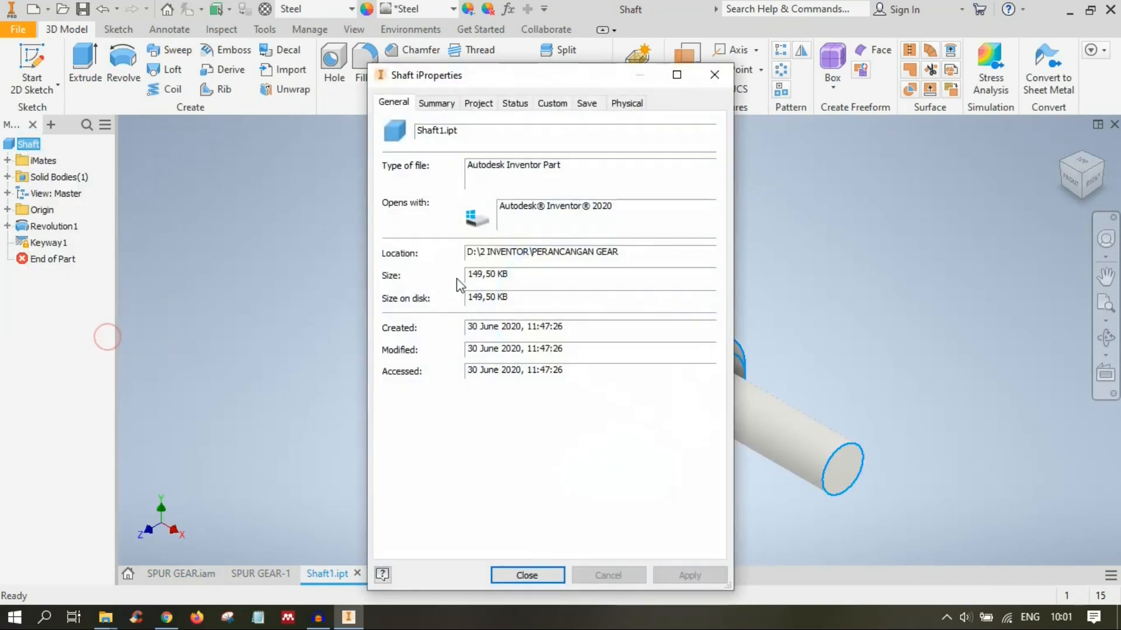
pyautogui.click(478, 103)
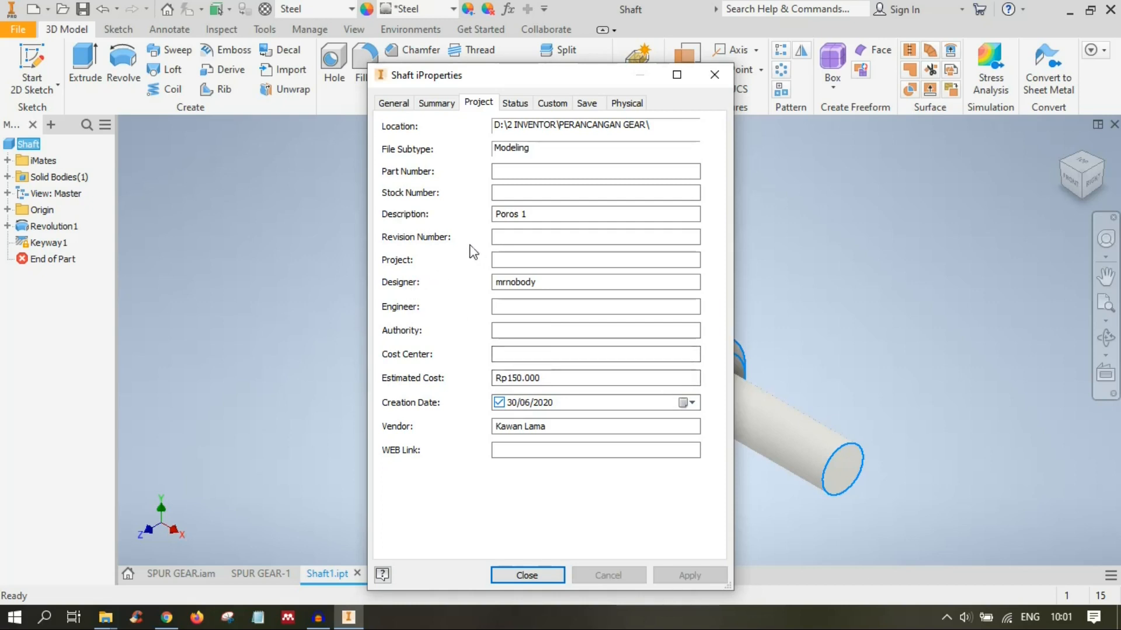
pyautogui.click(514, 104)
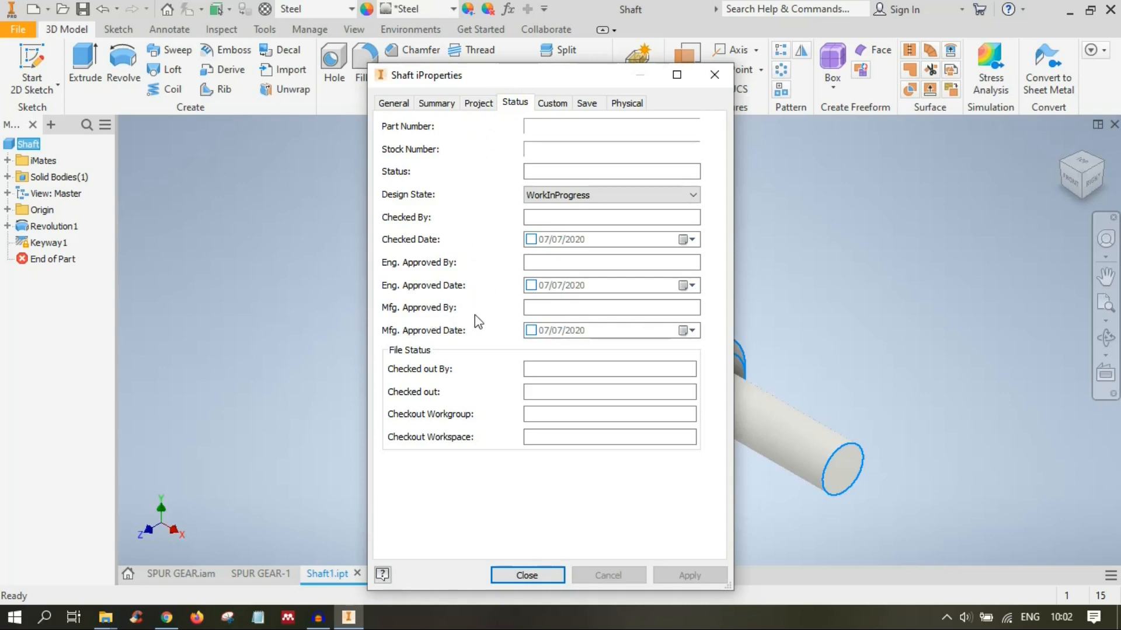
pyautogui.click(556, 105)
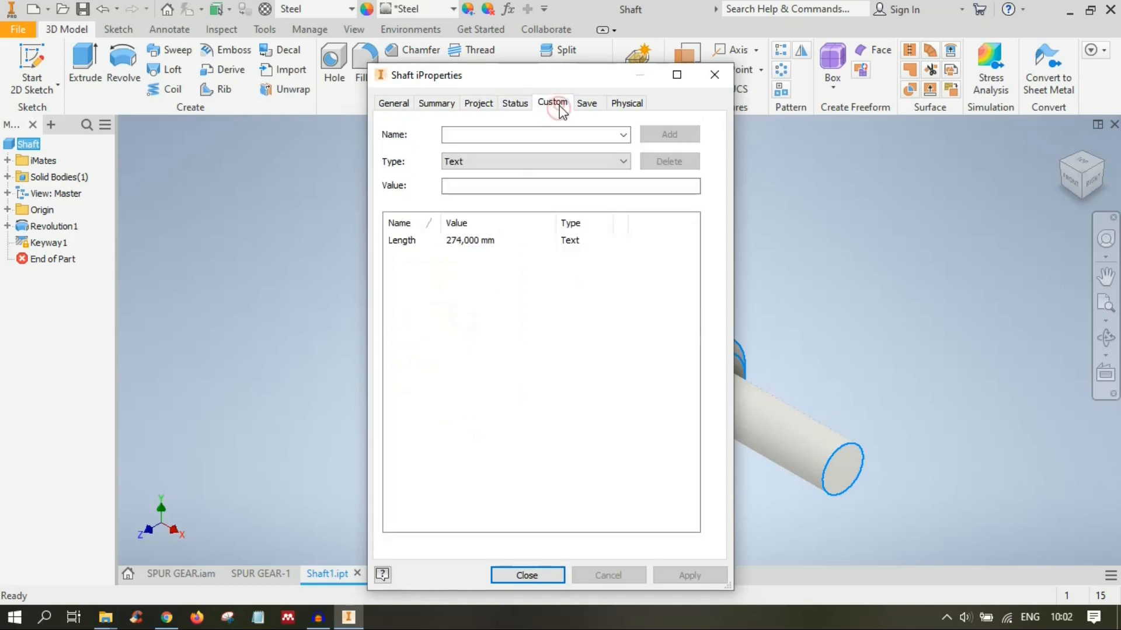
pyautogui.click(599, 107)
pyautogui.click(553, 103)
pyautogui.click(515, 102)
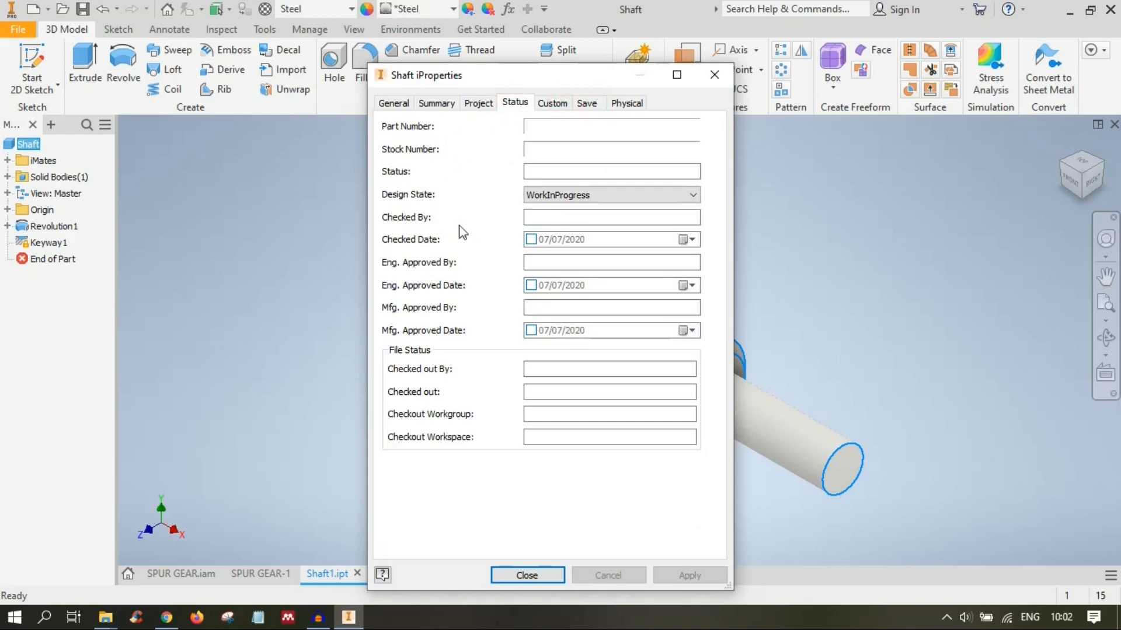
# Step: Enter the manager's name in the shaft's summary iProperties, apply the change and return to the SPUR GEAR-1 drawing
pyautogui.click(479, 103)
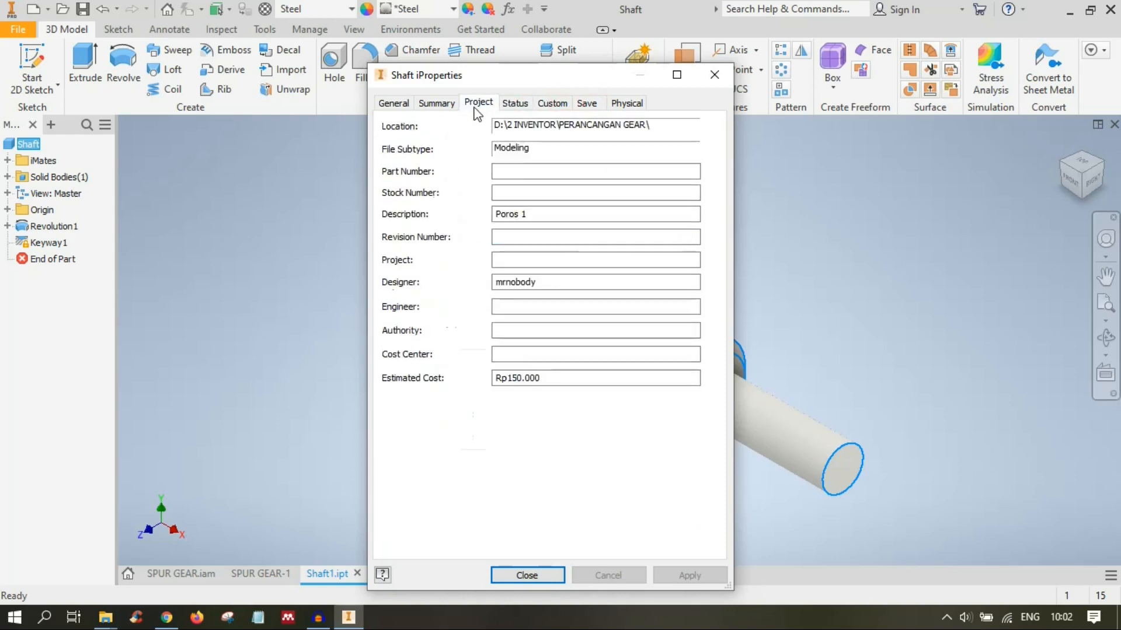
pyautogui.click(436, 103)
pyautogui.click(493, 194)
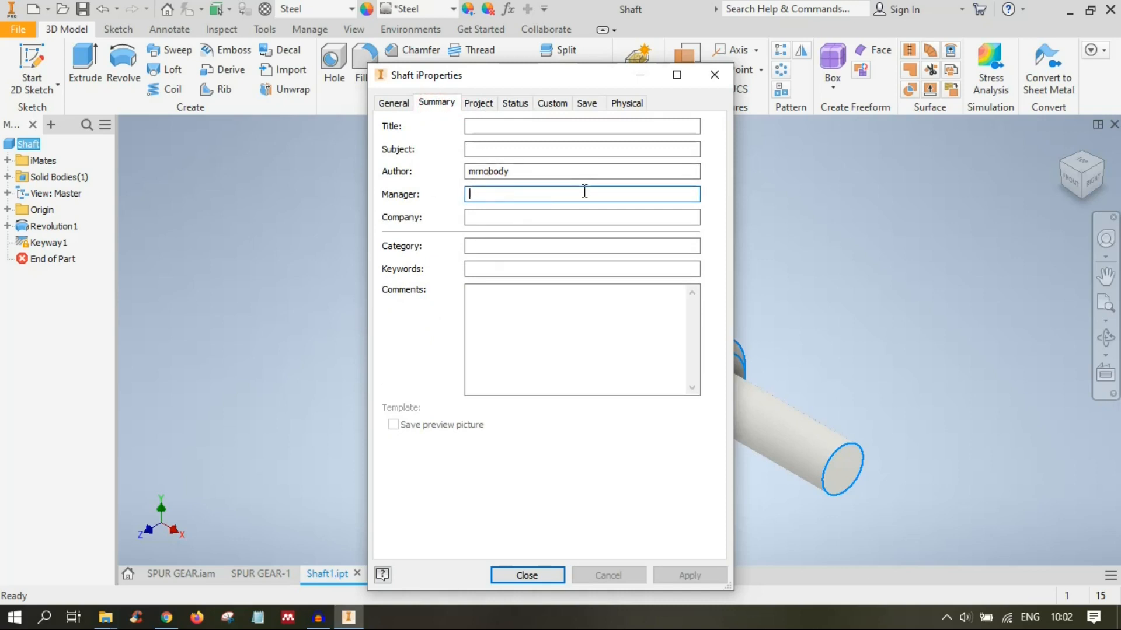
pyautogui.write('Kakashi')
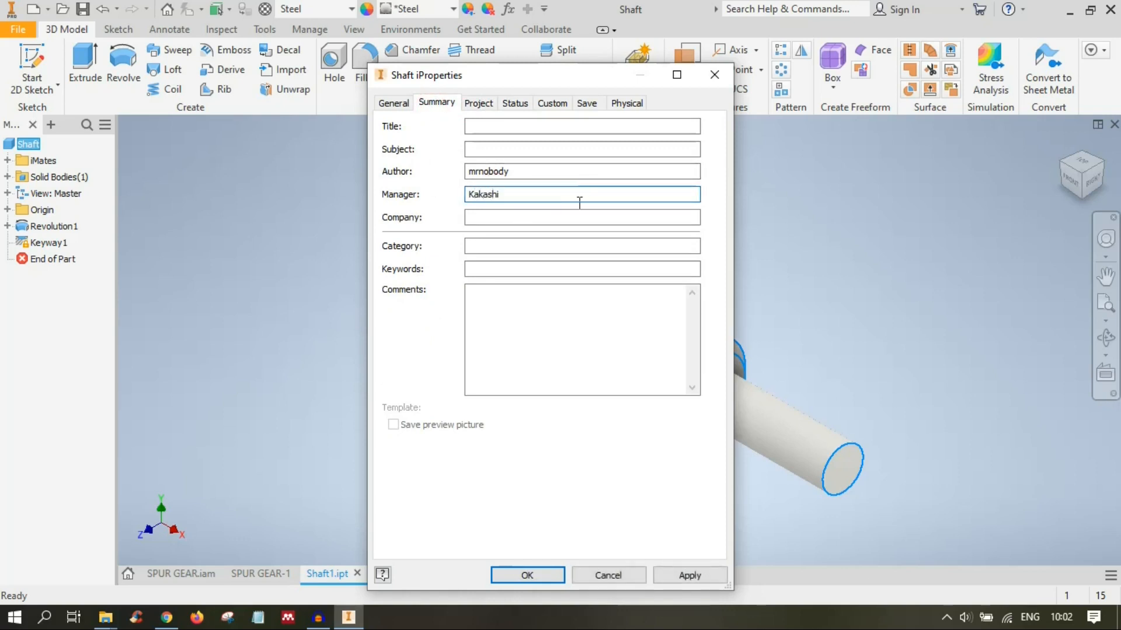
pyautogui.click(682, 576)
pyautogui.click(530, 575)
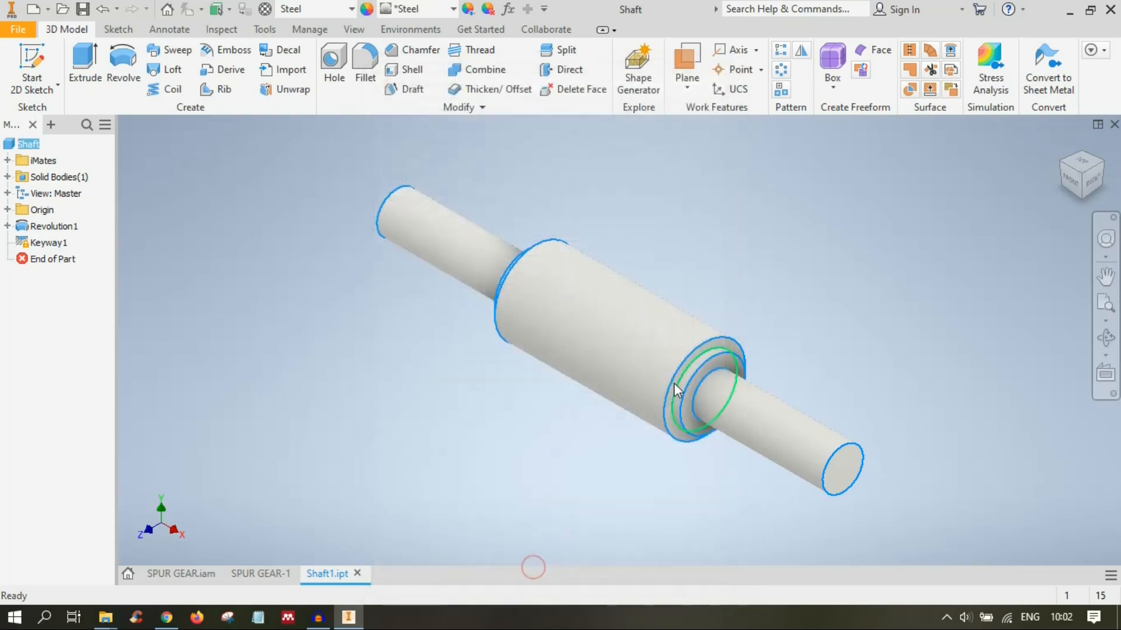
pyautogui.click(260, 574)
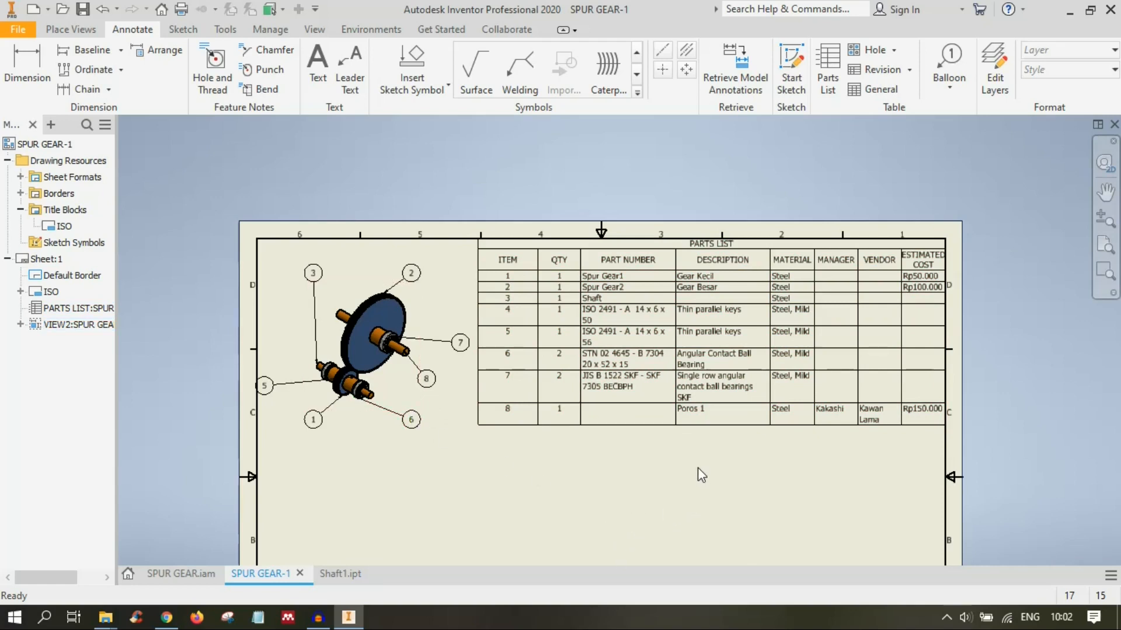
# Step: Switch back to Shaft1.ipt, reopen its iProperties and set the project part number to Poros
pyautogui.click(327, 574)
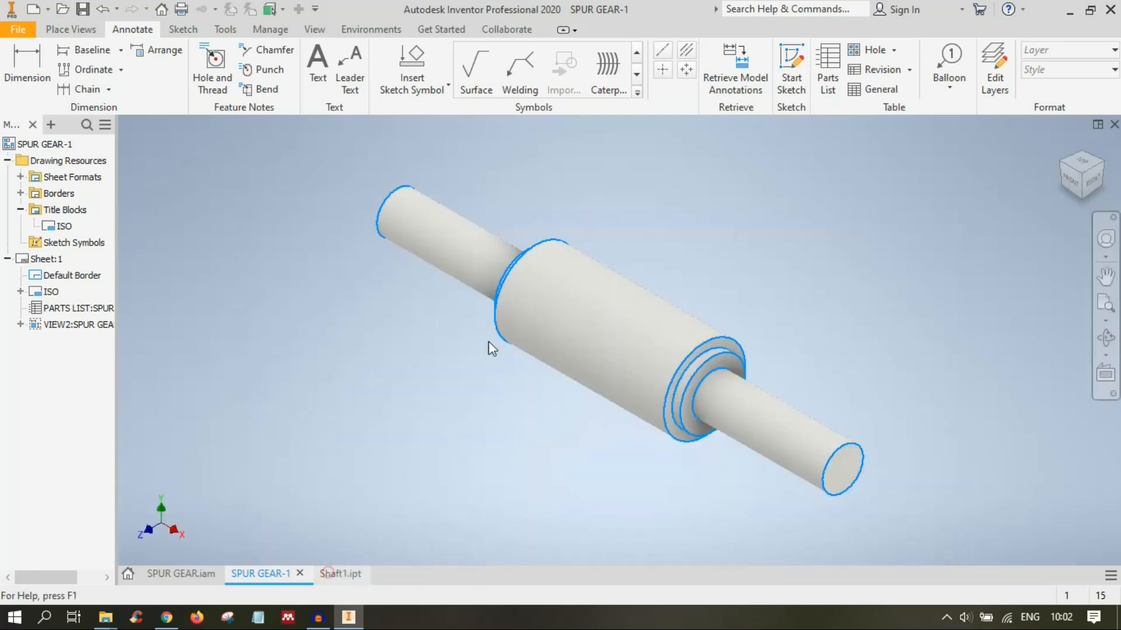
pyautogui.rightClick(27, 144)
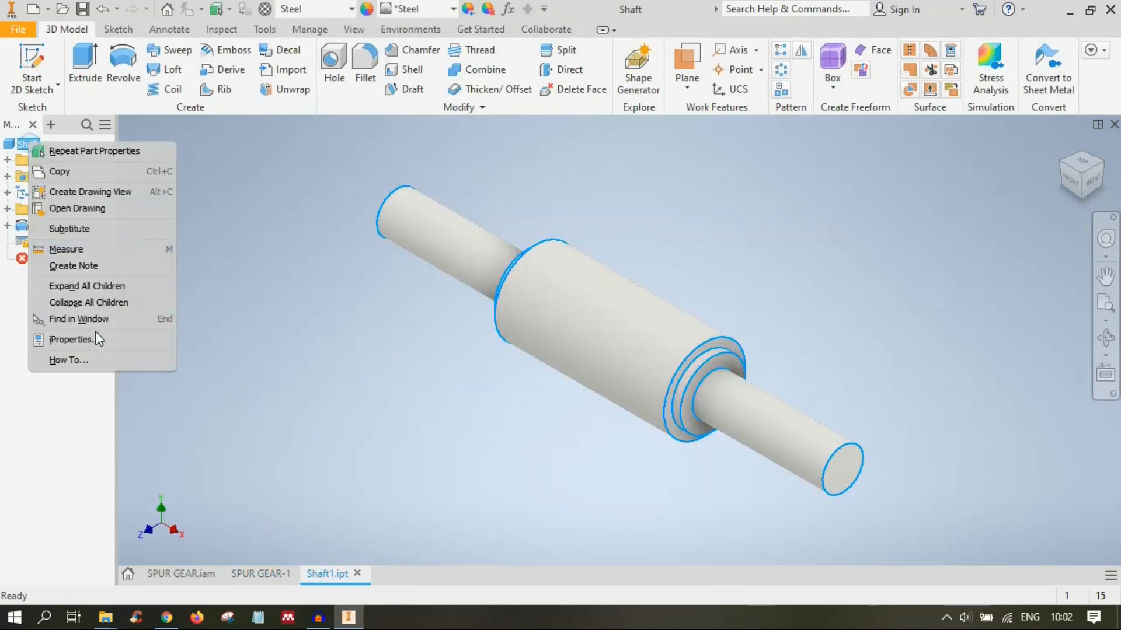
pyautogui.click(88, 345)
pyautogui.click(470, 104)
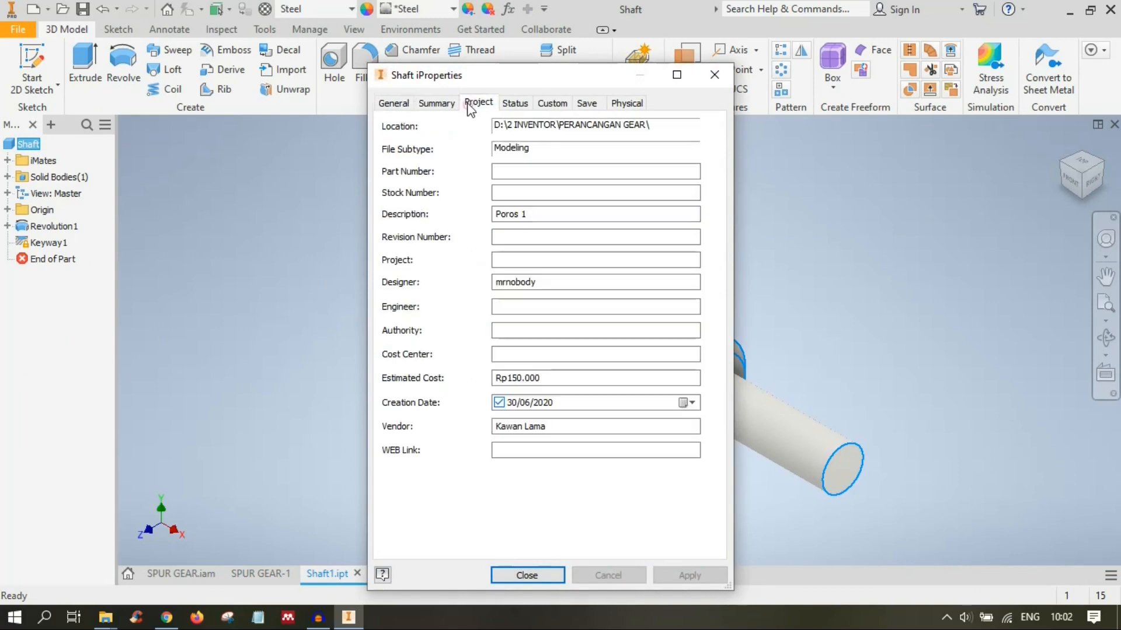
pyautogui.click(513, 171)
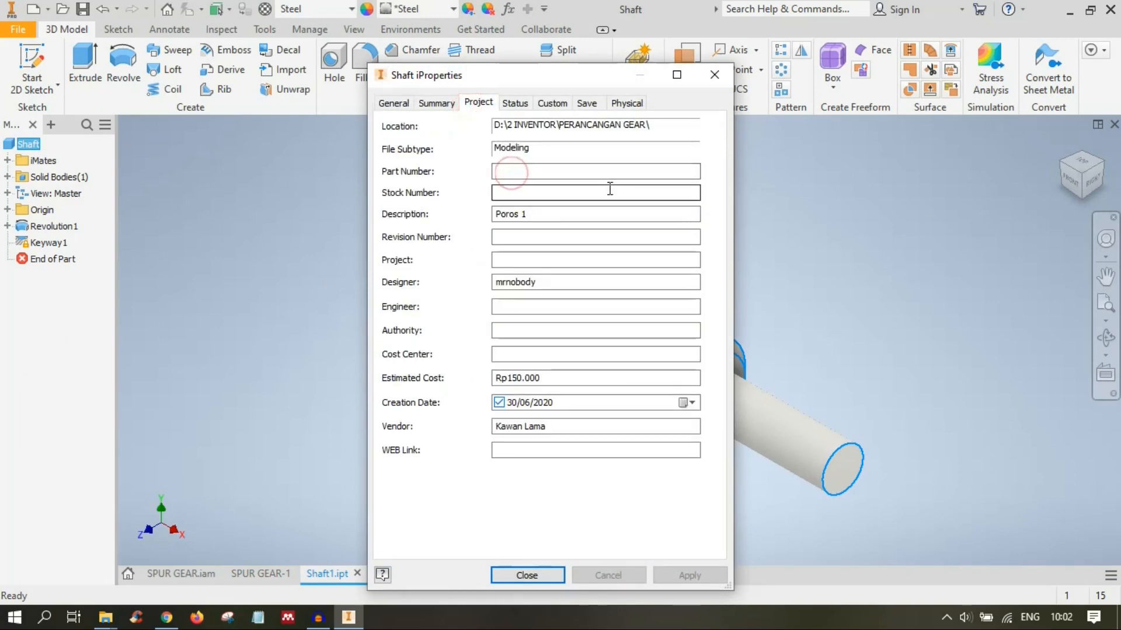
pyautogui.write('Poros')
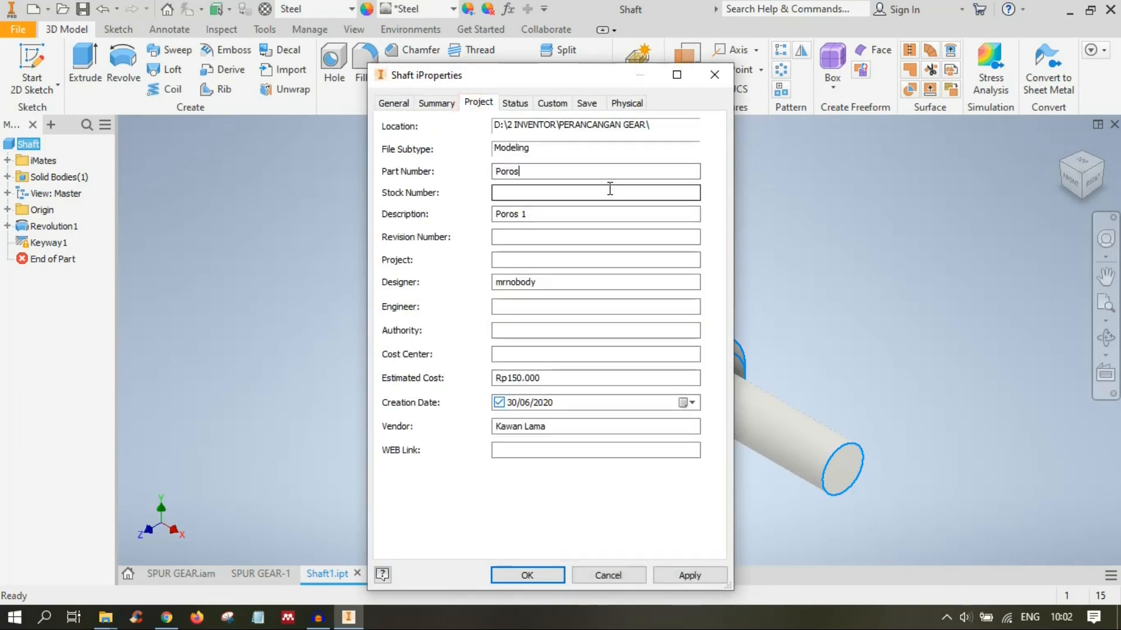
# Step: Set the shaft's part number to "Poros 1", apply the iProperties, and return to the SPUR GEAR-1 drawing
pyautogui.write(' 1')
pyautogui.click(664, 569)
pyautogui.click(513, 573)
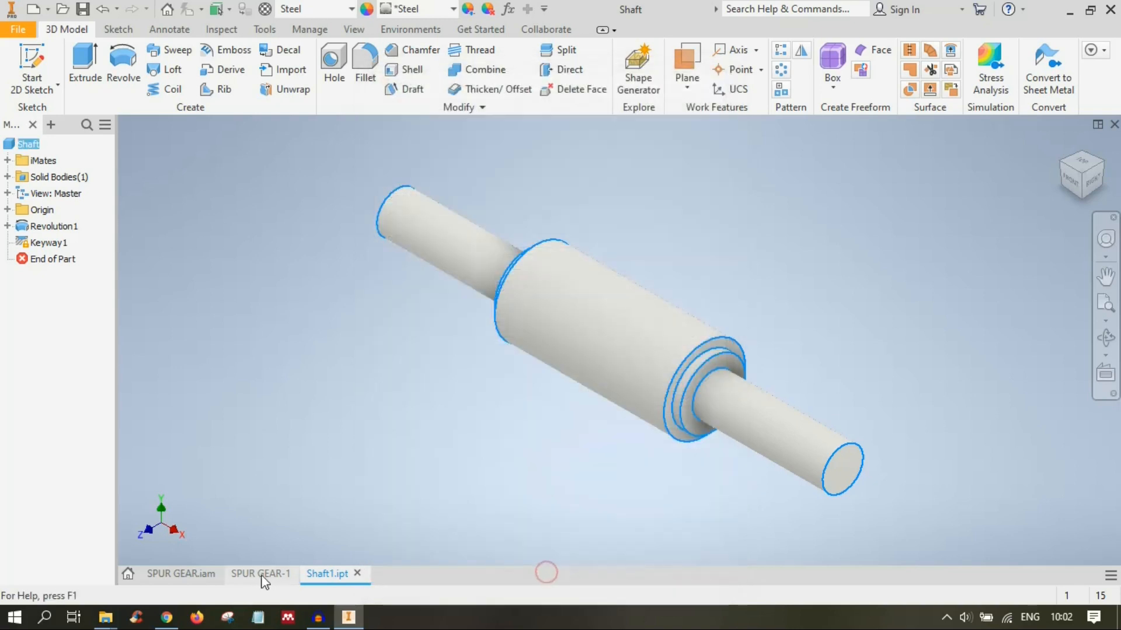
pyautogui.click(255, 575)
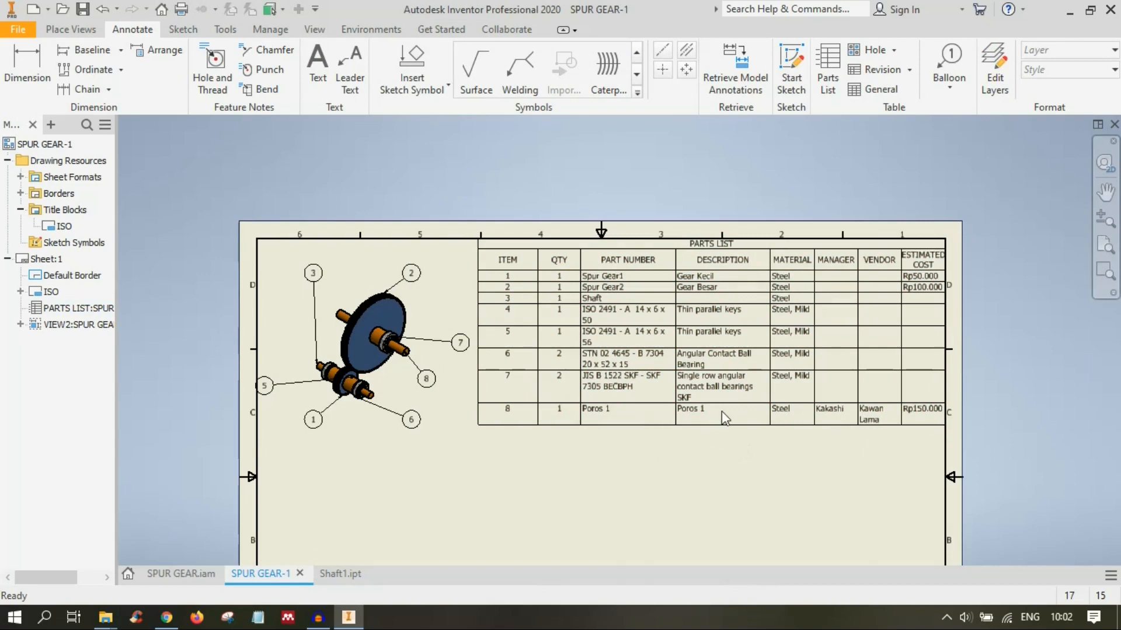
# Step: Review the updated parts list and the balloons of the isometric view on the drawing sheet
pyautogui.click(688, 415)
pyautogui.press('Escape')
pyautogui.click(701, 389)
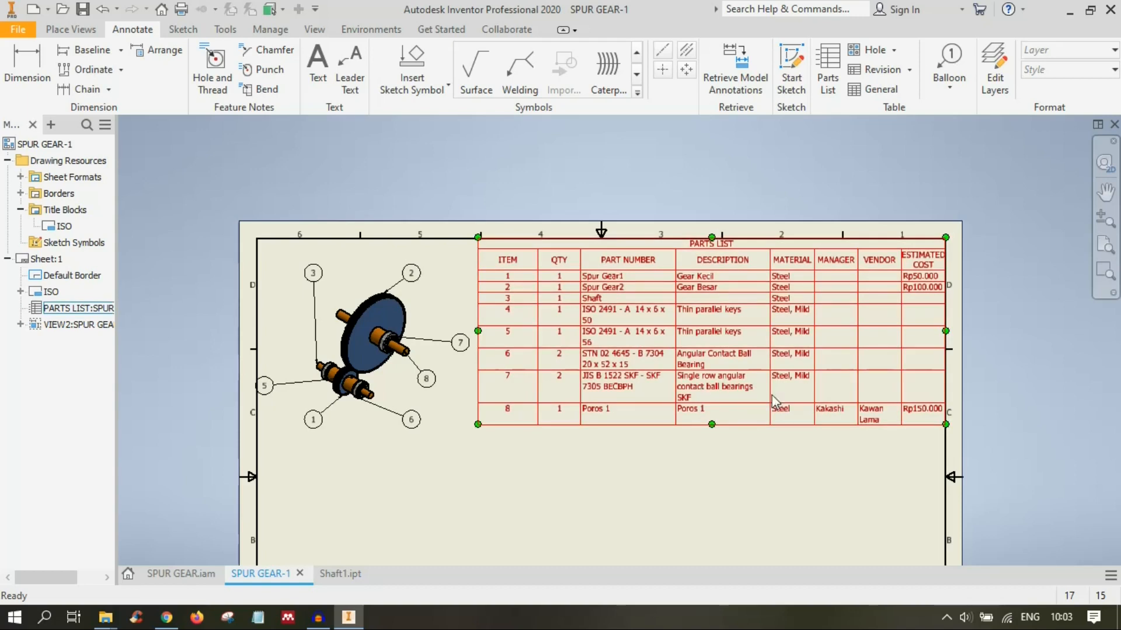
pyautogui.click(746, 461)
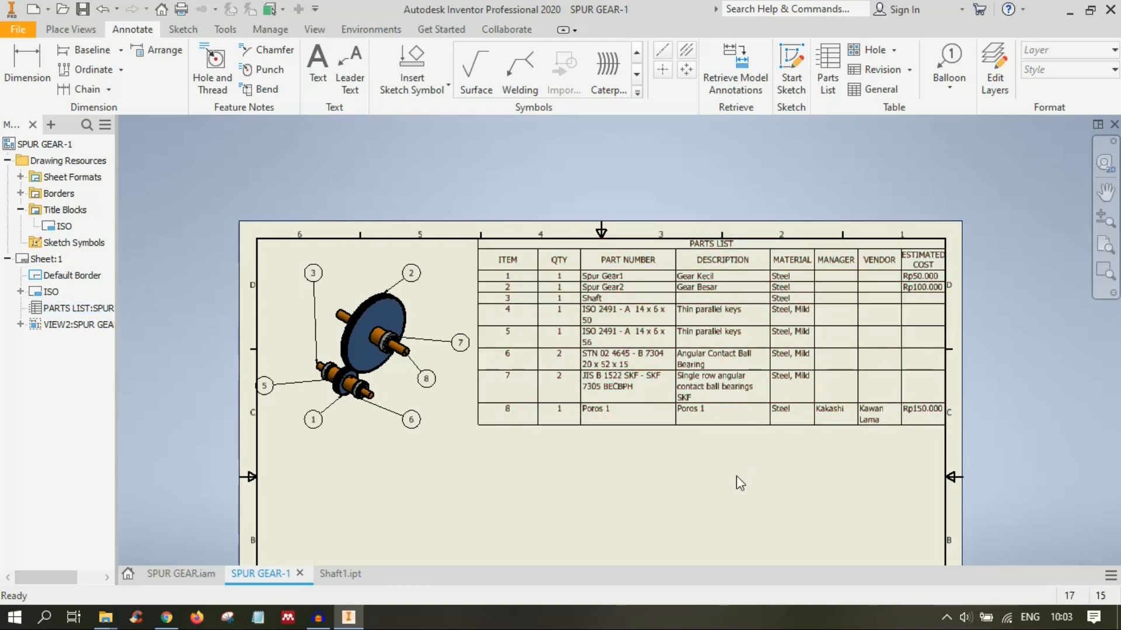
pyautogui.click(766, 386)
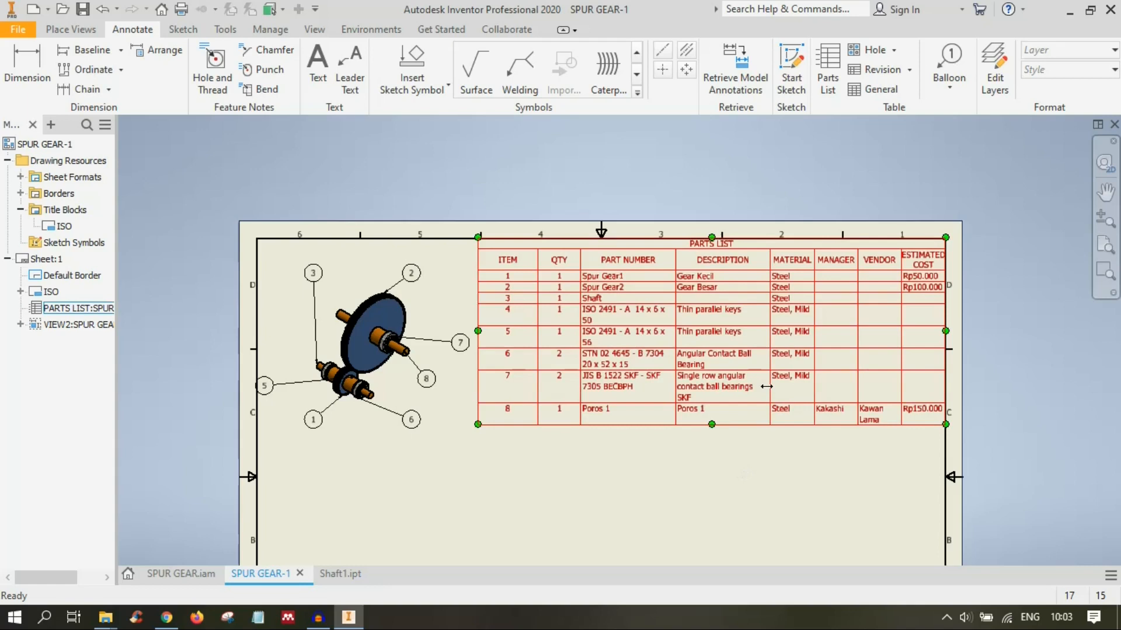
pyautogui.click(743, 463)
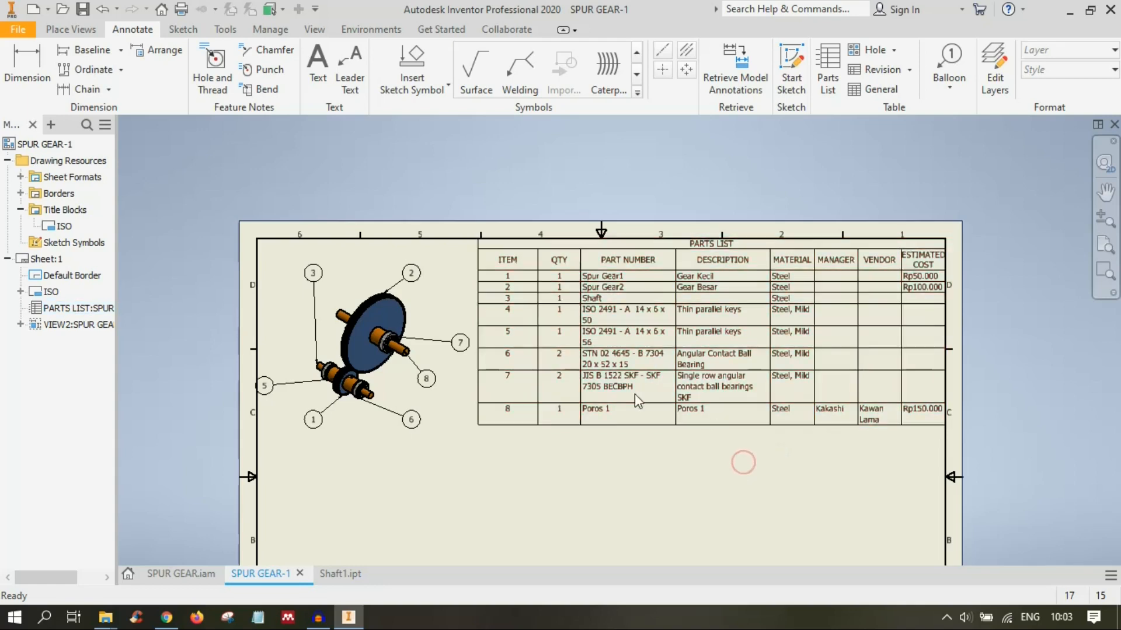
pyautogui.moveTo(653, 411); pyautogui.dragTo(669, 319, button='middle')
pyautogui.click(525, 262)
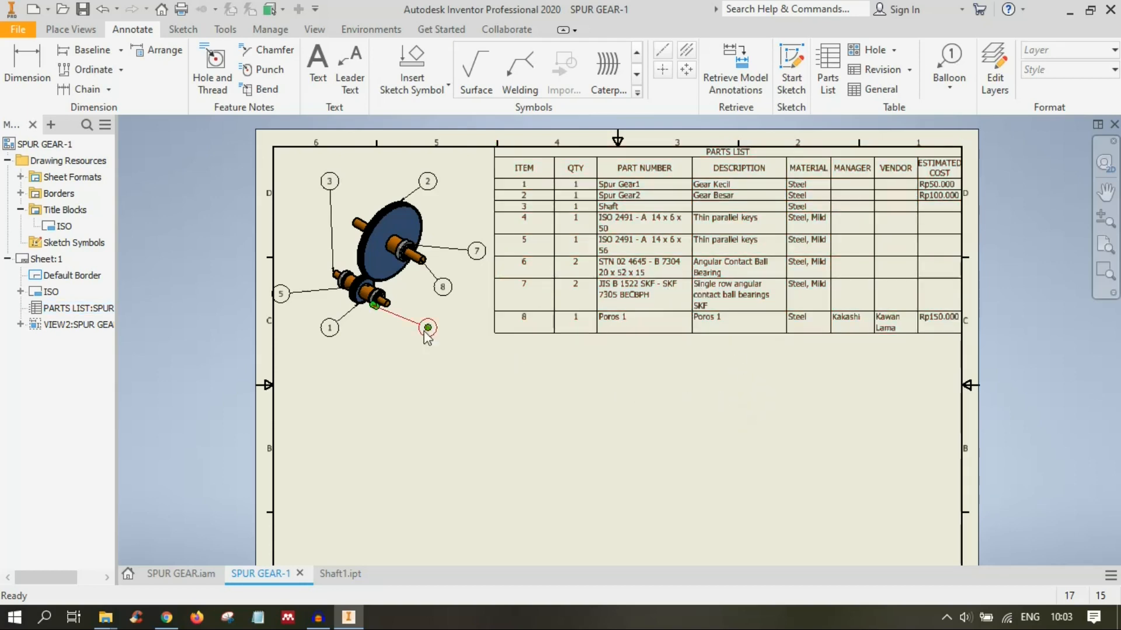
# Step: Start a base view of SPUR GEAR.iam in the Right orientation and position it below the isometric view
pyautogui.moveTo(619, 454); pyautogui.dragTo(612, 367, button='middle')
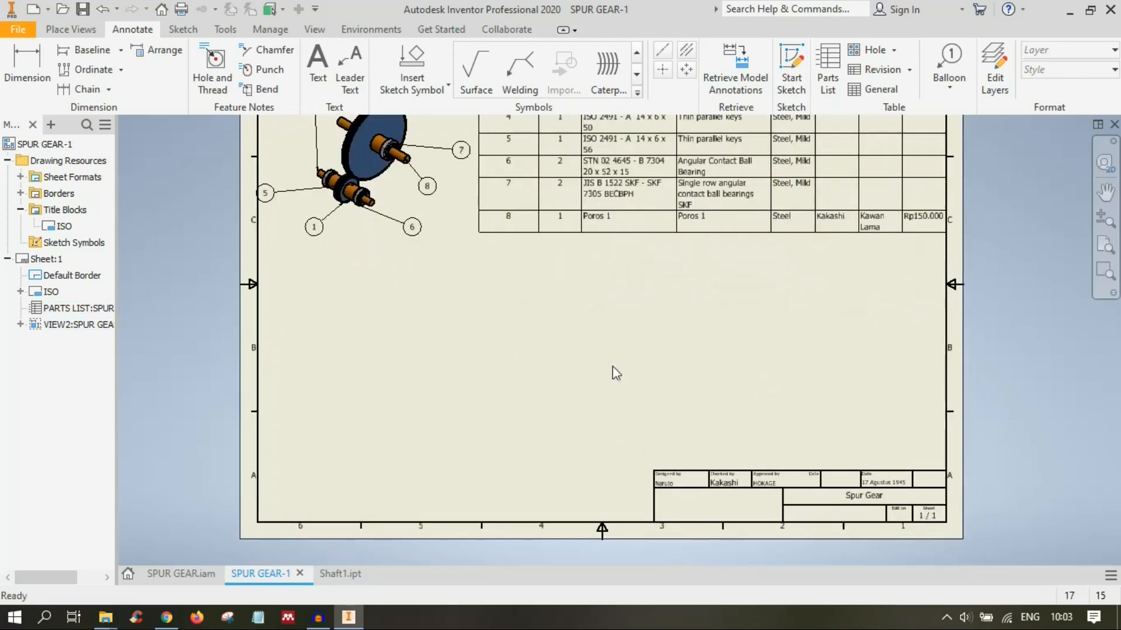
pyautogui.click(71, 30)
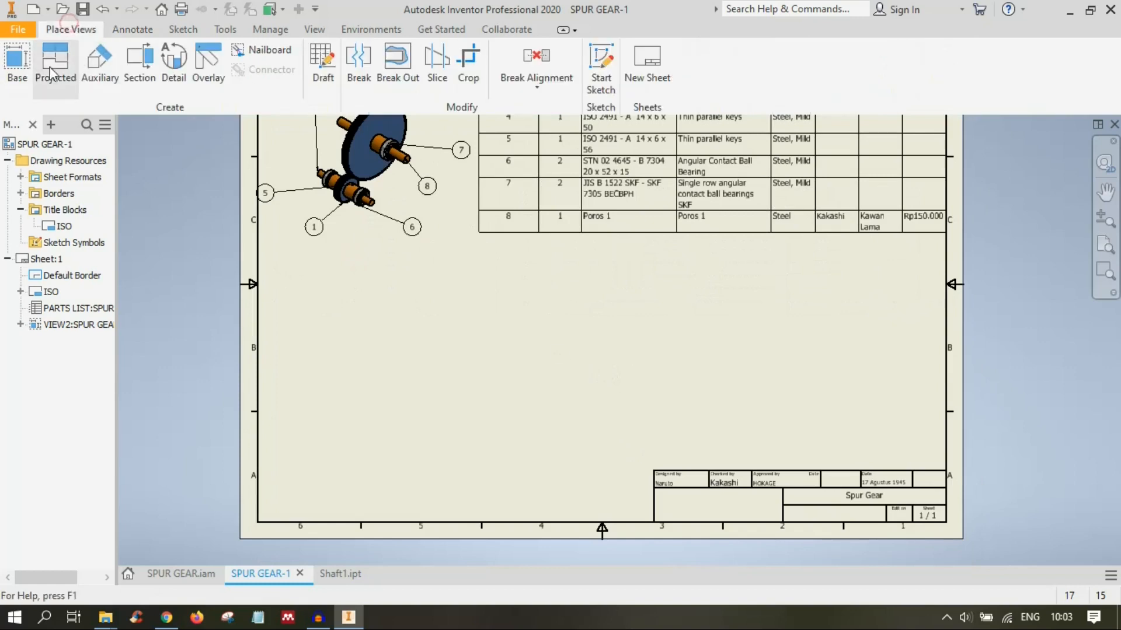
pyautogui.click(17, 61)
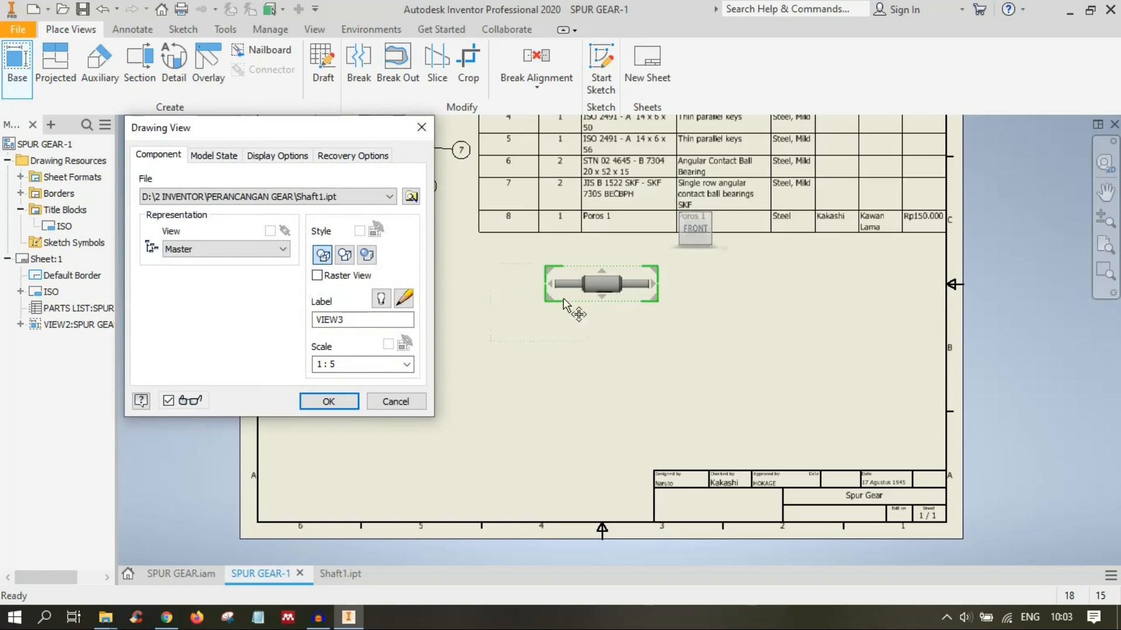
pyautogui.click(389, 197)
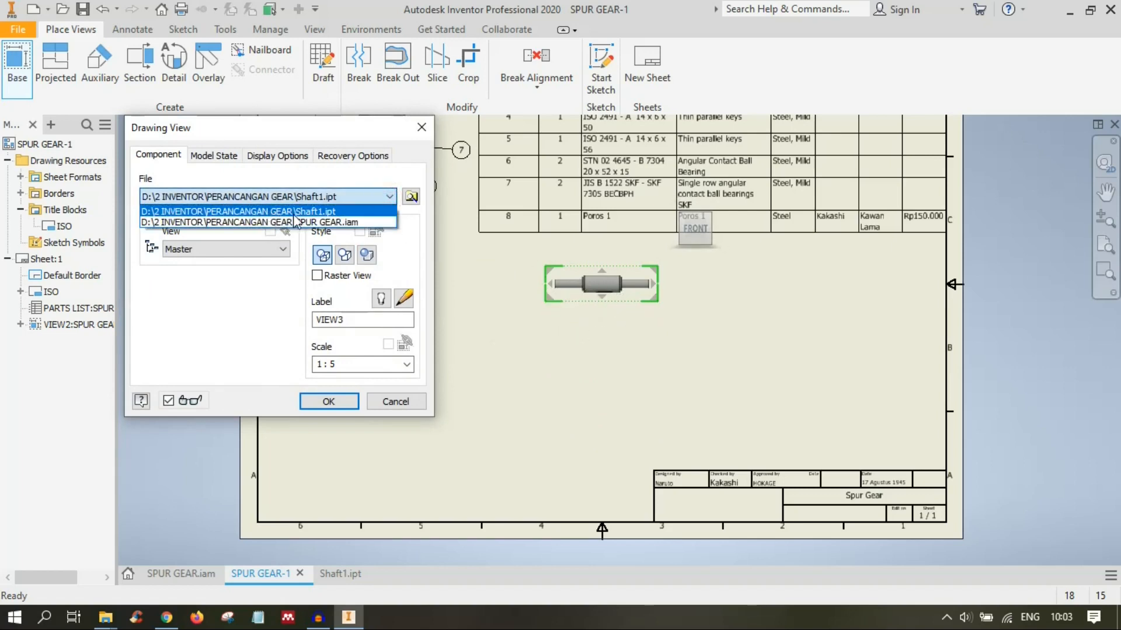
pyautogui.click(337, 222)
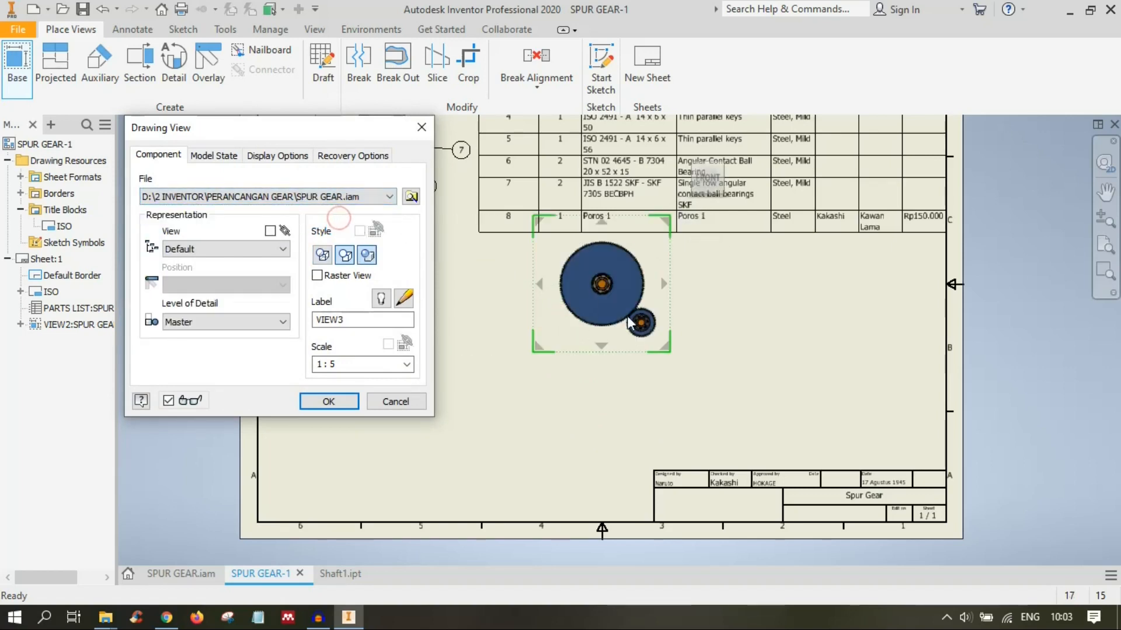
pyautogui.click(730, 176)
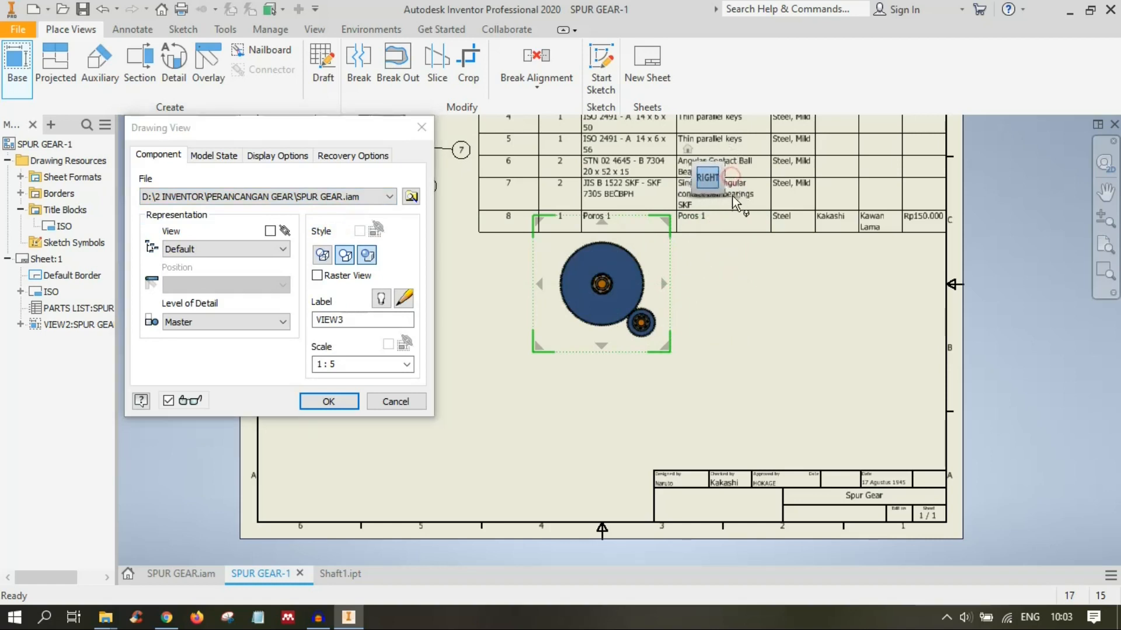
pyautogui.moveTo(750, 260); pyautogui.dragTo(865, 264, button='middle')
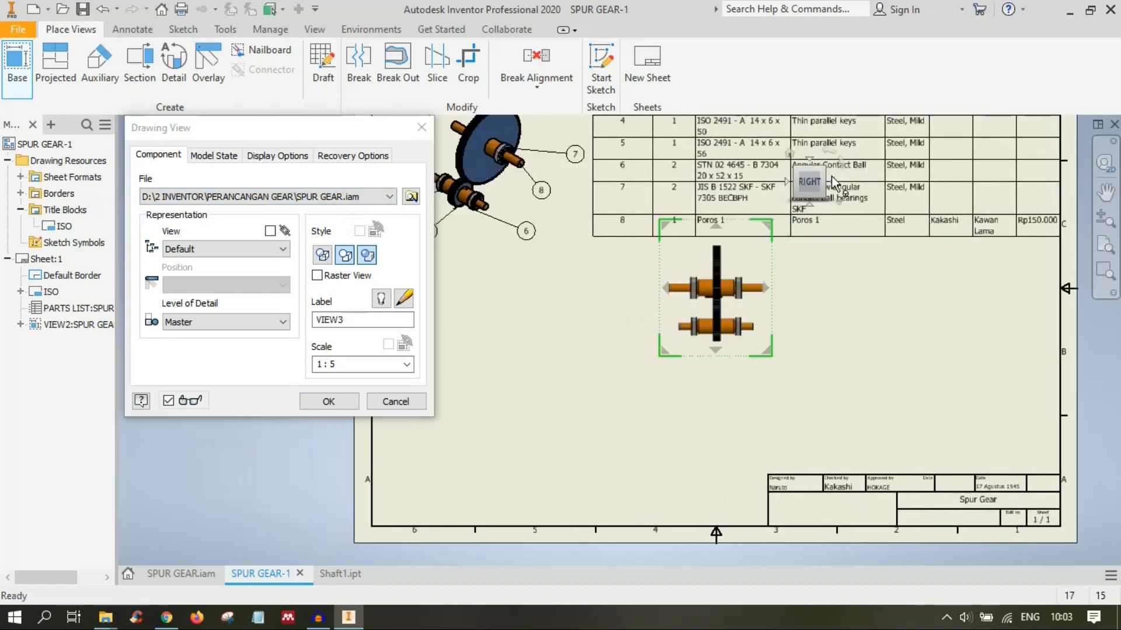
pyautogui.moveTo(728, 289); pyautogui.dragTo(539, 373)
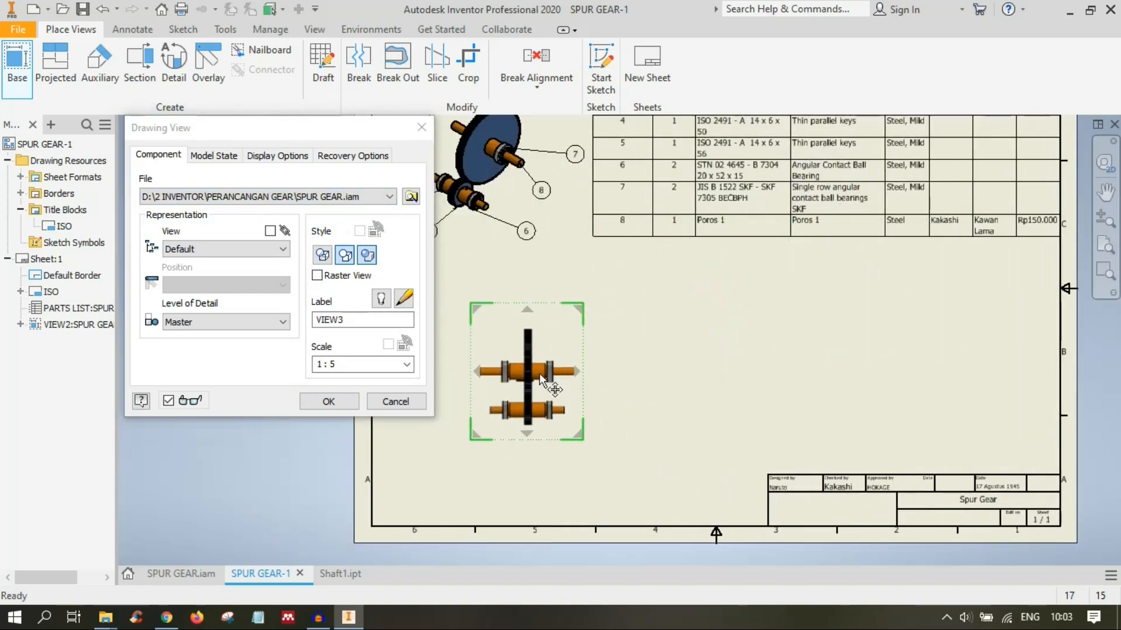
# Step: Set the base view's scale to 1:2 with hidden lines shown and create the view
pyautogui.click(343, 364)
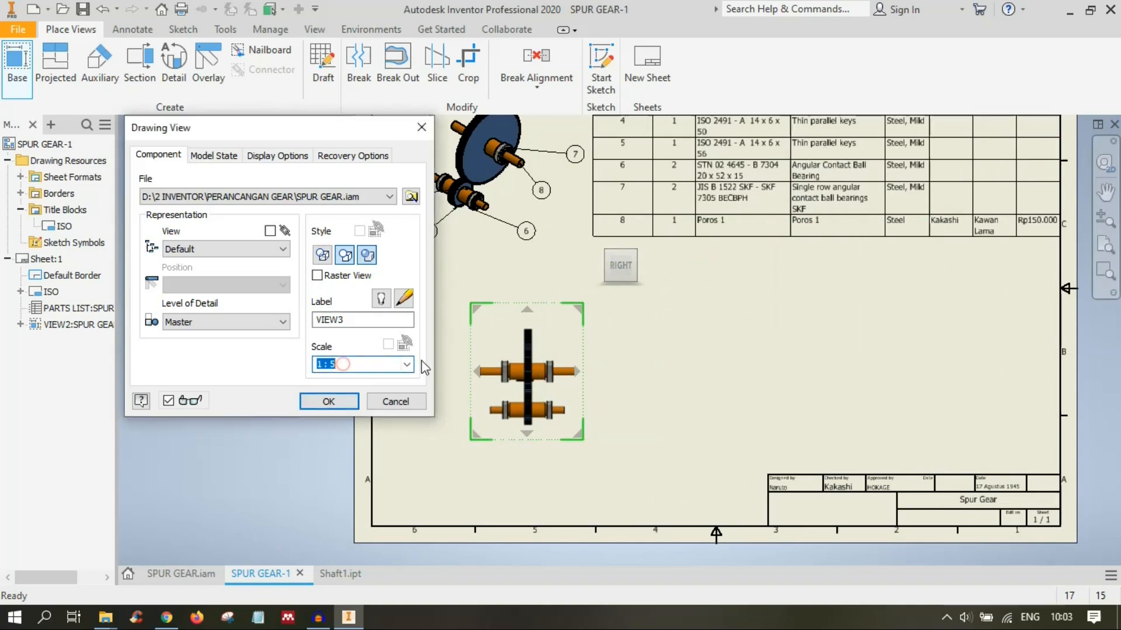
pyautogui.click(370, 366)
pyautogui.press('BackSpace')
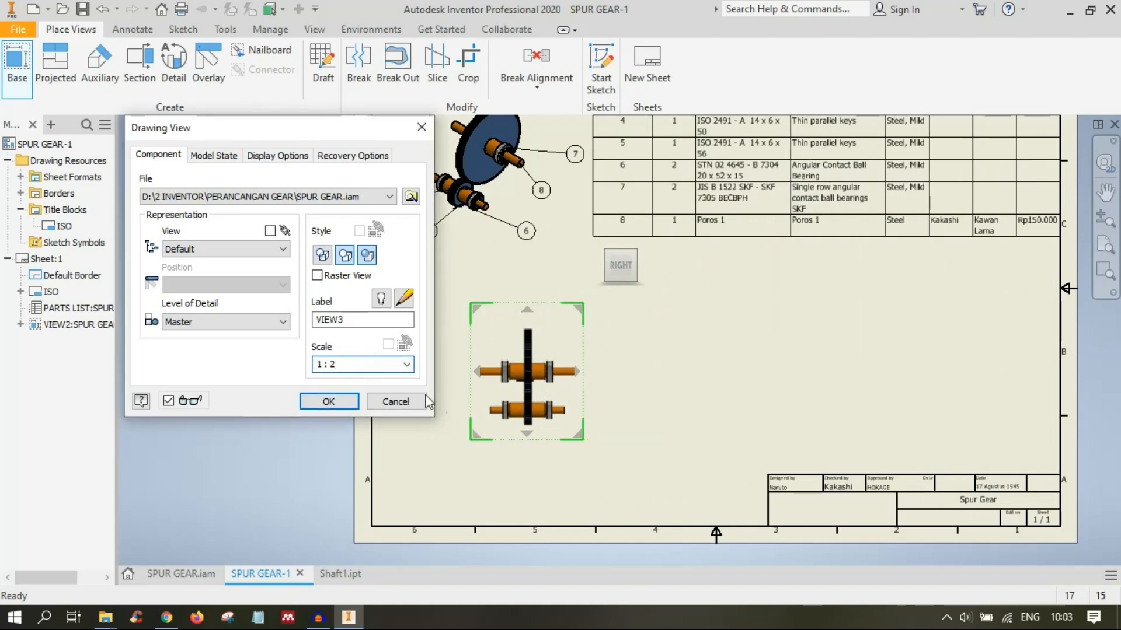
pyautogui.write('2')
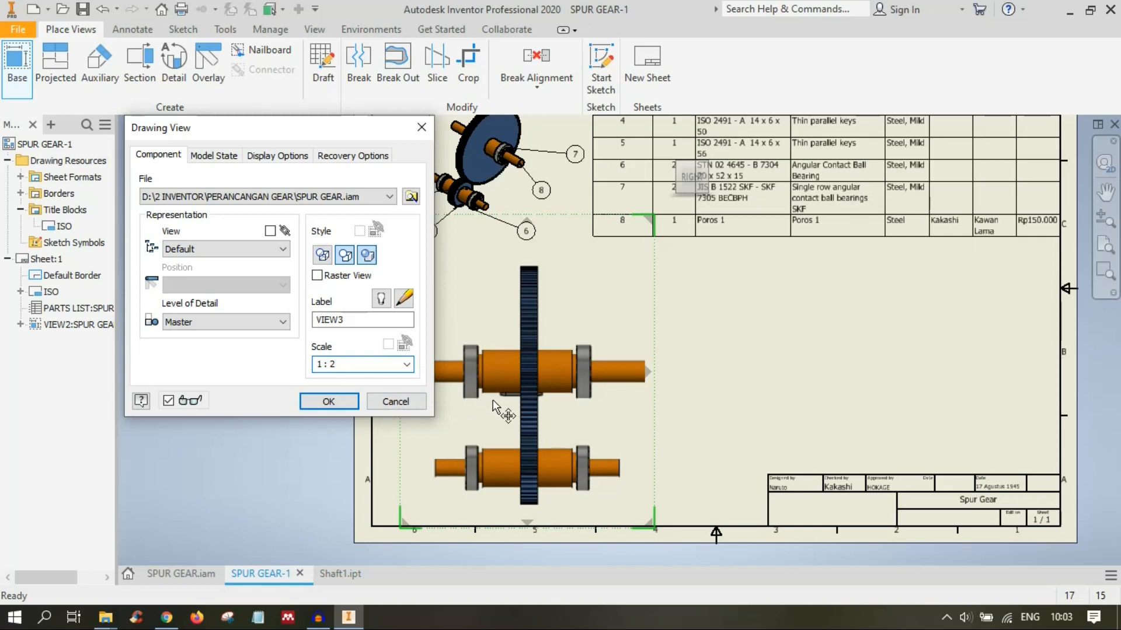
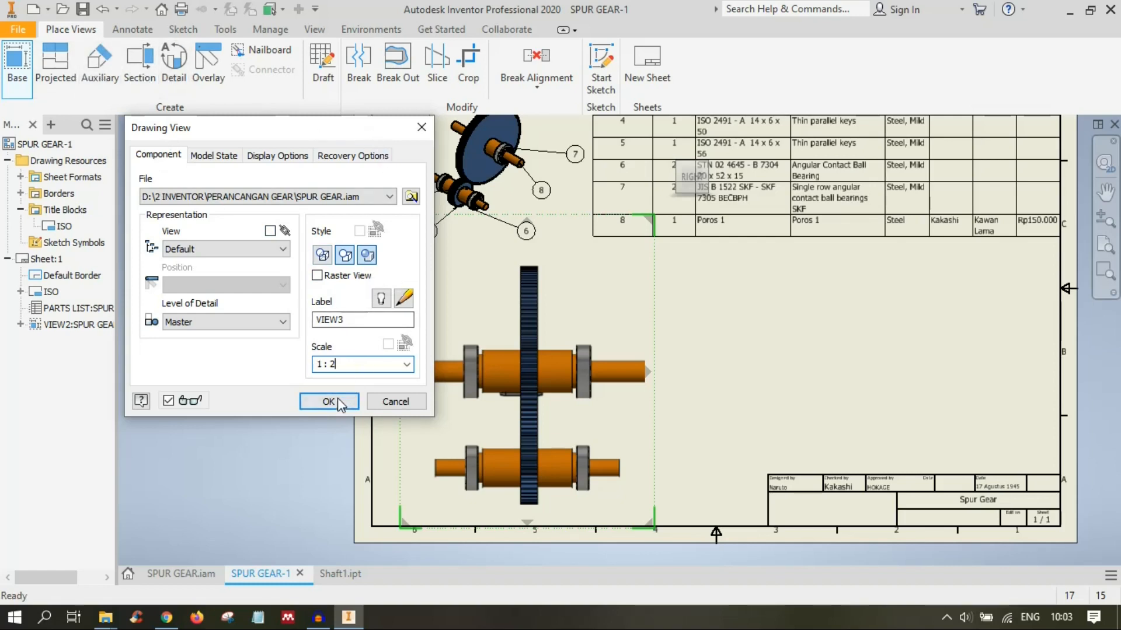
pyautogui.click(323, 255)
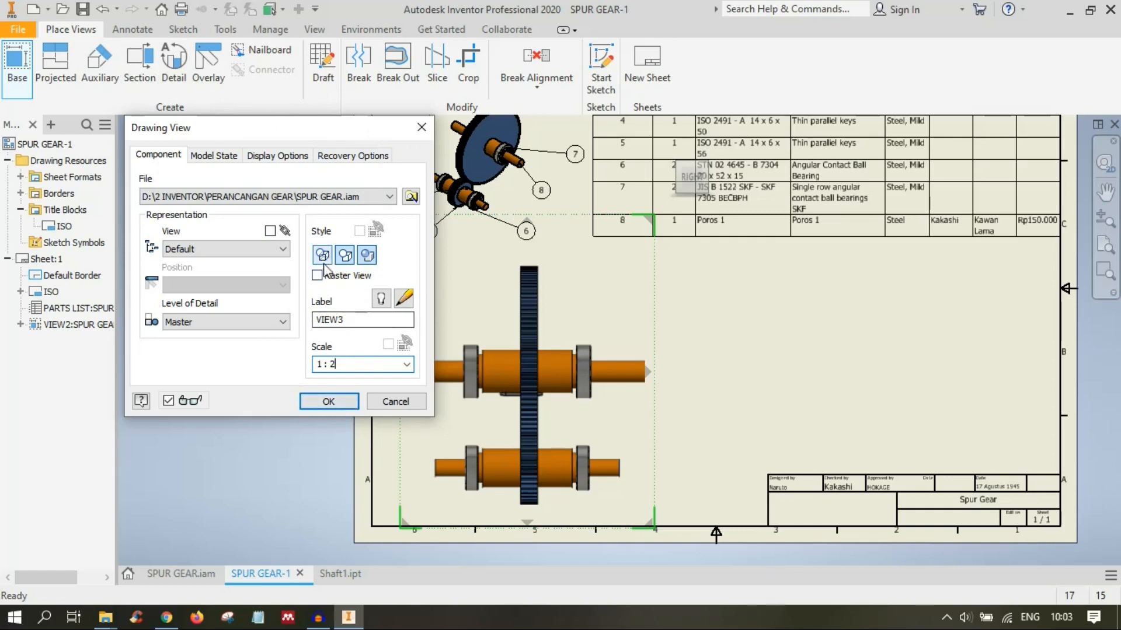
pyautogui.click(328, 402)
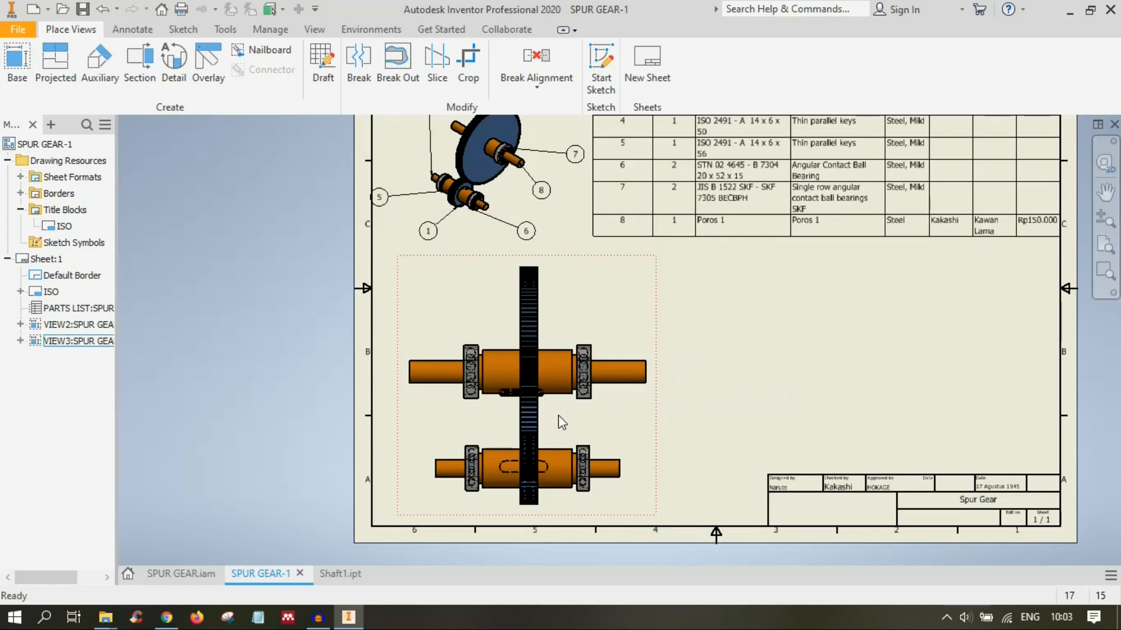
# Step: Edit the new base view to turn off its shaded display style
pyautogui.doubleClick(433, 347)
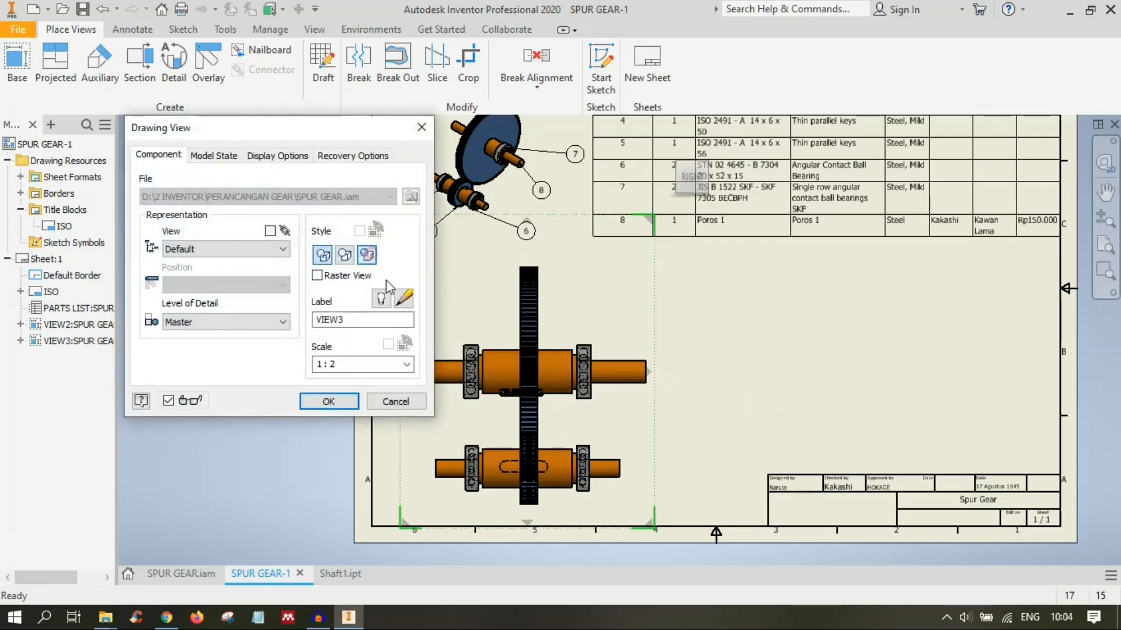
pyautogui.click(372, 255)
pyautogui.click(328, 400)
# Step: Create a projected view from the base view, showing the two gears face-on beside it below the parts list
pyautogui.moveTo(718, 347); pyautogui.dragTo(659, 335, button='middle')
pyautogui.click(57, 67)
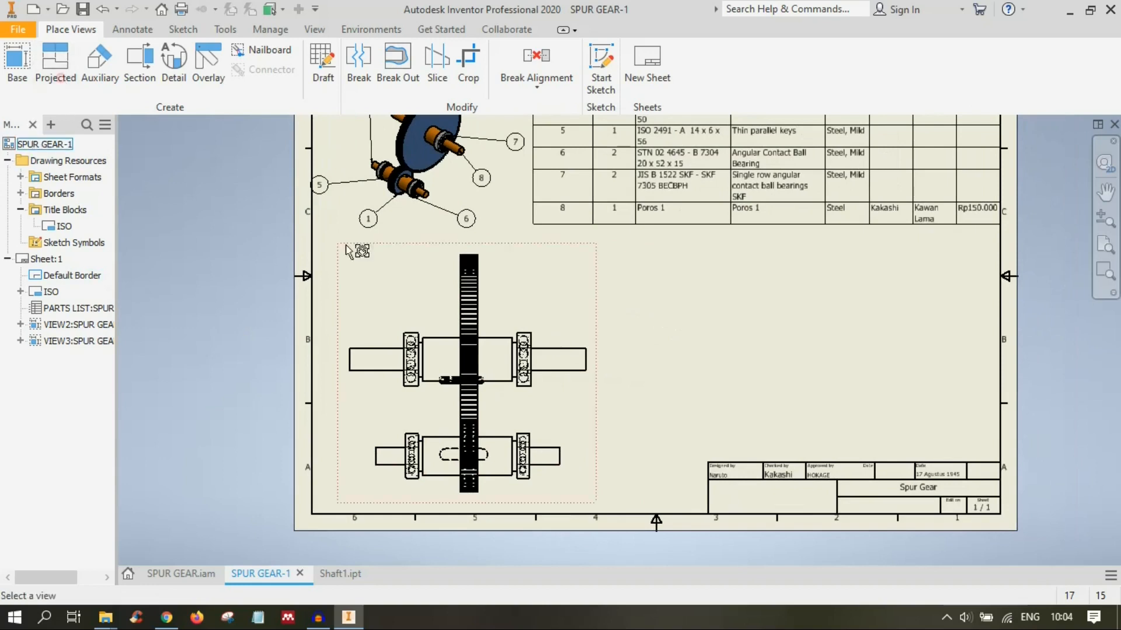
pyautogui.click(566, 409)
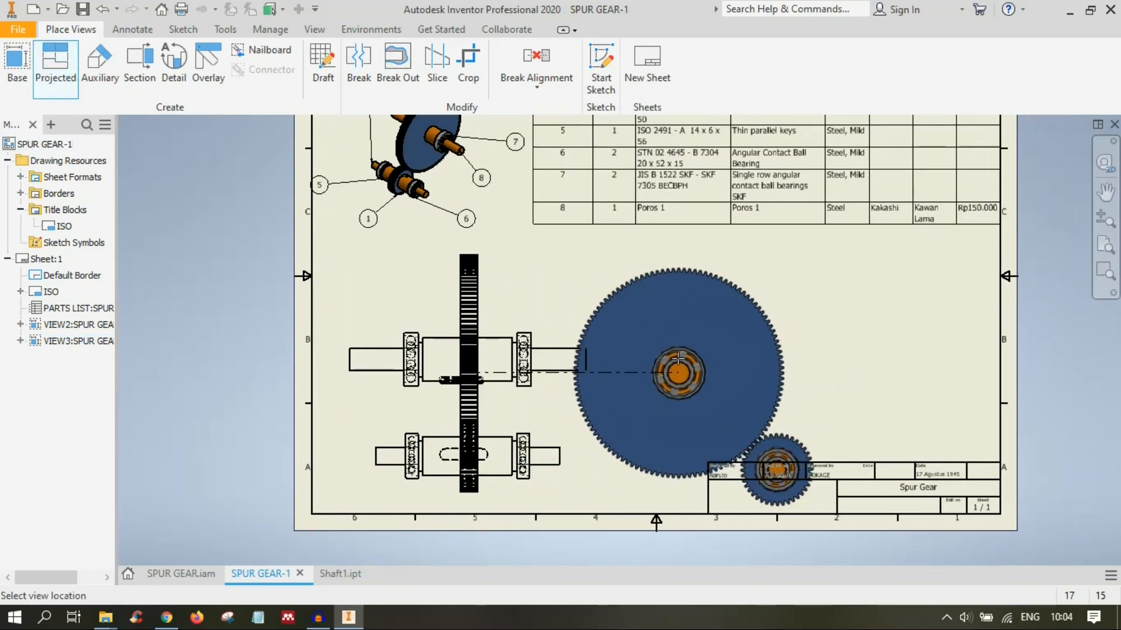
pyautogui.click(678, 358)
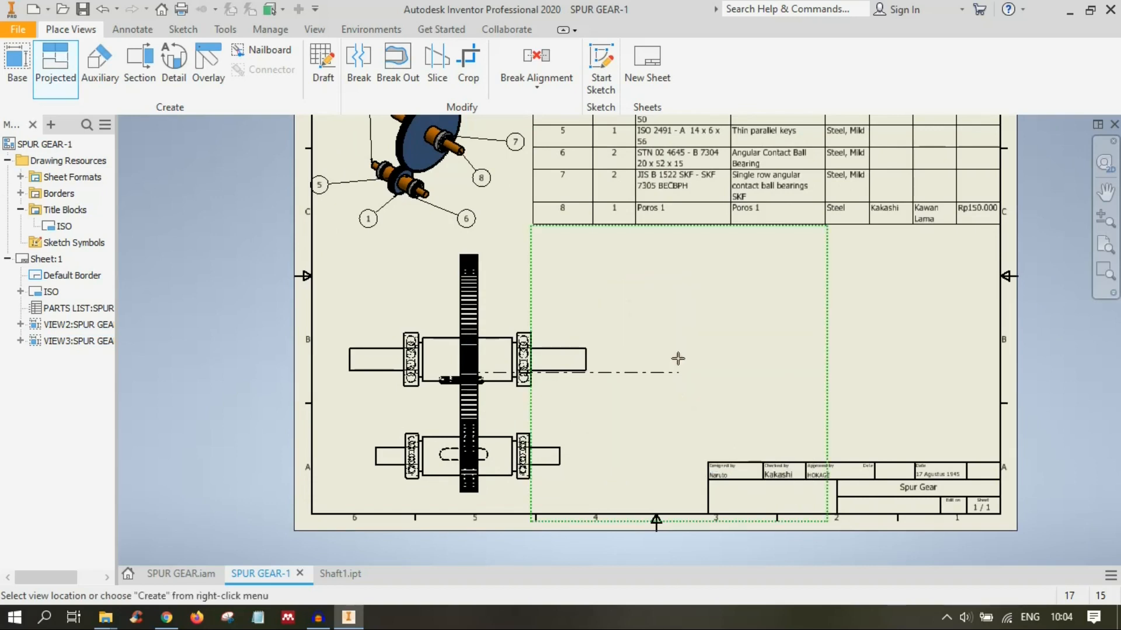
pyautogui.rightClick(678, 358)
pyautogui.click(727, 357)
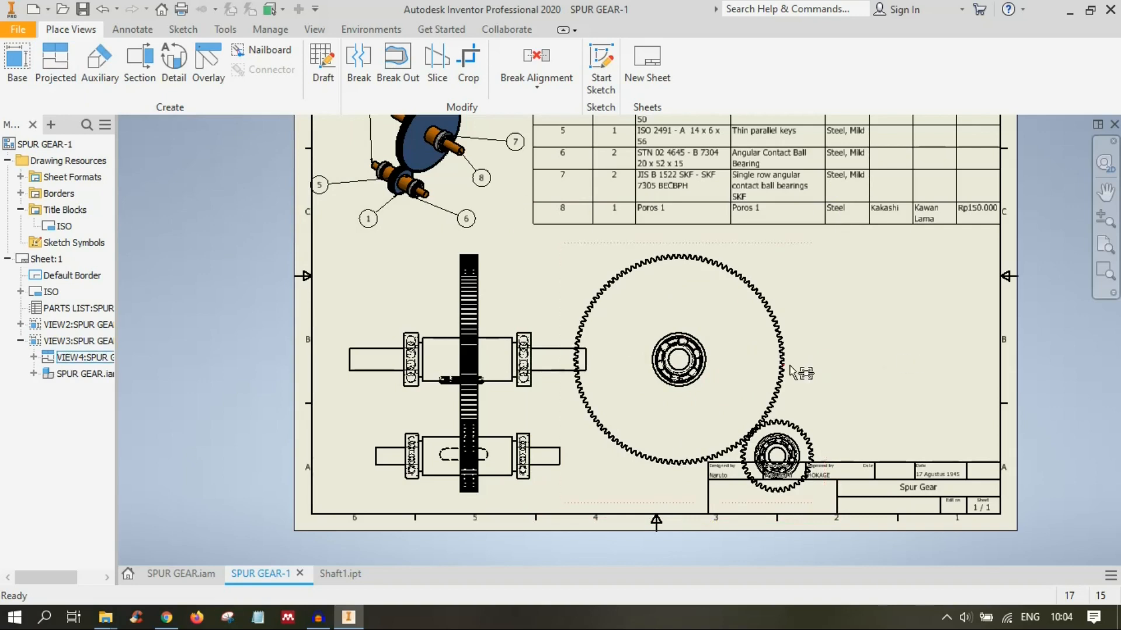
# Step: Reposition the base and projected views, shifting both up toward the parts list to reduce overlap with the title block
pyautogui.moveTo(817, 366); pyautogui.dragTo(843, 366)
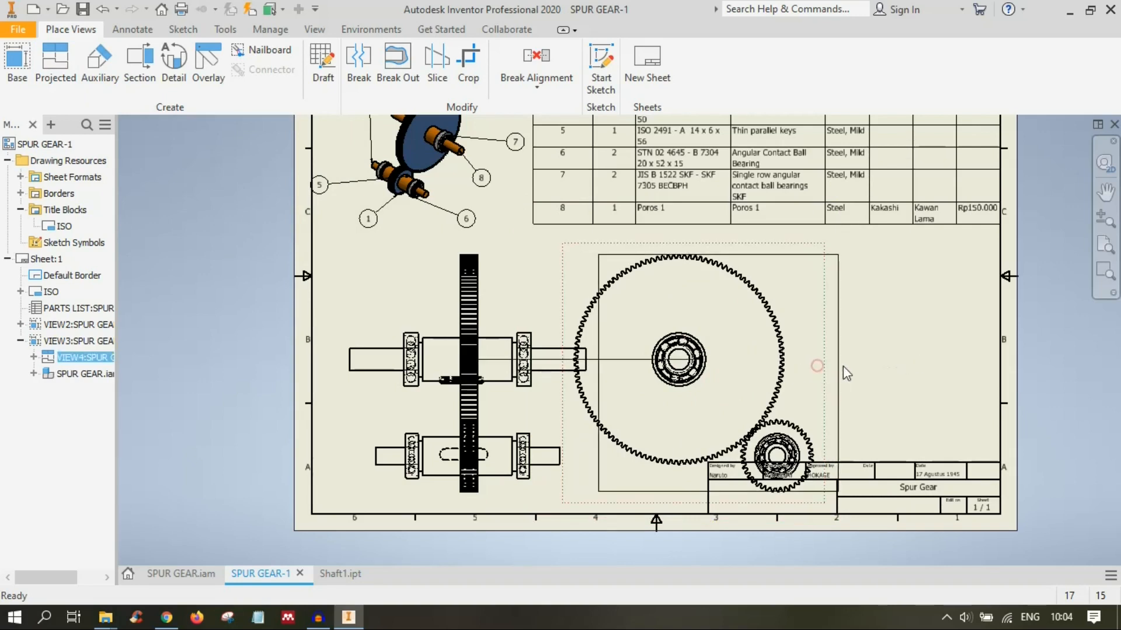
pyautogui.click(1059, 389)
pyautogui.scroll(3, 551, 459)
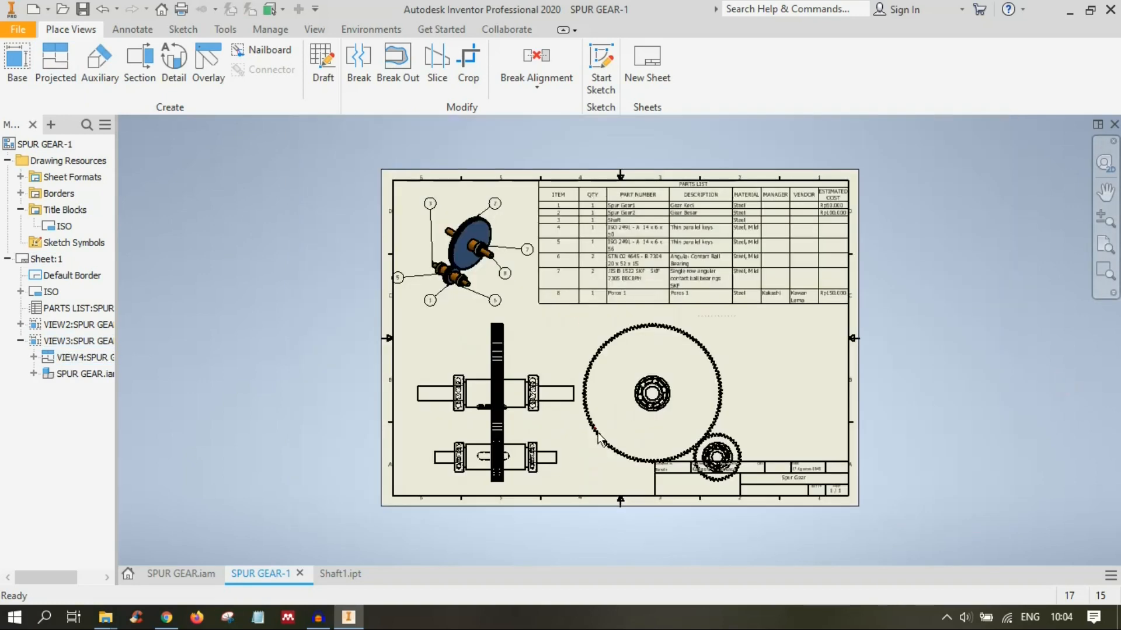
pyautogui.click(570, 314)
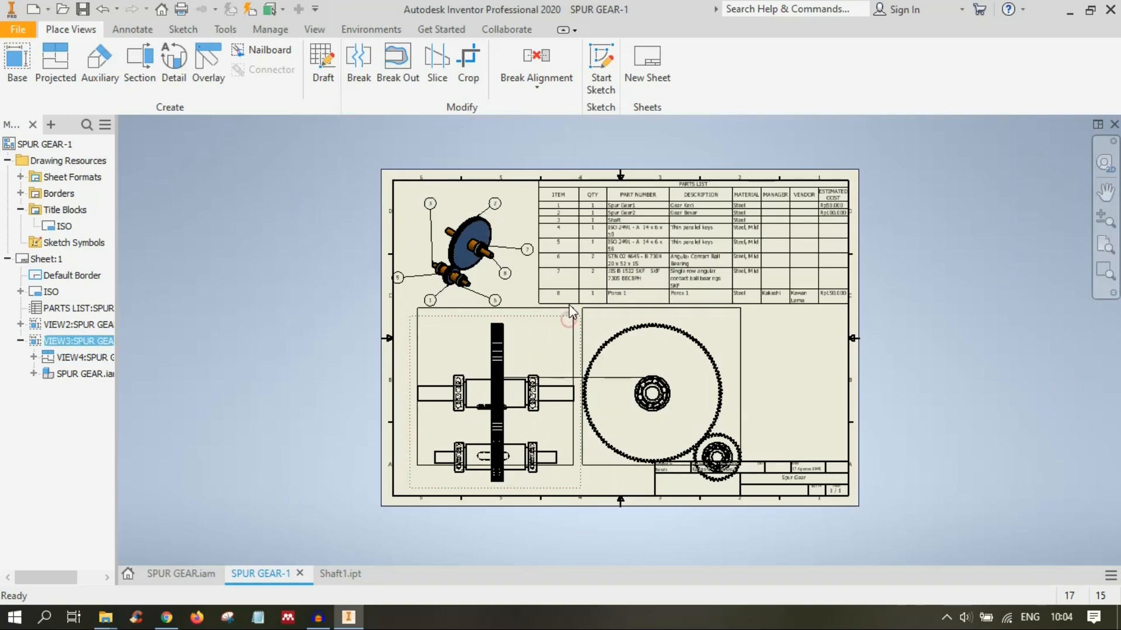
pyautogui.moveTo(569, 305); pyautogui.dragTo(566, 331)
pyautogui.click(570, 331)
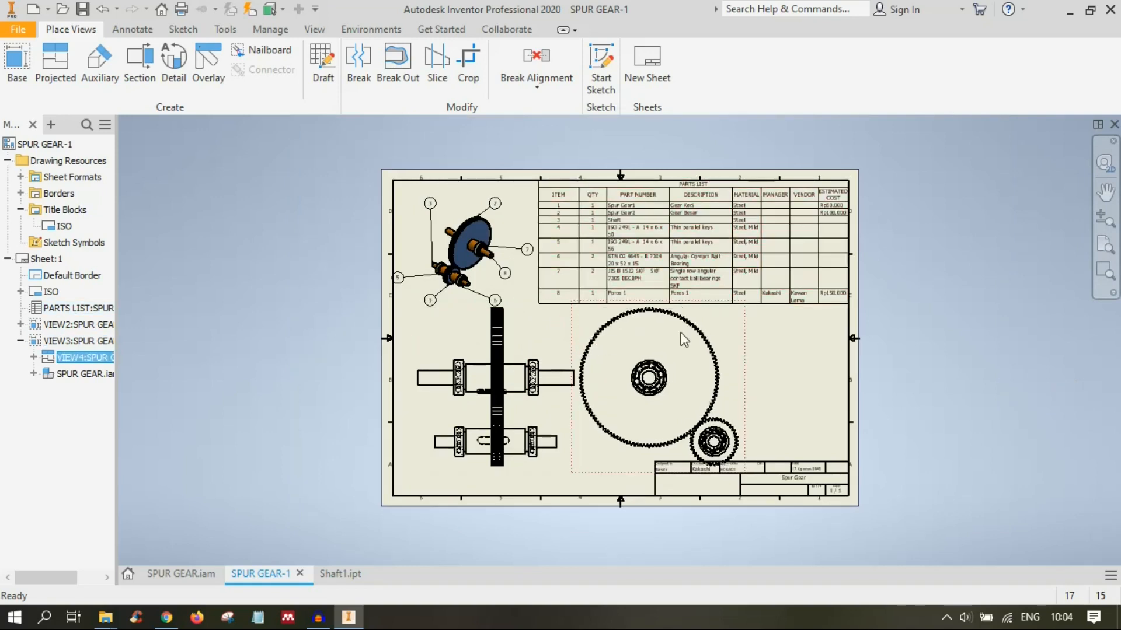
pyautogui.click(51, 292)
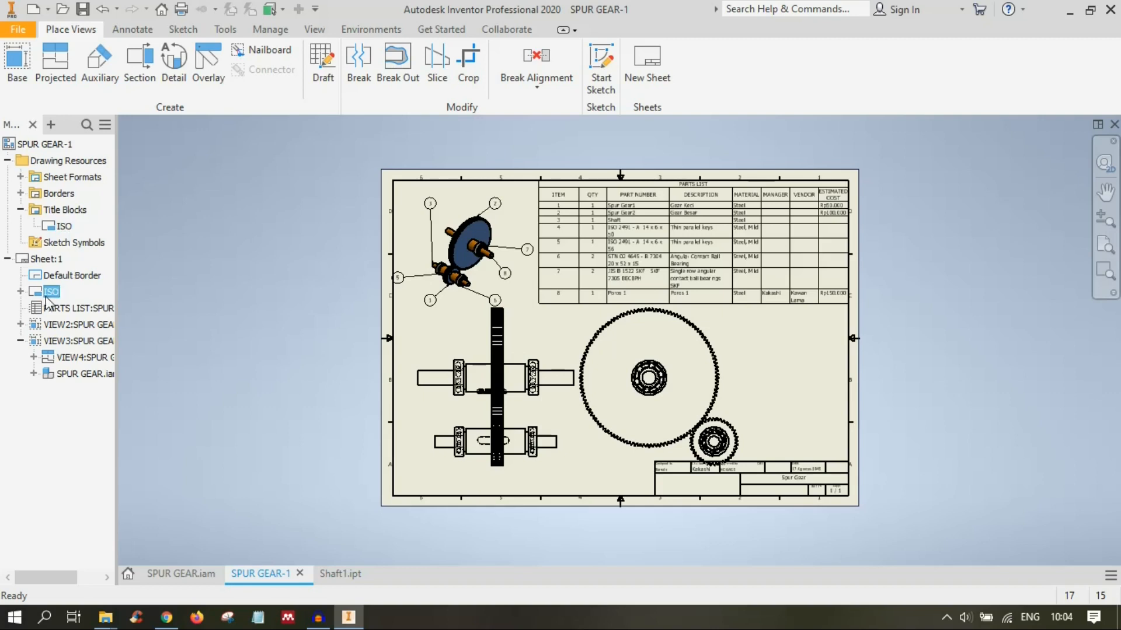
pyautogui.click(65, 307)
pyautogui.click(150, 313)
pyautogui.rightClick(38, 292)
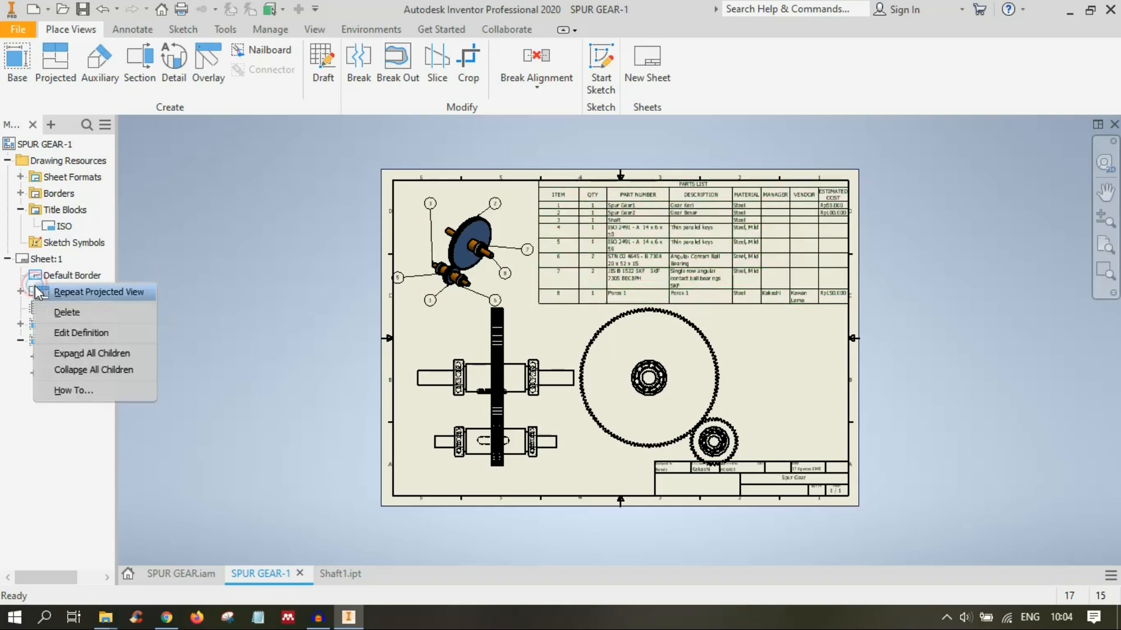
pyautogui.click(181, 240)
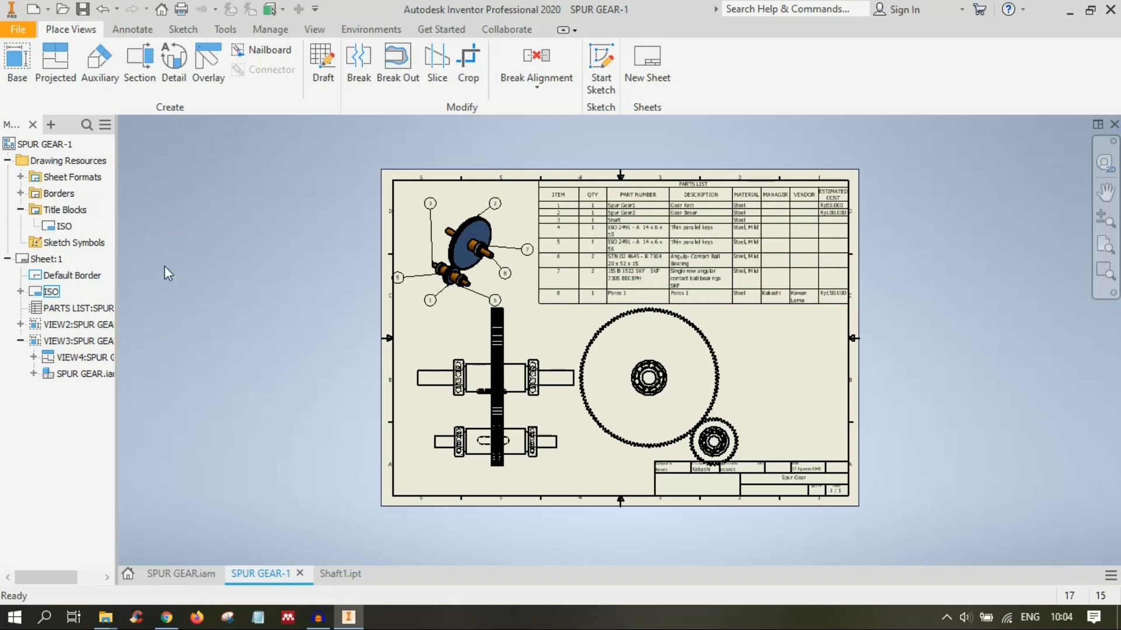
pyautogui.click(20, 177)
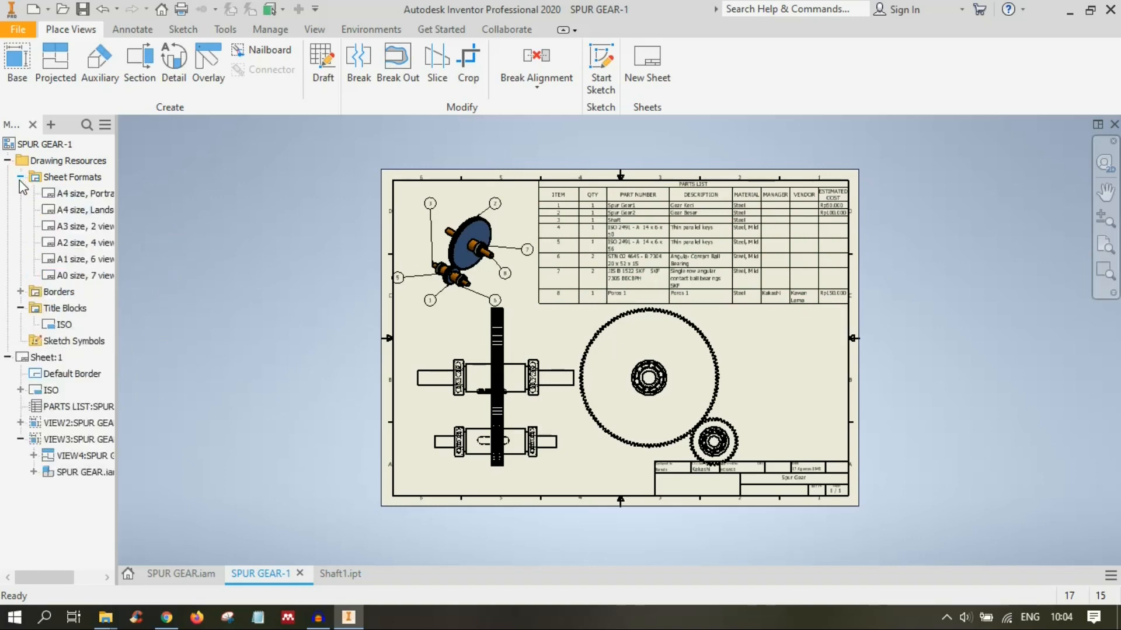
pyautogui.click(20, 177)
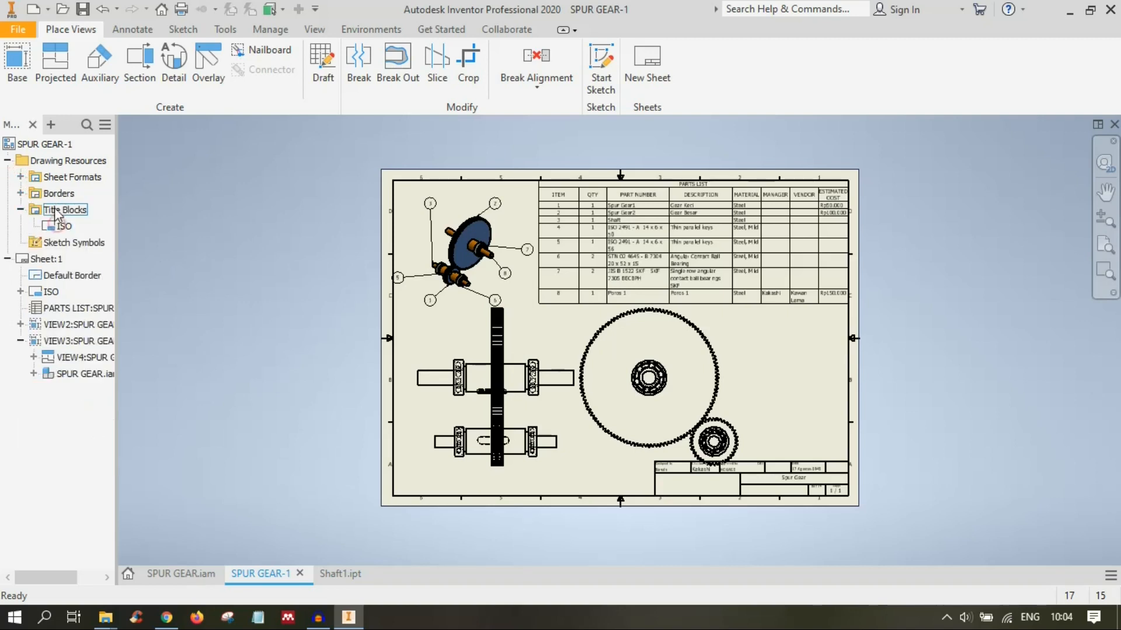
pyautogui.click(50, 207)
pyautogui.click(20, 209)
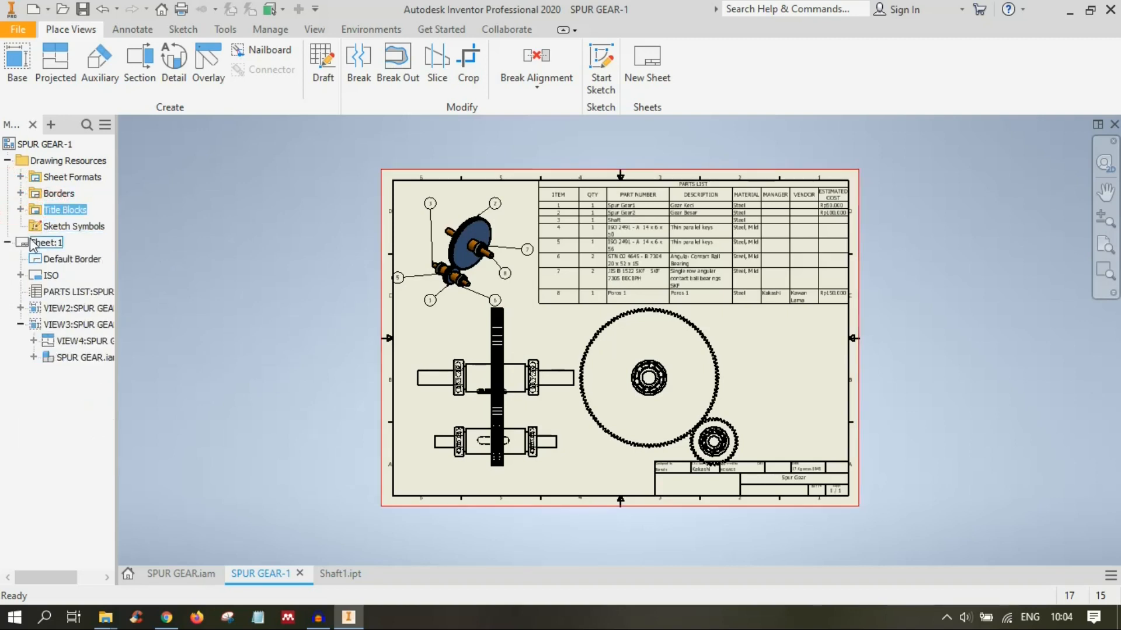
# Step: Change the drawing sheet's size to A2
pyautogui.rightClick(34, 242)
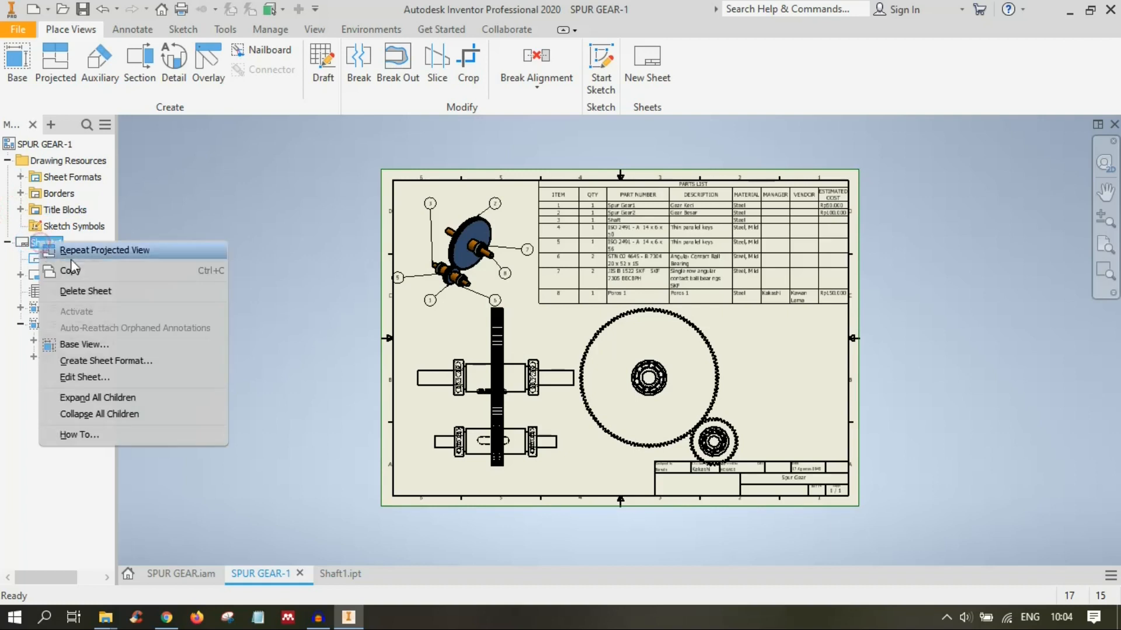
pyautogui.click(116, 377)
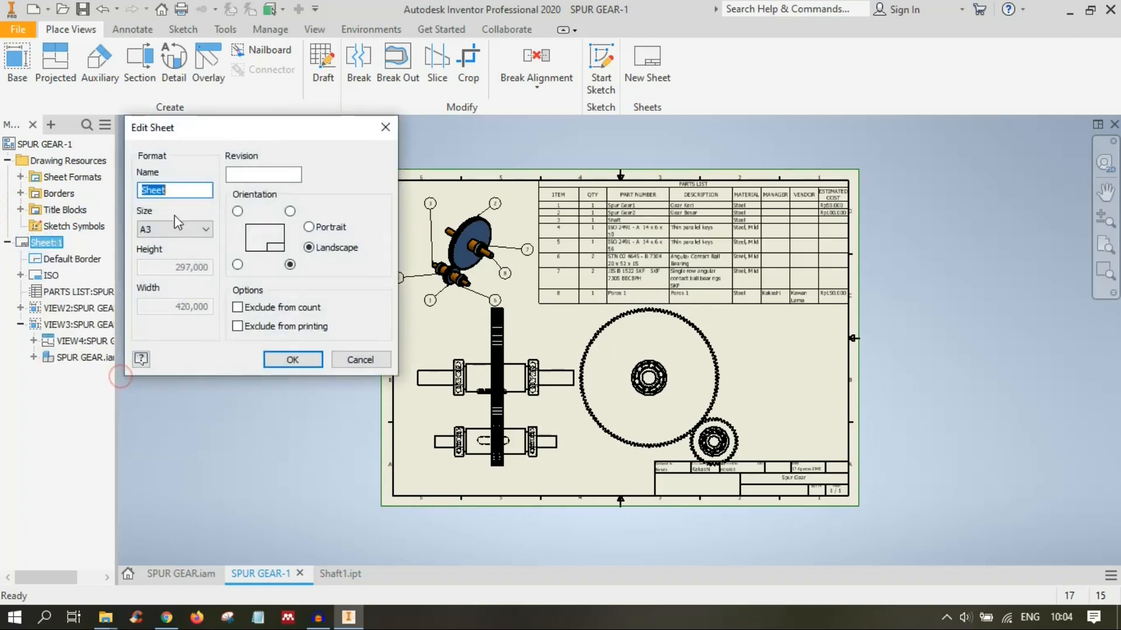
pyautogui.click(186, 229)
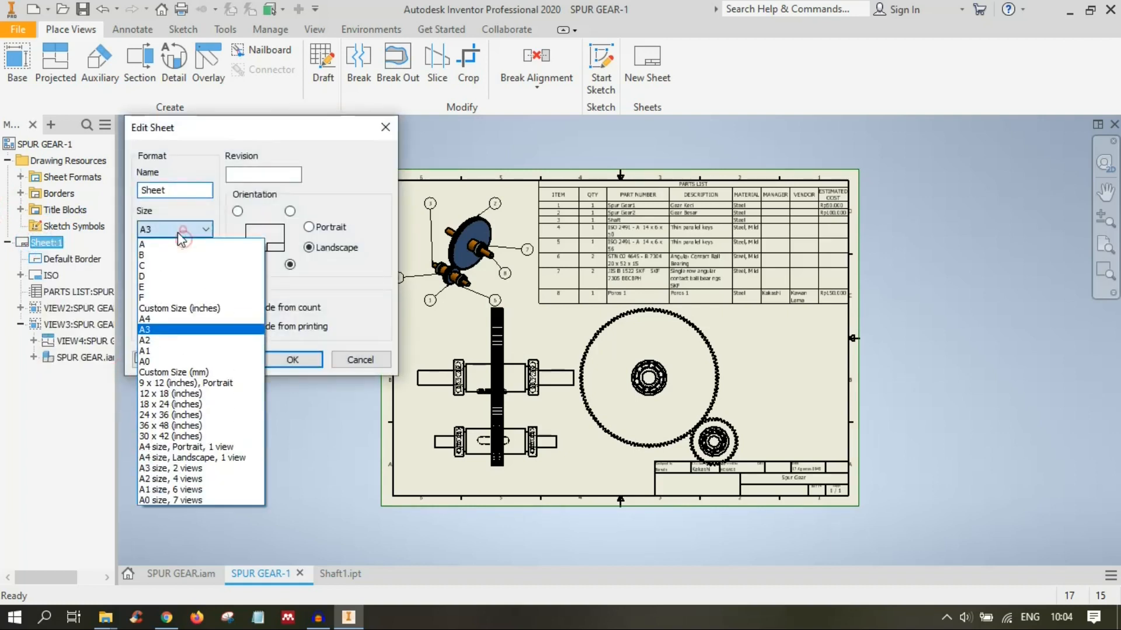
pyautogui.click(182, 339)
pyautogui.click(285, 361)
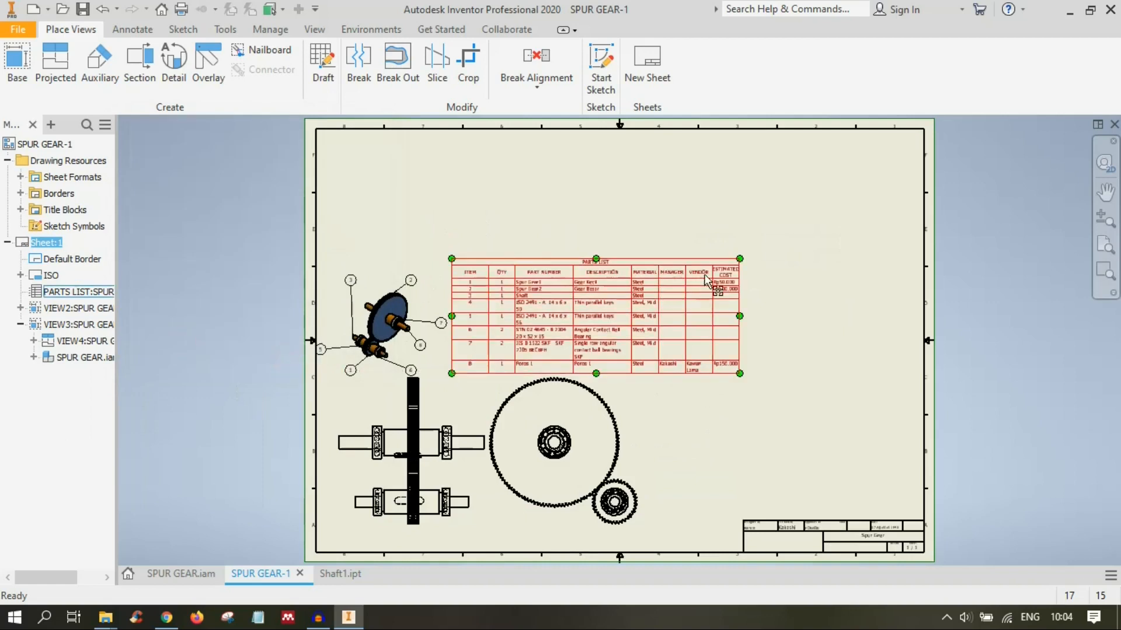
# Step: Move the parts list into the border's upper-right corner and shift the shaded isometric view up into the free space beside it
pyautogui.moveTo(707, 282); pyautogui.dragTo(912, 141)
pyautogui.click(813, 338)
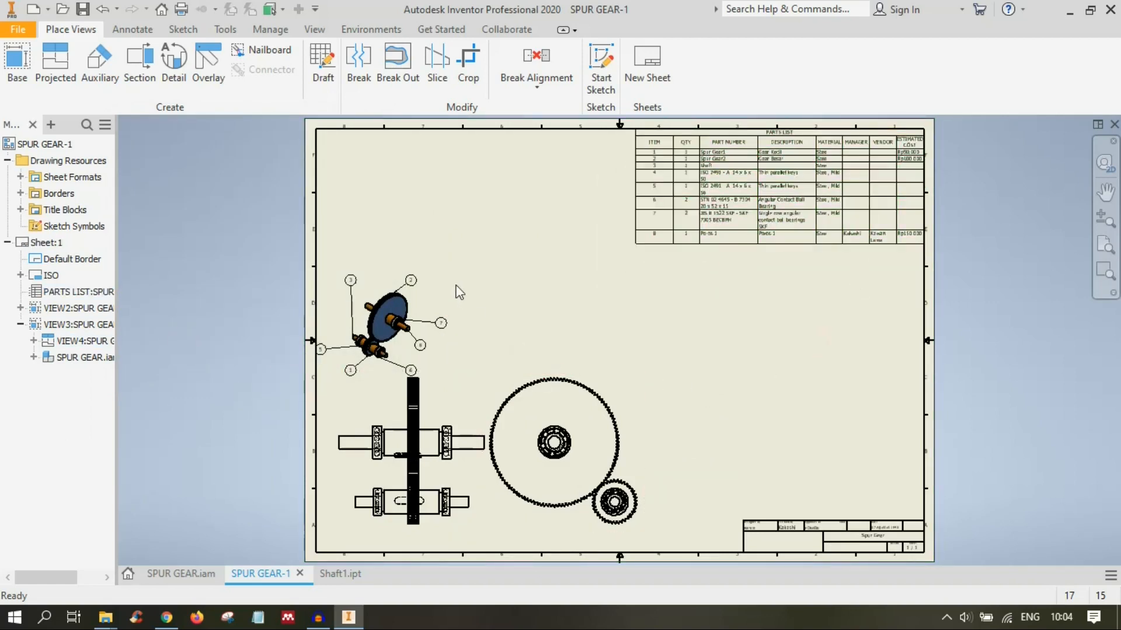
pyautogui.moveTo(397, 309); pyautogui.dragTo(463, 221)
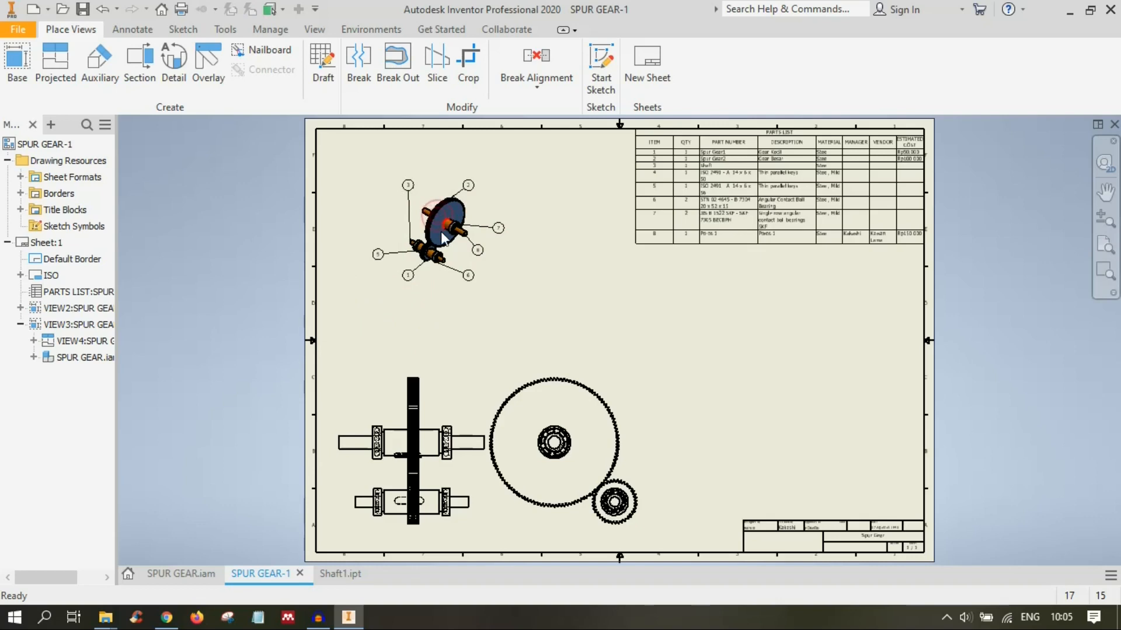
# Step: Set the shaded isometric view's scale to 1:2 and shift it slightly right so its balloons stay within the sheet
pyautogui.scroll(5, 440, 231)
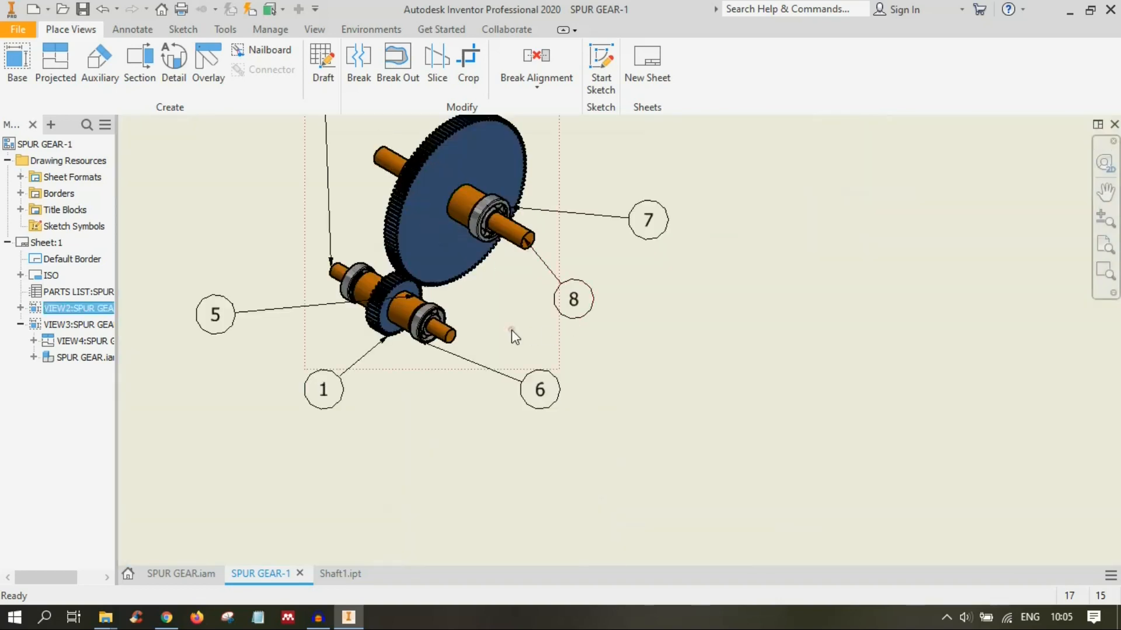
pyautogui.doubleClick(475, 331)
pyautogui.click(346, 364)
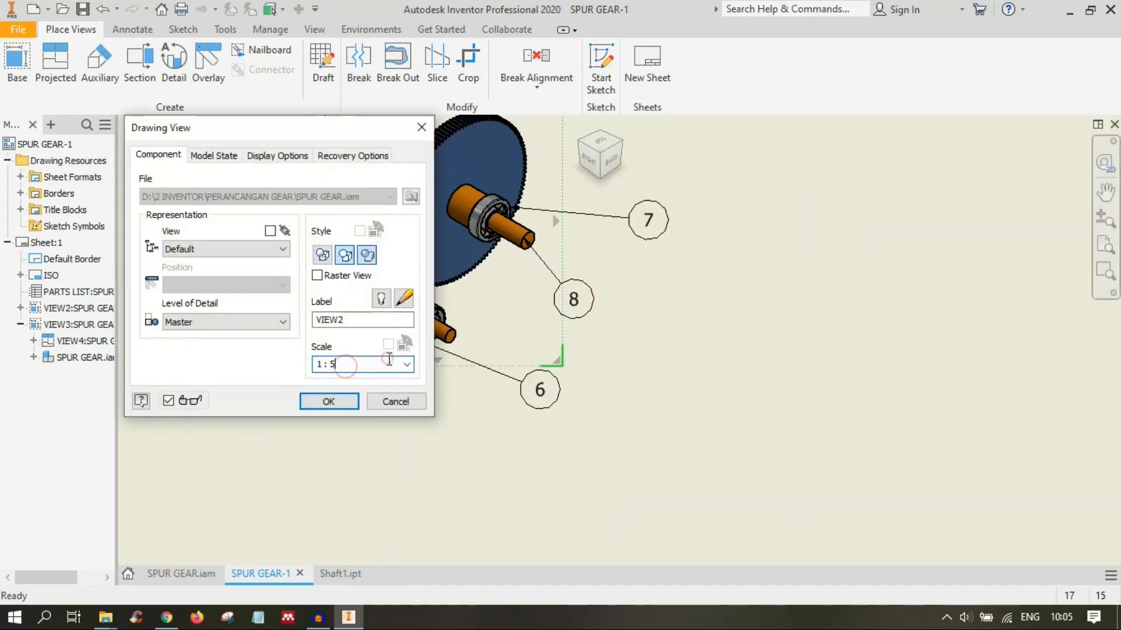
pyautogui.click(389, 359)
pyautogui.press('BackSpace')
pyautogui.write('2')
pyautogui.click(329, 401)
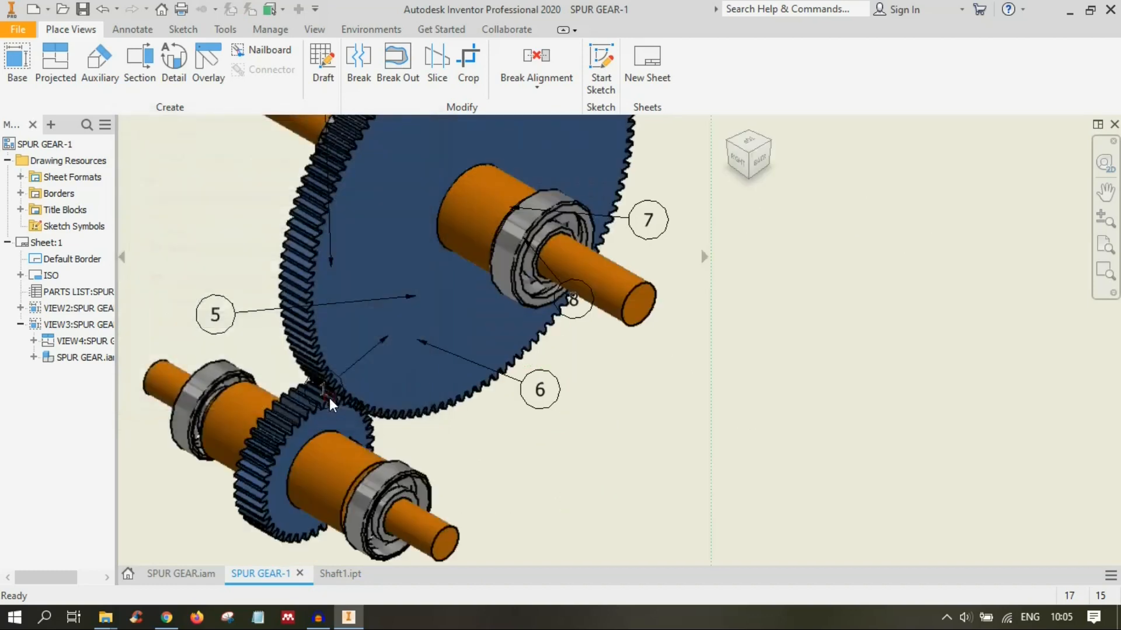
pyautogui.scroll(-5, 555, 361)
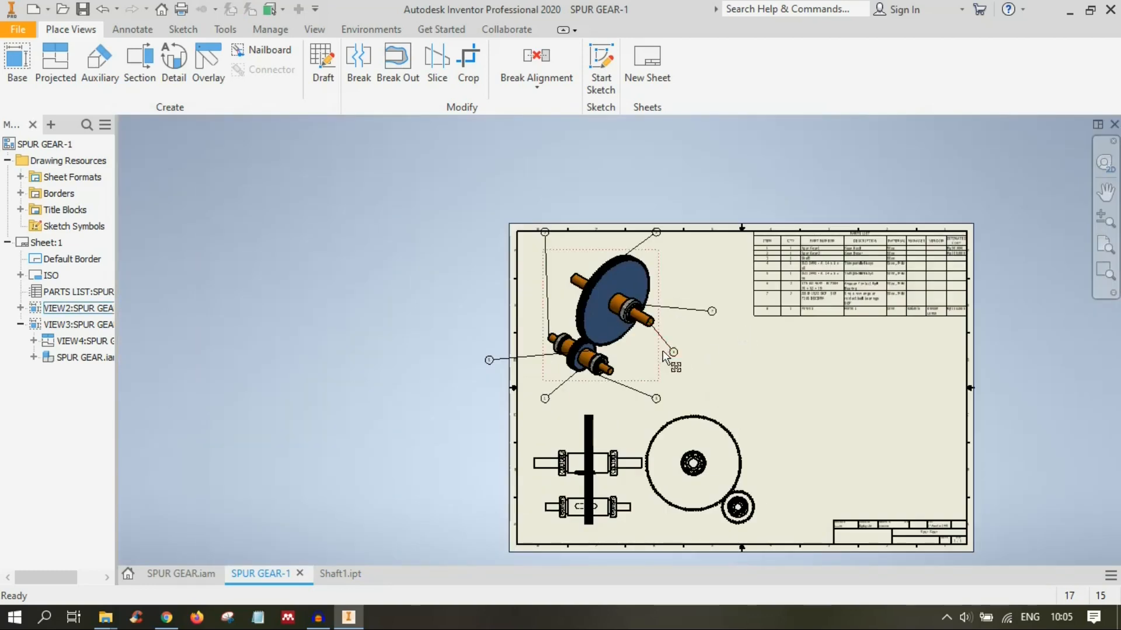
pyautogui.moveTo(657, 369); pyautogui.dragTo(688, 363)
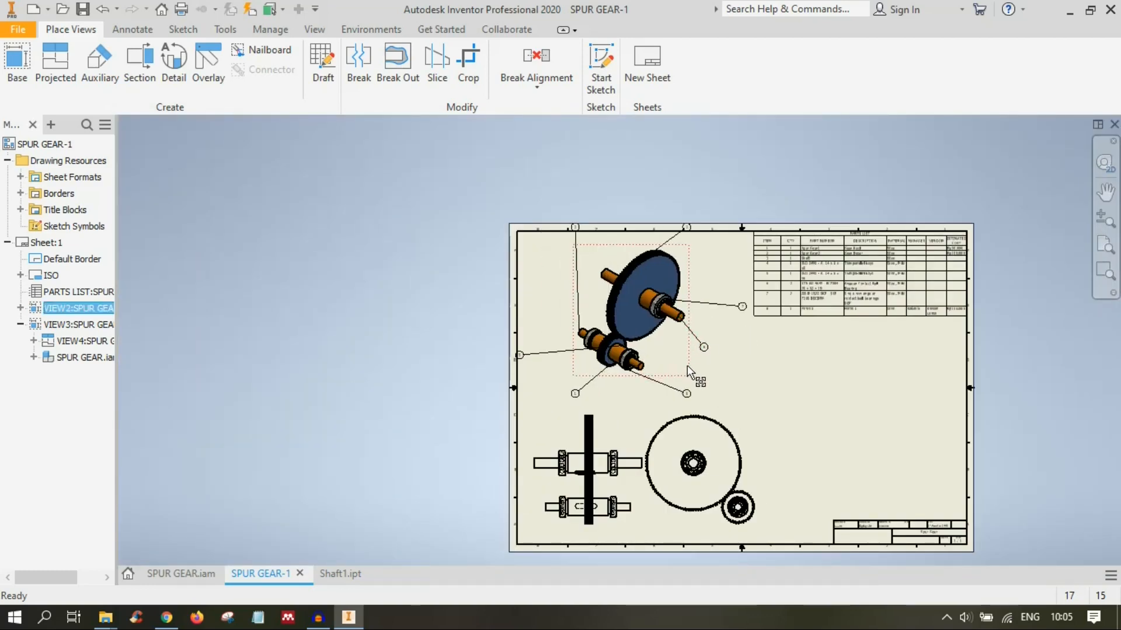
# Step: Move balloons 3, 2, 7, 8, 6, 1 and 5 closer to their parts around the enlarged isometric view
pyautogui.scroll(4, 645, 260)
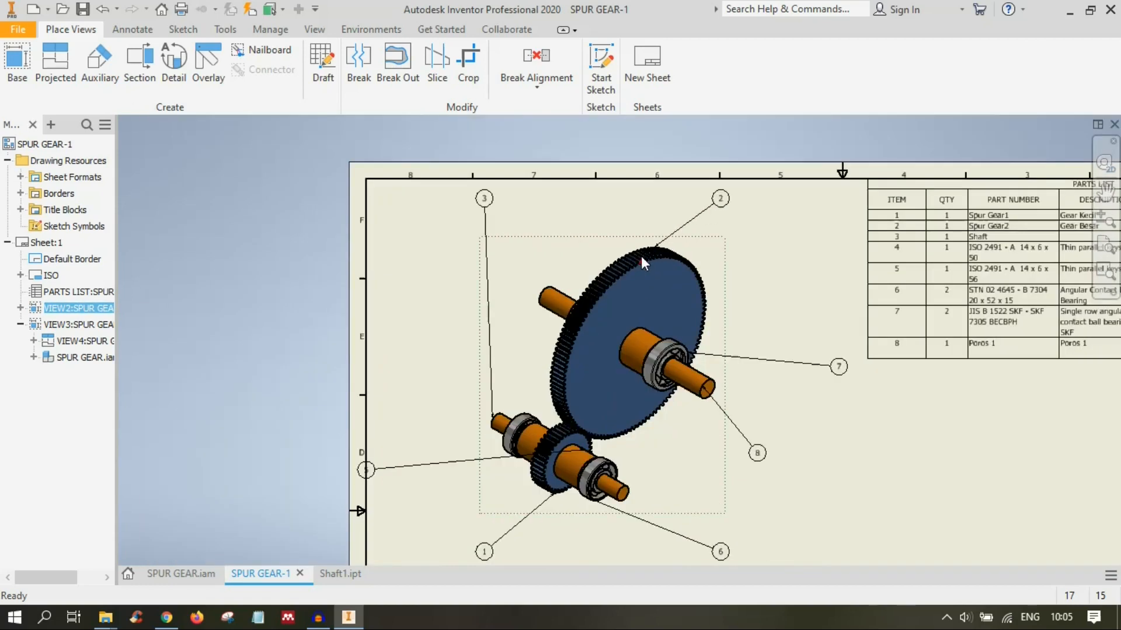
pyautogui.click(486, 199)
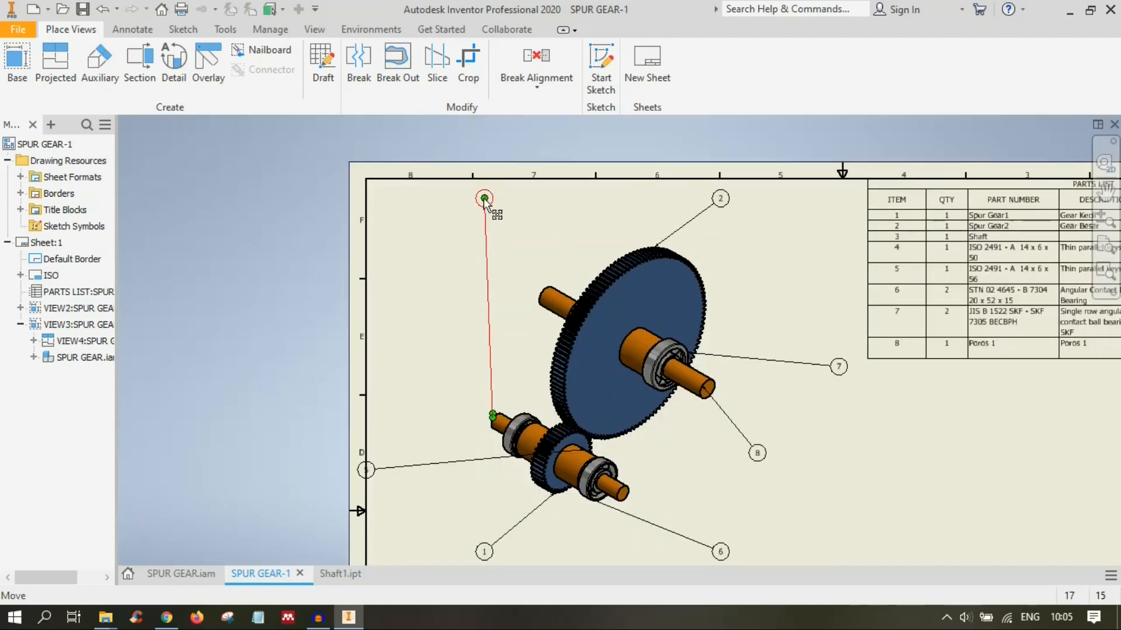
pyautogui.moveTo(484, 211); pyautogui.dragTo(465, 346)
pyautogui.click(719, 200)
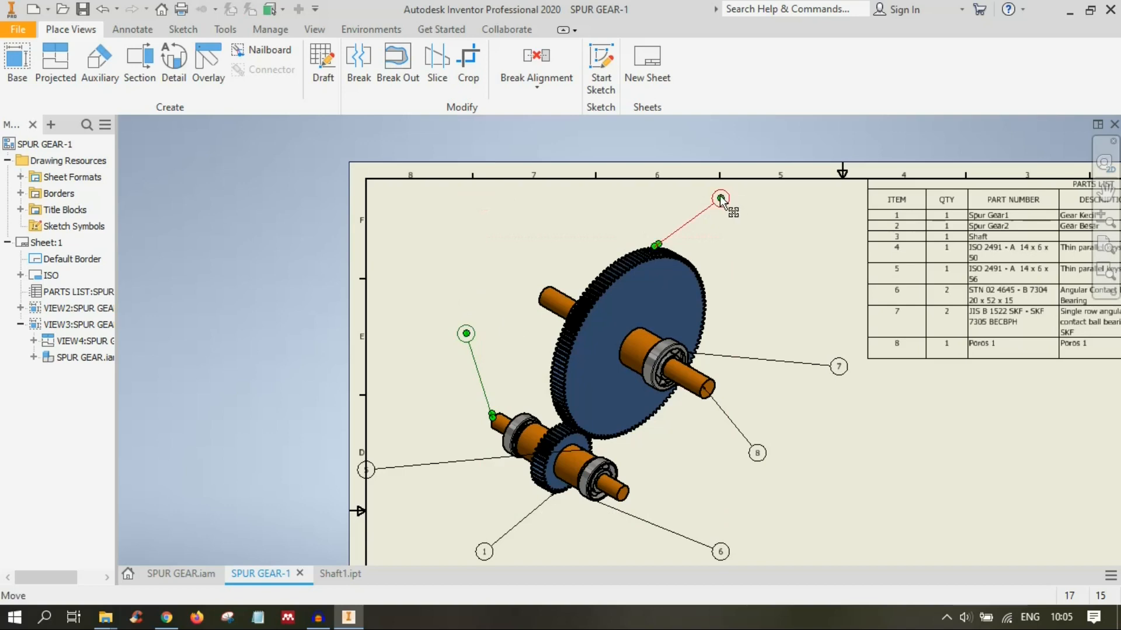
pyautogui.moveTo(721, 198); pyautogui.dragTo(616, 214)
pyautogui.click(838, 366)
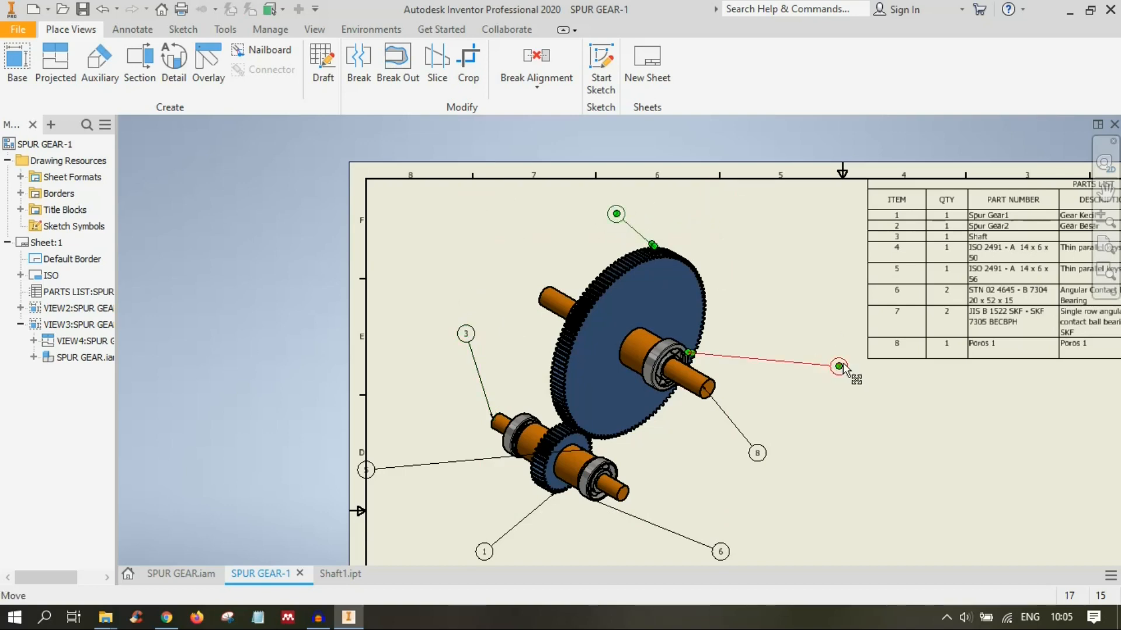
pyautogui.moveTo(838, 367); pyautogui.dragTo(747, 353)
pyautogui.moveTo(758, 454); pyautogui.dragTo(735, 421)
pyautogui.click(730, 552)
pyautogui.moveTo(728, 557); pyautogui.dragTo(635, 530)
pyautogui.moveTo(486, 553); pyautogui.dragTo(523, 529)
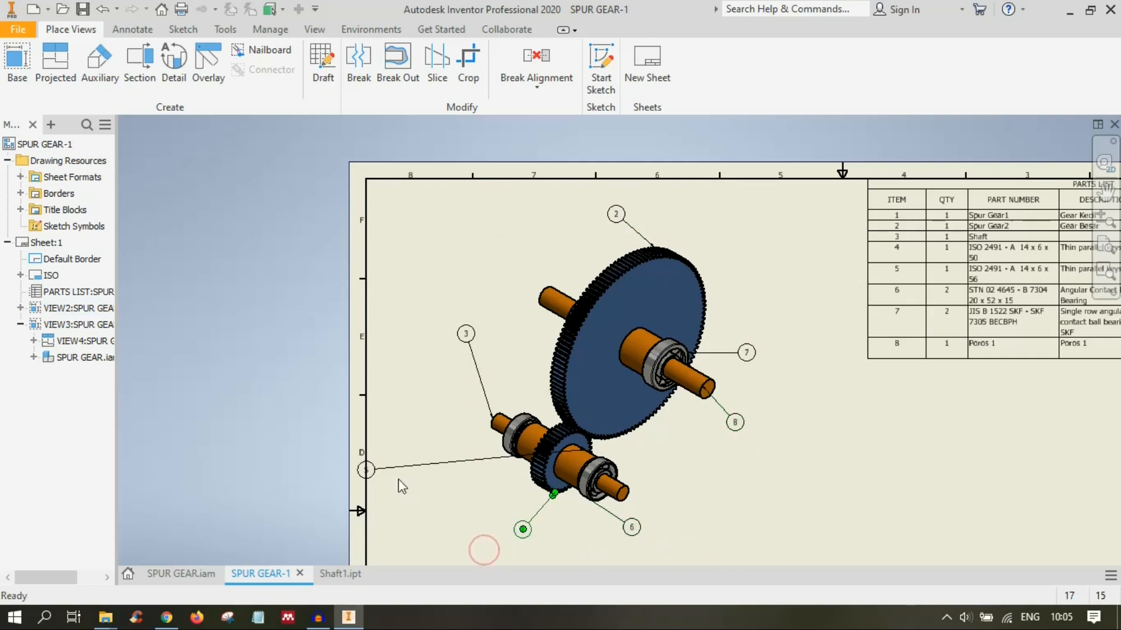
pyautogui.moveTo(367, 469); pyautogui.dragTo(488, 489)
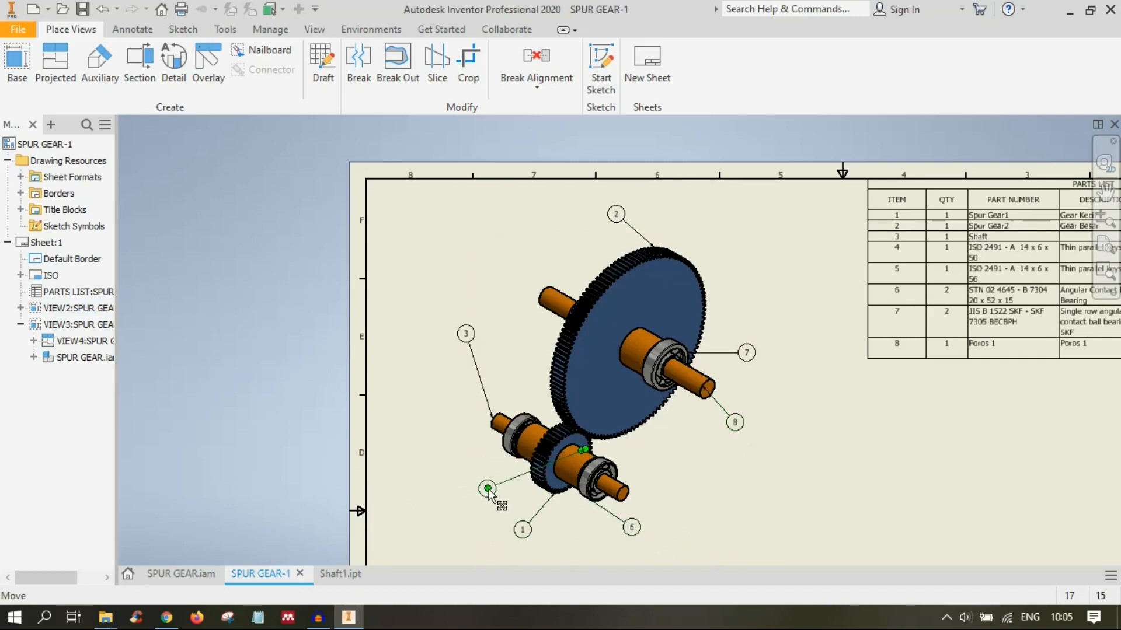
# Step: Nudge the shaded isometric view slightly up and to the left on the sheet
pyautogui.moveTo(811, 488); pyautogui.dragTo(761, 427, button='middle')
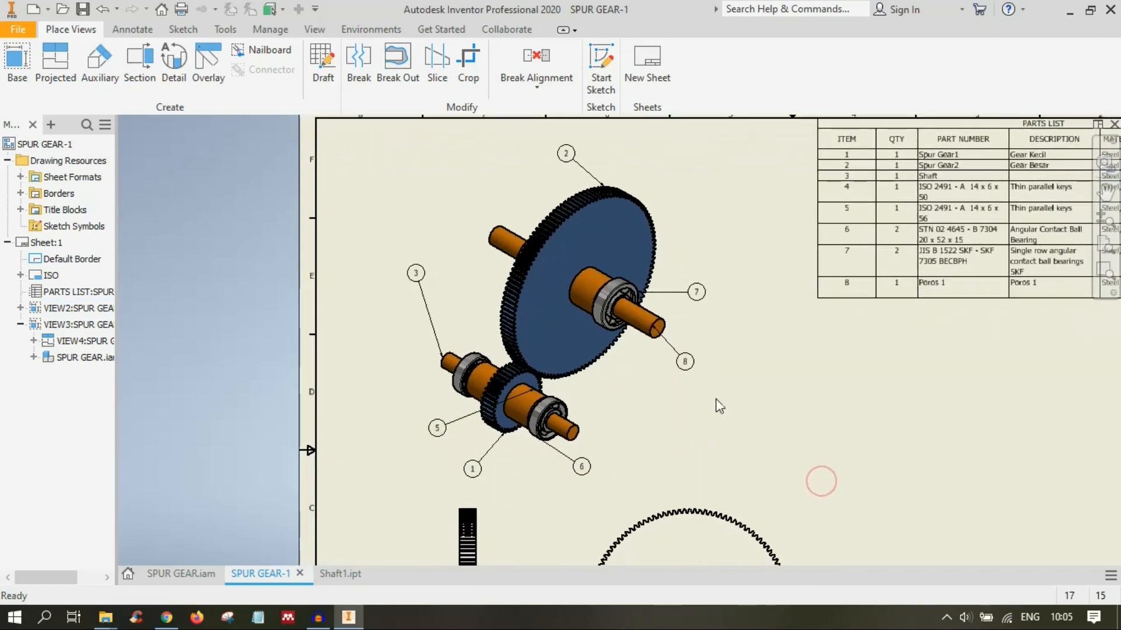
pyautogui.moveTo(670, 426)
pyautogui.mouseDown()
pyautogui.moveTo(608, 377)
pyautogui.moveTo(733, 426)
pyautogui.moveTo(760, 380)
pyautogui.moveTo(663, 409)
pyautogui.moveTo(661, 424)
pyautogui.mouseUp()
pyautogui.click(903, 422)
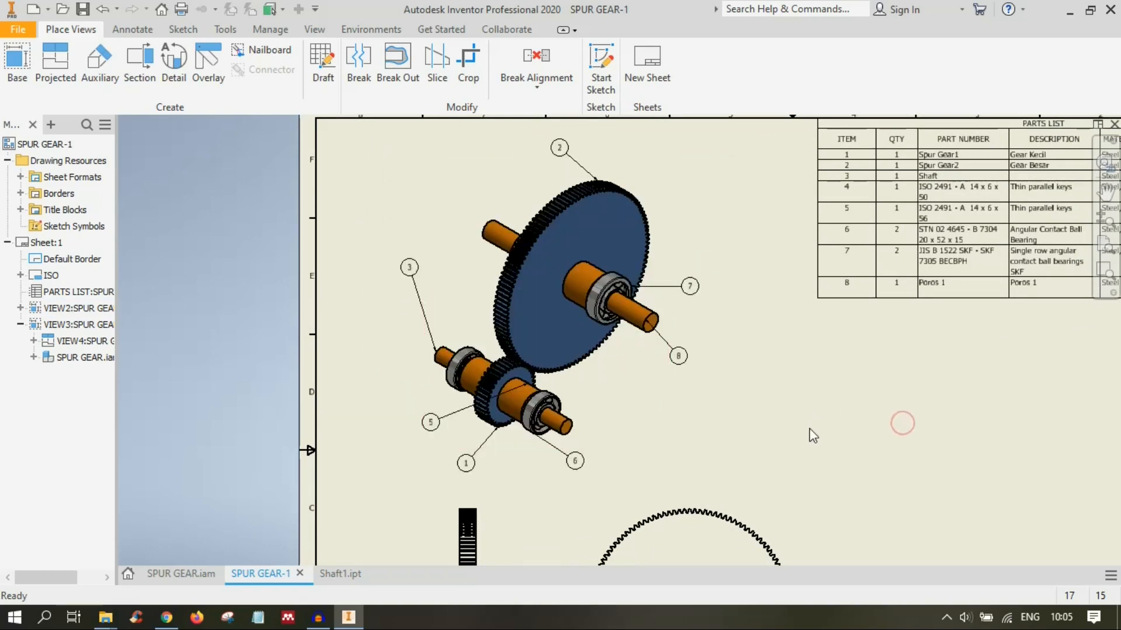
pyautogui.scroll(-5, 809, 429)
pyautogui.scroll(4, 638, 418)
pyautogui.scroll(2, 766, 416)
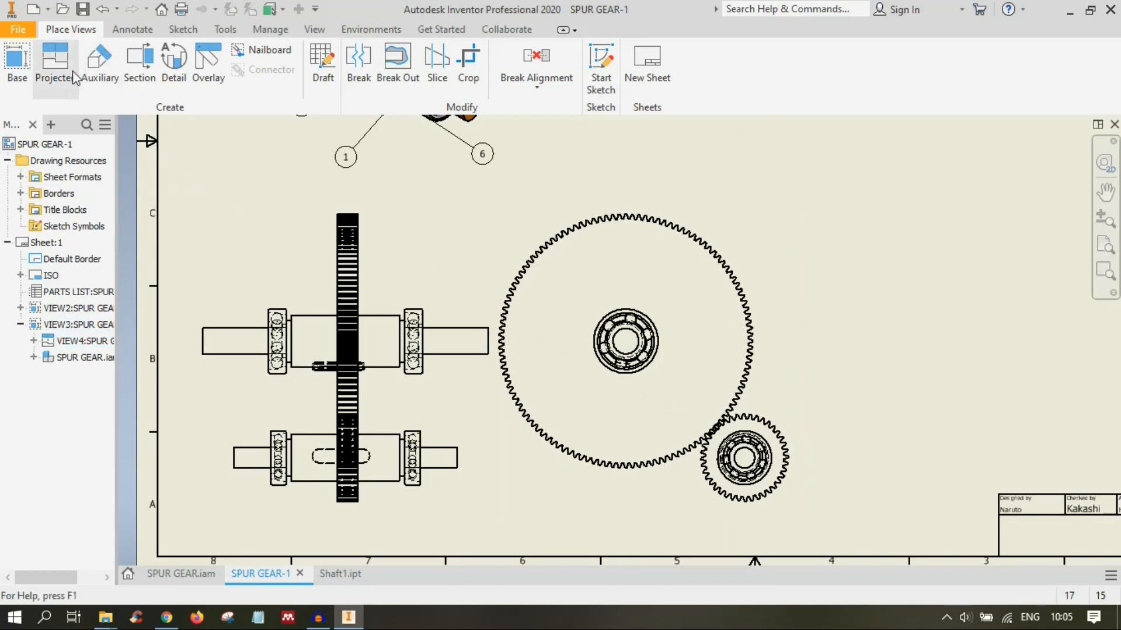
pyautogui.click(55, 64)
pyautogui.click(420, 253)
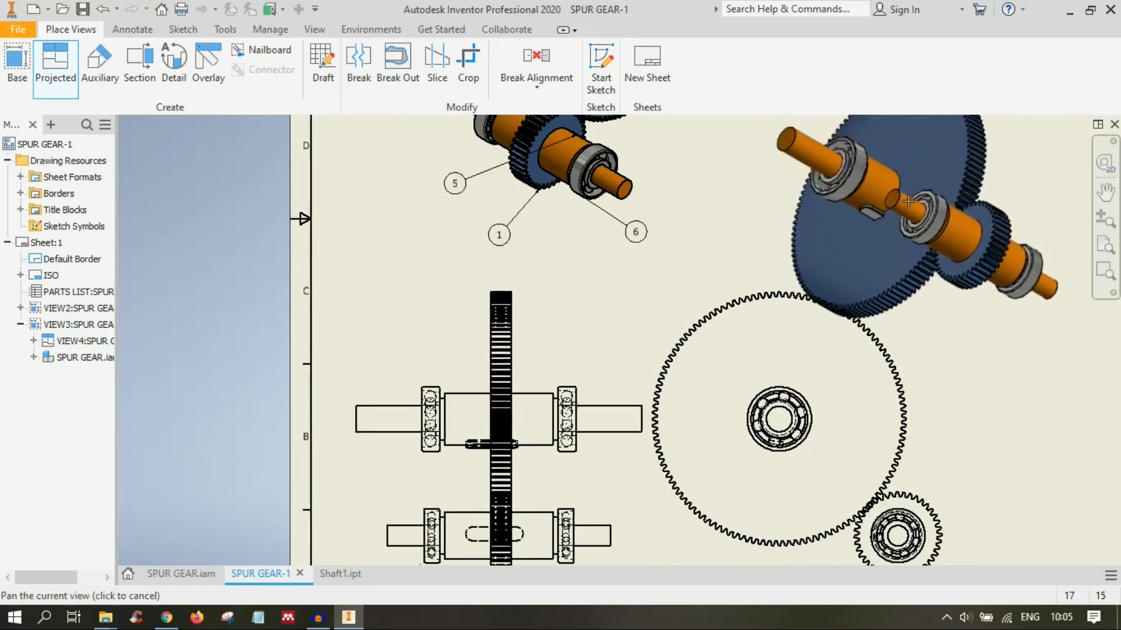
pyautogui.moveTo(902, 170); pyautogui.dragTo(415, 303, button='middle')
pyautogui.rightClick(480, 335)
pyautogui.click(480, 334)
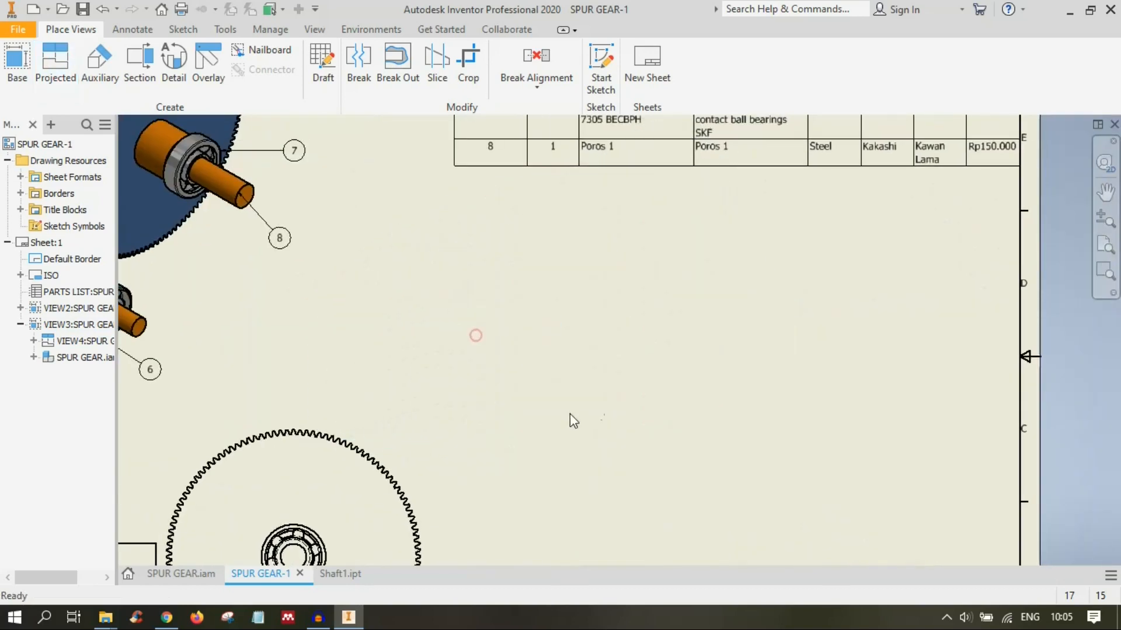
pyautogui.moveTo(233, 509); pyautogui.dragTo(462, 211, button='middle')
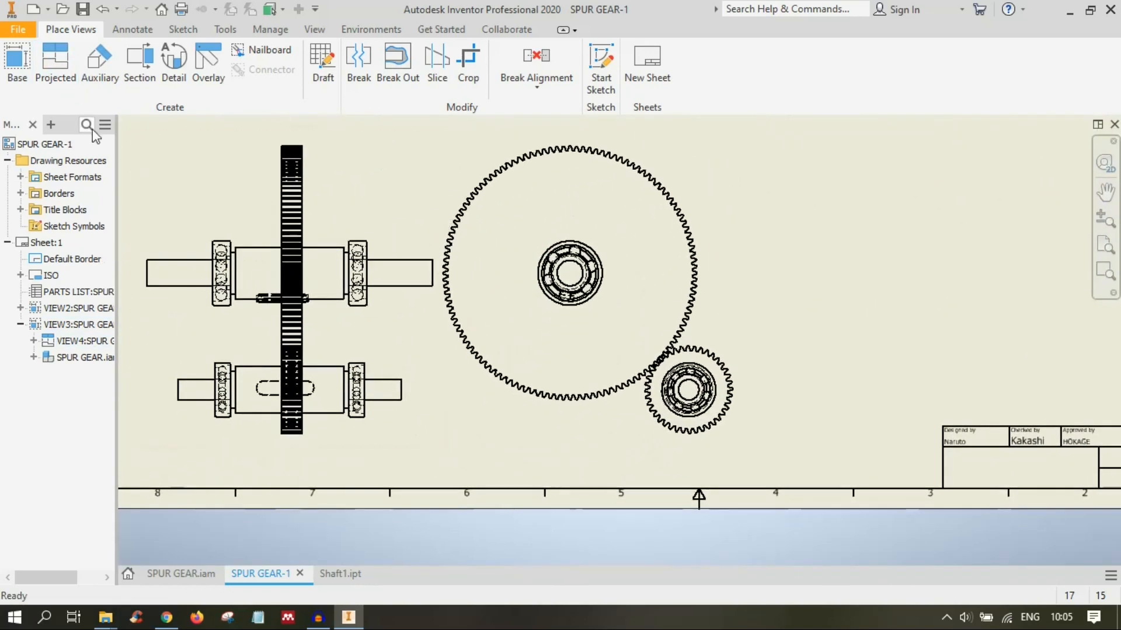
pyautogui.click(109, 67)
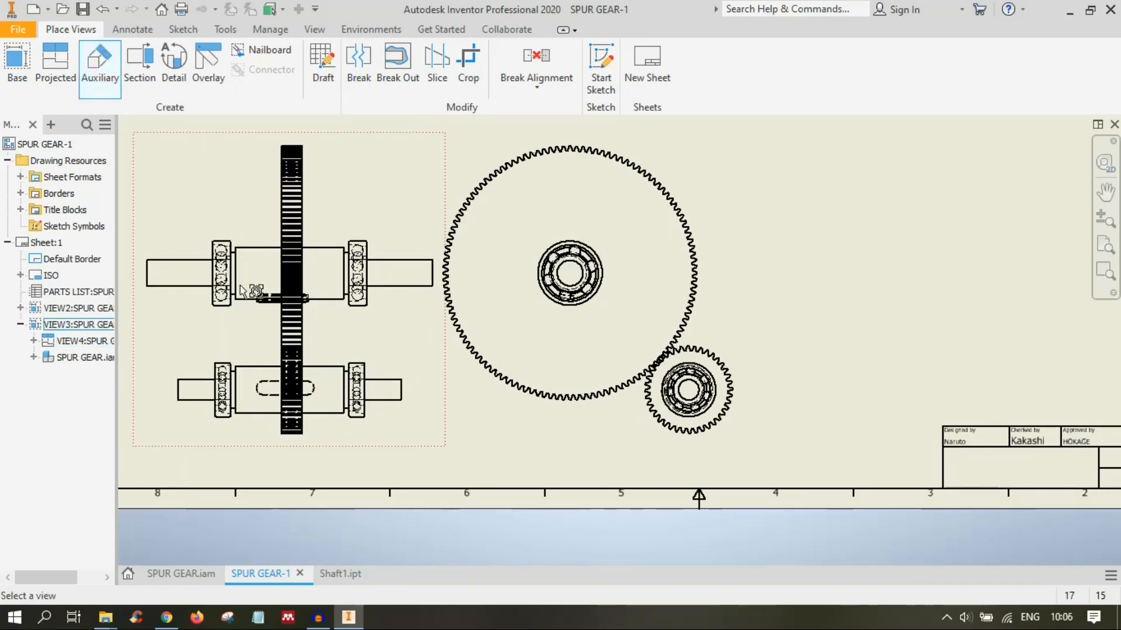
pyautogui.click(604, 157)
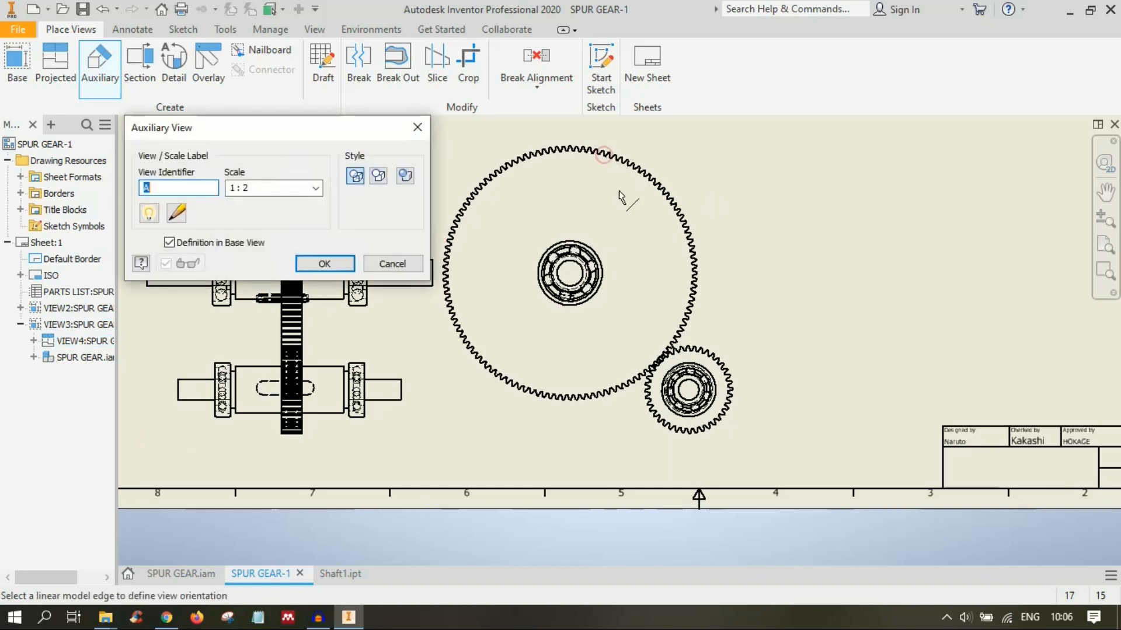
pyautogui.click(601, 153)
pyautogui.moveTo(572, 250); pyautogui.dragTo(737, 202, button='middle')
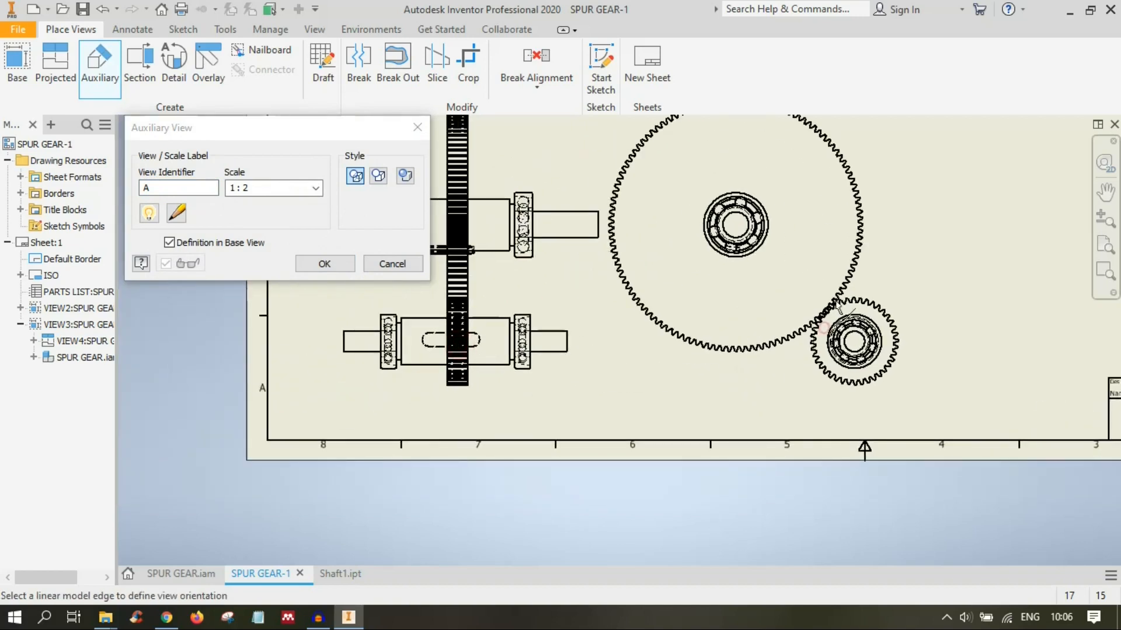
pyautogui.click(414, 266)
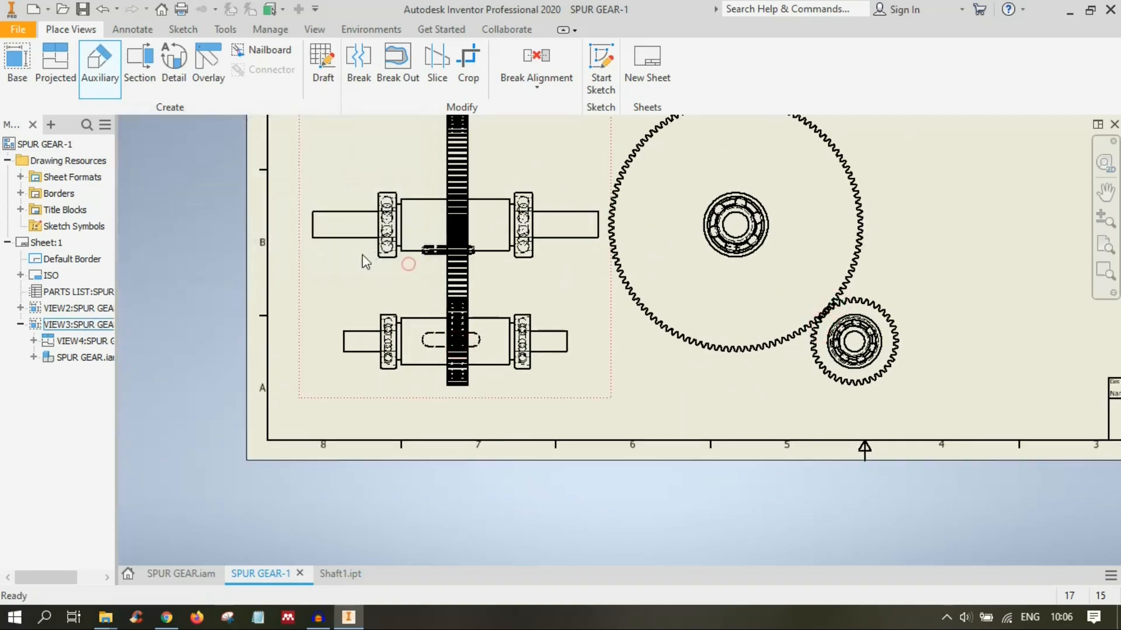
# Step: Try to create a 1:2 auxiliary view from the gears' end view, using an edge near where the two gears mesh
pyautogui.click(98, 69)
pyautogui.click(815, 332)
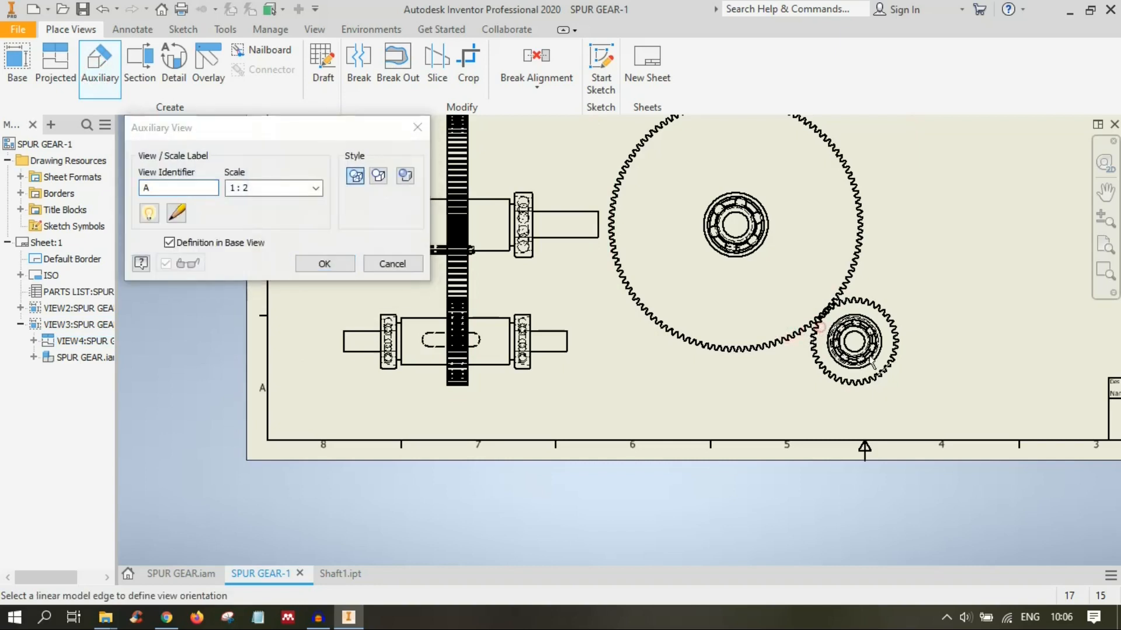
pyautogui.moveTo(790, 343); pyautogui.dragTo(546, 402, button='middle')
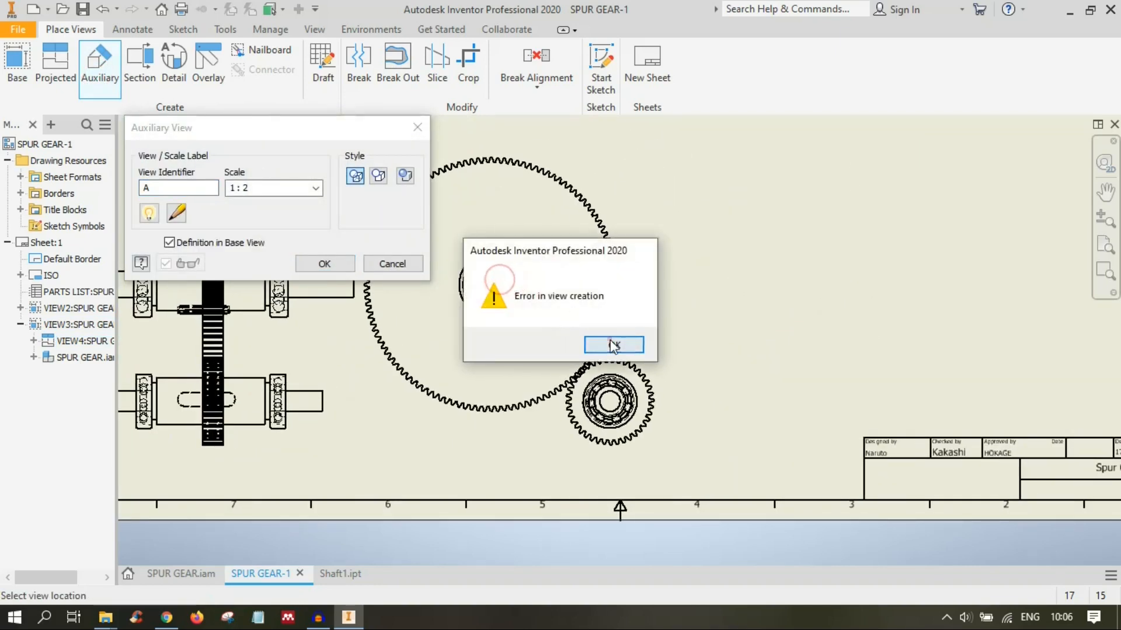
pyautogui.click(613, 345)
pyautogui.moveTo(379, 264); pyautogui.dragTo(411, 202, button='middle')
# Step: Try to create a shaded 1:2 auxiliary view with hidden lines from the gears' end view, picking edges in the side view for its orientation
pyautogui.click(99, 67)
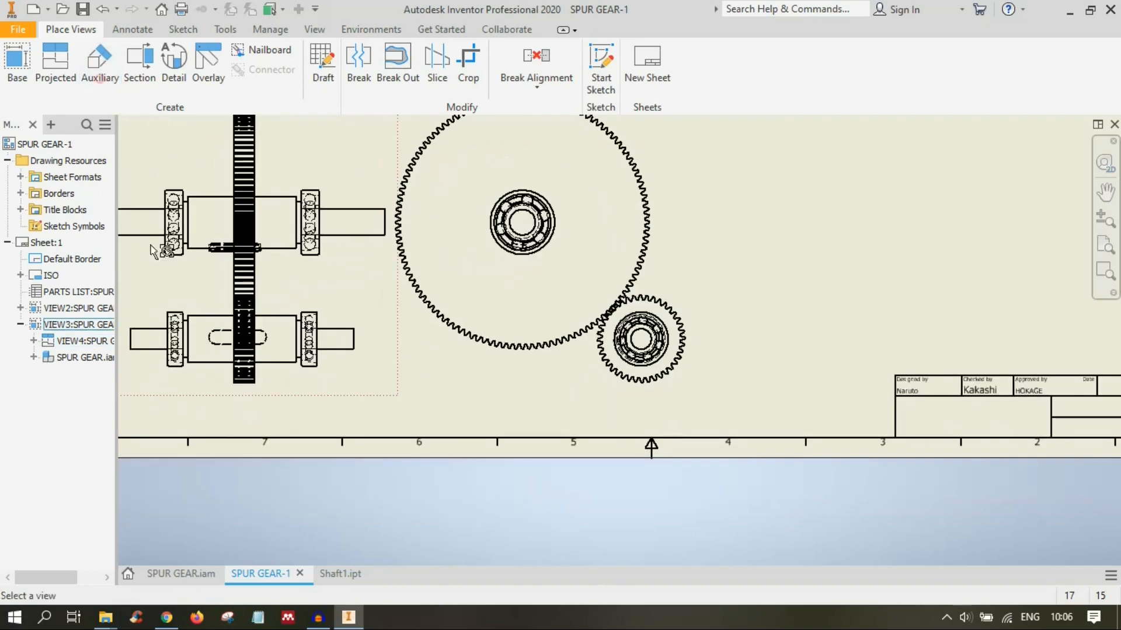
pyautogui.click(505, 257)
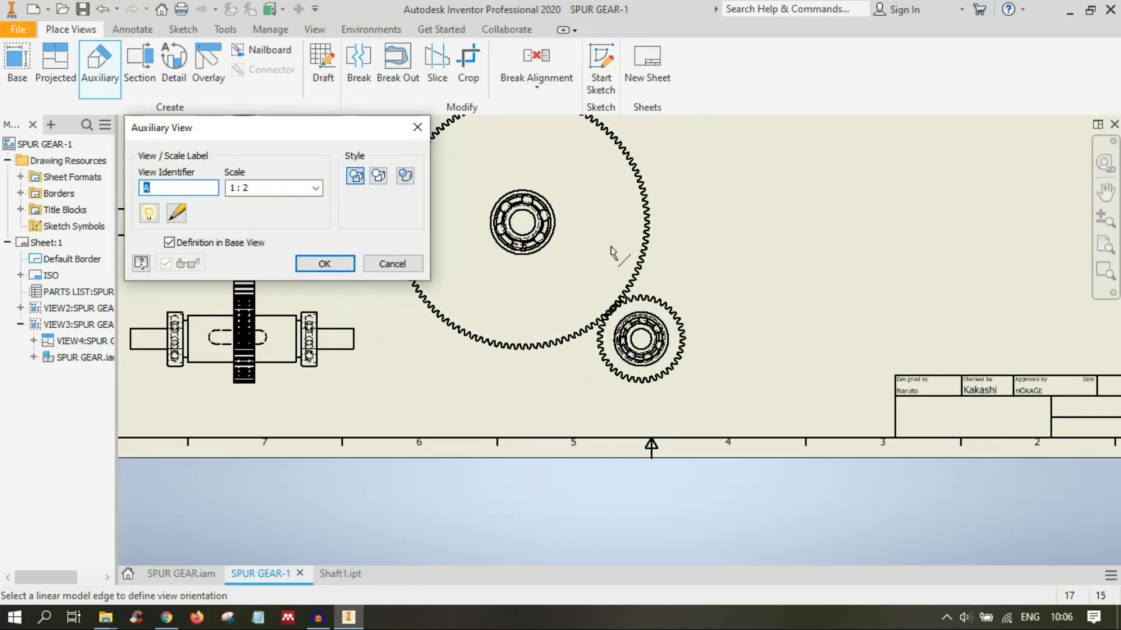
pyautogui.moveTo(611, 246); pyautogui.dragTo(491, 388, button='middle')
pyautogui.click(405, 178)
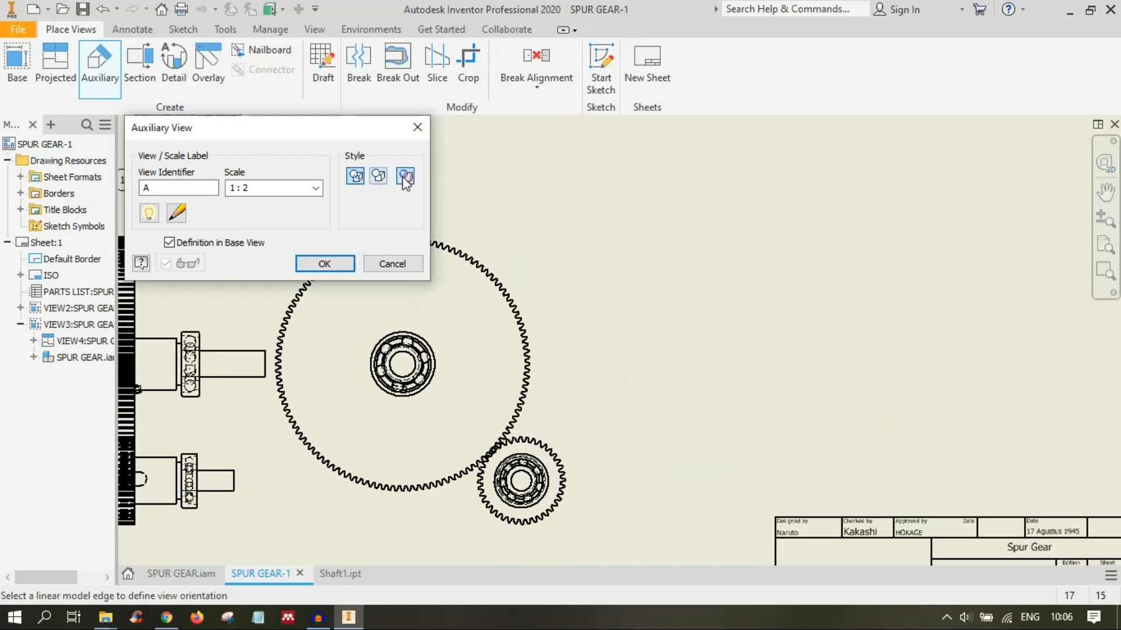
pyautogui.click(358, 174)
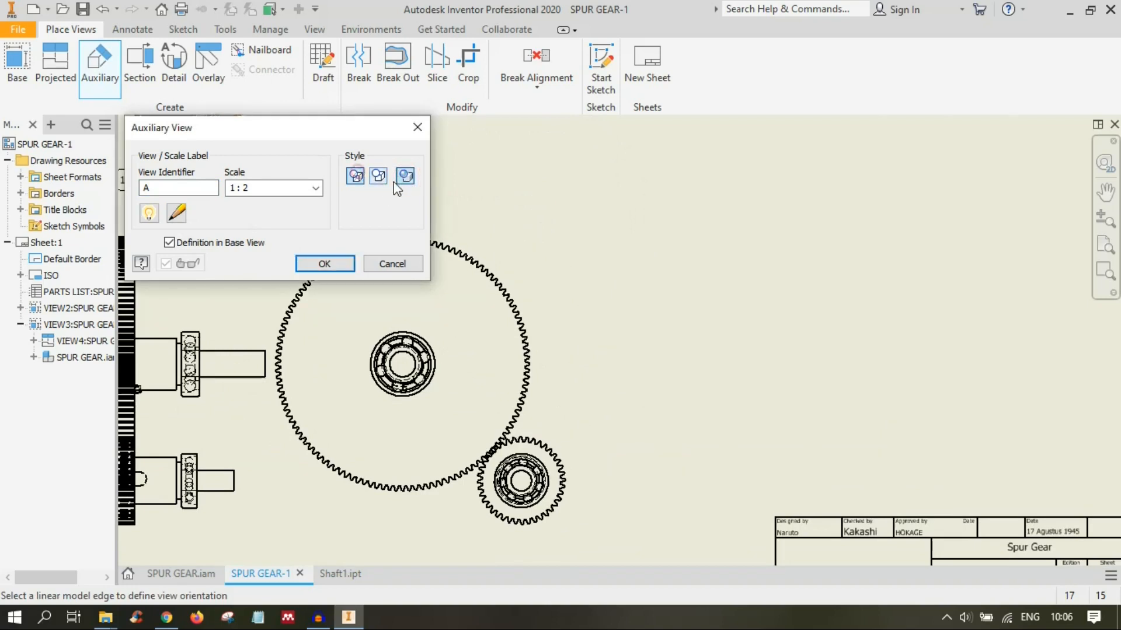
pyautogui.click(505, 294)
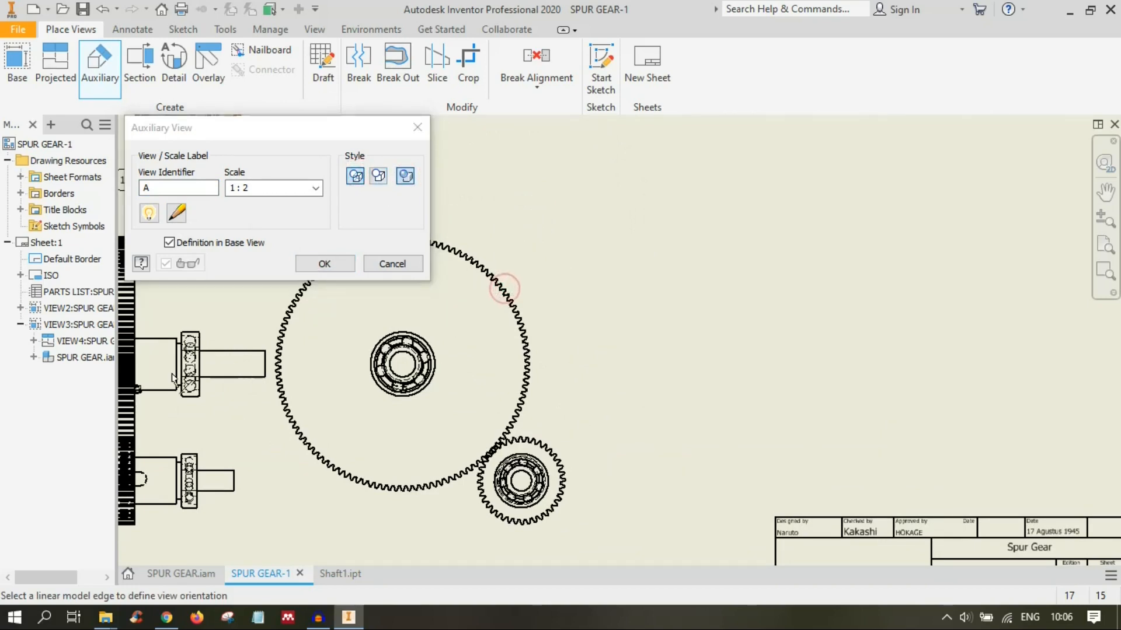
pyautogui.moveTo(187, 376); pyautogui.dragTo(541, 337, button='middle')
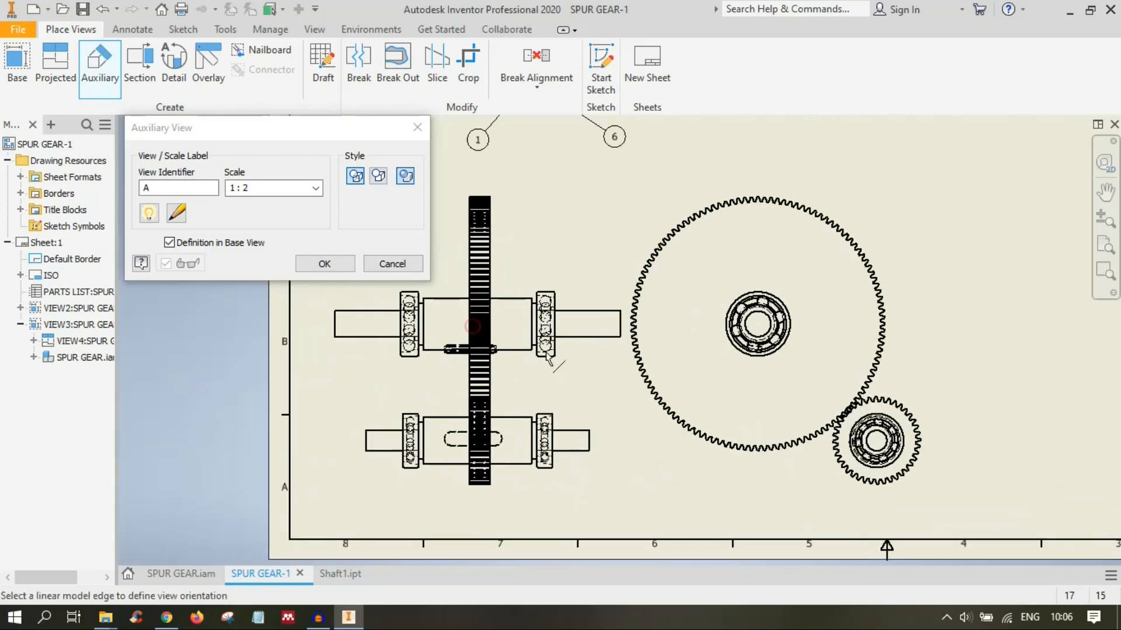
pyautogui.click(546, 328)
pyautogui.click(491, 399)
pyautogui.click(489, 454)
pyautogui.click(325, 263)
pyautogui.scroll(-3, 525, 338)
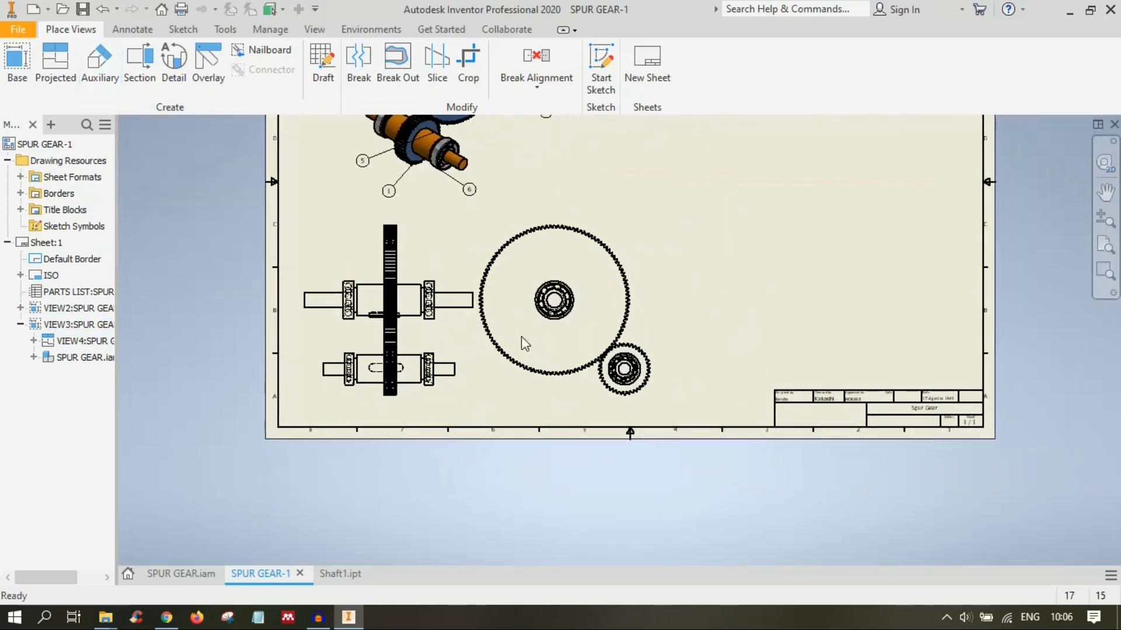
# Step: Try to position a 1:2 auxiliary view of the side view, using a gear edge to define its orientation
pyautogui.click(101, 65)
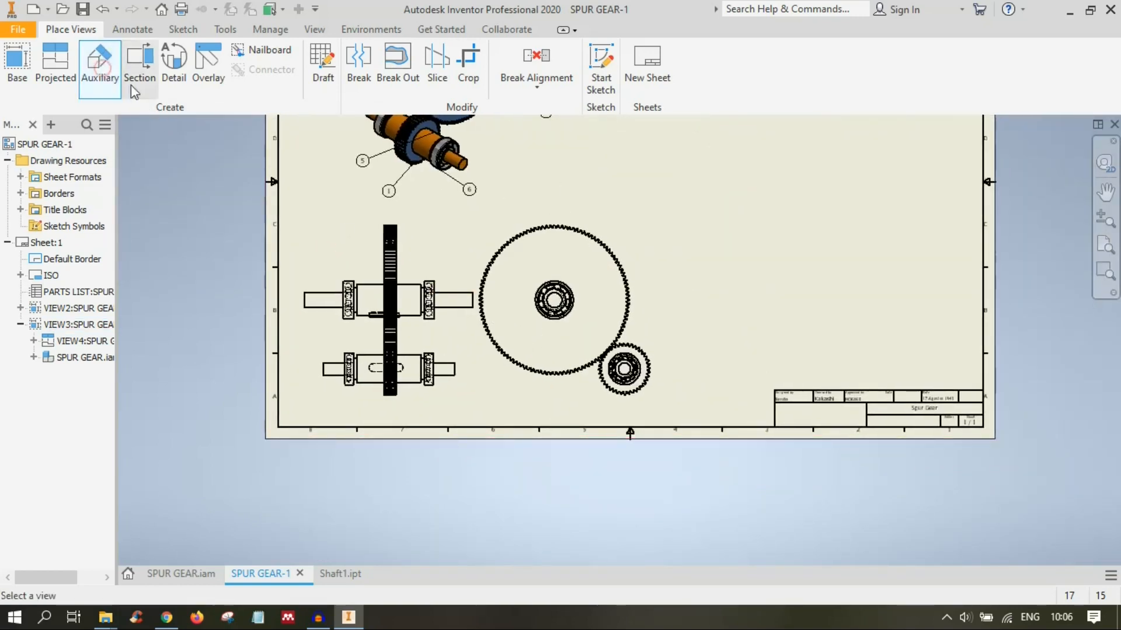
pyautogui.click(385, 297)
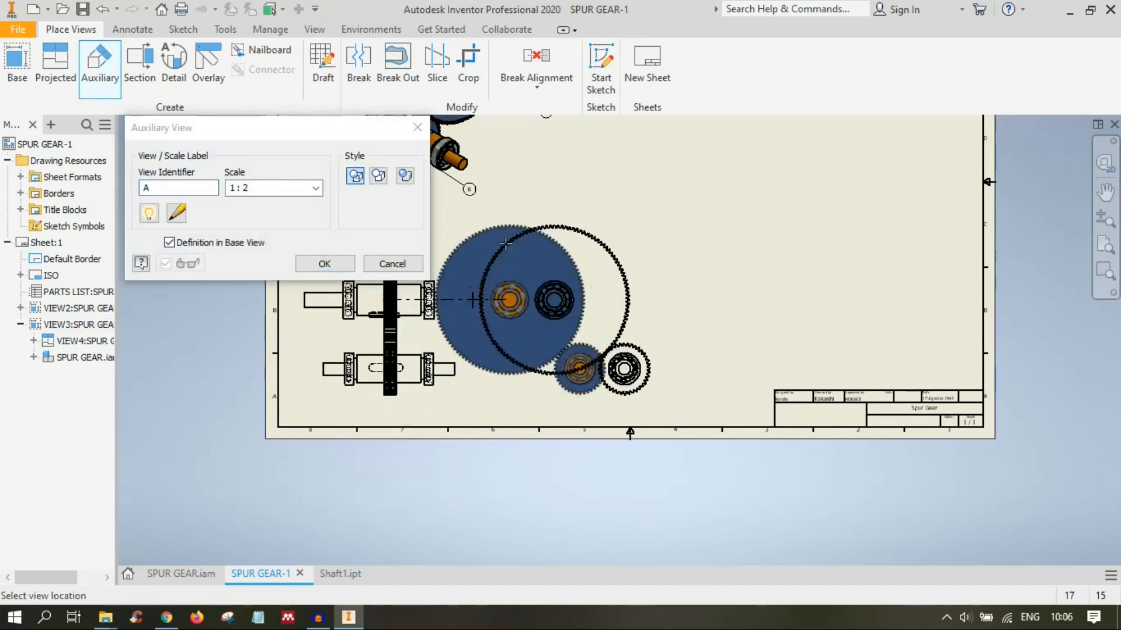
pyautogui.moveTo(406, 161); pyautogui.dragTo(595, 349, button='middle')
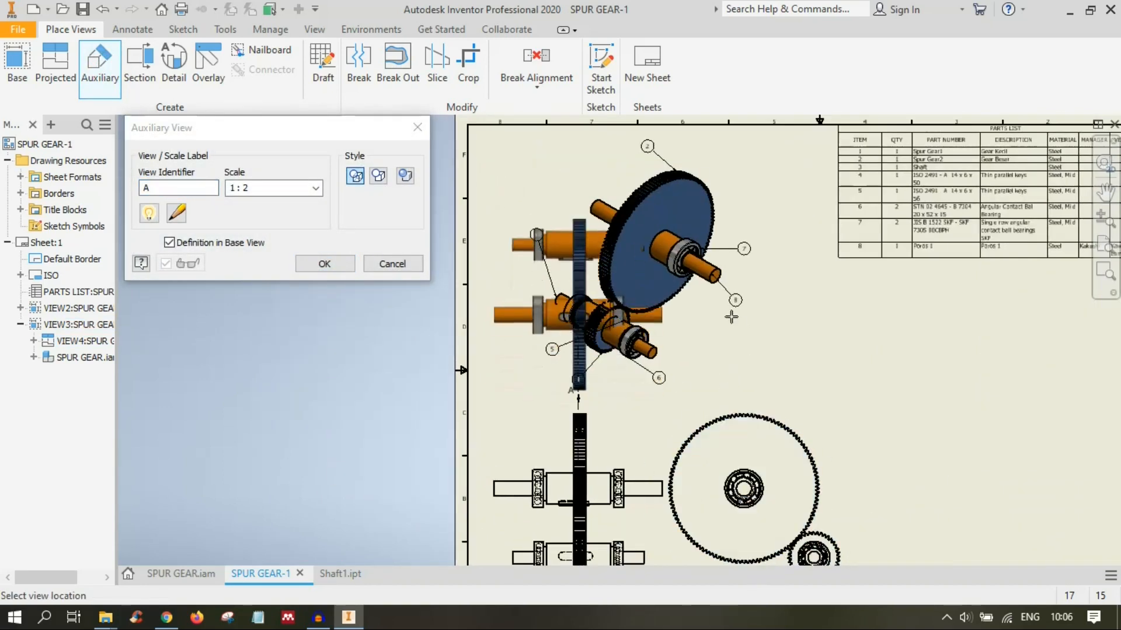
pyautogui.moveTo(668, 433); pyautogui.dragTo(555, 348, button='middle')
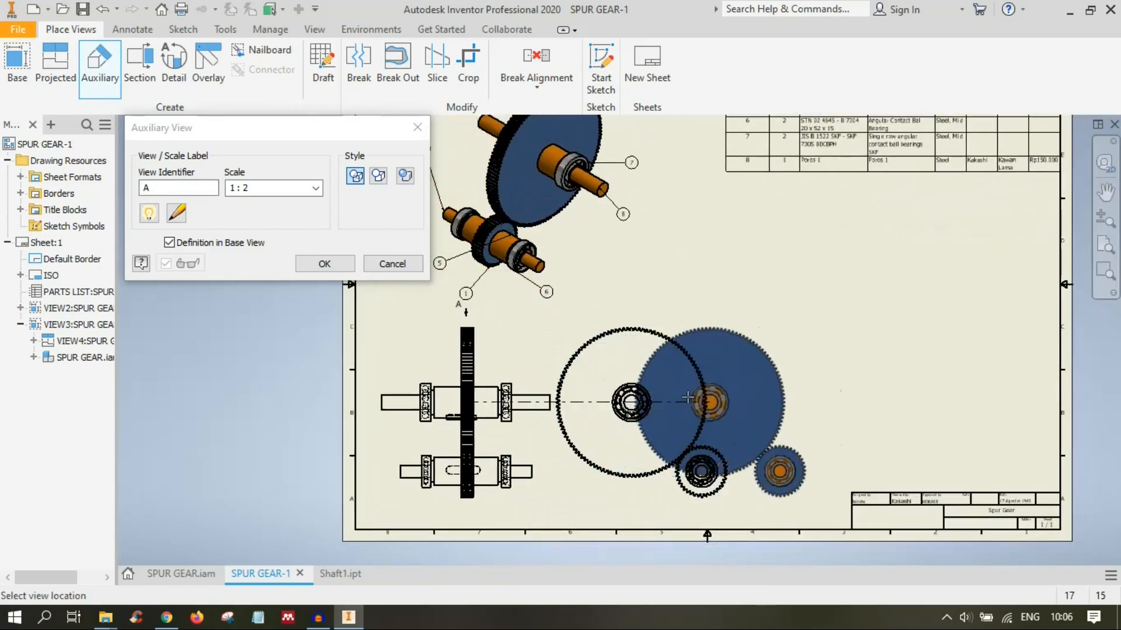
pyautogui.moveTo(808, 400); pyautogui.dragTo(954, 401, button='middle')
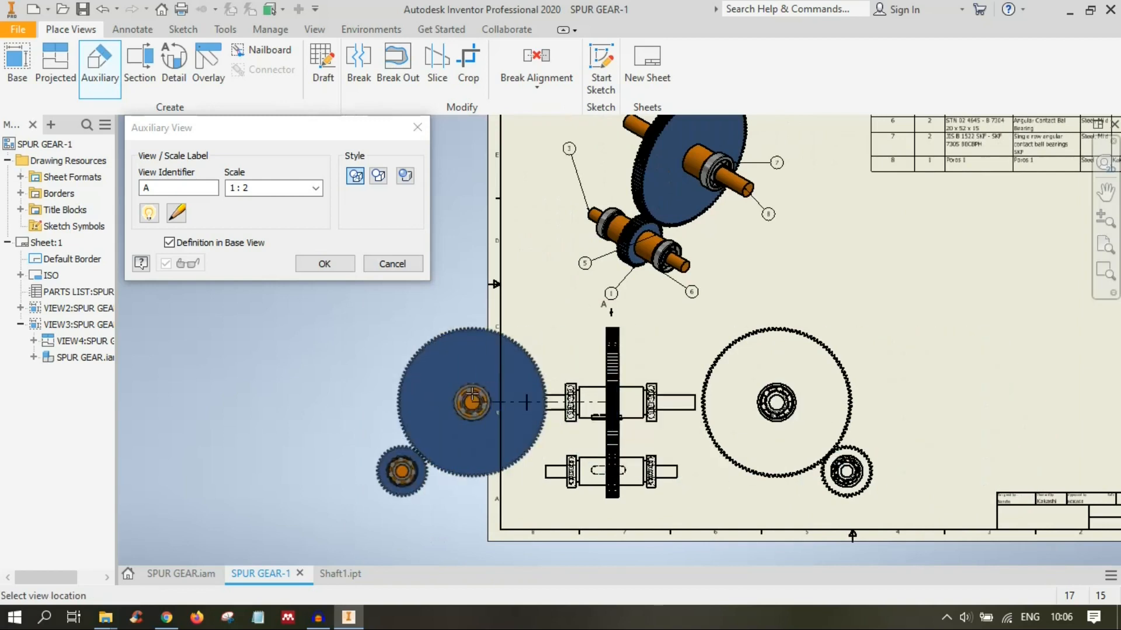
pyautogui.click(392, 264)
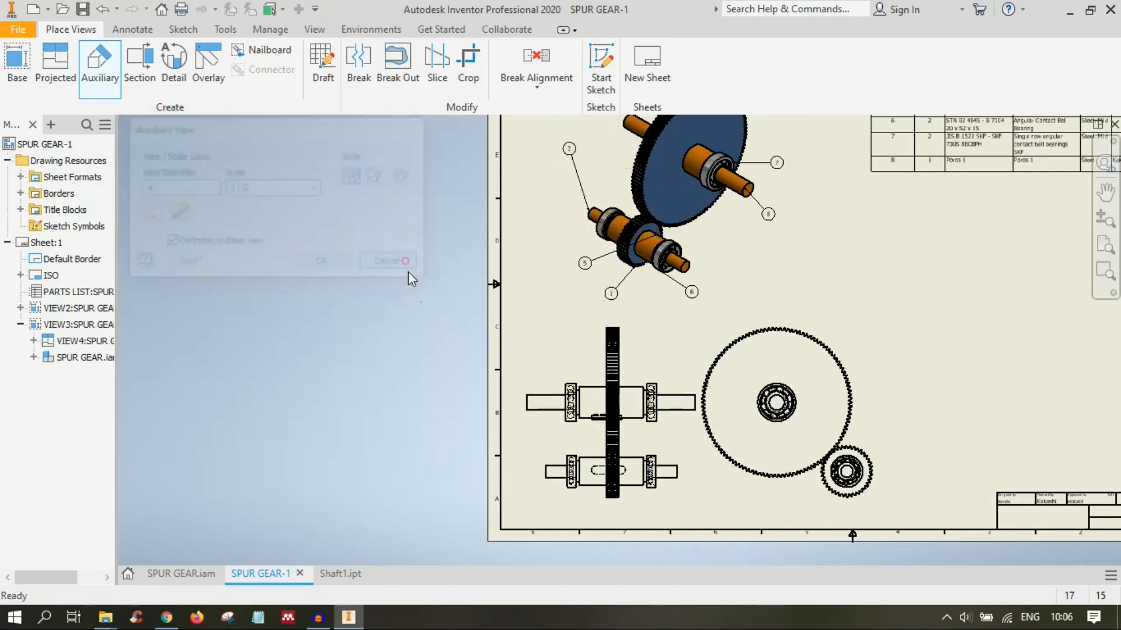
# Step: Try to create a 1:2 section view of the side view with a horizontal cutting line along the upper shaft's axis
pyautogui.click(141, 70)
pyautogui.moveTo(619, 355); pyautogui.dragTo(458, 248, button='middle')
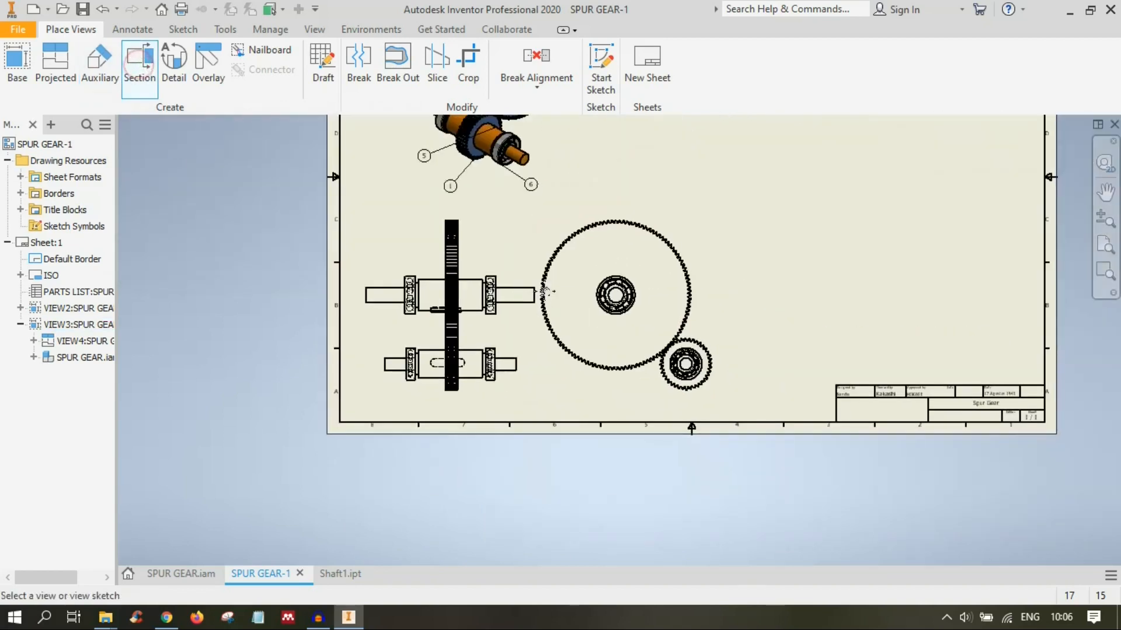
pyautogui.click(135, 66)
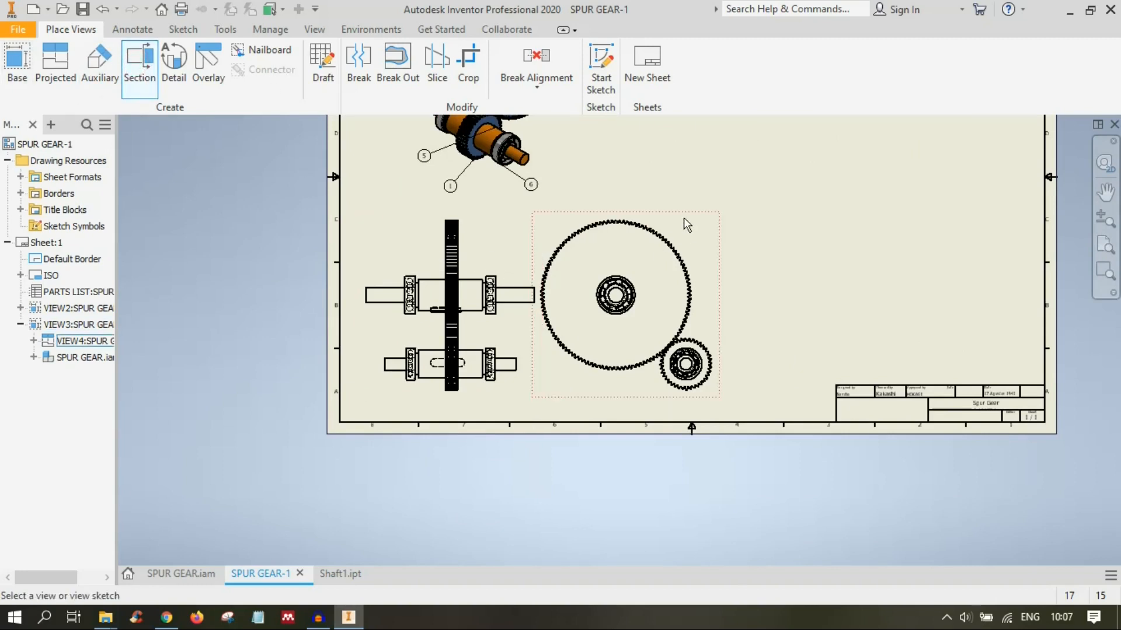
pyautogui.click(456, 246)
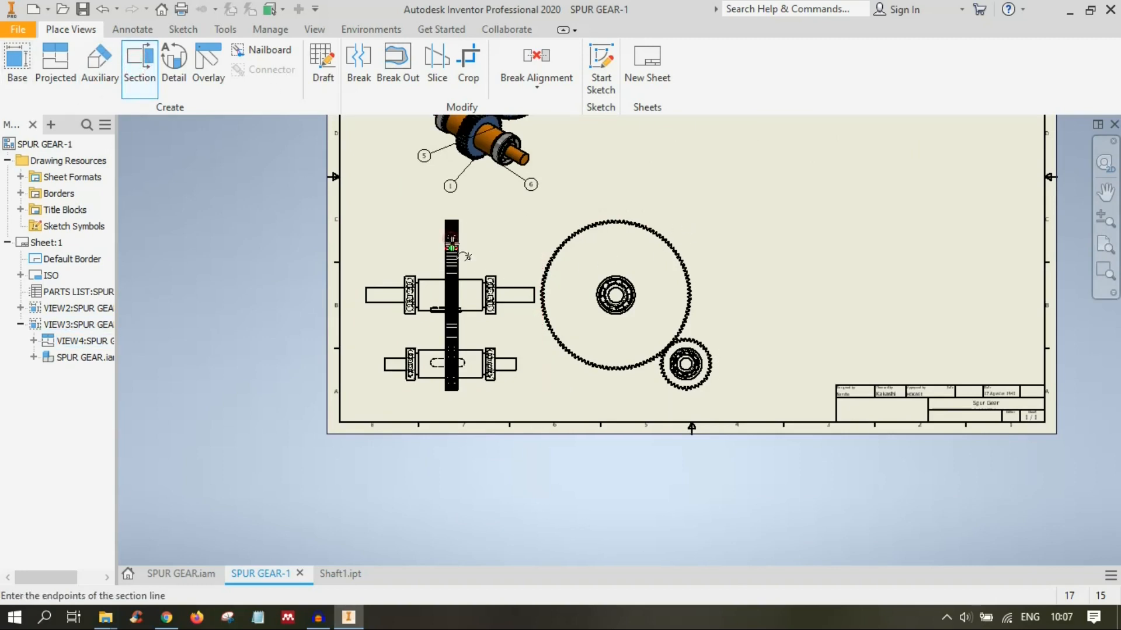
pyautogui.scroll(-3, 458, 231)
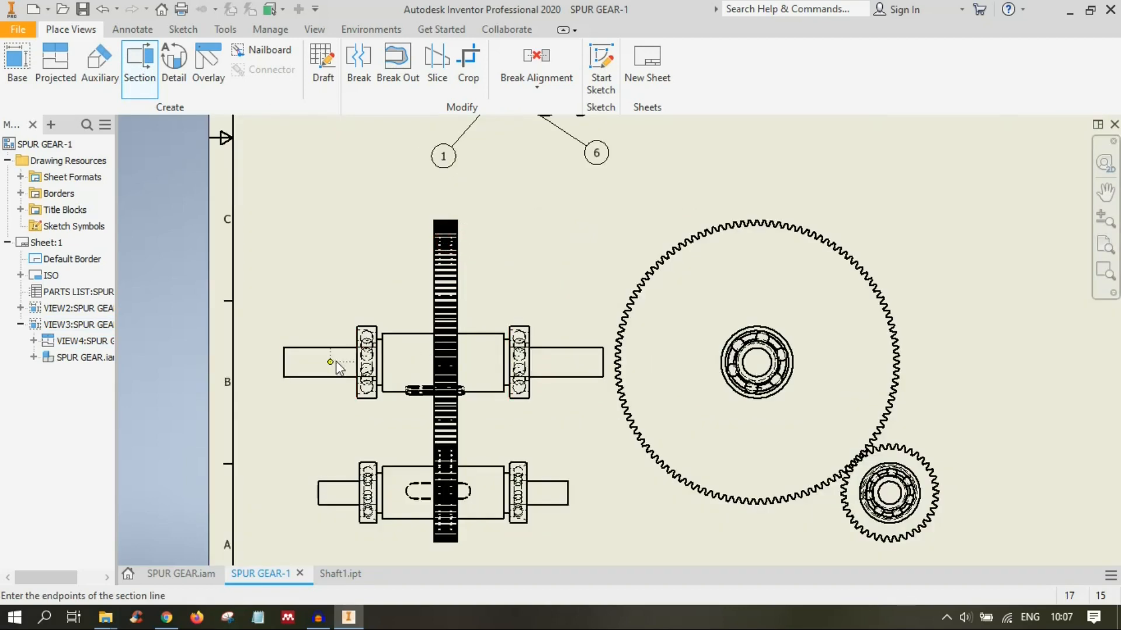
pyautogui.click(272, 366)
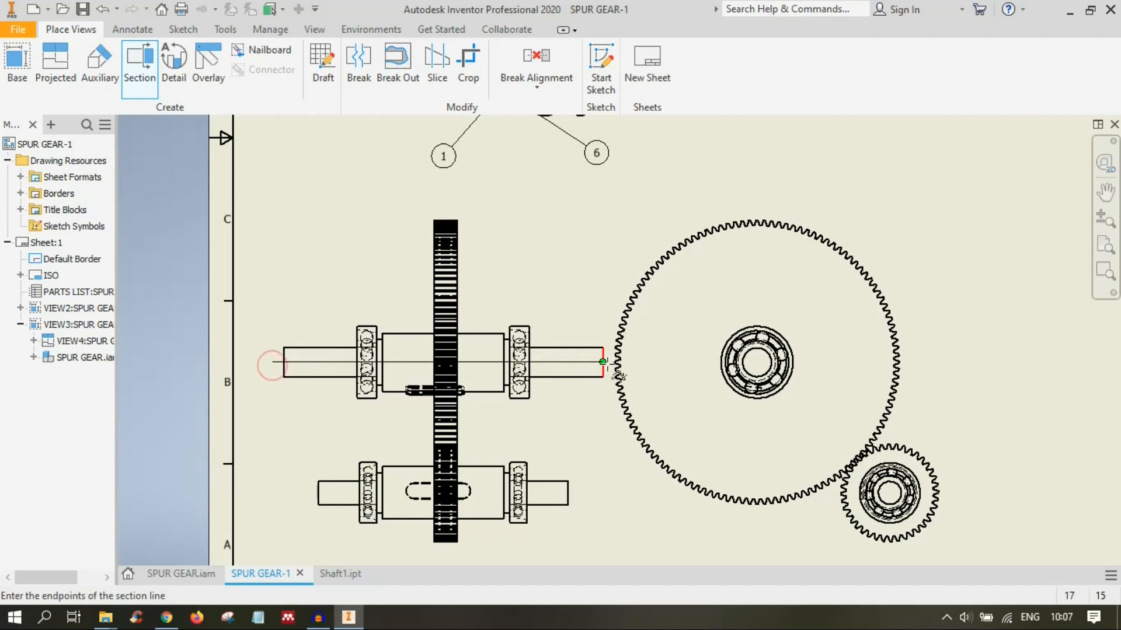
pyautogui.click(611, 362)
pyautogui.rightClick(591, 281)
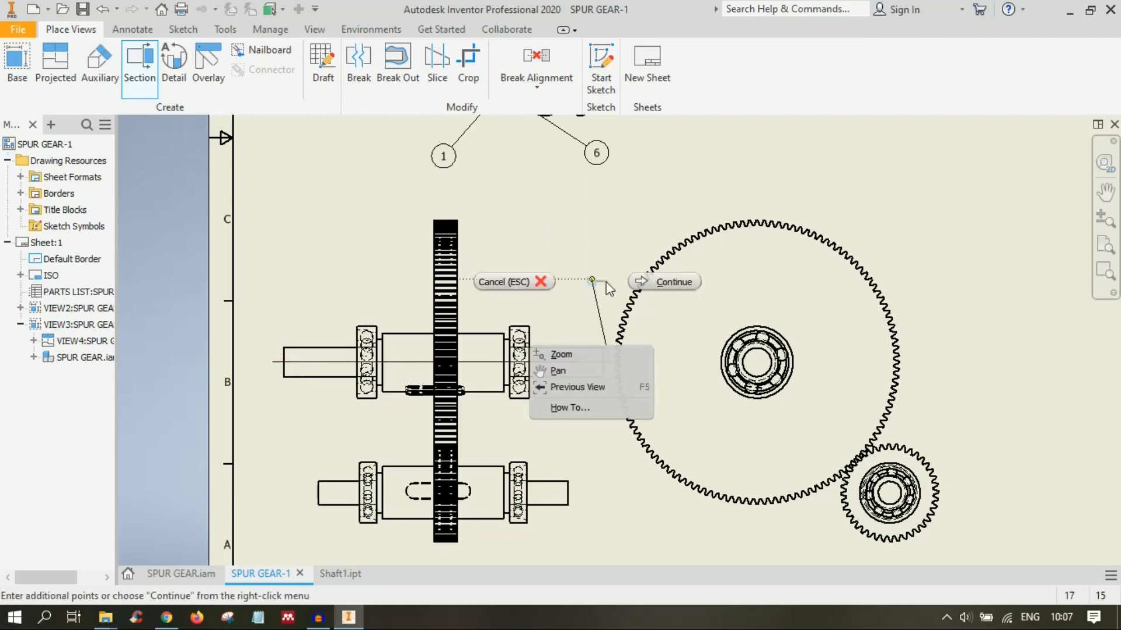
pyautogui.click(653, 287)
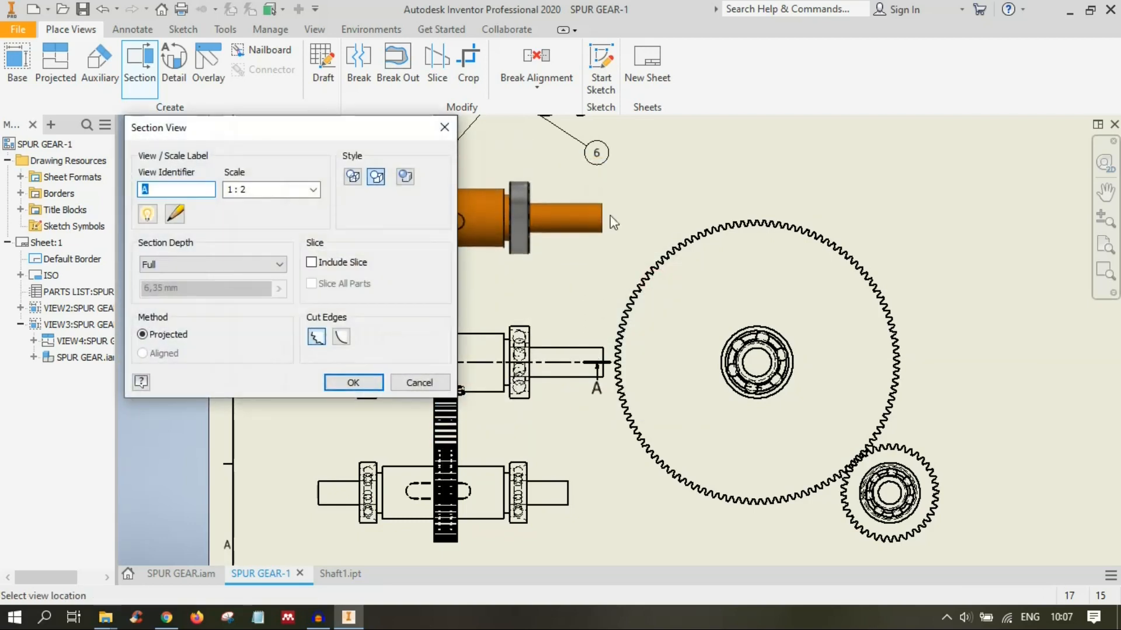
pyautogui.moveTo(541, 466)
pyautogui.mouseDown(button='middle')
pyautogui.moveTo(685, 362)
pyautogui.moveTo(716, 511)
pyautogui.mouseUp(button='middle')
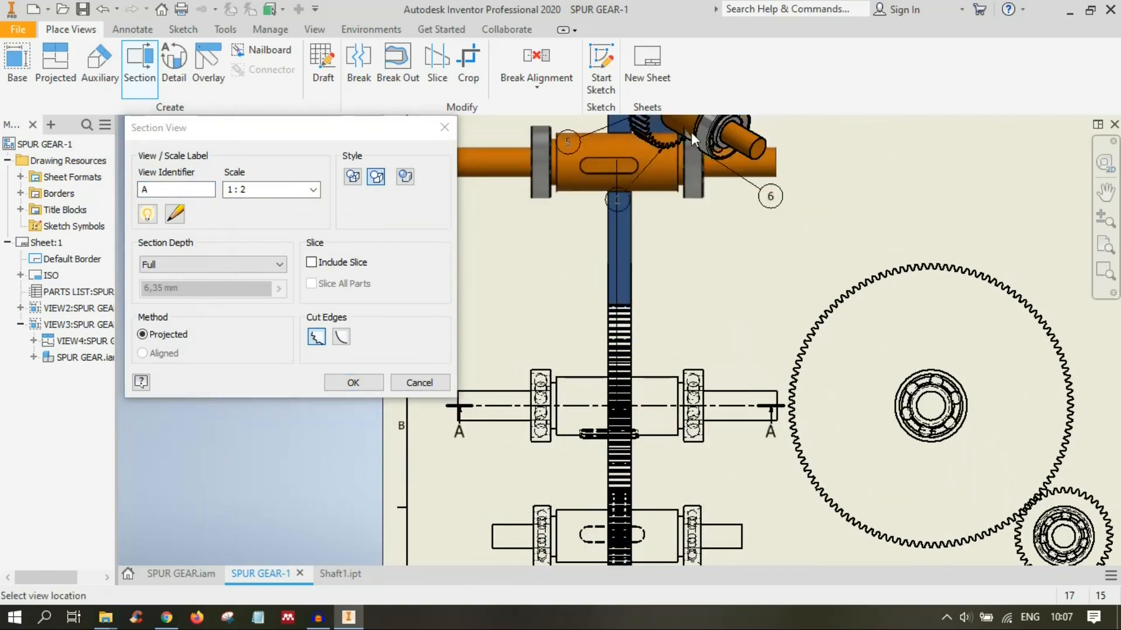
pyautogui.moveTo(600, 551); pyautogui.dragTo(467, 455, button='middle')
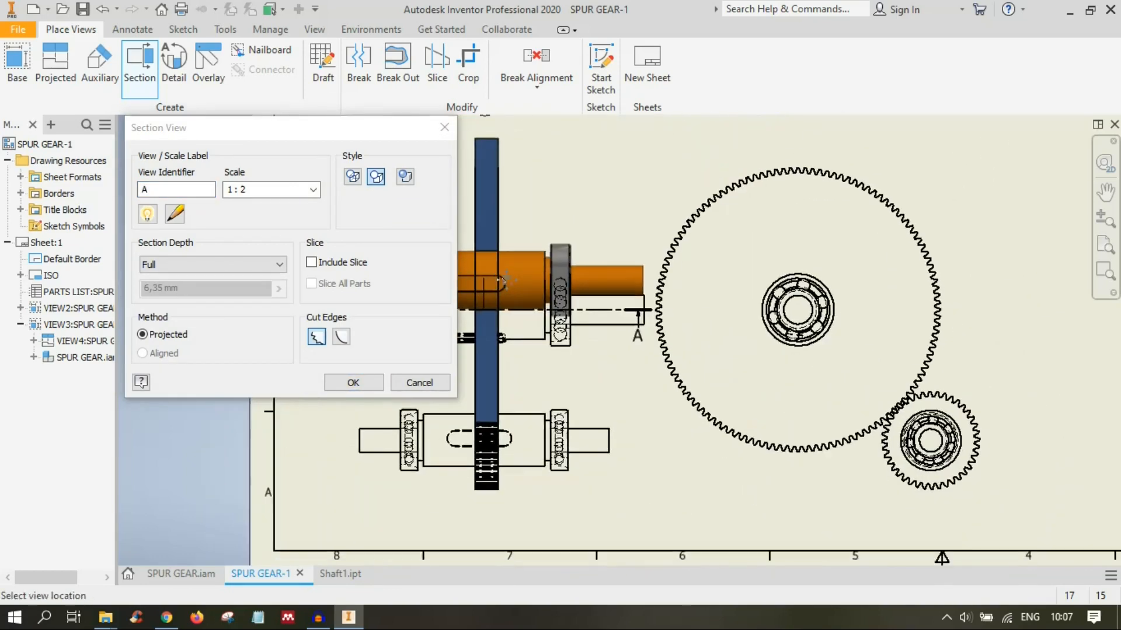
pyautogui.click(431, 382)
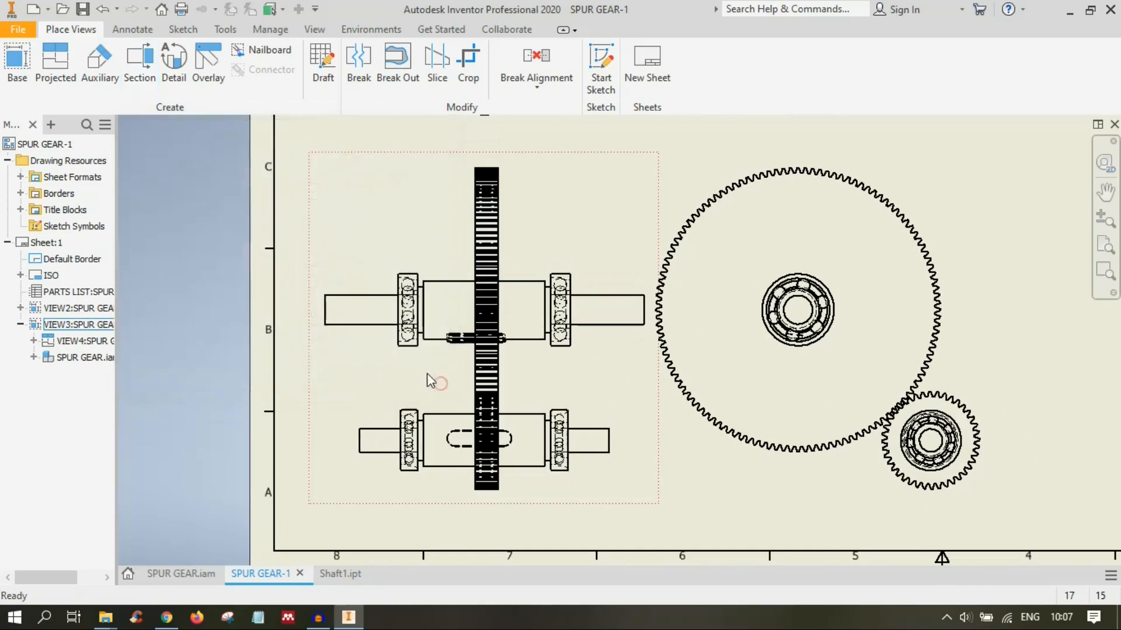
# Step: Create 1:2 section view A from the side view with a vertical cutting line from between the shafts past the small gear, placed beyond the end view
pyautogui.click(146, 82)
pyautogui.click(488, 183)
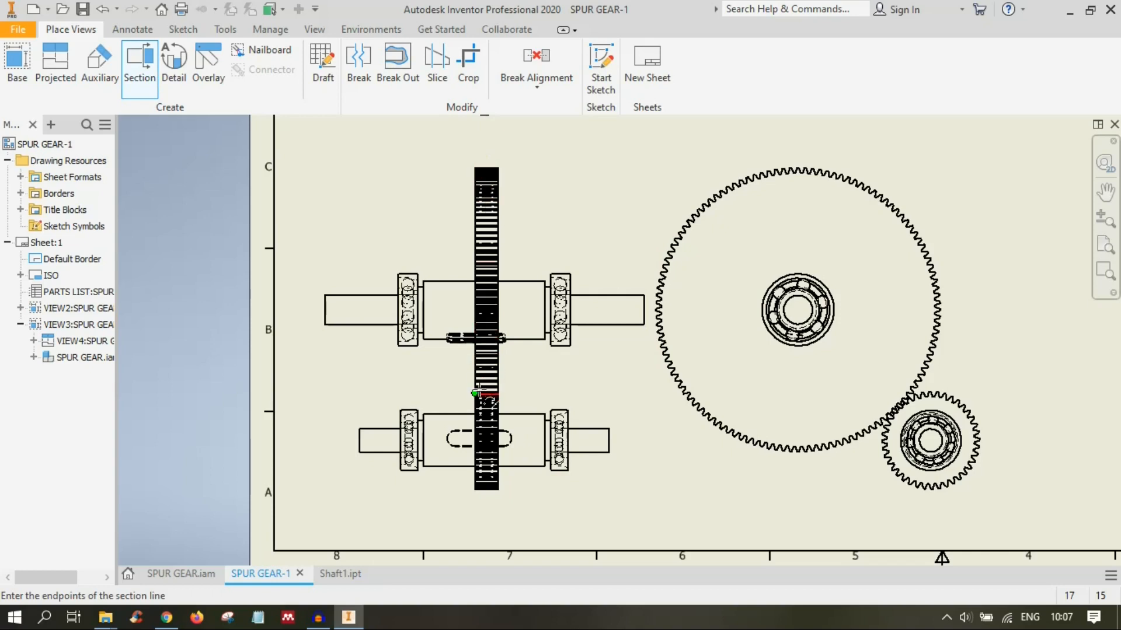
pyautogui.click(492, 509)
pyautogui.rightClick(587, 517)
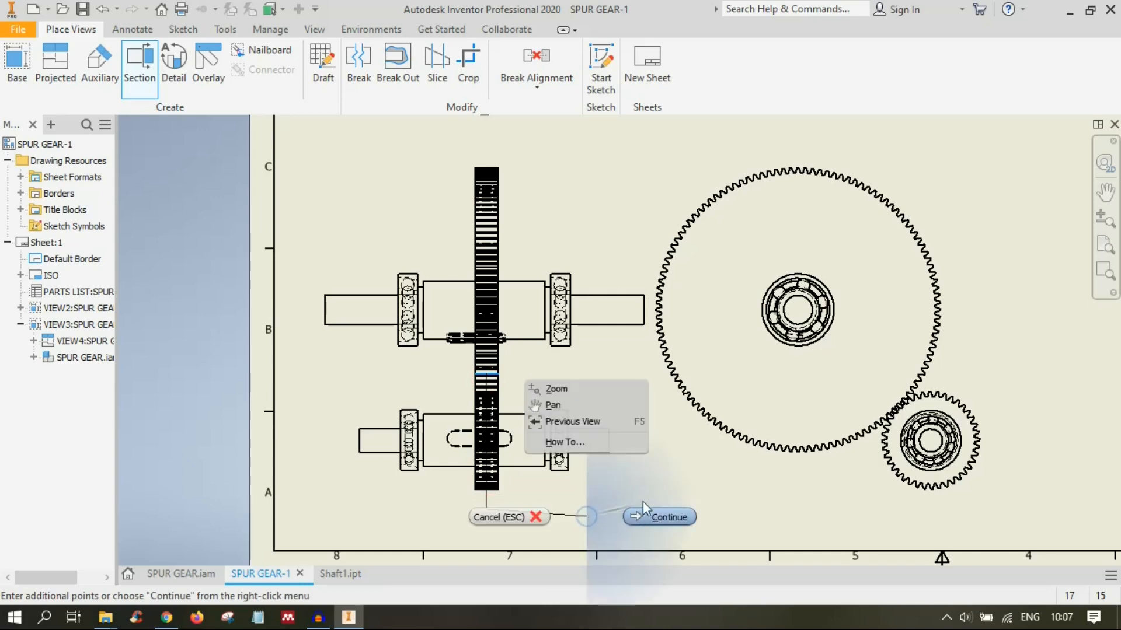
pyautogui.click(653, 516)
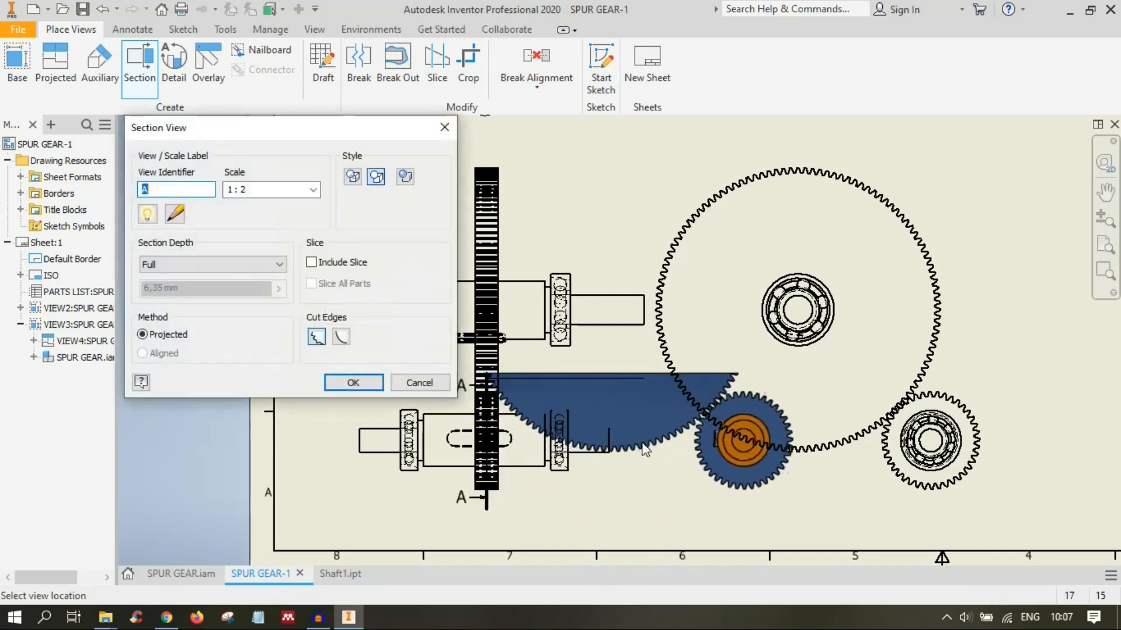
pyautogui.moveTo(791, 480); pyautogui.dragTo(578, 408, button='middle')
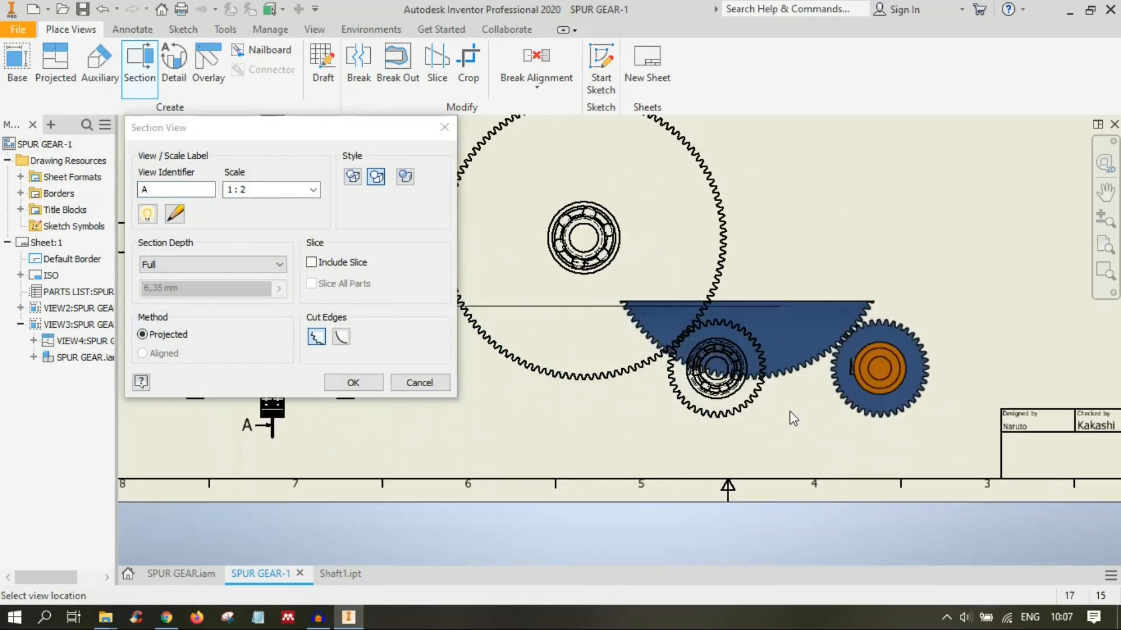
pyautogui.click(915, 377)
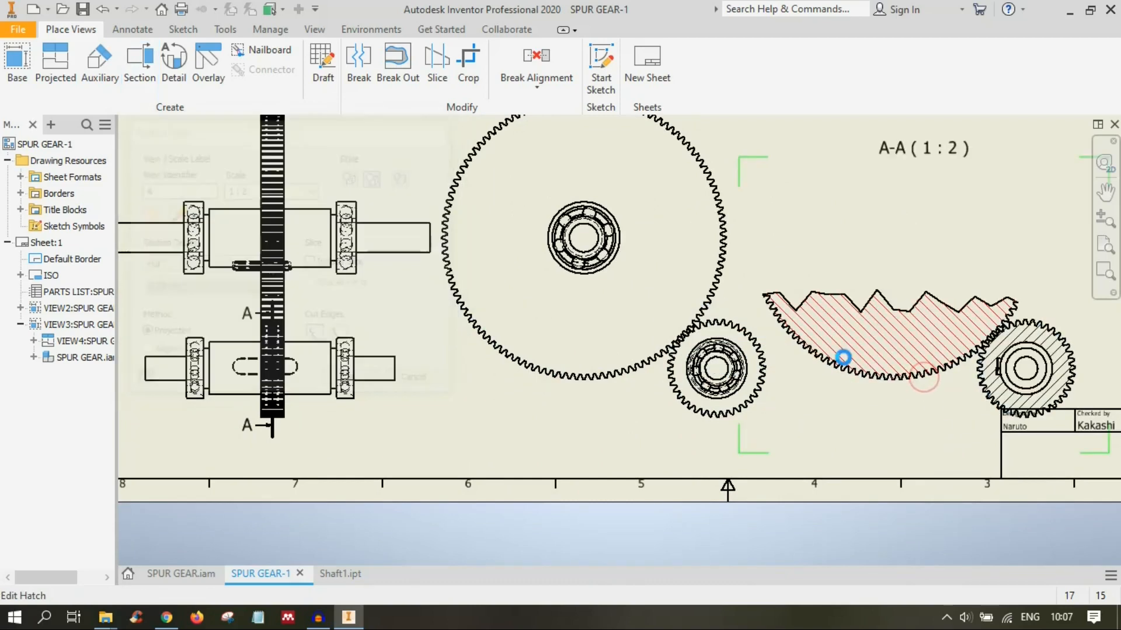
# Step: Examine section view A's cut gears and its placement relative to the end view and title block
pyautogui.scroll(-5, 925, 375)
pyautogui.scroll(6, 925, 375)
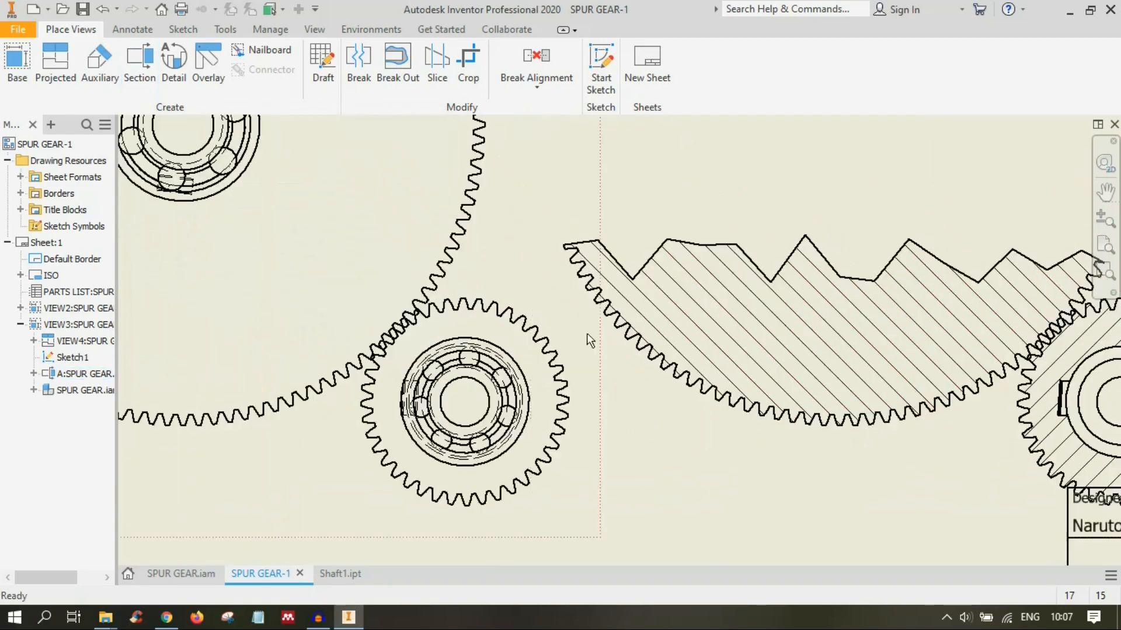
pyautogui.doubleClick(791, 302)
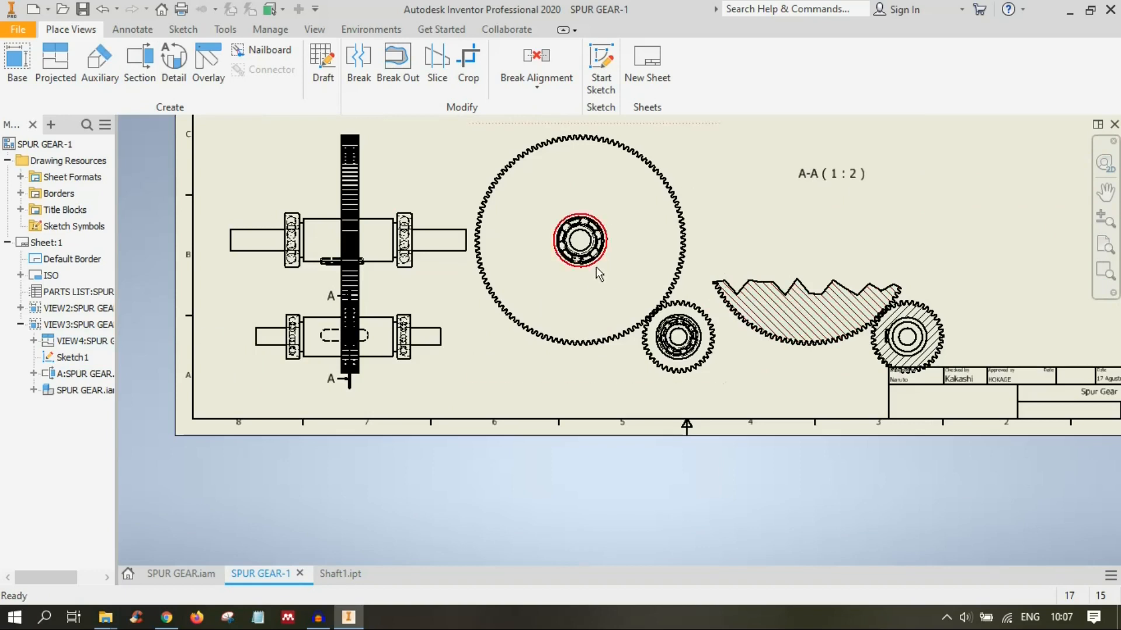
pyautogui.scroll(-3, 805, 318)
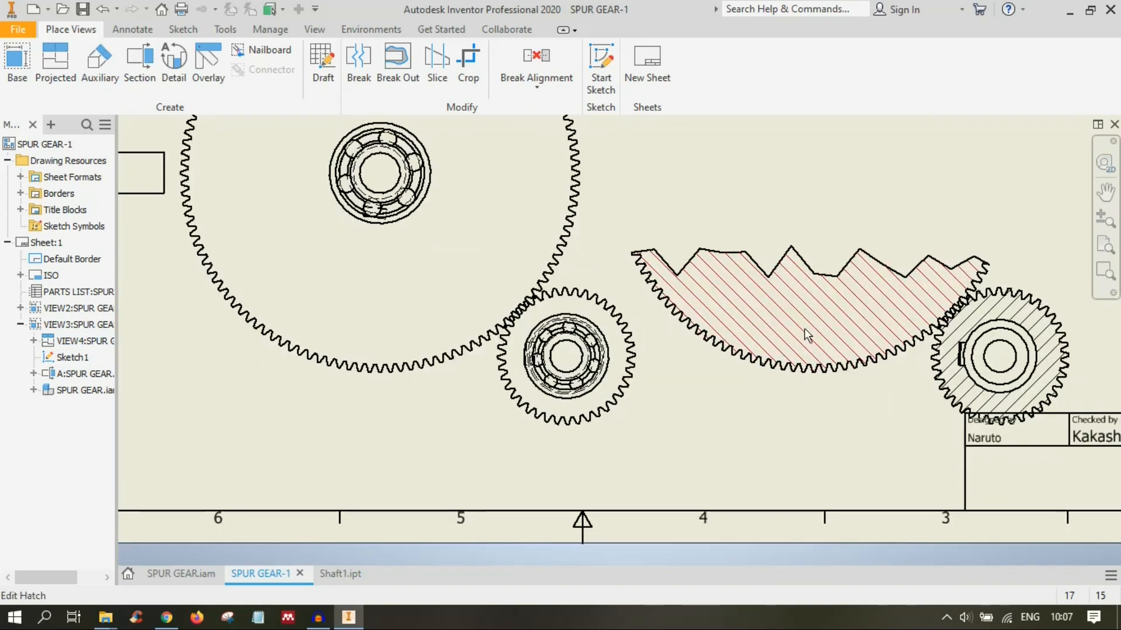
pyautogui.moveTo(695, 342); pyautogui.dragTo(789, 360, button='middle')
pyautogui.scroll(3, 725, 329)
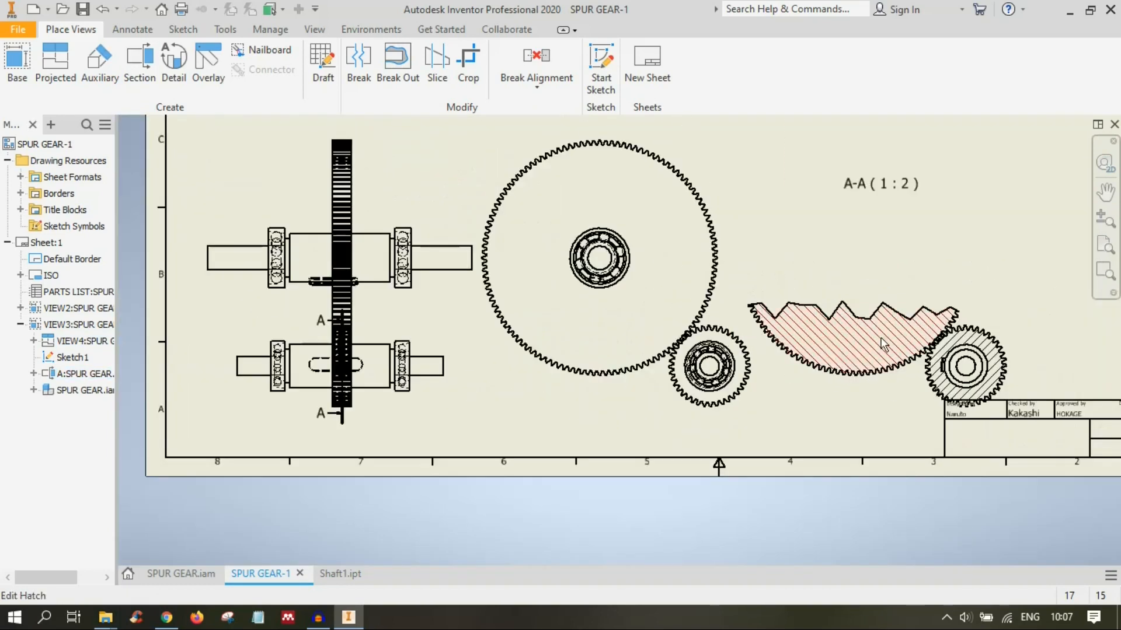
pyautogui.moveTo(864, 334); pyautogui.dragTo(744, 336, button='middle')
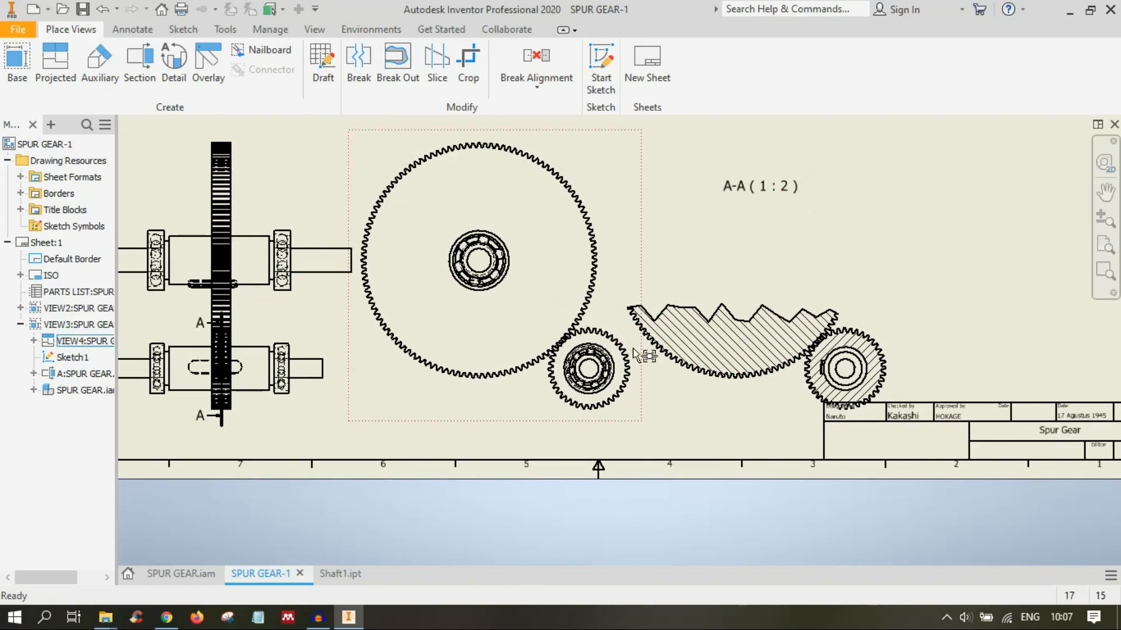
pyautogui.moveTo(633, 348); pyautogui.dragTo(633, 348, button='middle')
pyautogui.scroll(2, 676, 451)
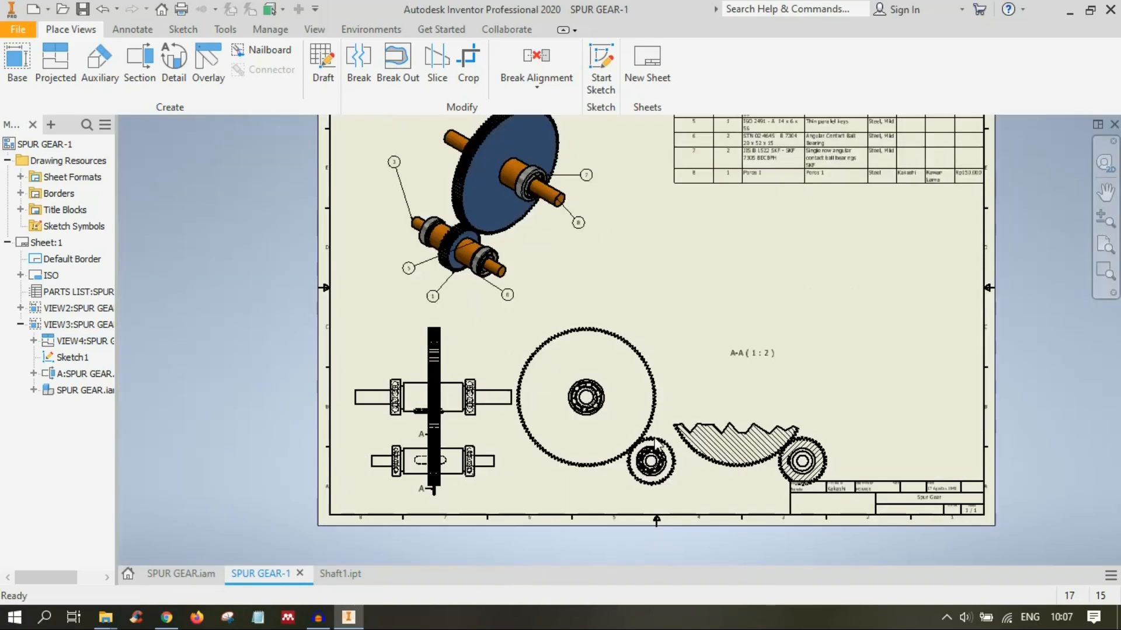
pyautogui.scroll(2, 614, 363)
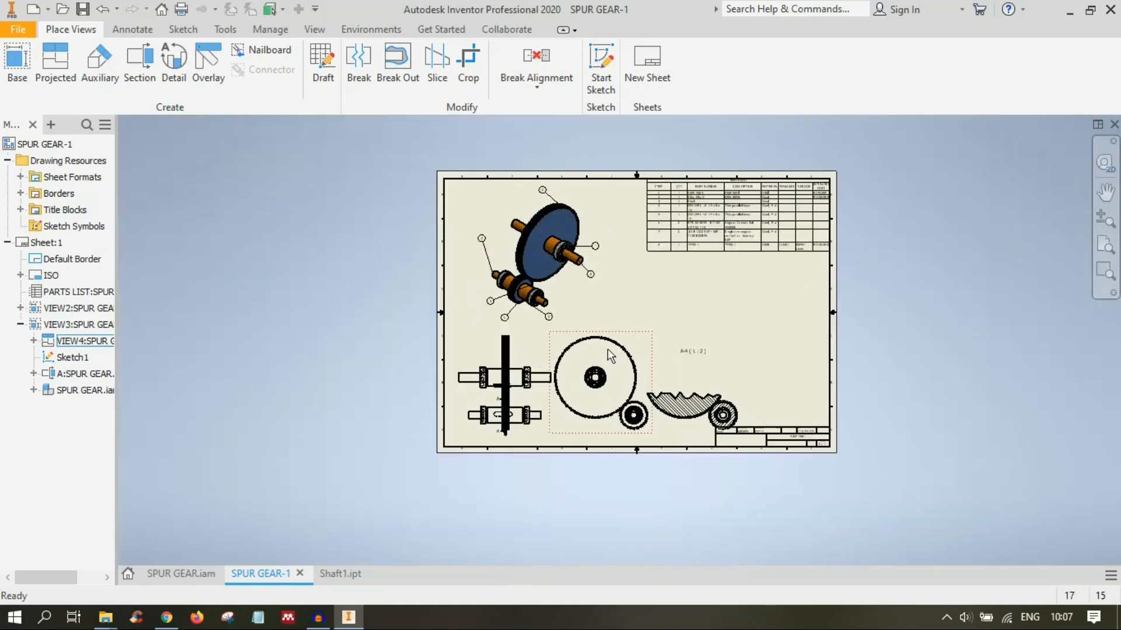
# Step: Move the side view and end view together toward the right side of the sheet
pyautogui.click(541, 397)
pyautogui.keyDown('ctrl'); pyautogui.click(600, 401); pyautogui.keyUp('ctrl')
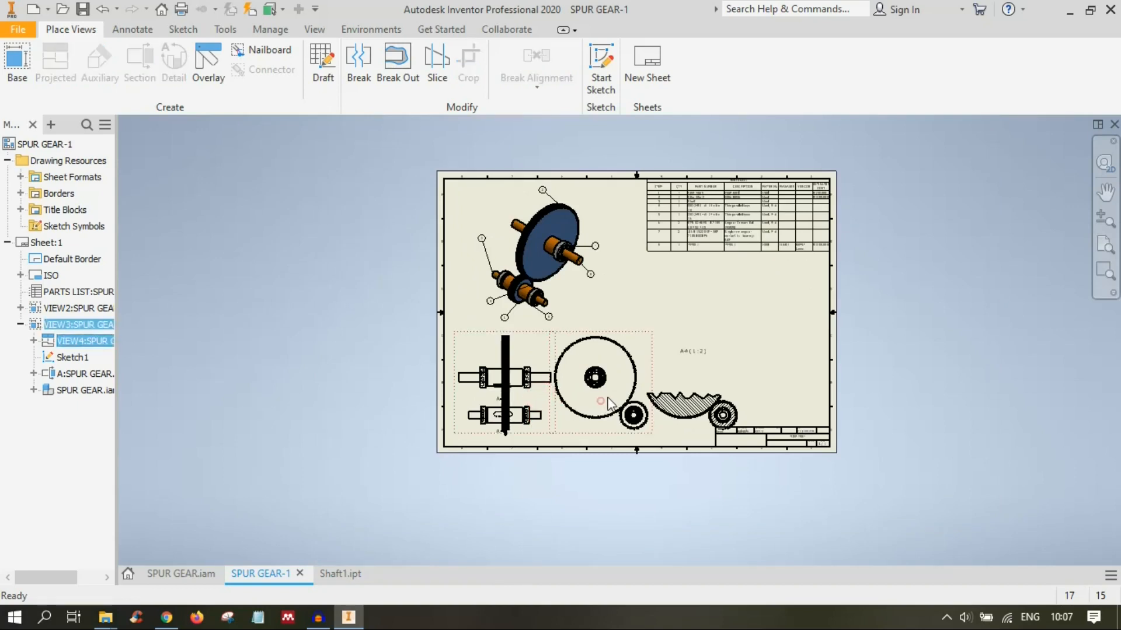
pyautogui.moveTo(607, 402)
pyautogui.mouseDown()
pyautogui.moveTo(736, 303)
pyautogui.moveTo(698, 390)
pyautogui.moveTo(803, 394)
pyautogui.mouseUp()
pyautogui.press('Escape')
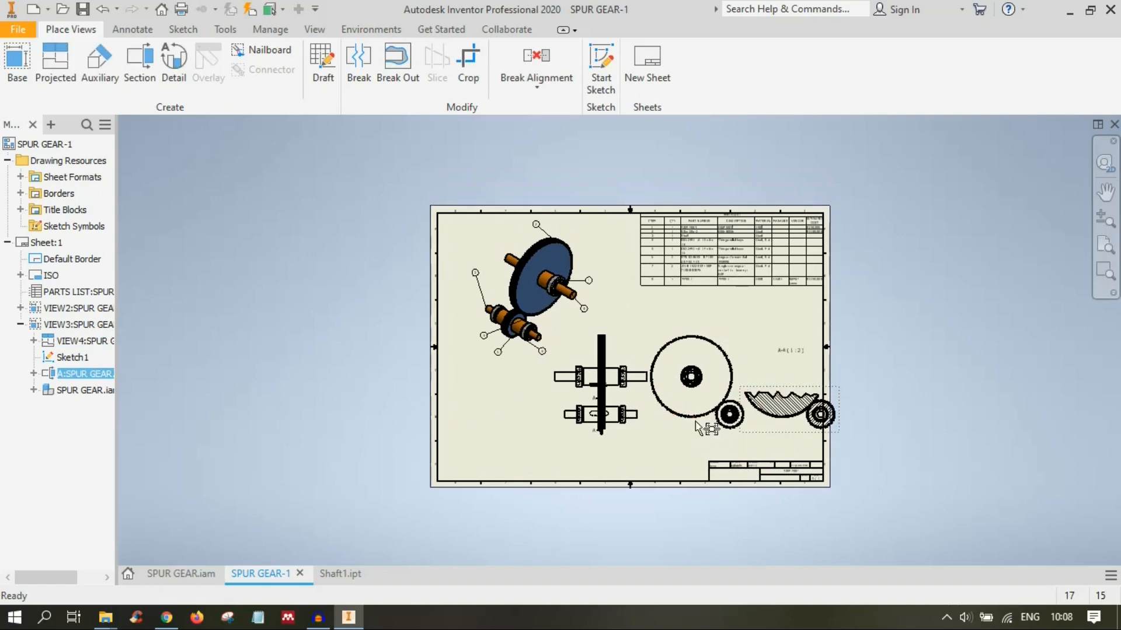
# Step: Delete the projected end view of the two gears between the side view and section view A
pyautogui.scroll(4, 683, 400)
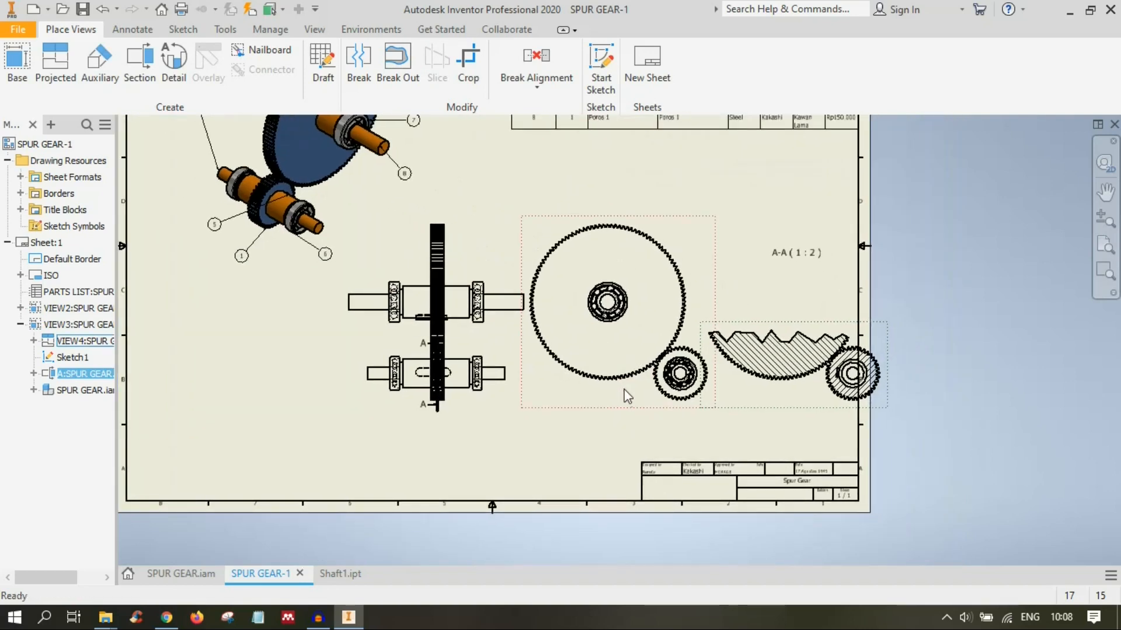
pyautogui.click(635, 408)
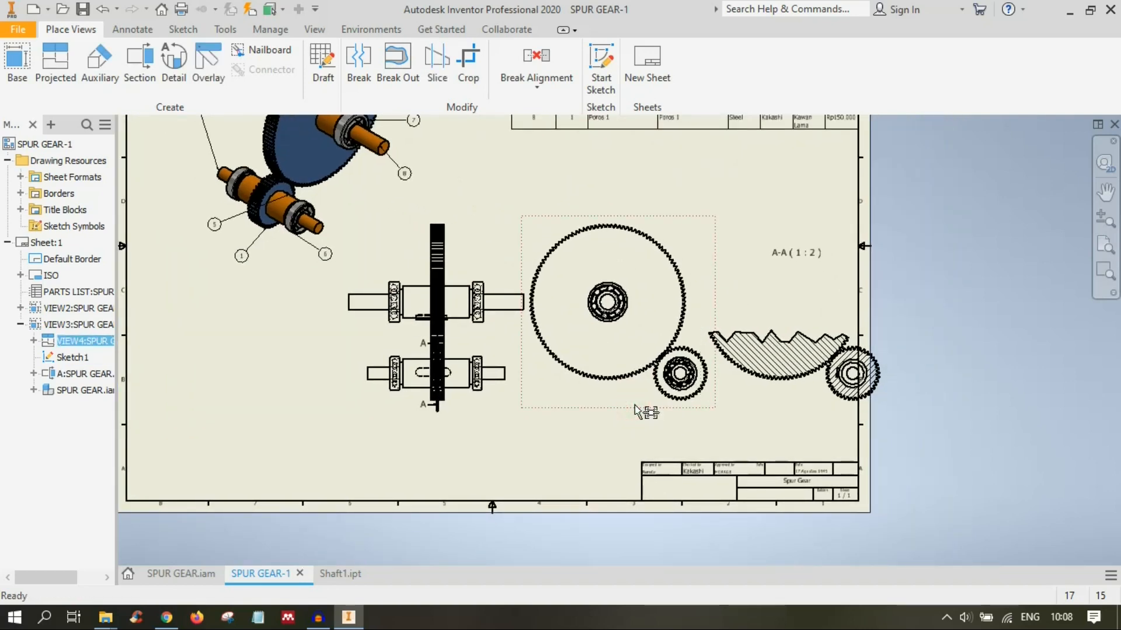
pyautogui.press('Delete')
pyautogui.click(544, 345)
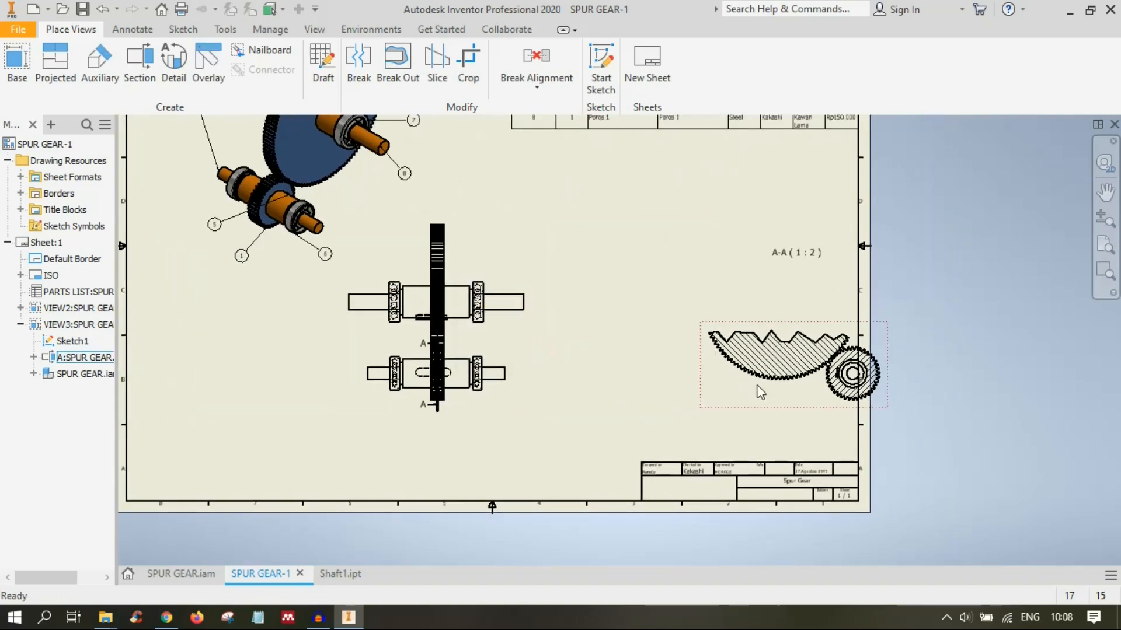
# Step: Move section view A close beside the side view and hide its view label, keeping the 1:2 scale
pyautogui.moveTo(746, 404); pyautogui.dragTo(576, 405)
pyautogui.scroll(3, 575, 406)
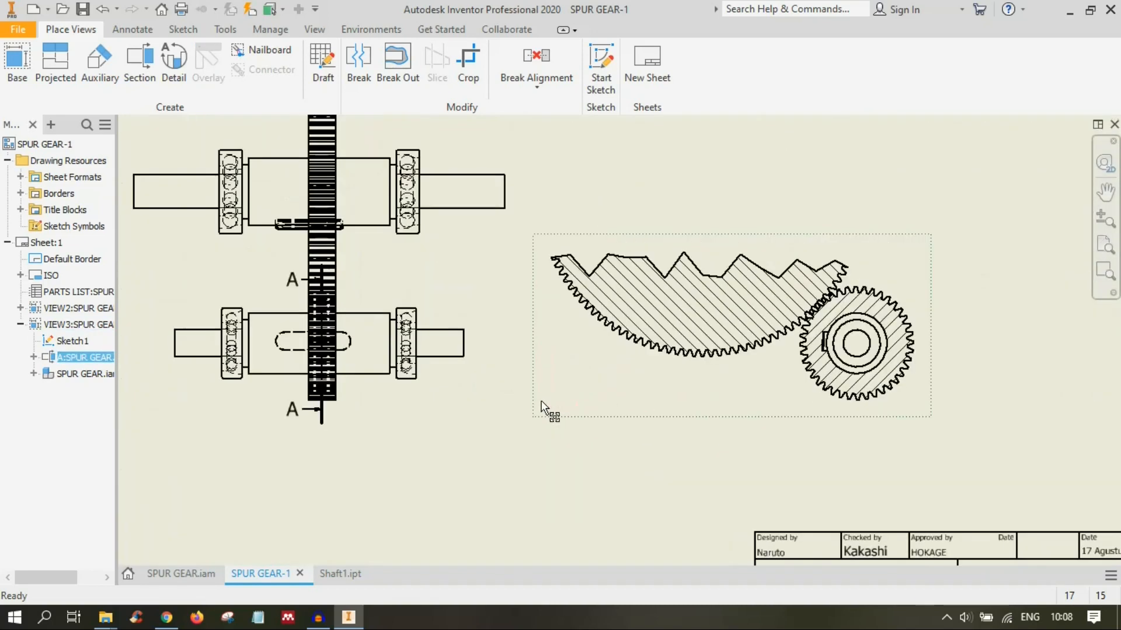
pyautogui.doubleClick(656, 412)
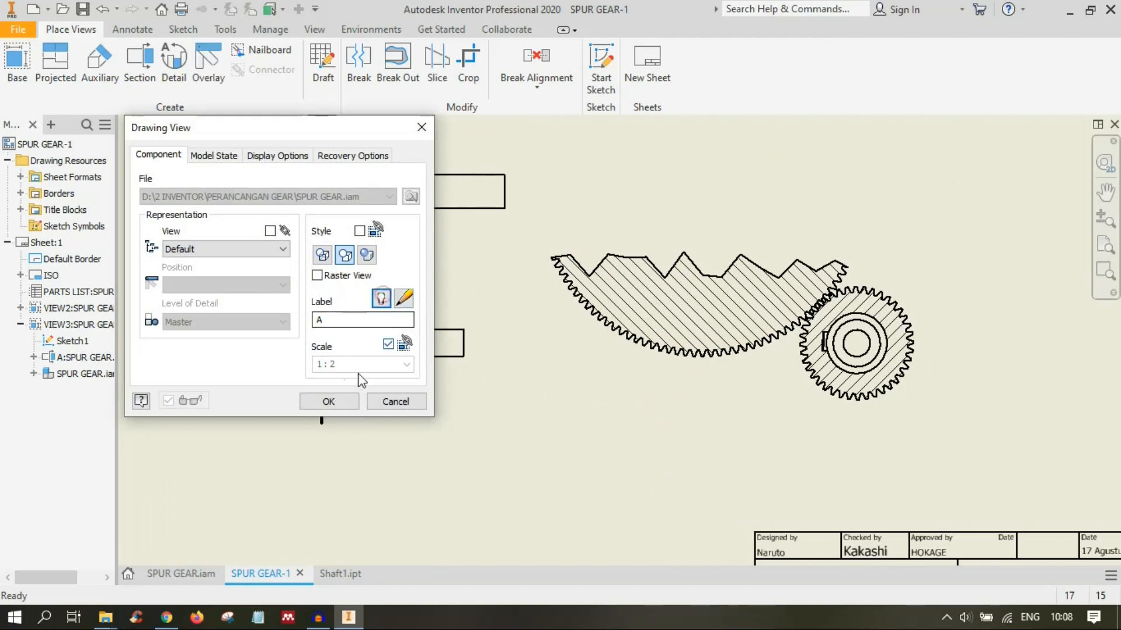
pyautogui.press('Return')
pyautogui.scroll(-5, 713, 350)
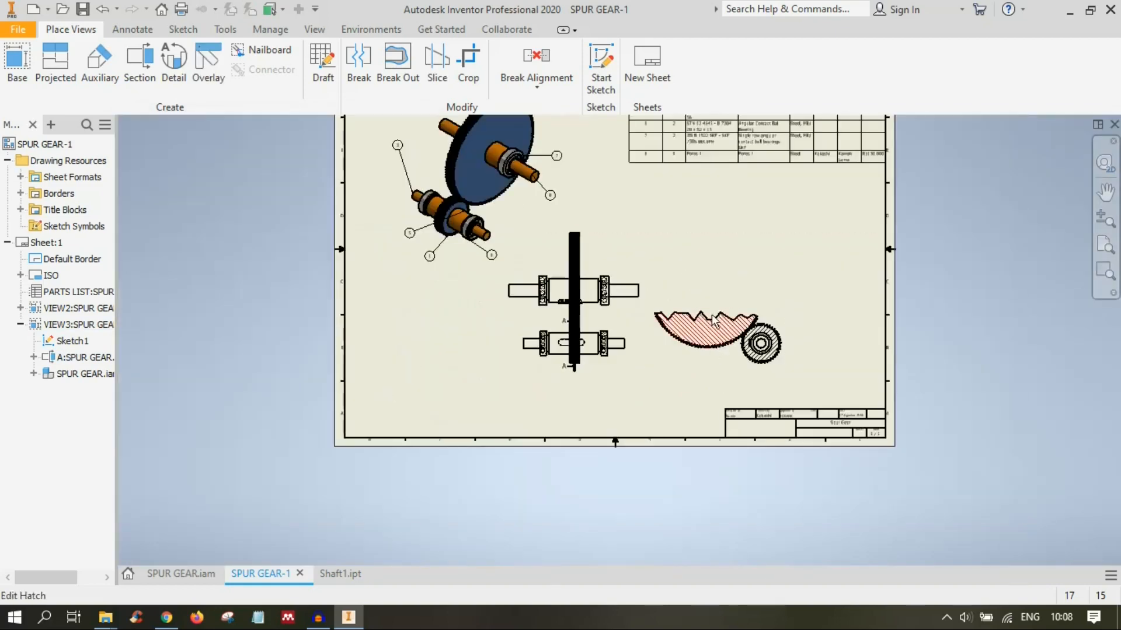
pyautogui.scroll(4, 700, 364)
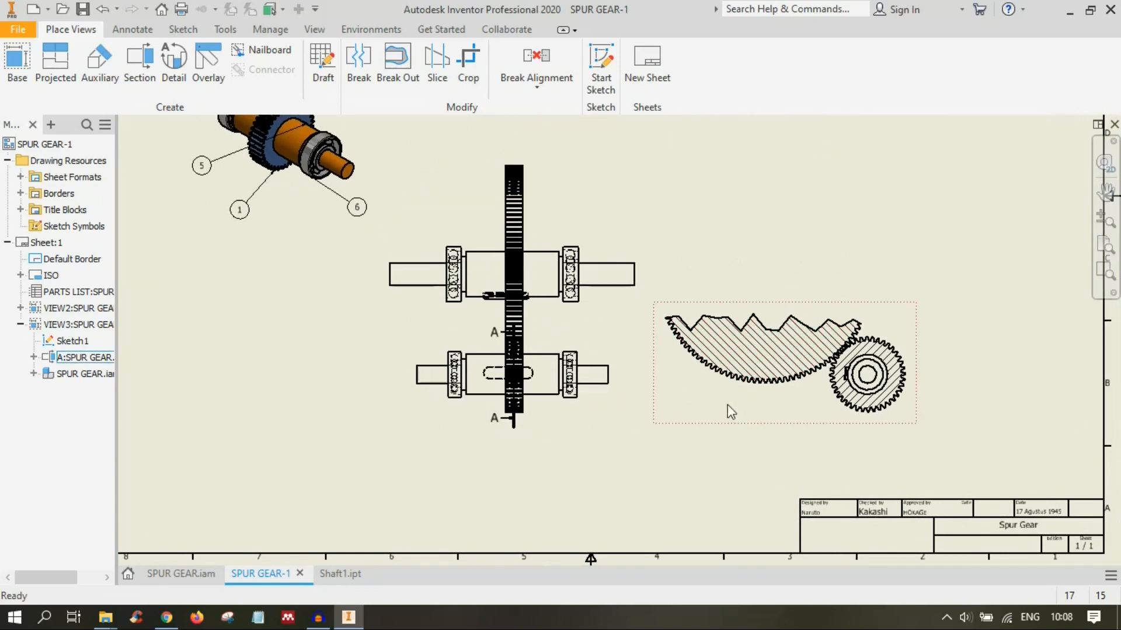
# Step: Examine cutting line A on the side view against the hatched gears in the section view
pyautogui.click(715, 400)
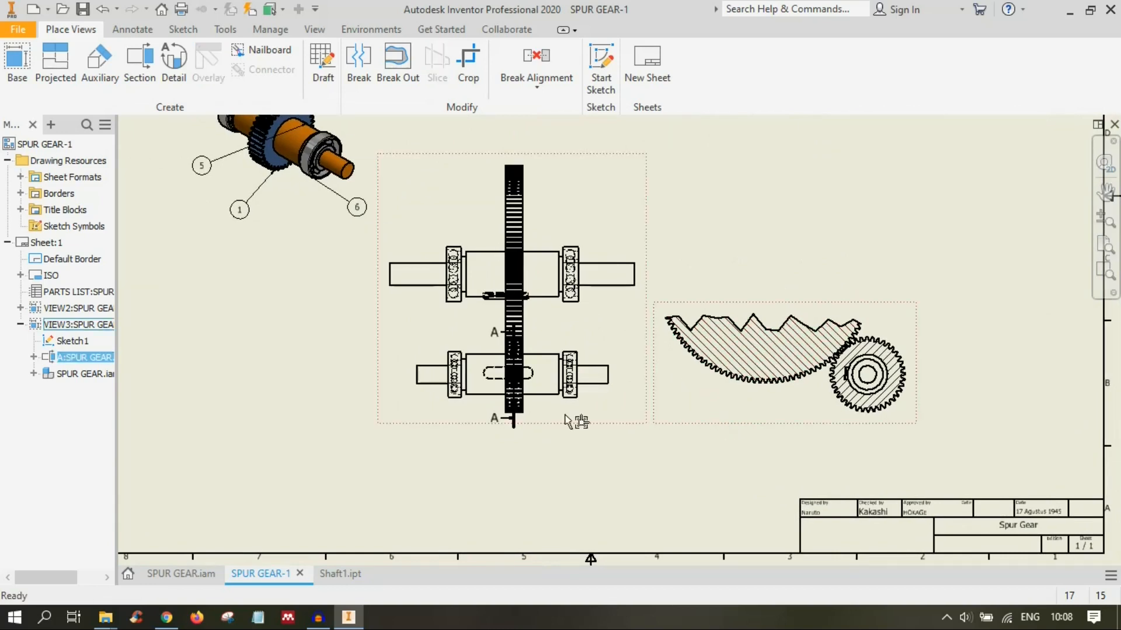
pyautogui.scroll(6, 541, 377)
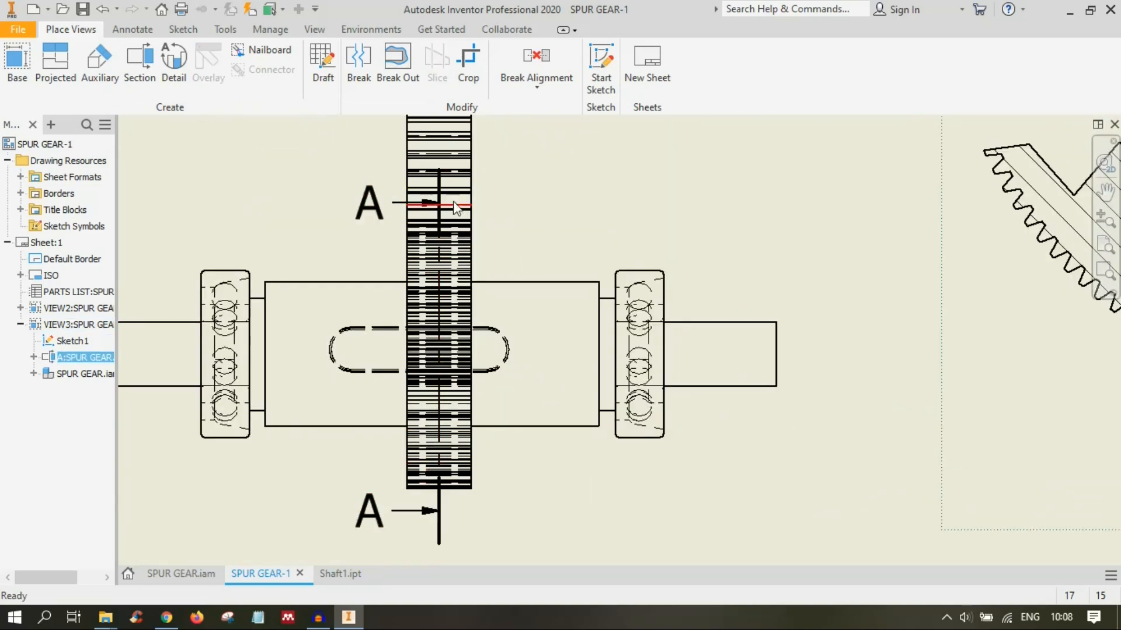
pyautogui.scroll(-3, 652, 399)
pyautogui.moveTo(1019, 303); pyautogui.dragTo(722, 305, button='middle')
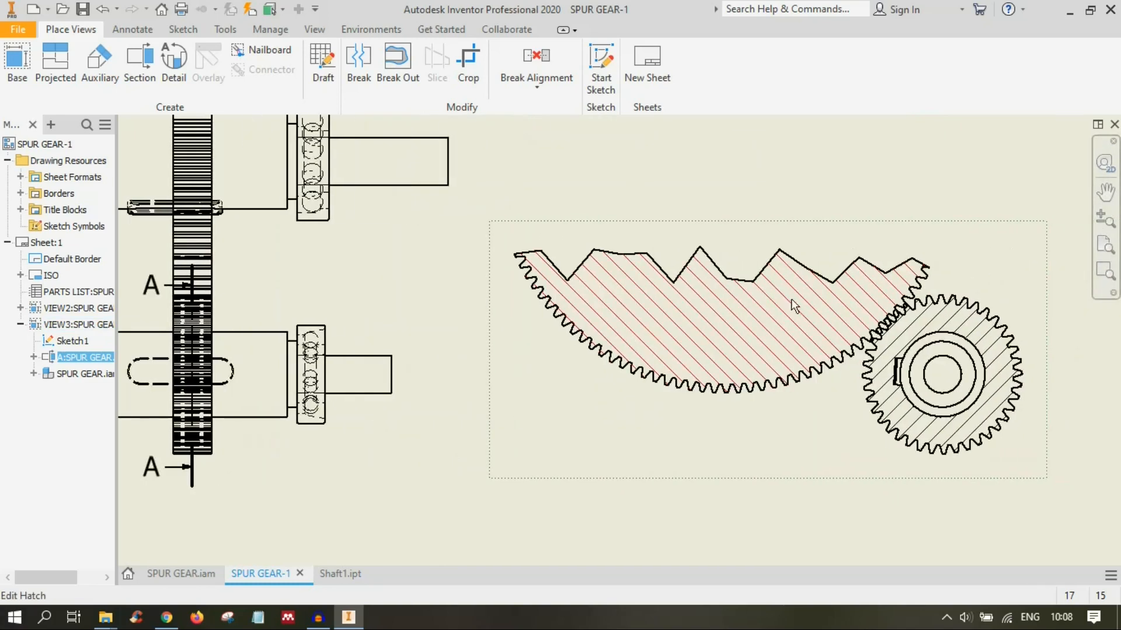
pyautogui.moveTo(740, 349)
pyautogui.mouseDown(button='middle')
pyautogui.moveTo(834, 340)
pyautogui.moveTo(840, 328)
pyautogui.mouseUp(button='middle')
pyautogui.moveTo(691, 364); pyautogui.dragTo(782, 397, button='middle')
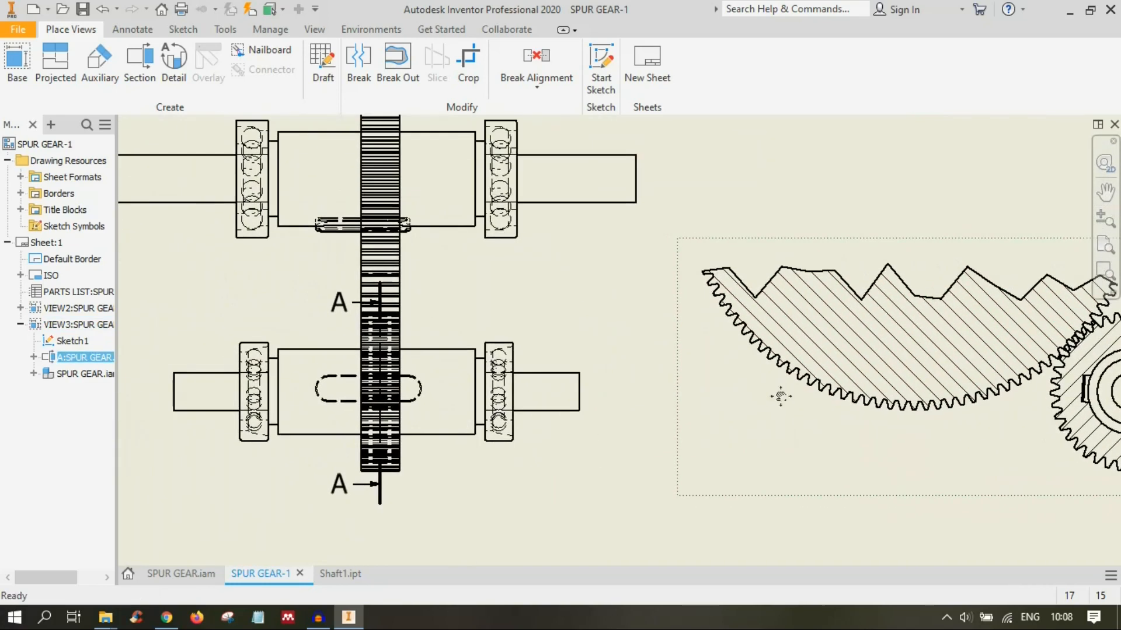
pyautogui.scroll(-2, 784, 426)
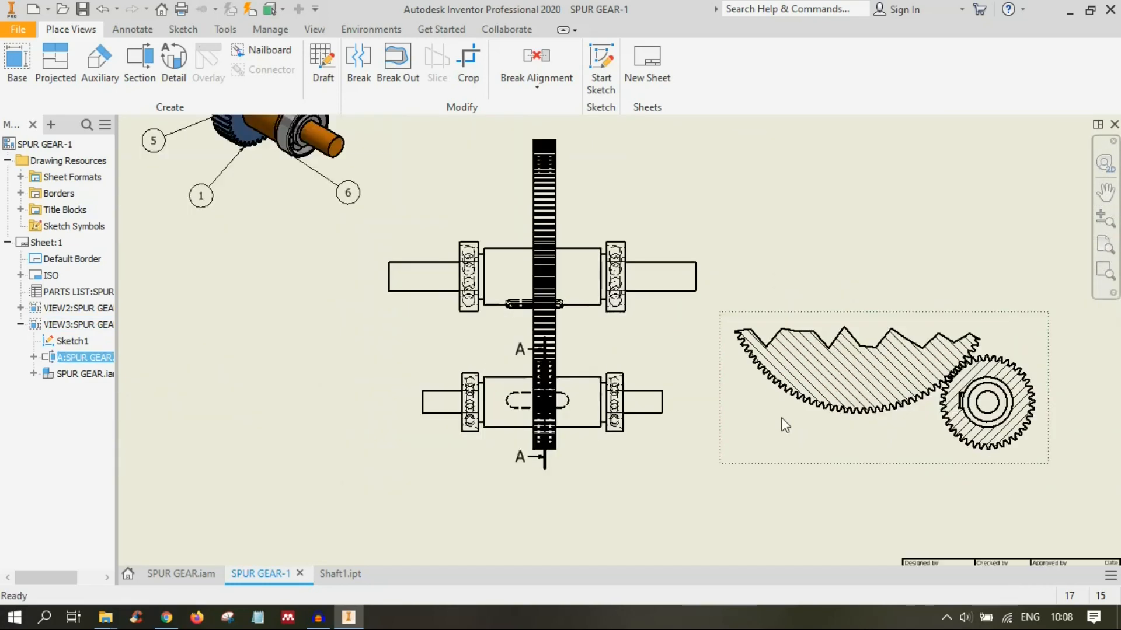
# Step: Try to create 1:2 section view B from the side view, cutting from above the large gear to its centre and out along the upper shaft
pyautogui.click(145, 95)
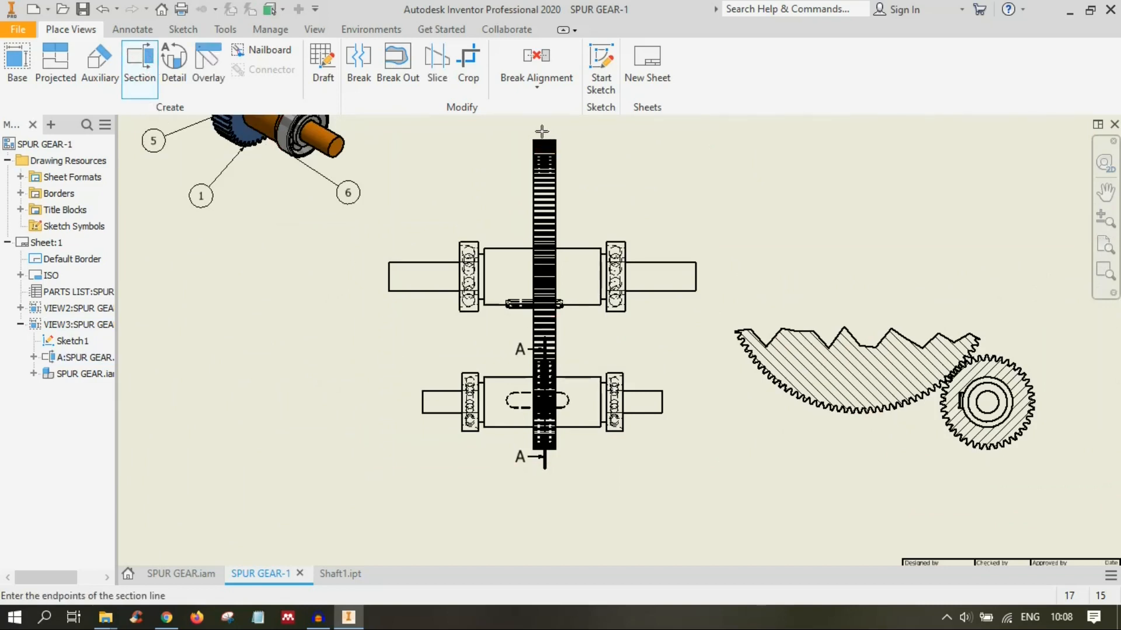
pyautogui.press('Escape')
pyautogui.click(142, 62)
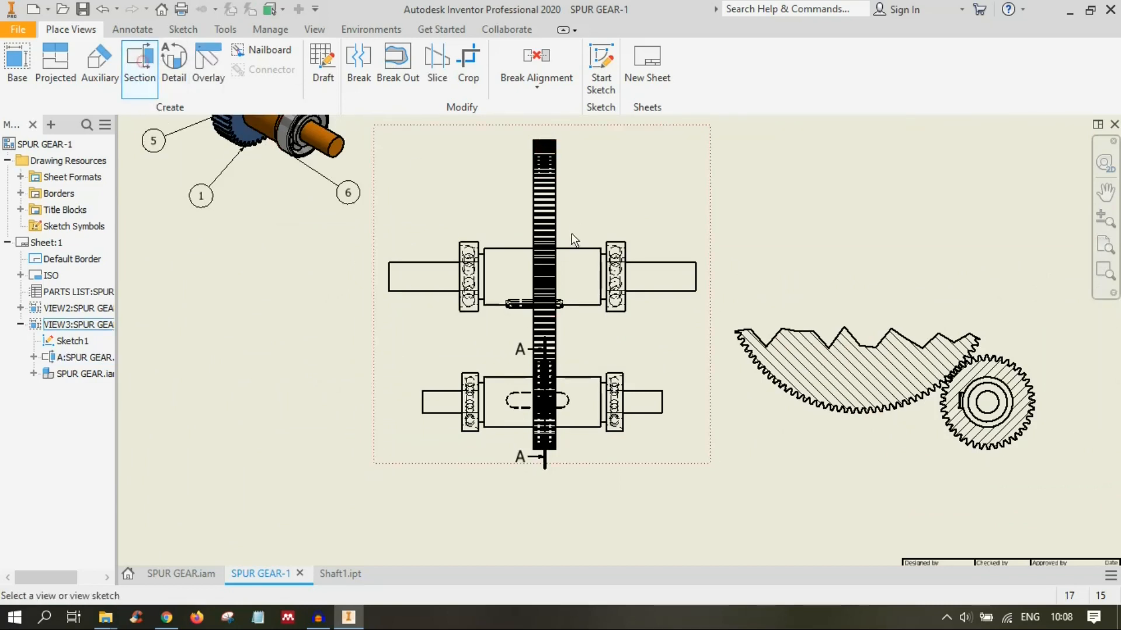
pyautogui.click(561, 238)
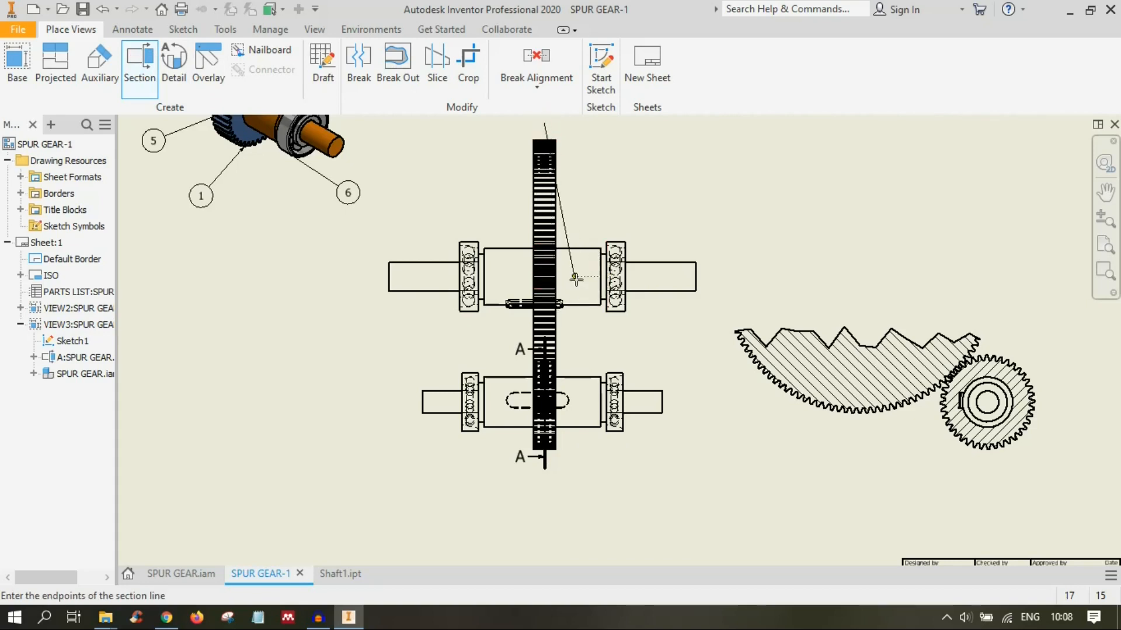
pyautogui.click(543, 276)
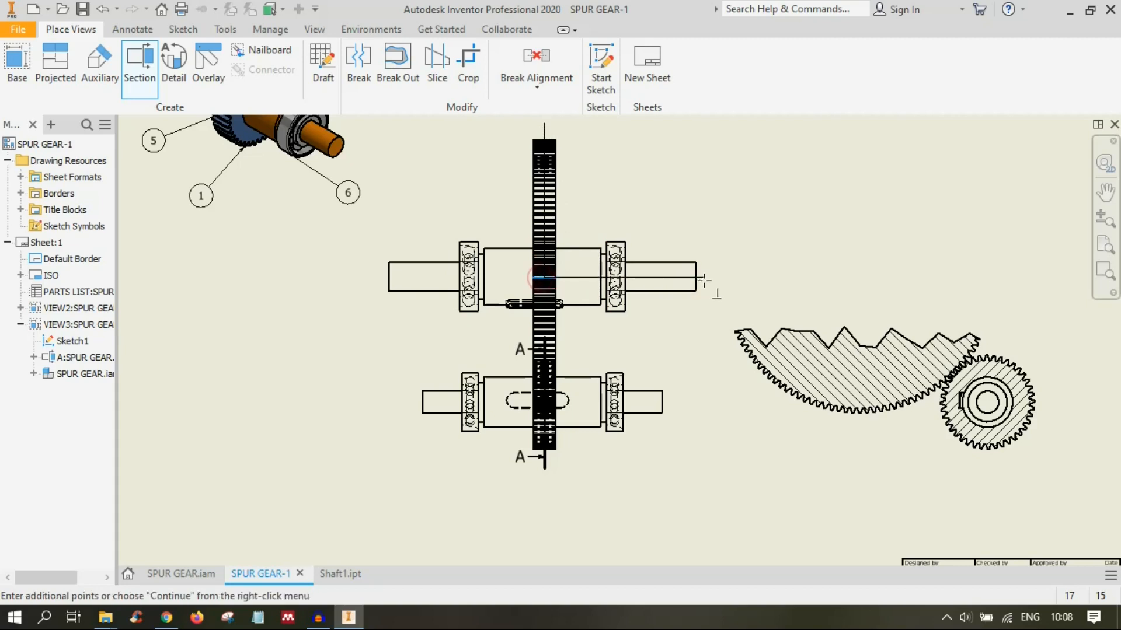
pyautogui.rightClick(712, 276)
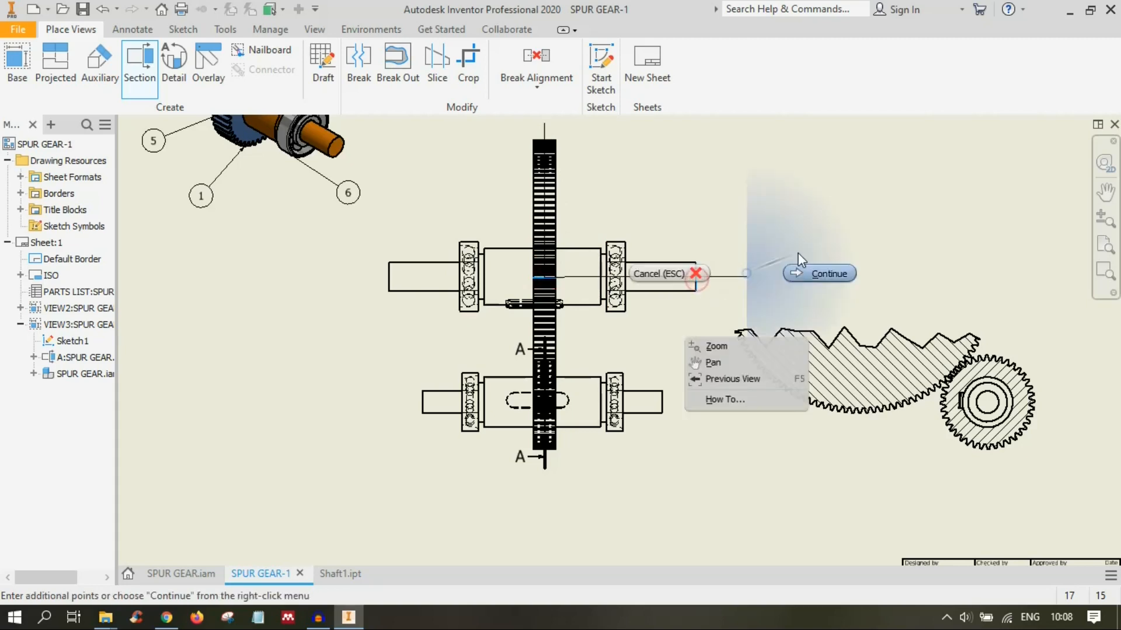
pyautogui.click(794, 257)
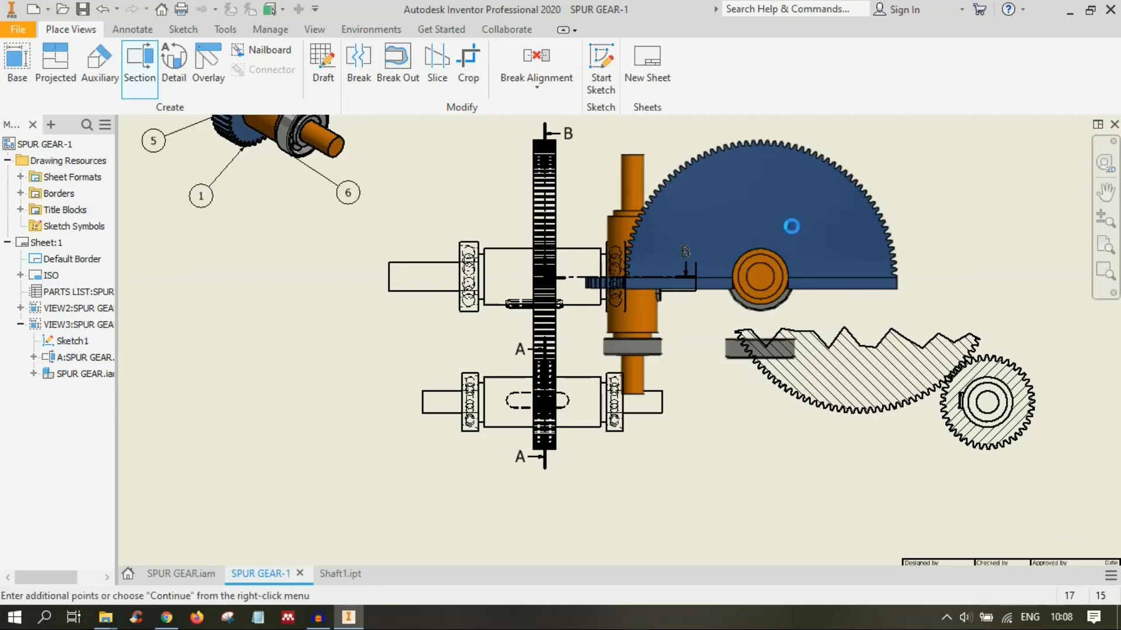
pyautogui.scroll(5, 779, 290)
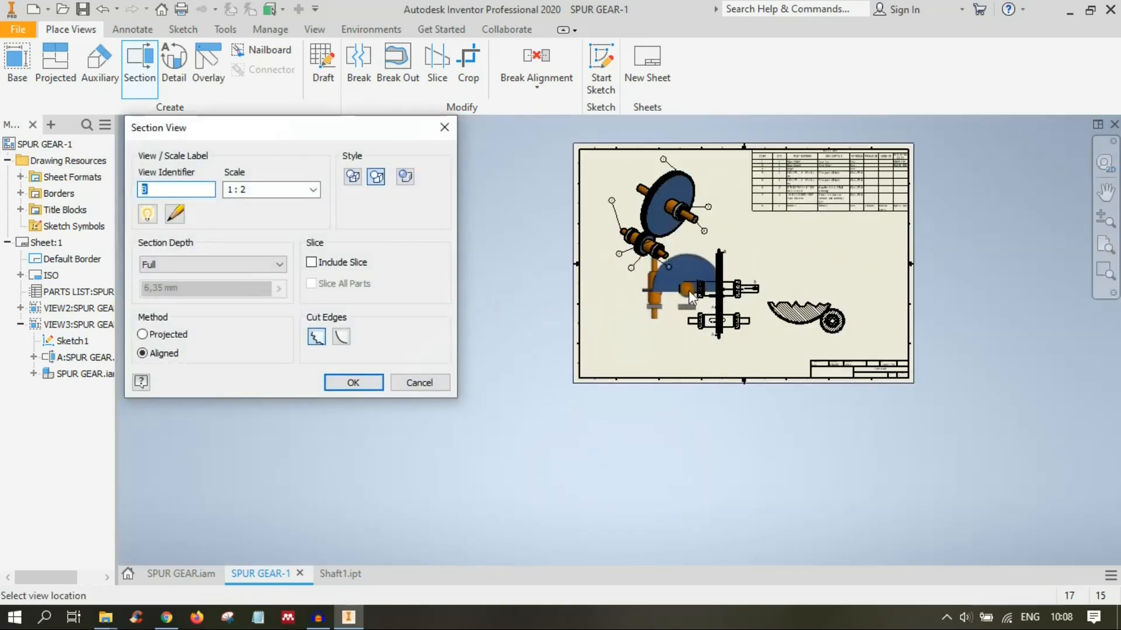
pyautogui.scroll(-5, 671, 290)
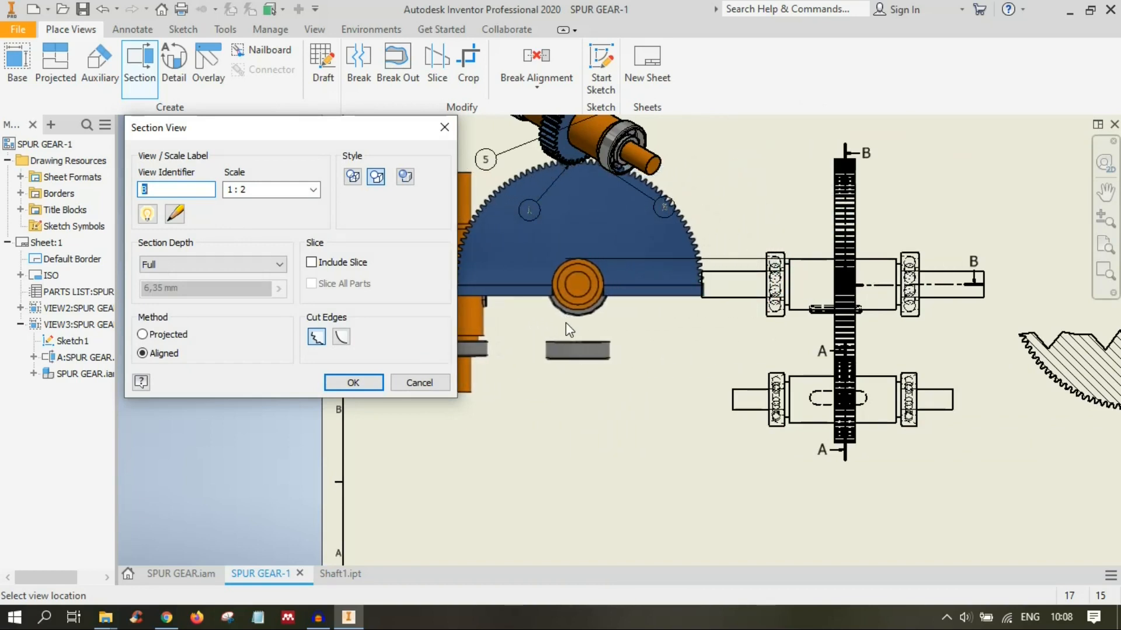
pyautogui.click(566, 322)
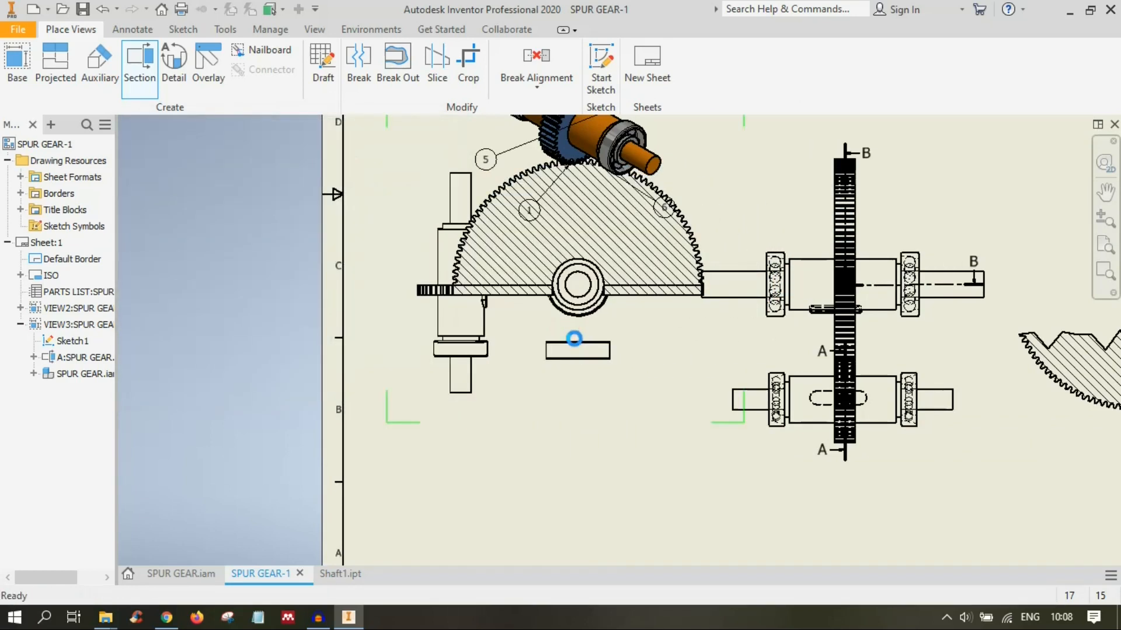
# Step: Delete section view B together with its bent cutting line on the side view
pyautogui.moveTo(652, 365); pyautogui.dragTo(636, 438, button='middle')
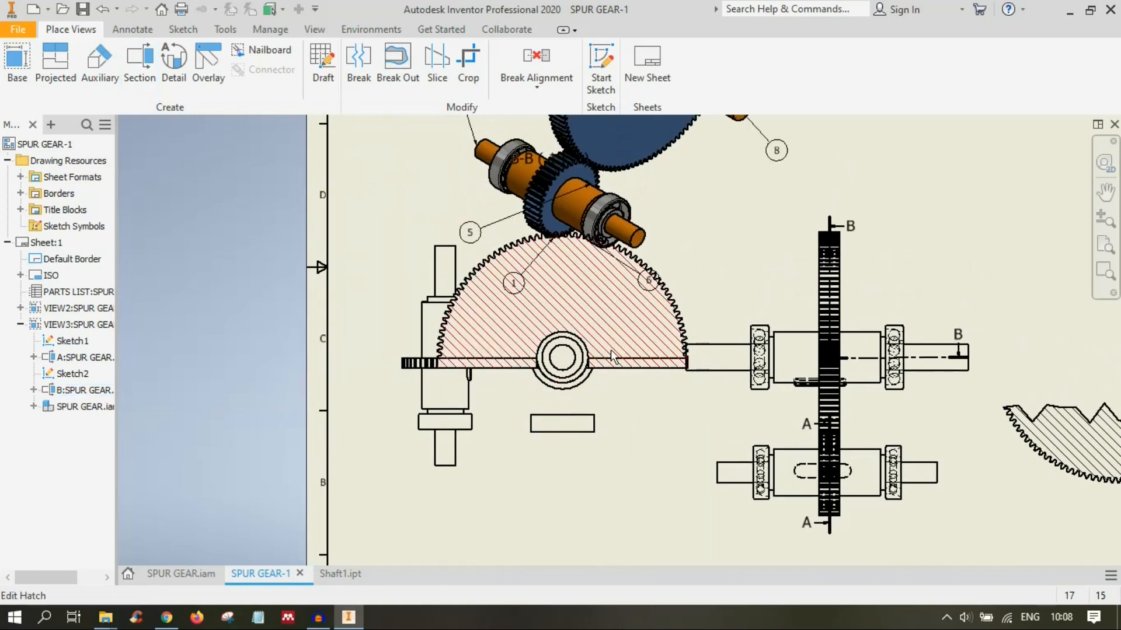
pyautogui.scroll(2, 539, 424)
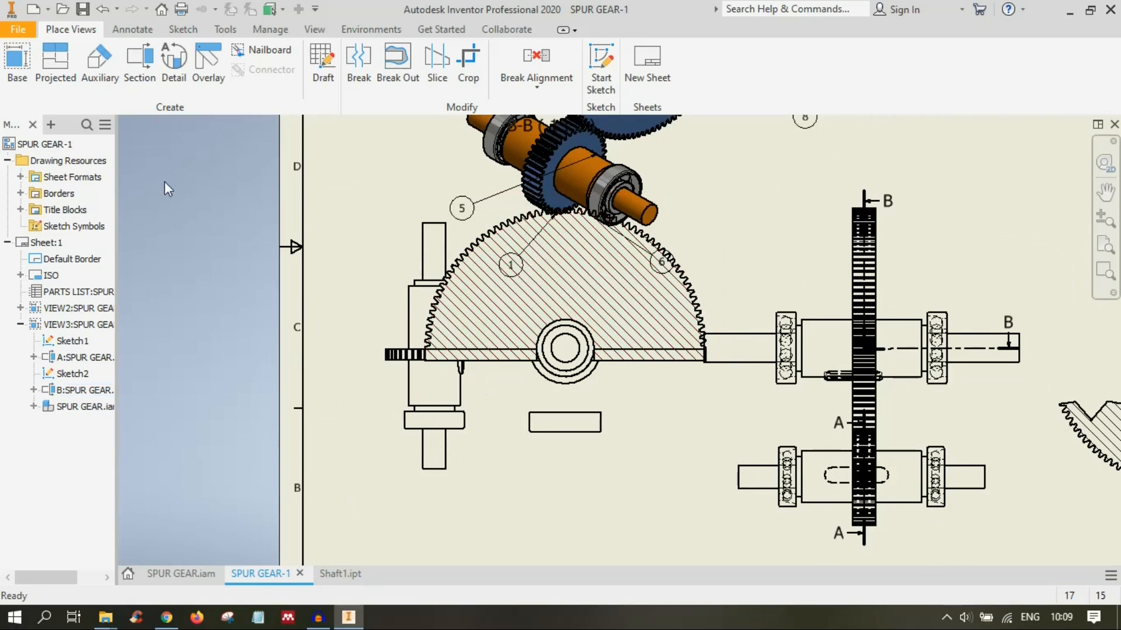
pyautogui.moveTo(788, 425); pyautogui.dragTo(731, 370, button='middle')
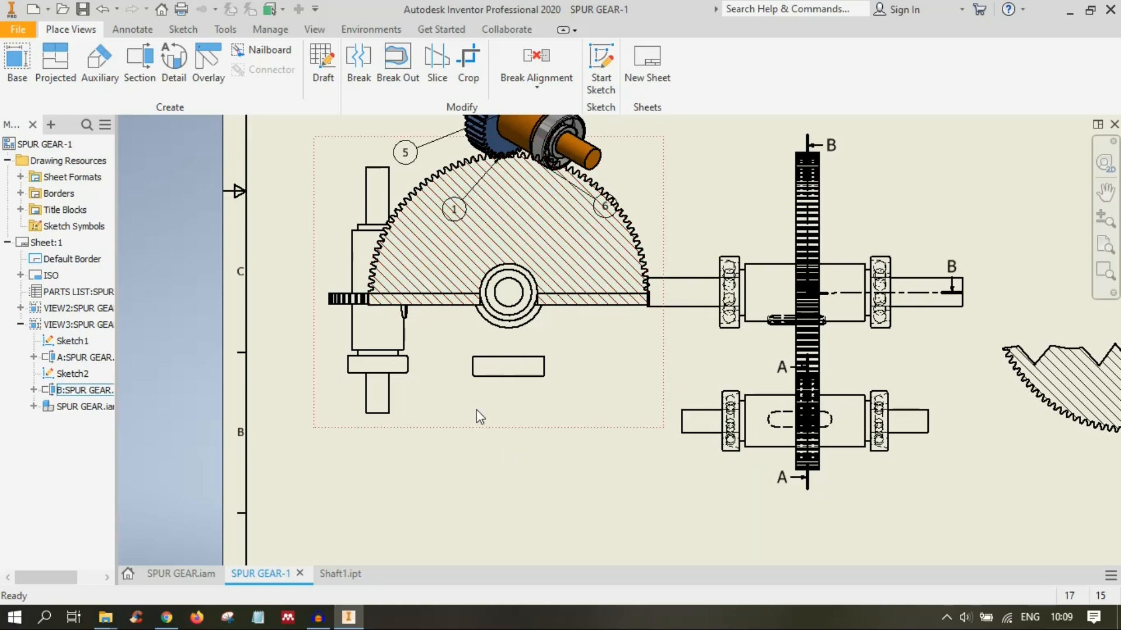
pyautogui.press('Delete')
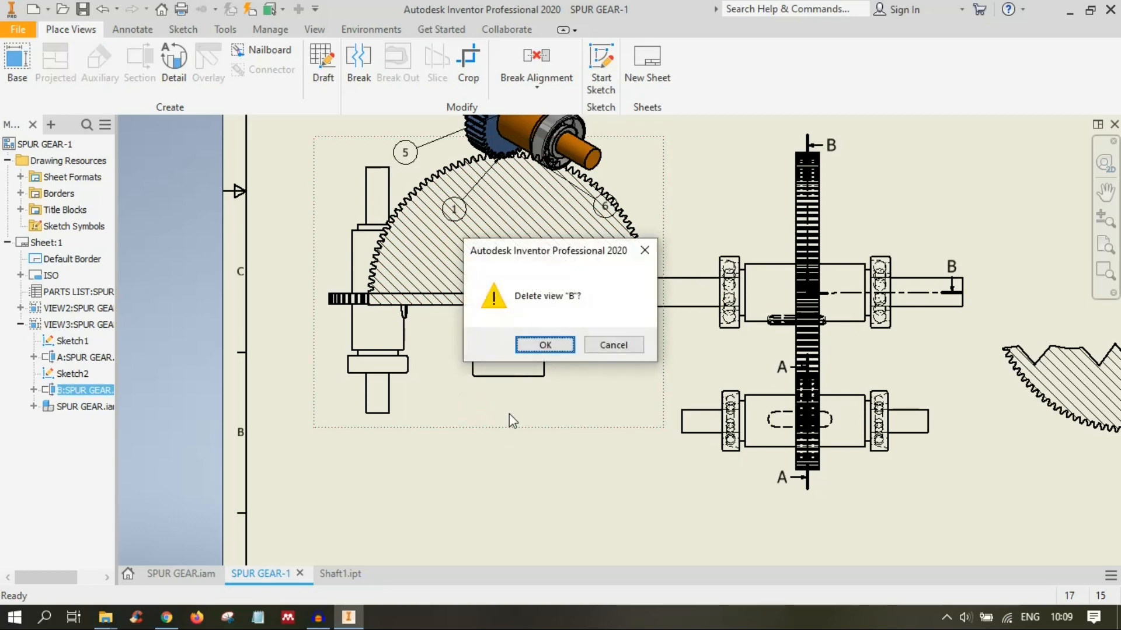
pyautogui.click(541, 341)
pyautogui.moveTo(692, 345); pyautogui.dragTo(457, 323, button='middle')
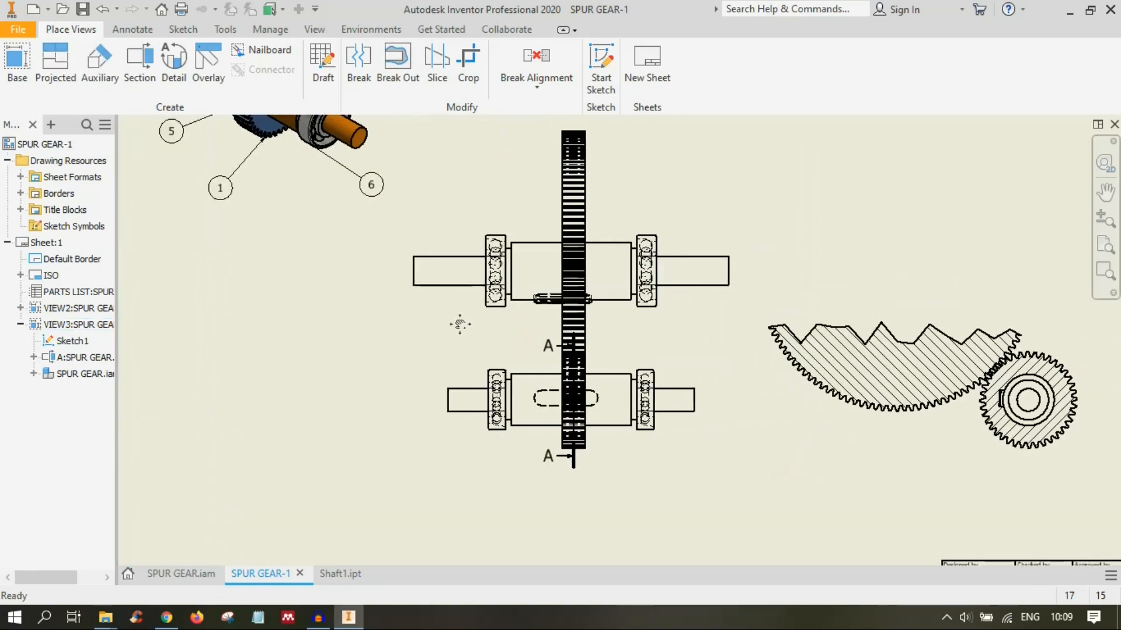
# Step: Shift section view A closer to the side view and create circular 1:1 detail view C around the large gear and upper shaft bearing
pyautogui.moveTo(830, 331); pyautogui.dragTo(692, 320, button='middle')
pyautogui.moveTo(742, 447); pyautogui.dragTo(695, 447)
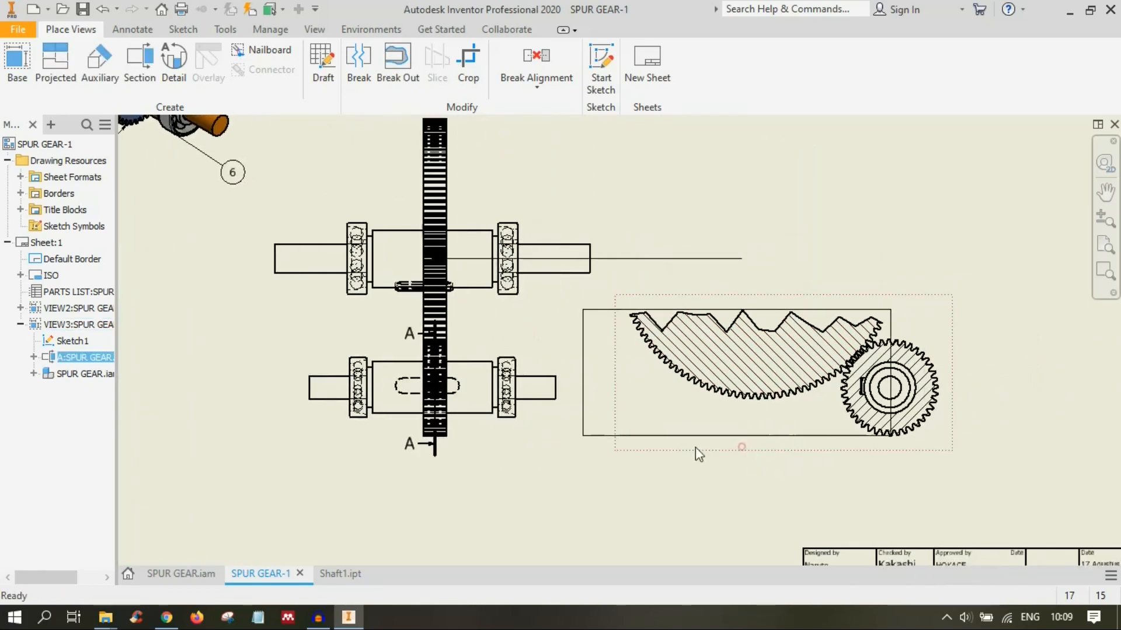
pyautogui.click(174, 59)
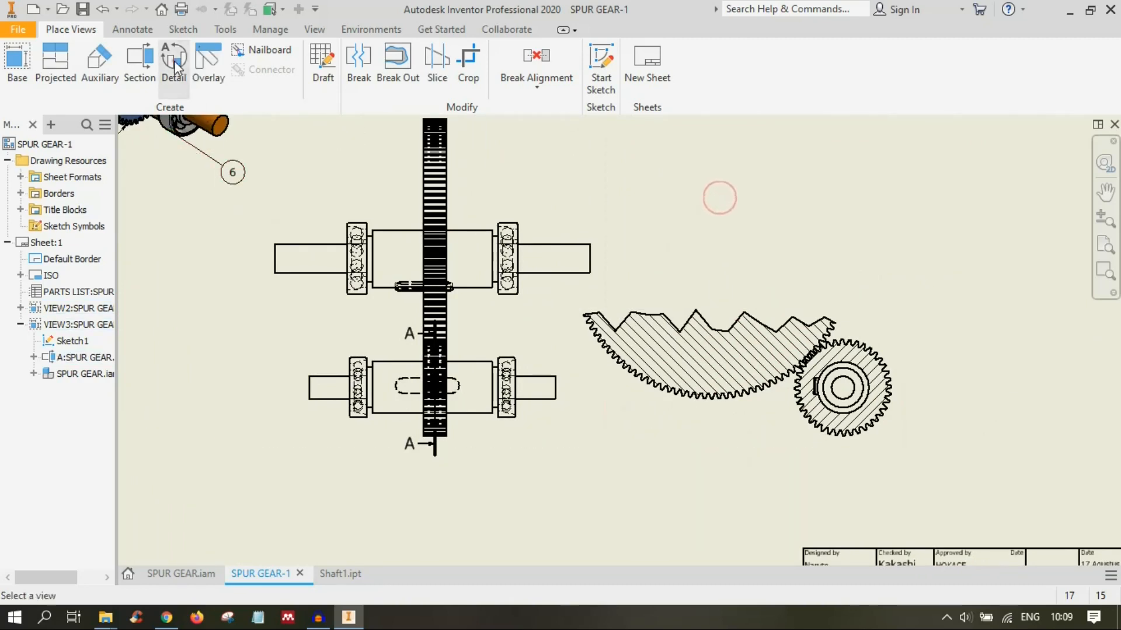
pyautogui.moveTo(459, 251); pyautogui.dragTo(414, 321, button='middle')
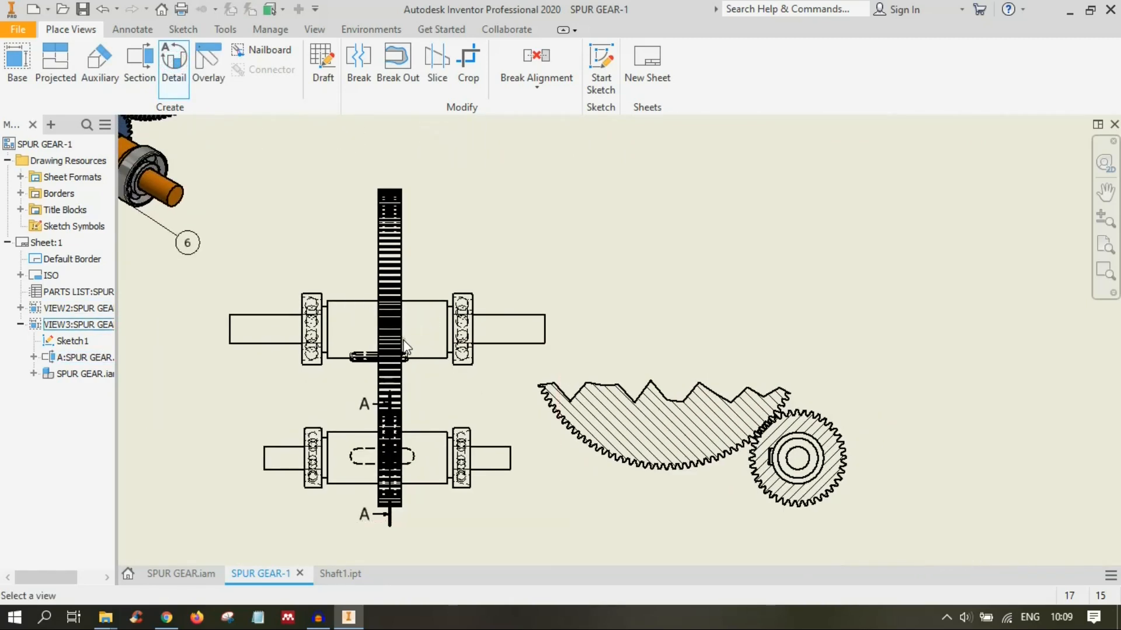
pyautogui.click(406, 345)
pyautogui.moveTo(337, 335); pyautogui.dragTo(595, 353, button='middle')
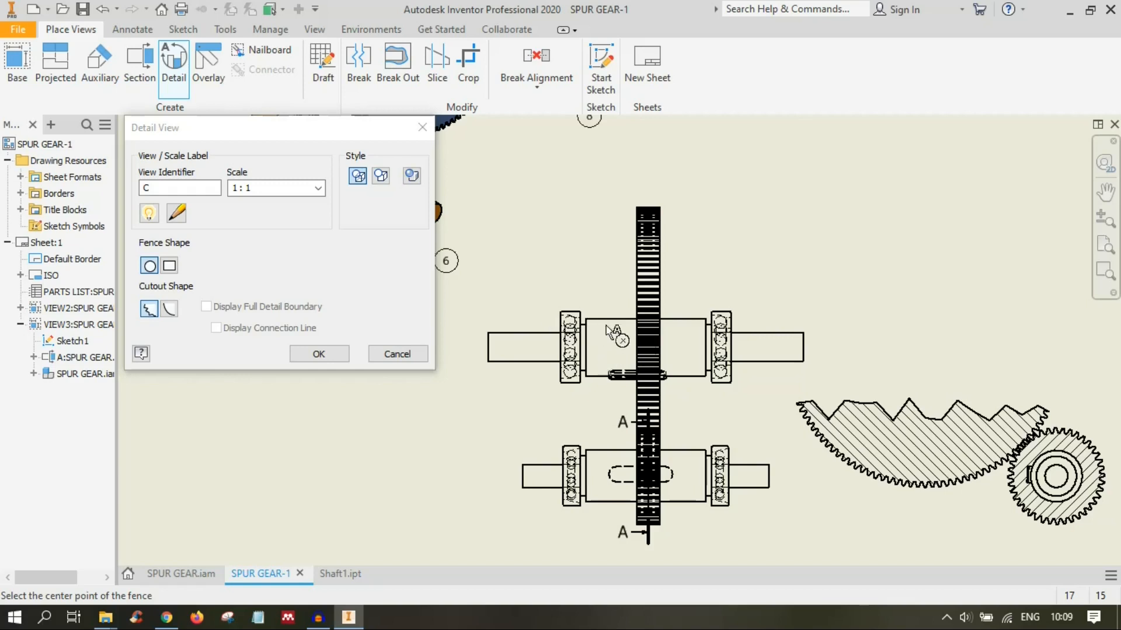
pyautogui.click(684, 297)
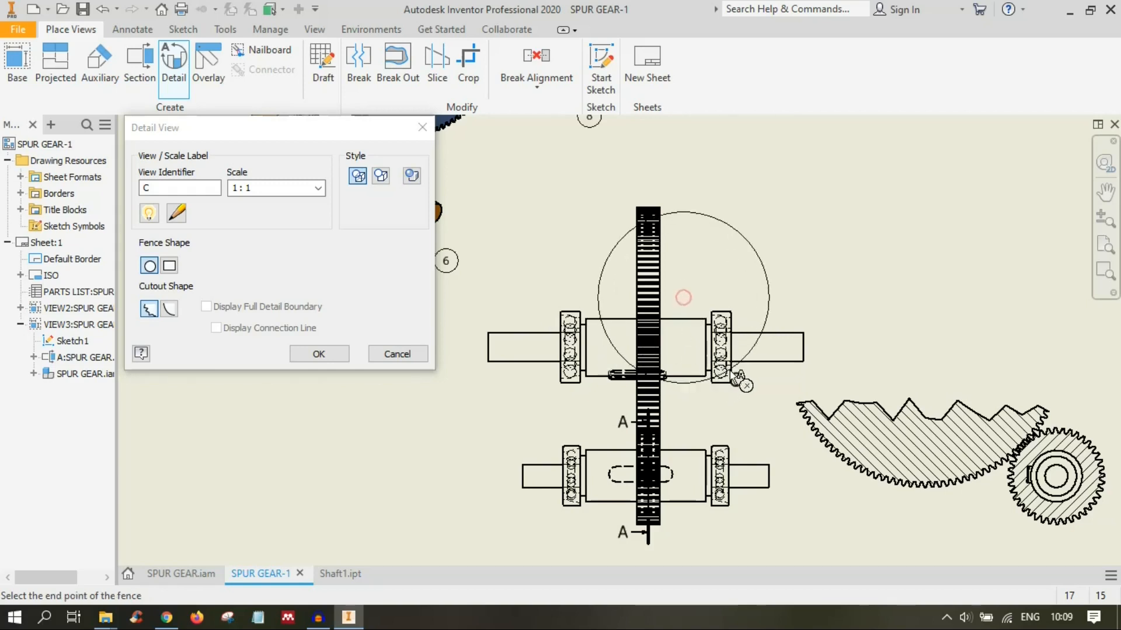
pyautogui.click(729, 383)
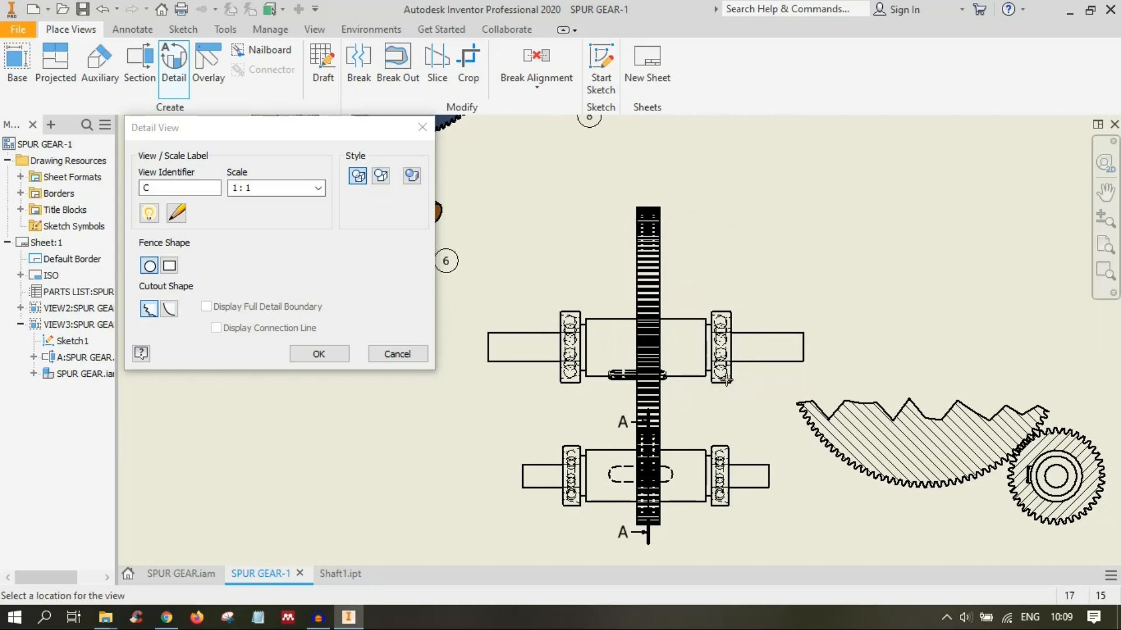
pyautogui.moveTo(865, 202); pyautogui.dragTo(500, 342, button='middle')
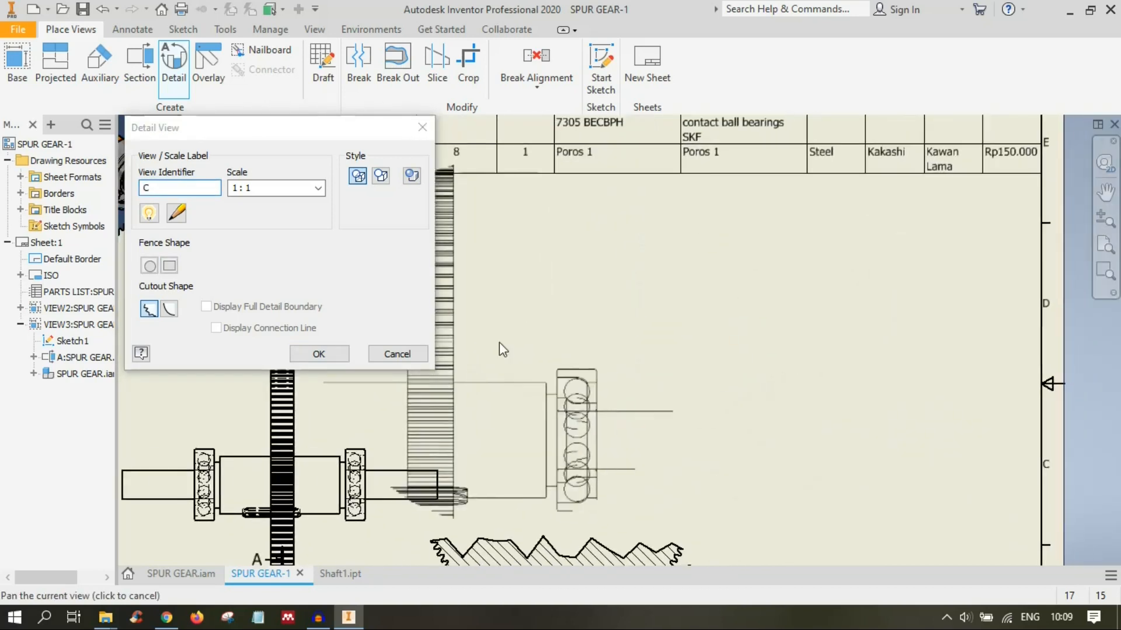
pyautogui.click(660, 353)
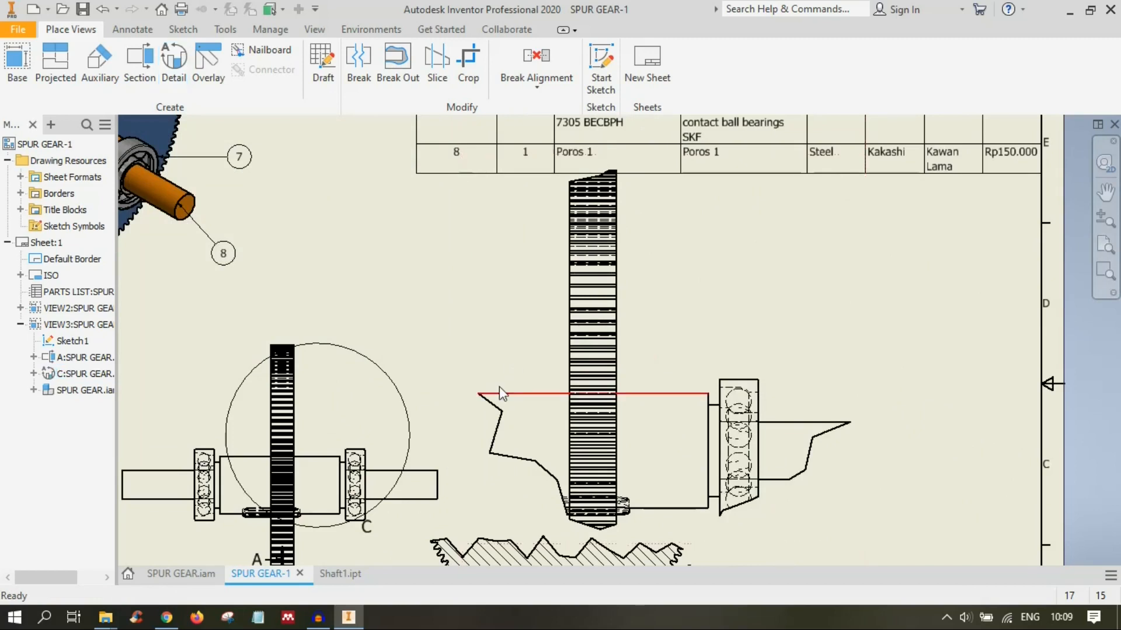
# Step: Move section view A clear of detail view C and delete section view A from the sheet
pyautogui.moveTo(515, 381); pyautogui.dragTo(568, 317, button='middle')
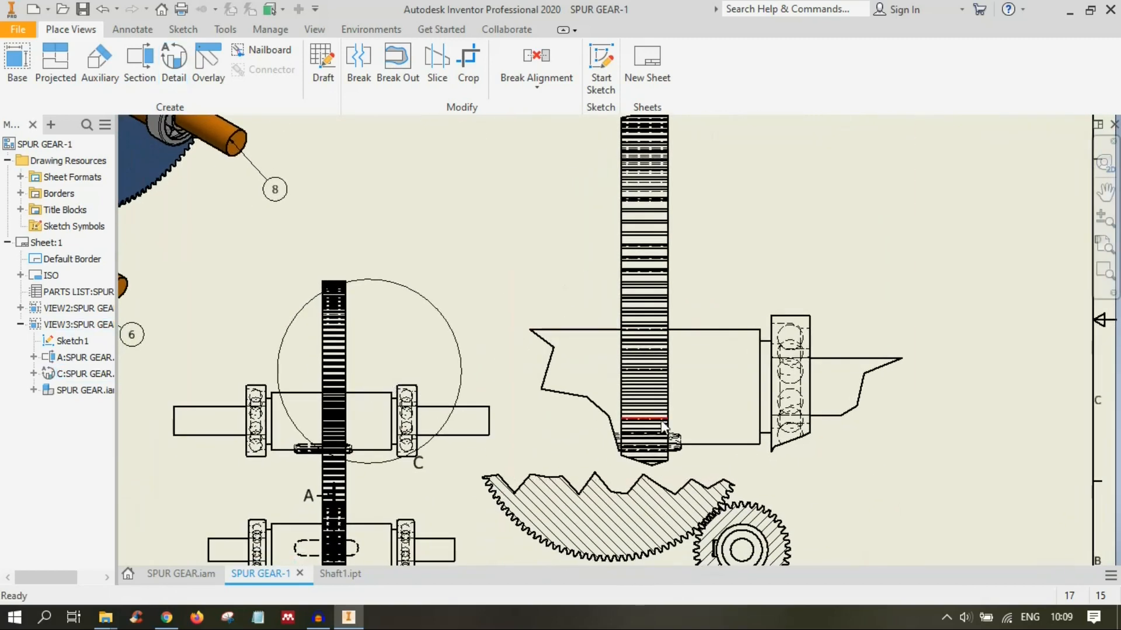
pyautogui.scroll(-5, 619, 388)
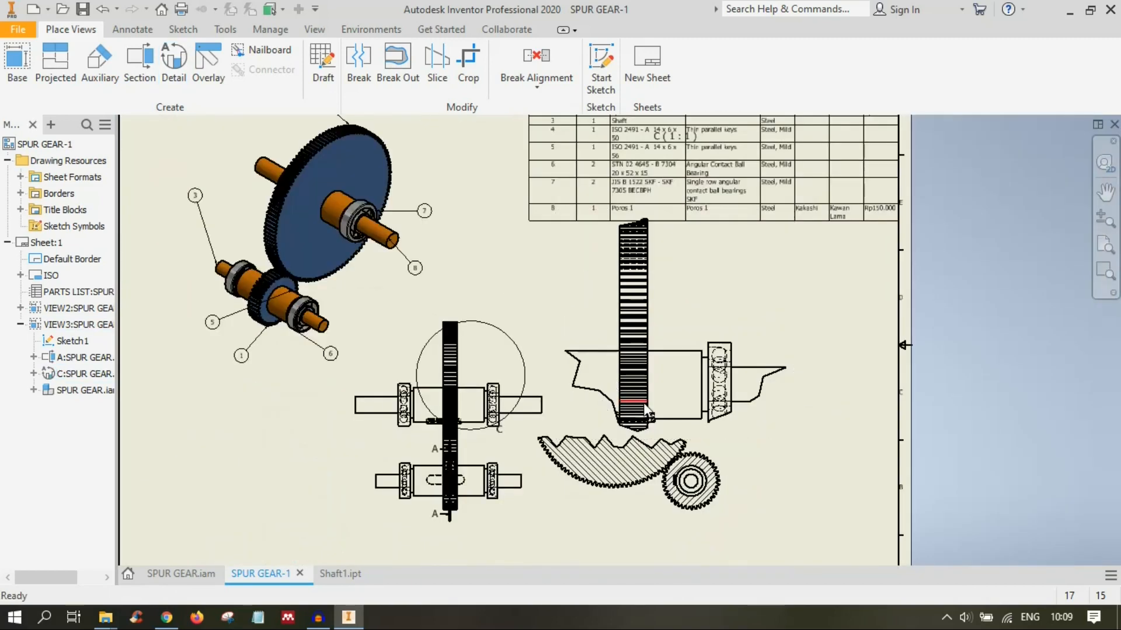
pyautogui.scroll(5, 643, 403)
pyautogui.moveTo(641, 461); pyautogui.dragTo(649, 290, button='middle')
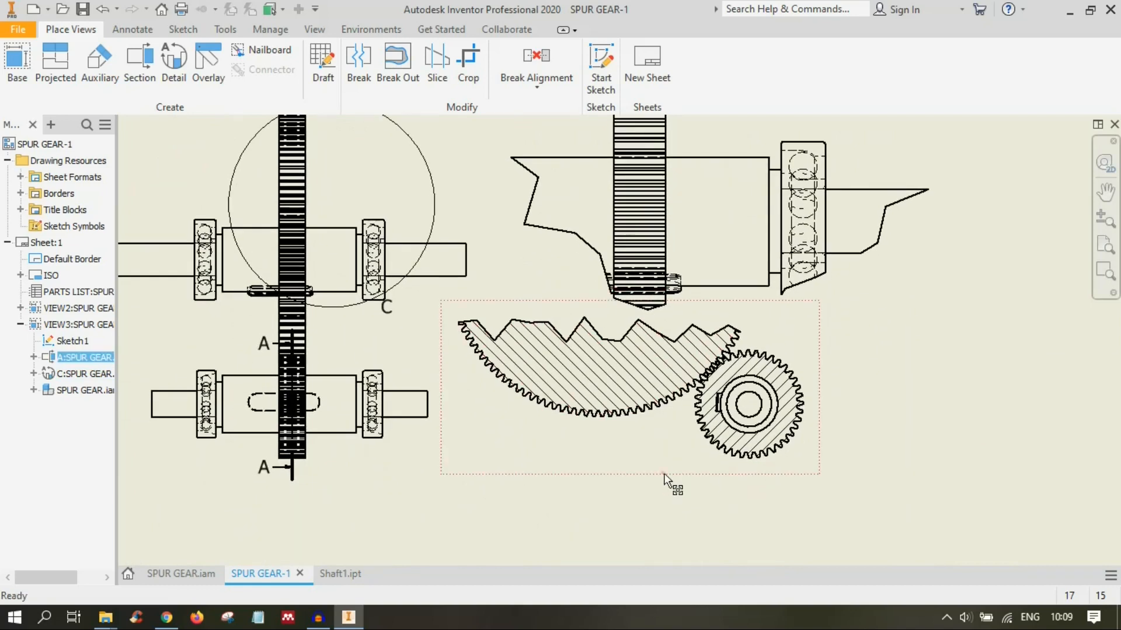
pyautogui.moveTo(666, 475); pyautogui.dragTo(893, 476)
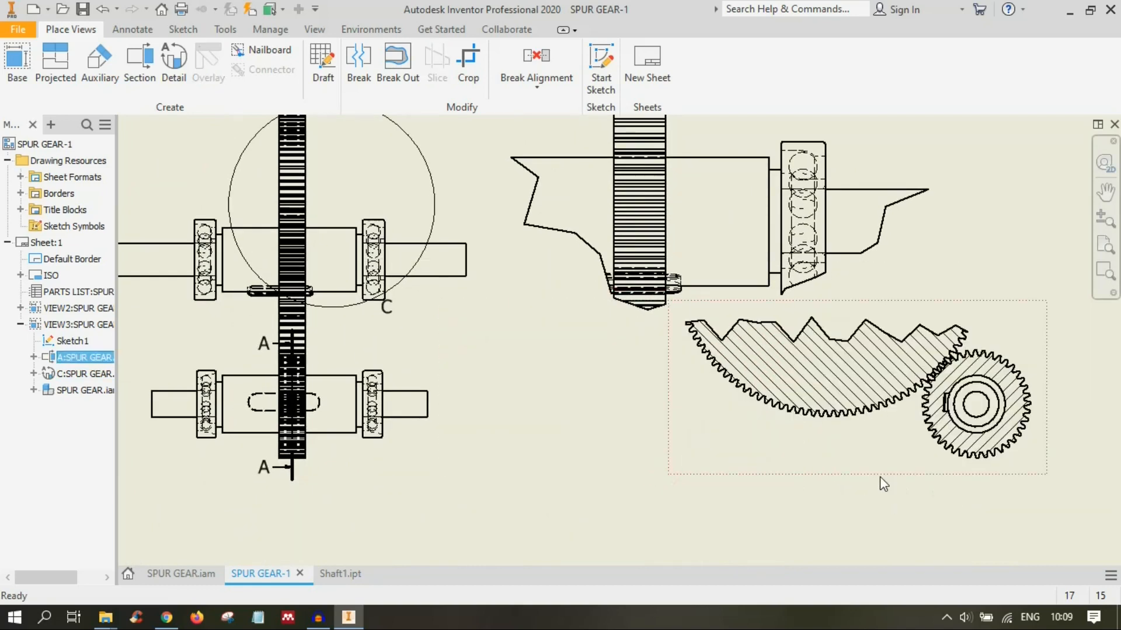
pyautogui.press('Delete')
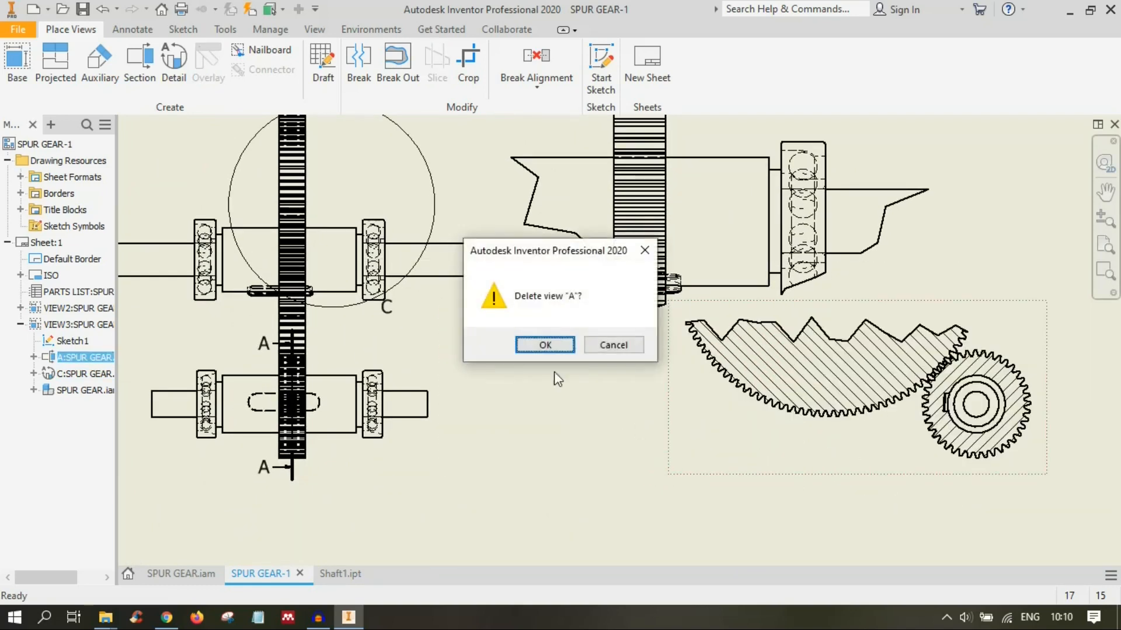
pyautogui.click(543, 343)
# Step: Move detail view C lower on the sheet, below the parts list, and set its scale to 1:2
pyautogui.scroll(-3, 674, 405)
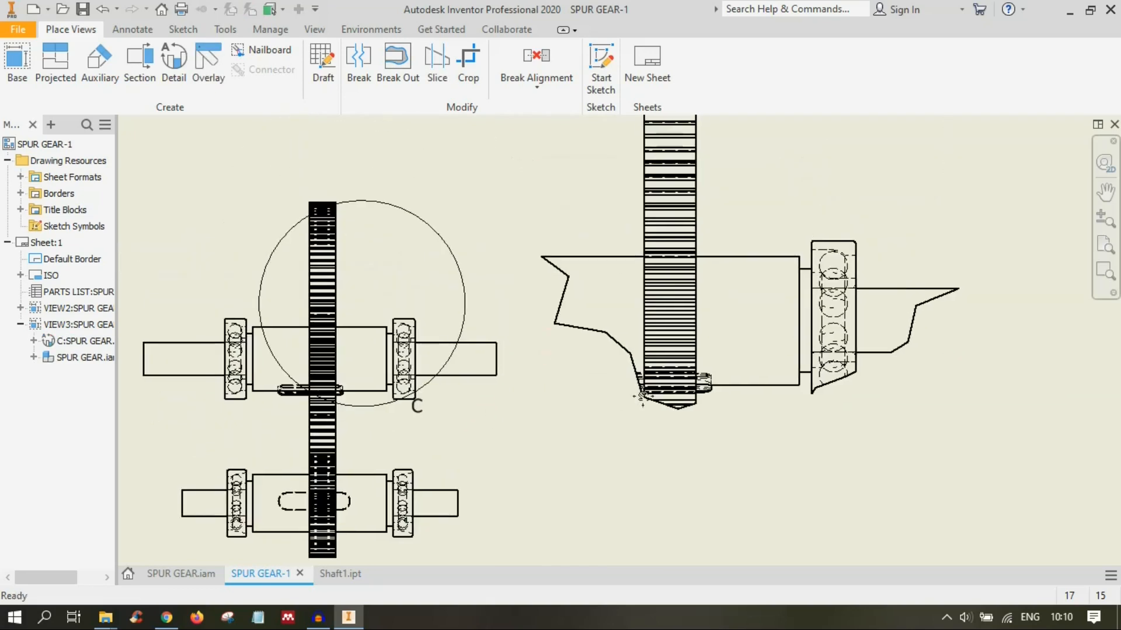
pyautogui.moveTo(723, 405); pyautogui.dragTo(784, 461)
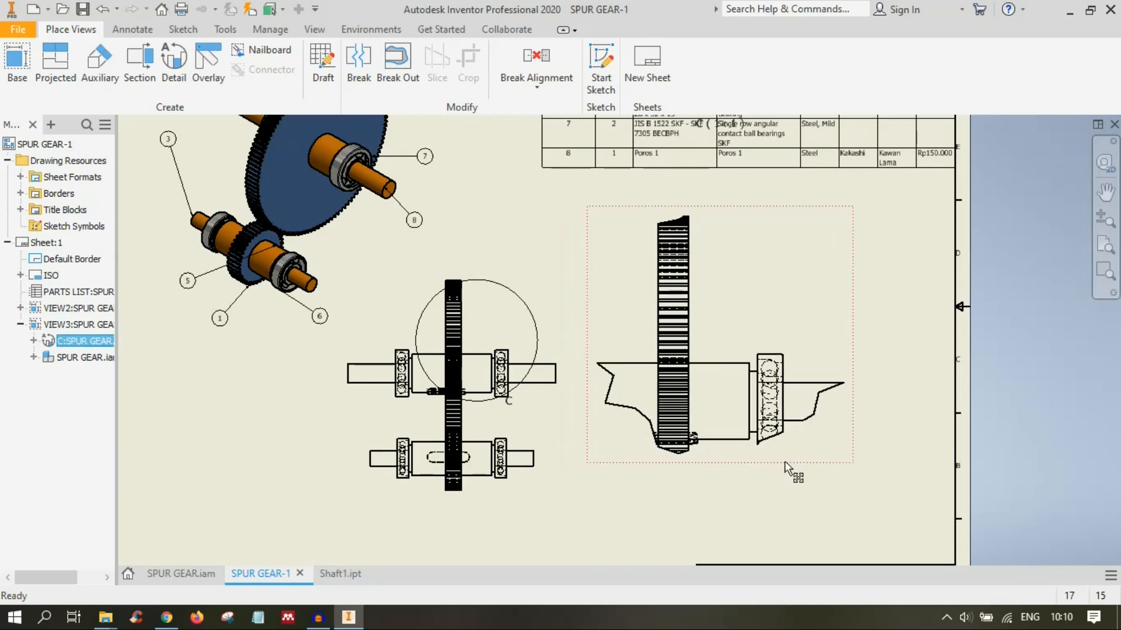
pyautogui.doubleClick(777, 456)
pyautogui.click(356, 364)
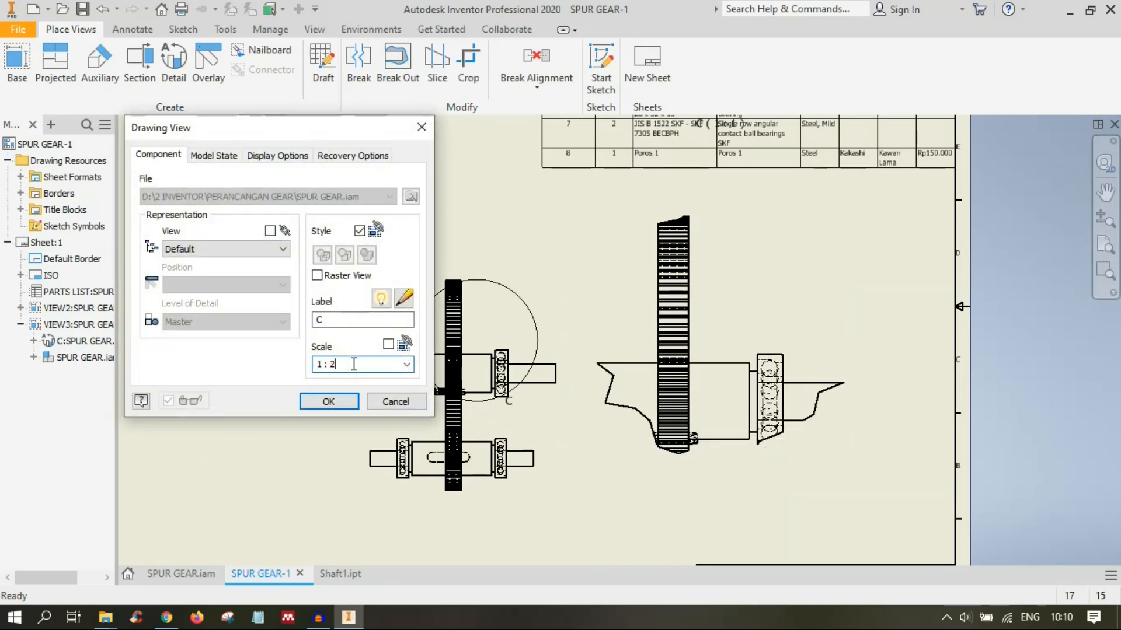
pyautogui.write('1 : 2')
pyautogui.click(327, 402)
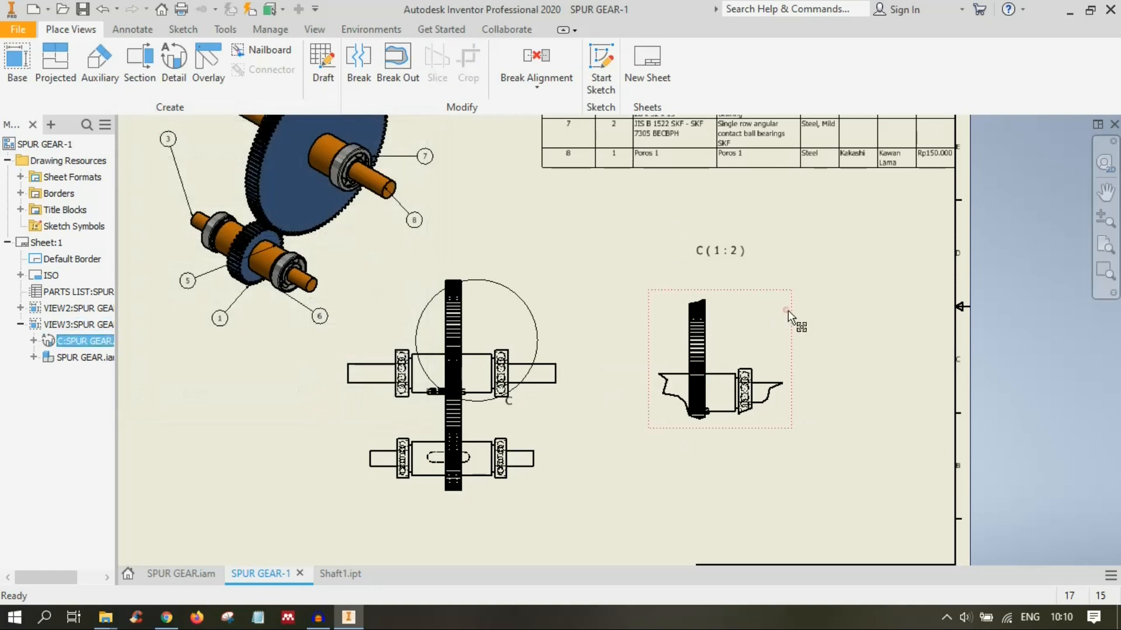
# Step: Hide the view label of detail view C
pyautogui.click(742, 250)
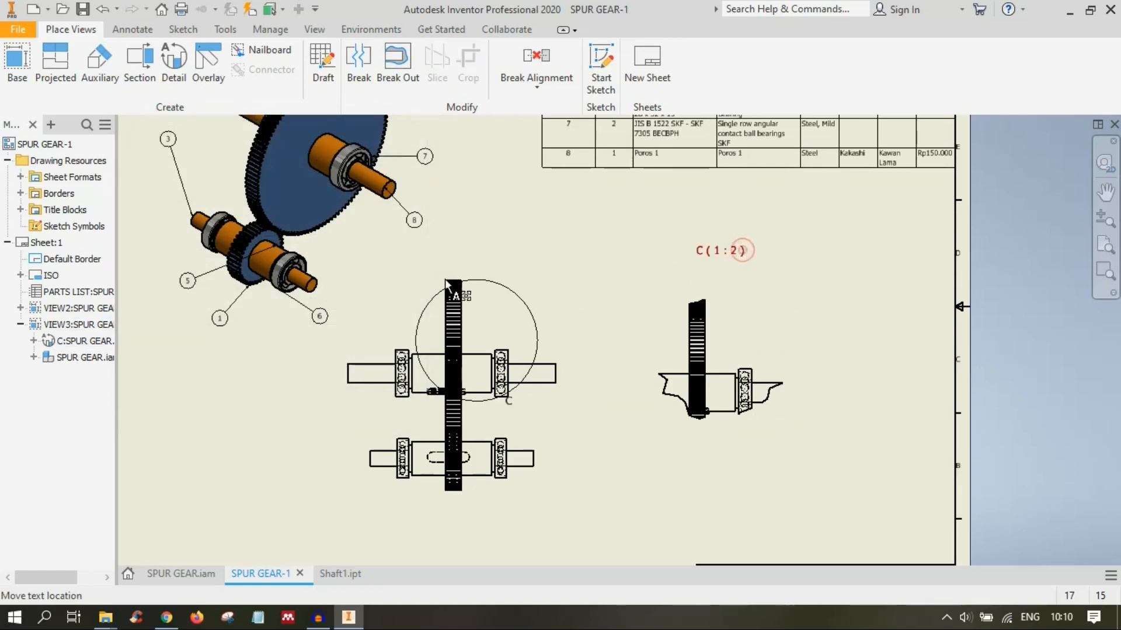
pyautogui.doubleClick(742, 250)
pyautogui.click(996, 577)
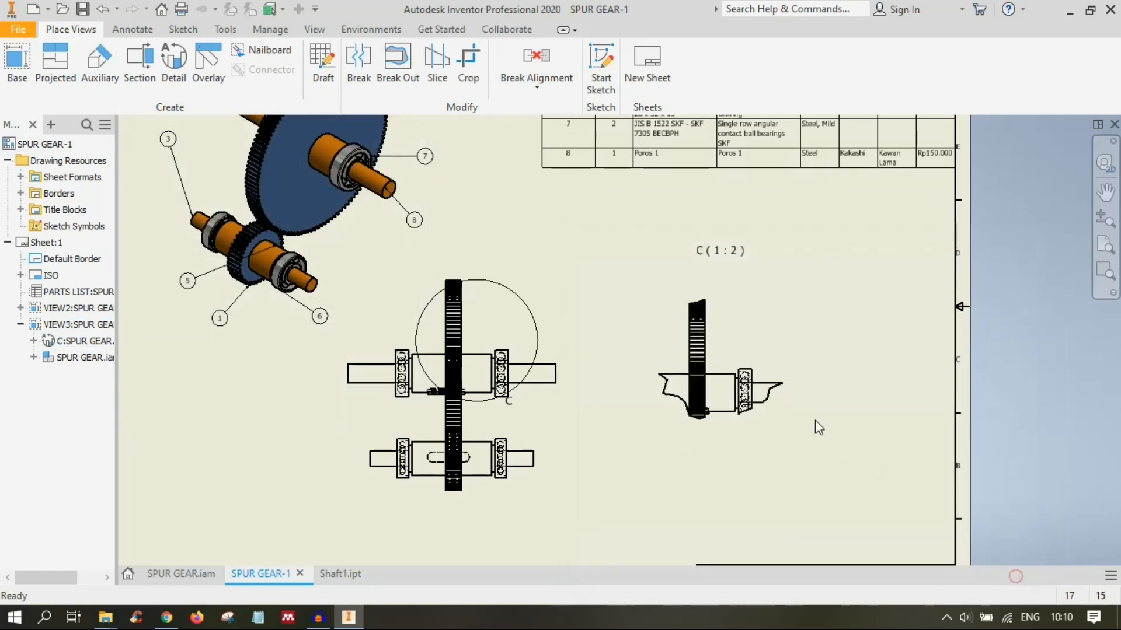
pyautogui.doubleClick(759, 343)
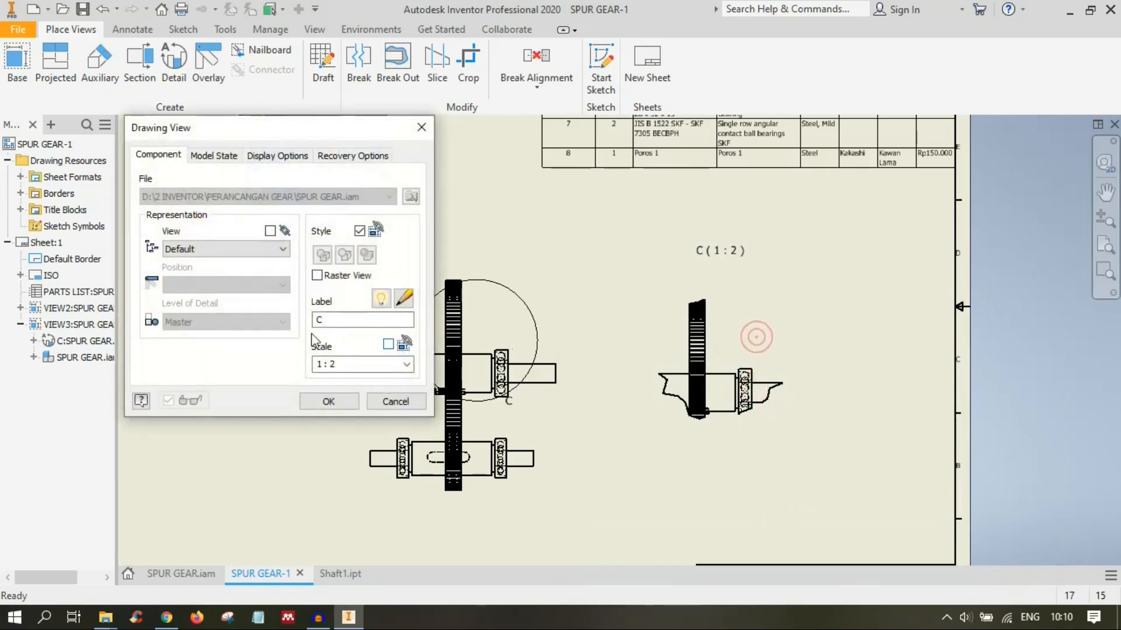
pyautogui.click(382, 298)
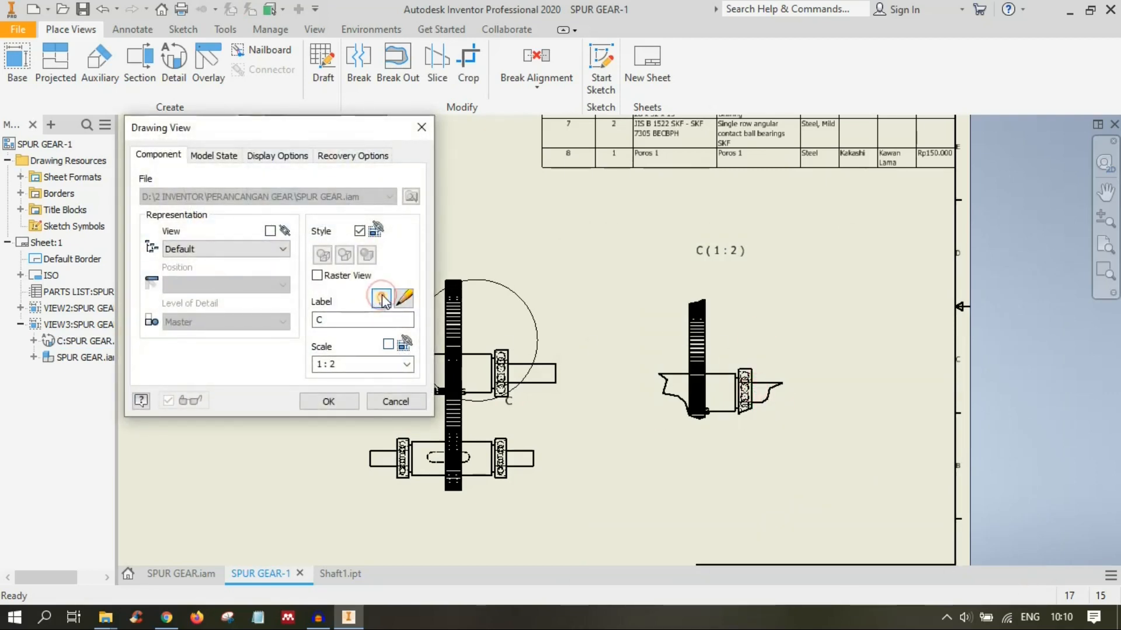
pyautogui.click(350, 406)
# Step: Move detail view C up and closer to the side view
pyautogui.click(749, 304)
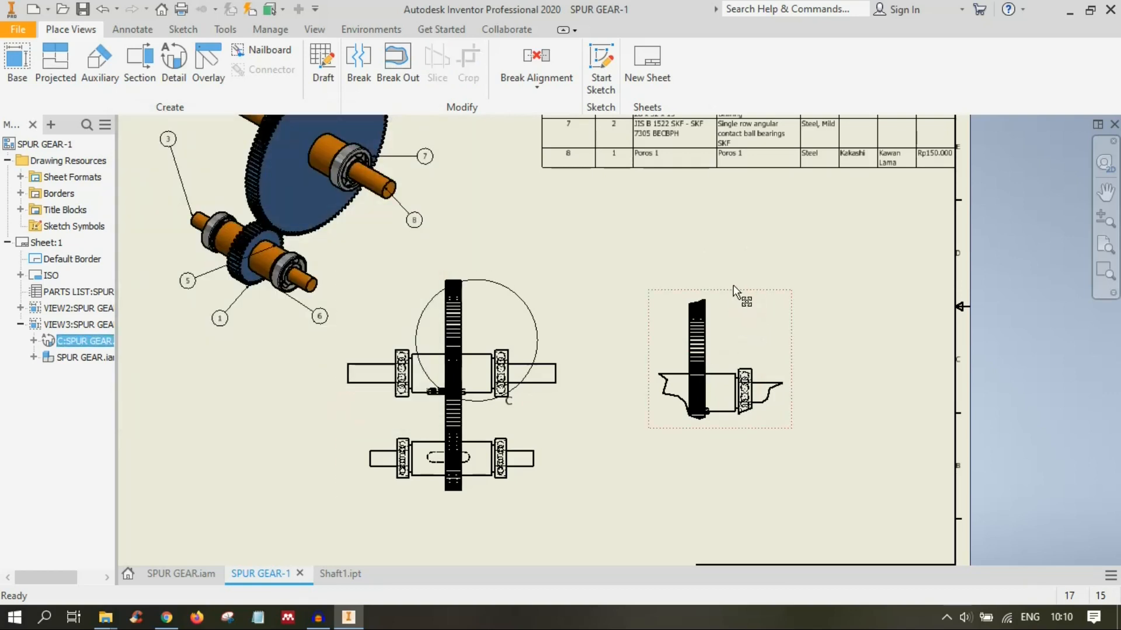
pyautogui.moveTo(739, 289); pyautogui.dragTo(649, 229)
pyautogui.click(789, 343)
pyautogui.scroll(3, 539, 375)
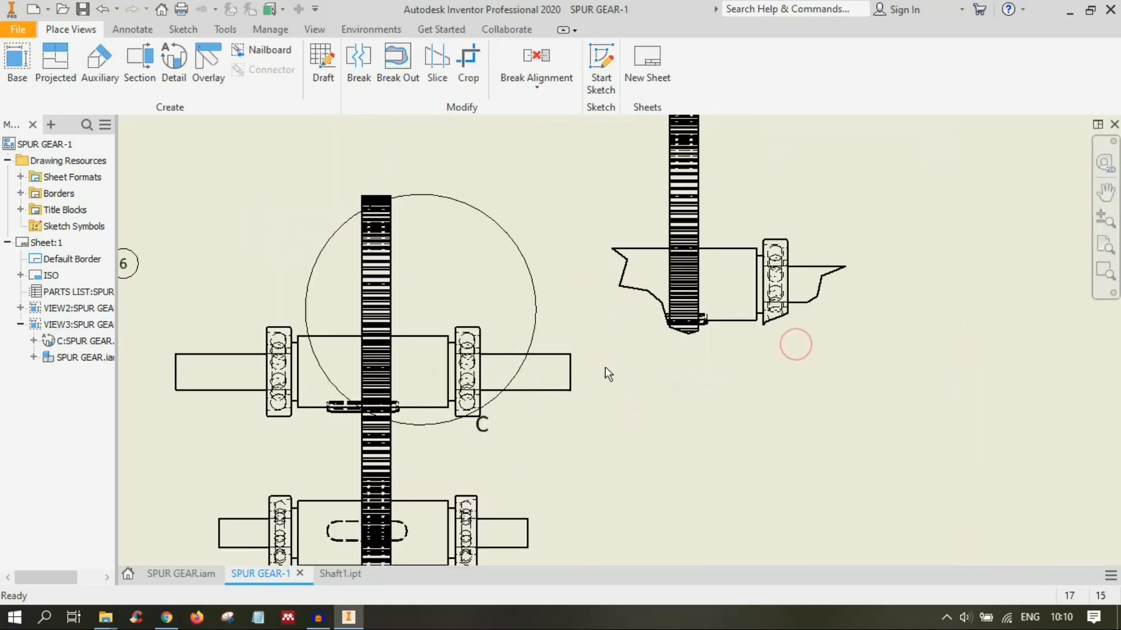
pyautogui.scroll(3, 613, 361)
pyautogui.moveTo(614, 377); pyautogui.dragTo(555, 418, button='middle')
pyautogui.scroll(-2, 555, 418)
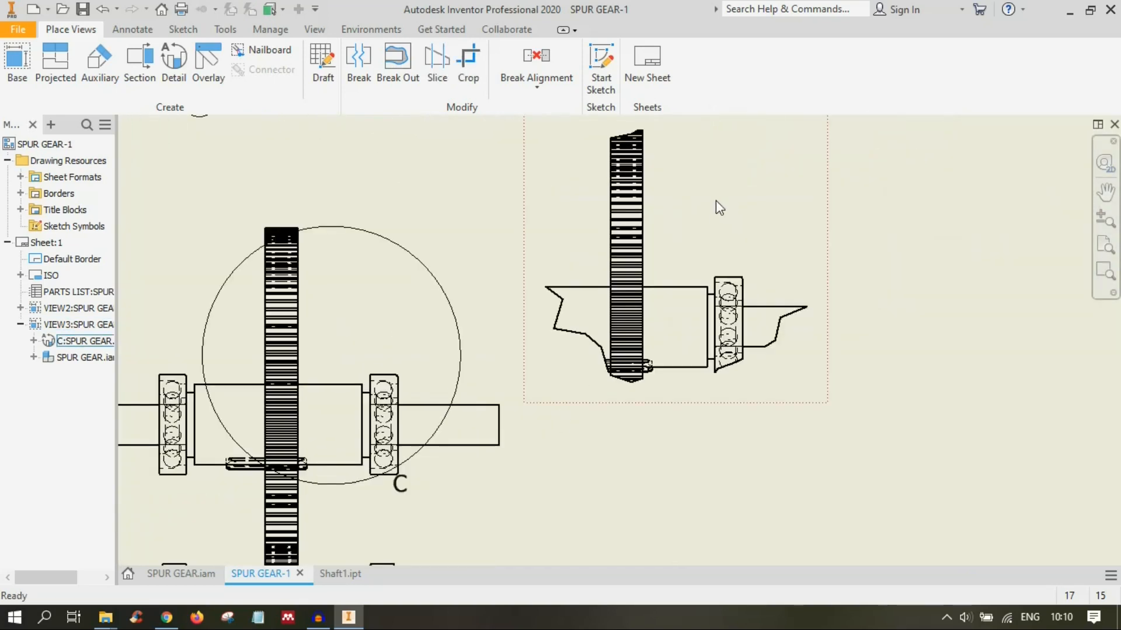
# Step: Increase the scale of detail view C to enlarge the gear and bearing detail
pyautogui.doubleClick(699, 232)
pyautogui.click(372, 365)
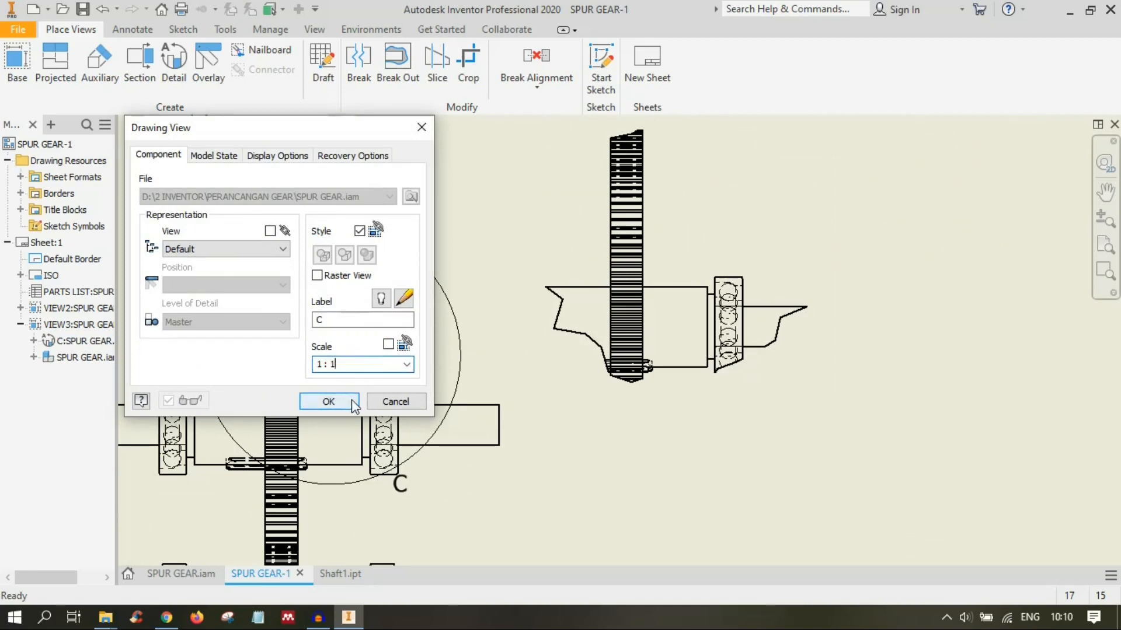
pyautogui.press('Delete')
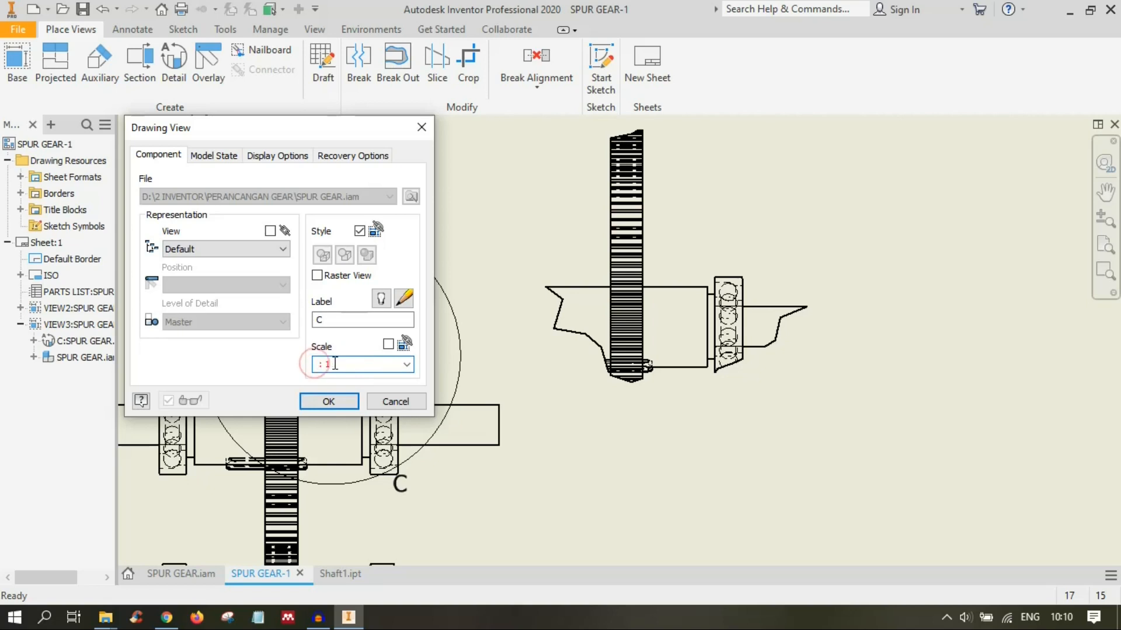
pyautogui.click(332, 399)
pyautogui.scroll(-5, 722, 334)
pyautogui.scroll(2, 721, 334)
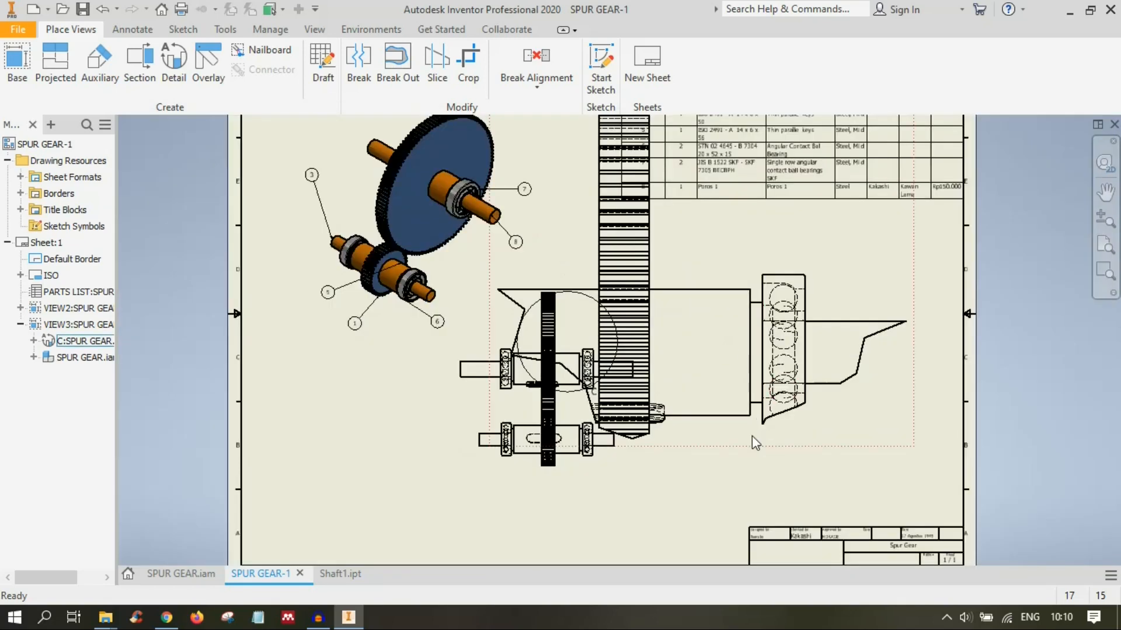
# Step: Move the enlarged detail view C away from the side view and delete it together with its fence circle
pyautogui.moveTo(752, 436); pyautogui.dragTo(863, 506)
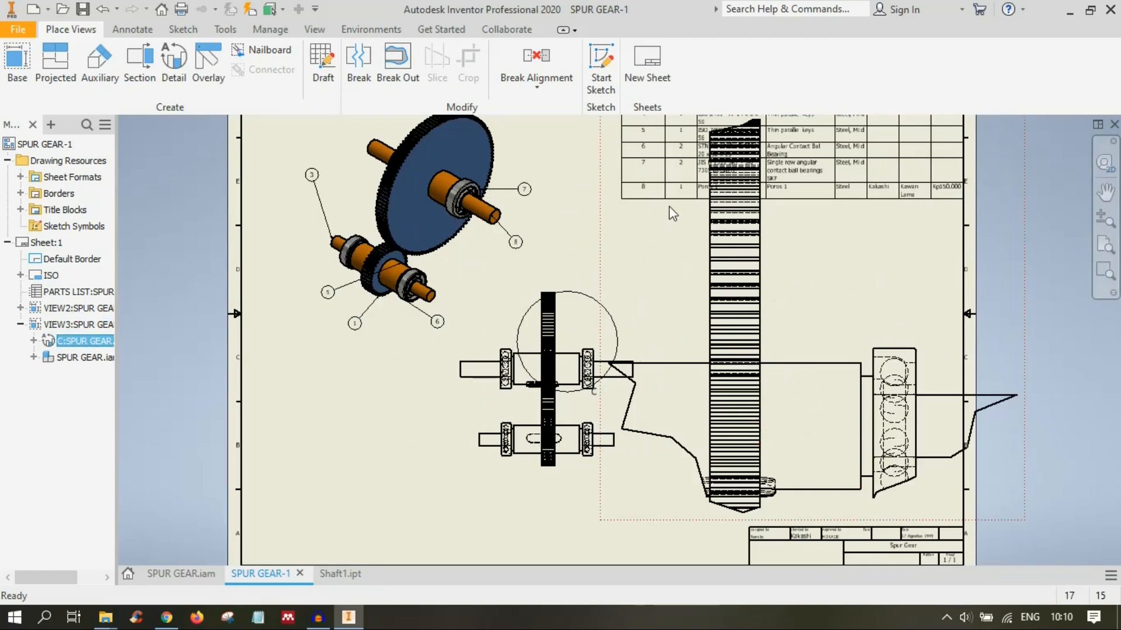
pyautogui.press('Delete')
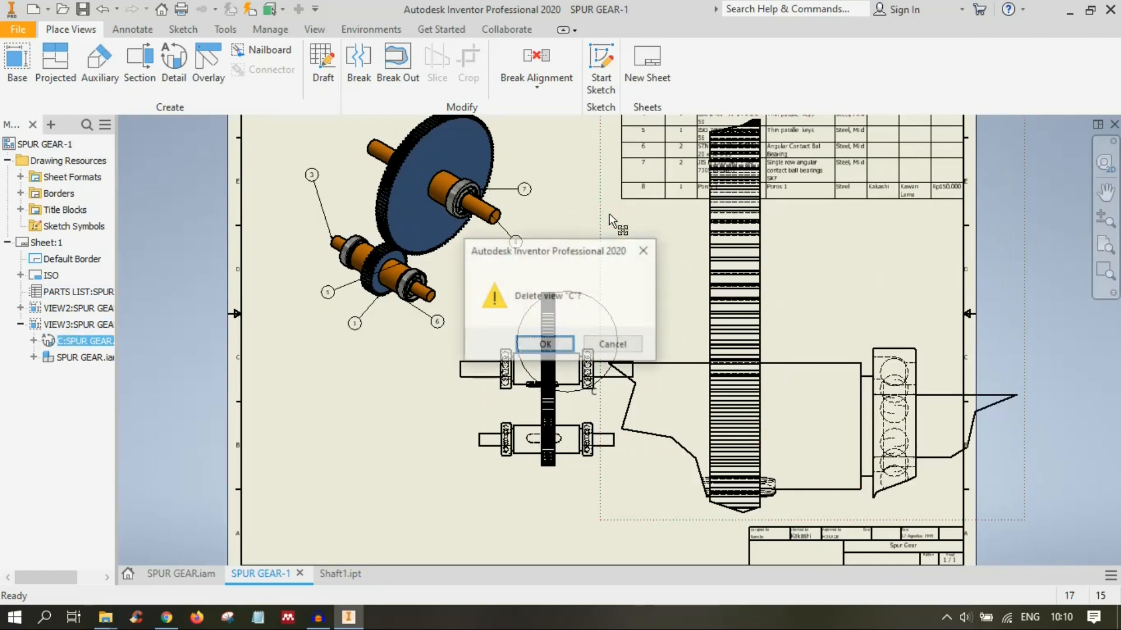
pyautogui.click(543, 345)
# Step: Create two projected views from the side view, one to its right showing the meshing gear faces and one directly below it
pyautogui.scroll(5, 590, 358)
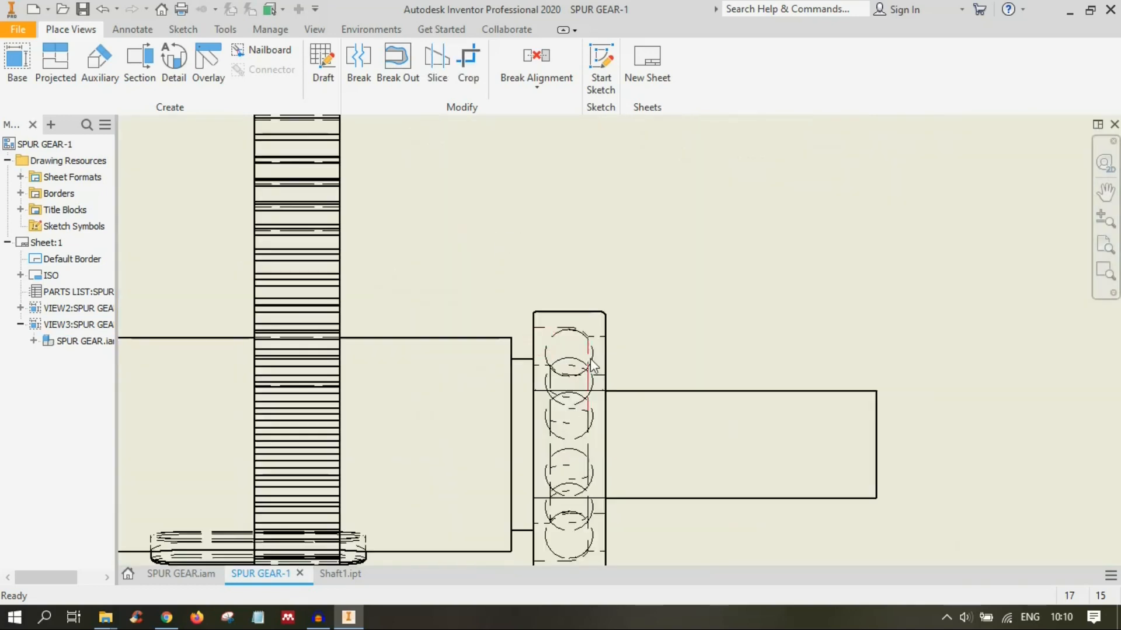
pyautogui.scroll(-3, 642, 315)
pyautogui.moveTo(719, 395); pyautogui.dragTo(606, 349, button='middle')
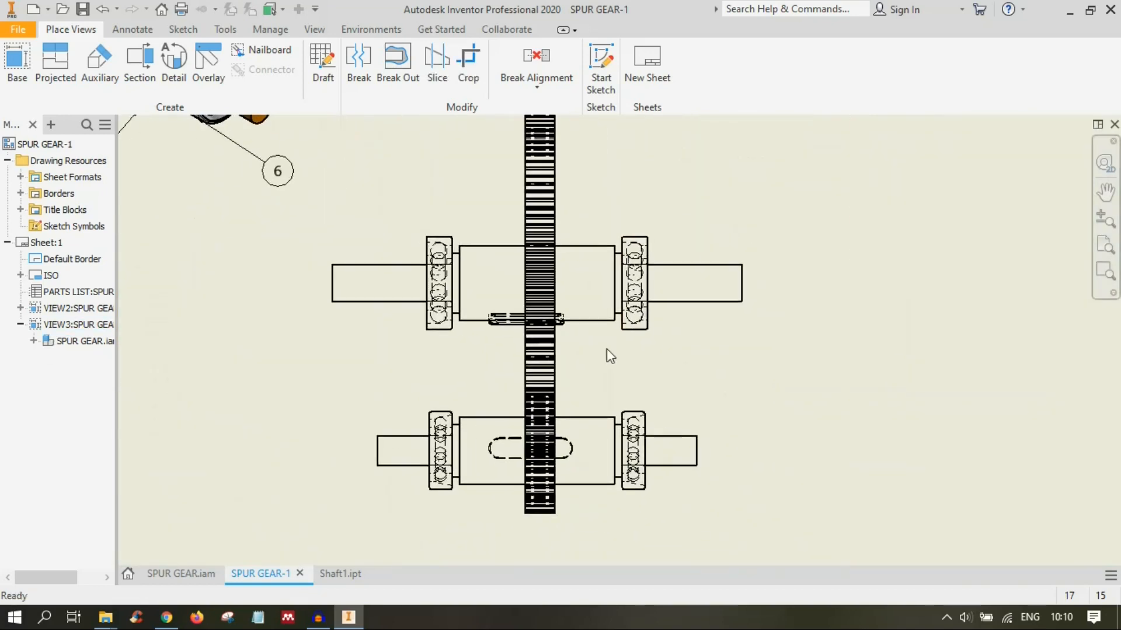
pyautogui.click(56, 61)
pyautogui.click(703, 400)
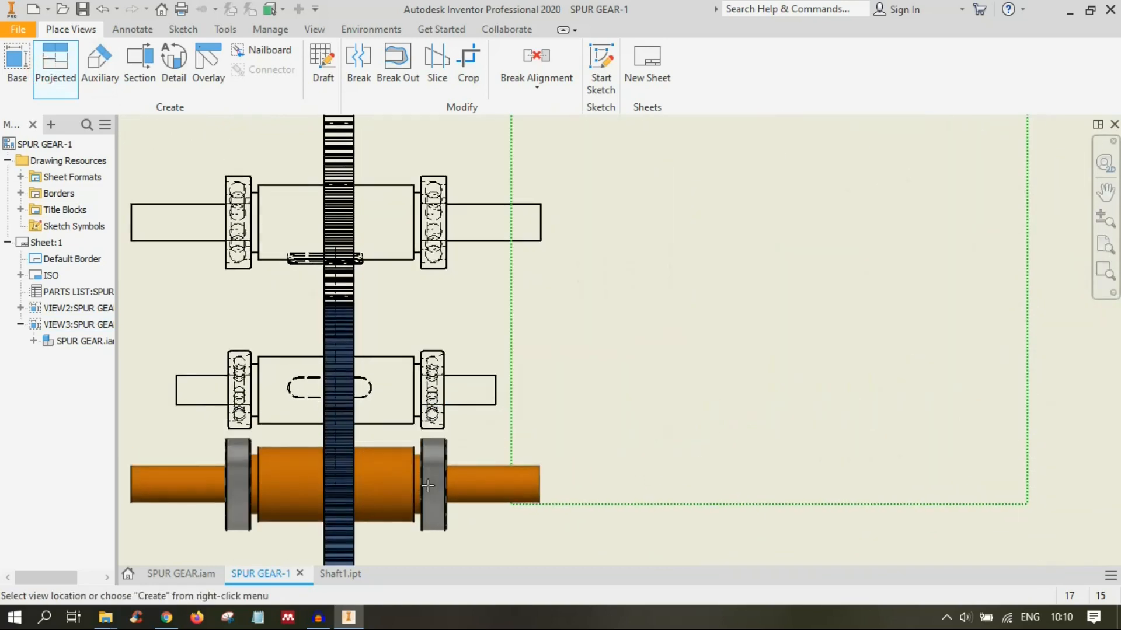
pyautogui.moveTo(434, 475); pyautogui.dragTo(688, 78, button='middle')
pyautogui.scroll(-5, 660, 181)
pyautogui.moveTo(665, 177); pyautogui.dragTo(665, 343, button='middle')
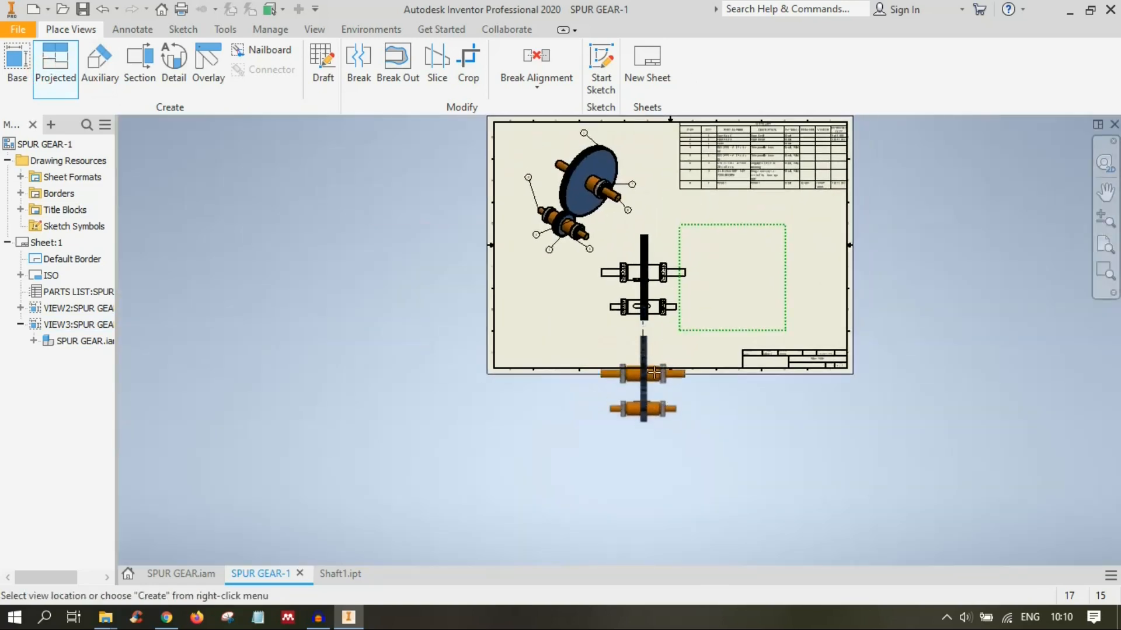
pyautogui.rightClick(675, 370)
pyautogui.click(751, 371)
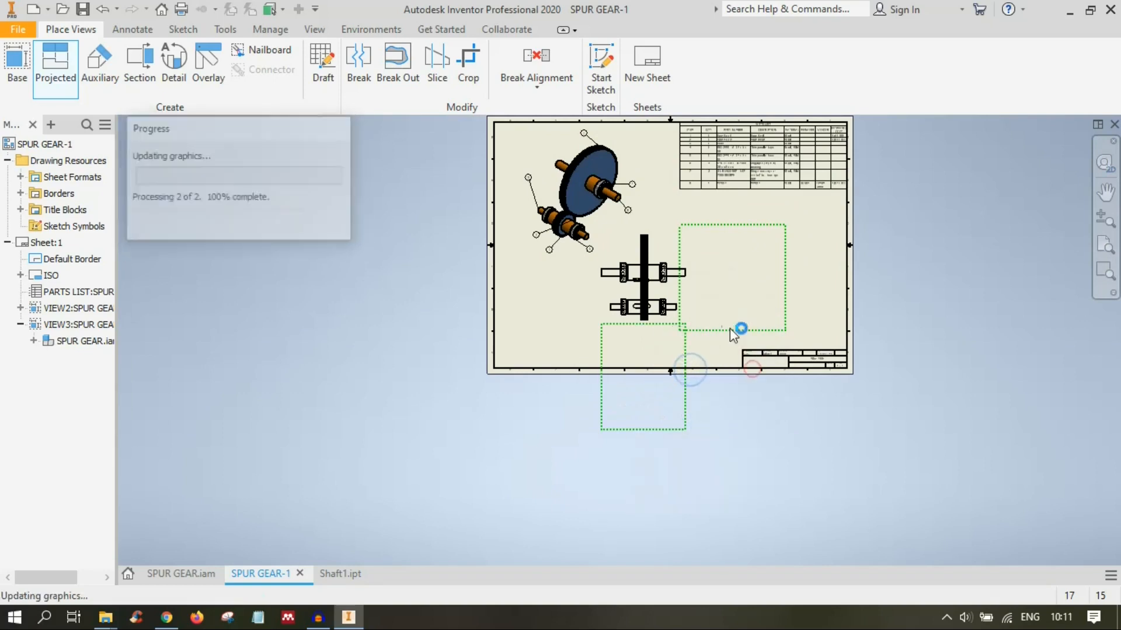
pyautogui.scroll(3, 758, 309)
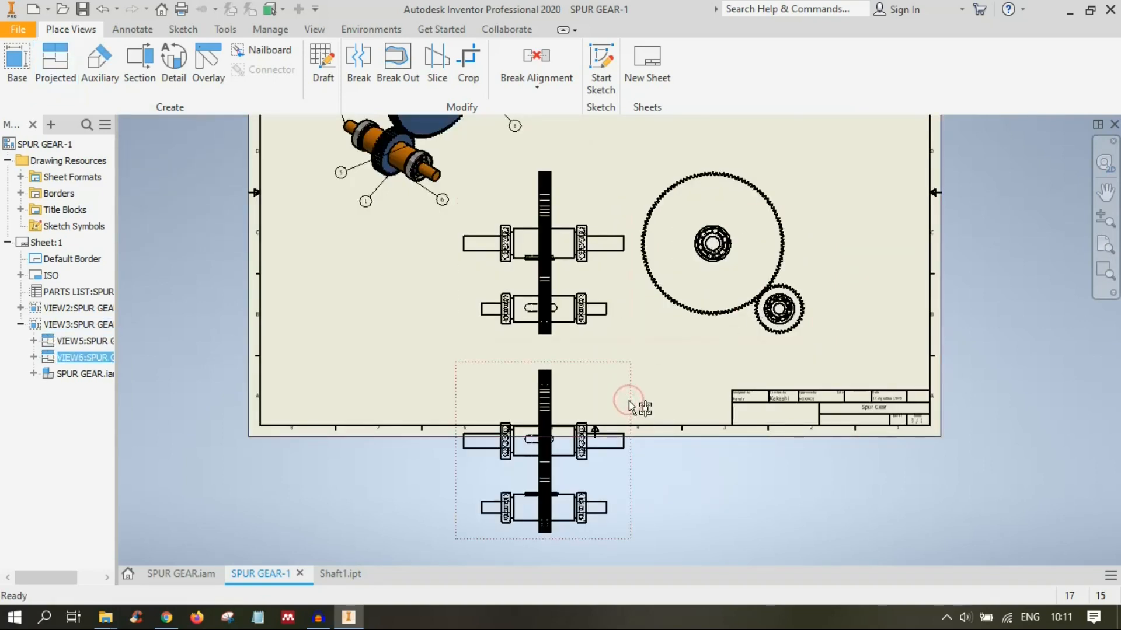
# Step: Delete the projected view directly below the side view
pyautogui.press('Delete')
pyautogui.click(554, 341)
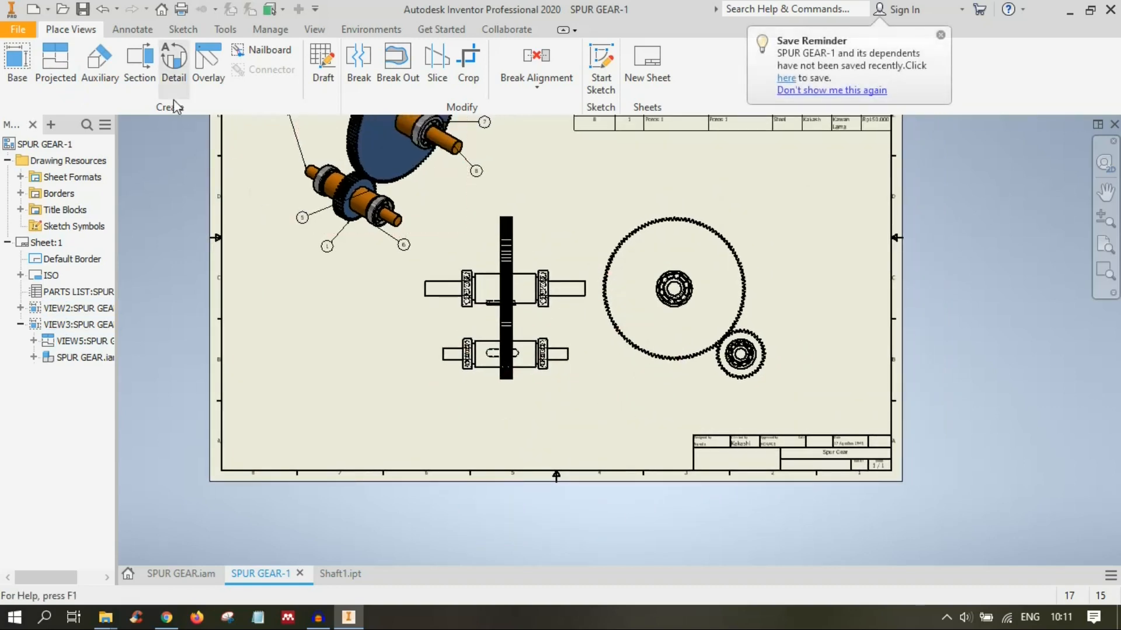
# Step: Dimension the outer diameter of the large gear's bearing in the projected face view, placing the text outside the gear
pyautogui.click(133, 29)
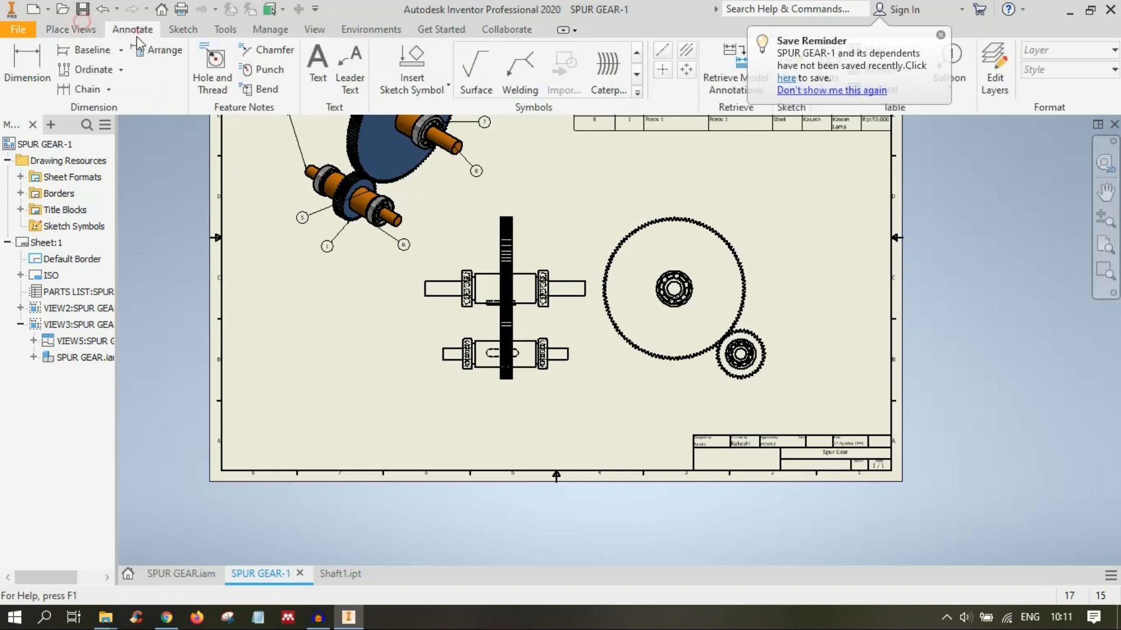
pyautogui.click(27, 64)
pyautogui.scroll(5, 629, 166)
pyautogui.moveTo(794, 298); pyautogui.dragTo(562, 188, button='middle')
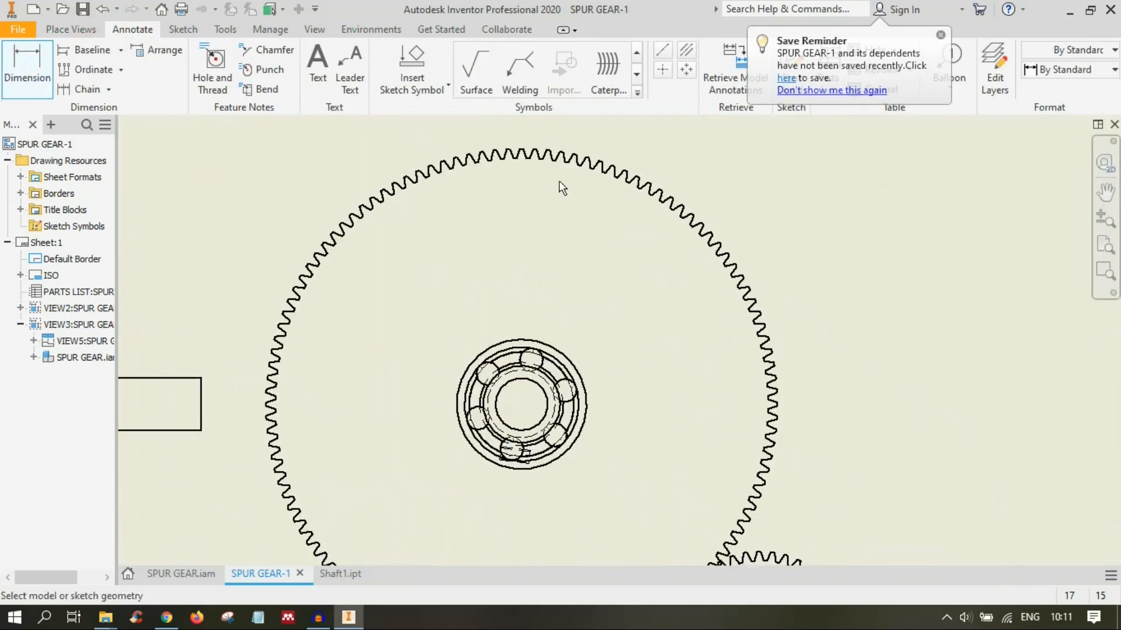
pyautogui.click(564, 356)
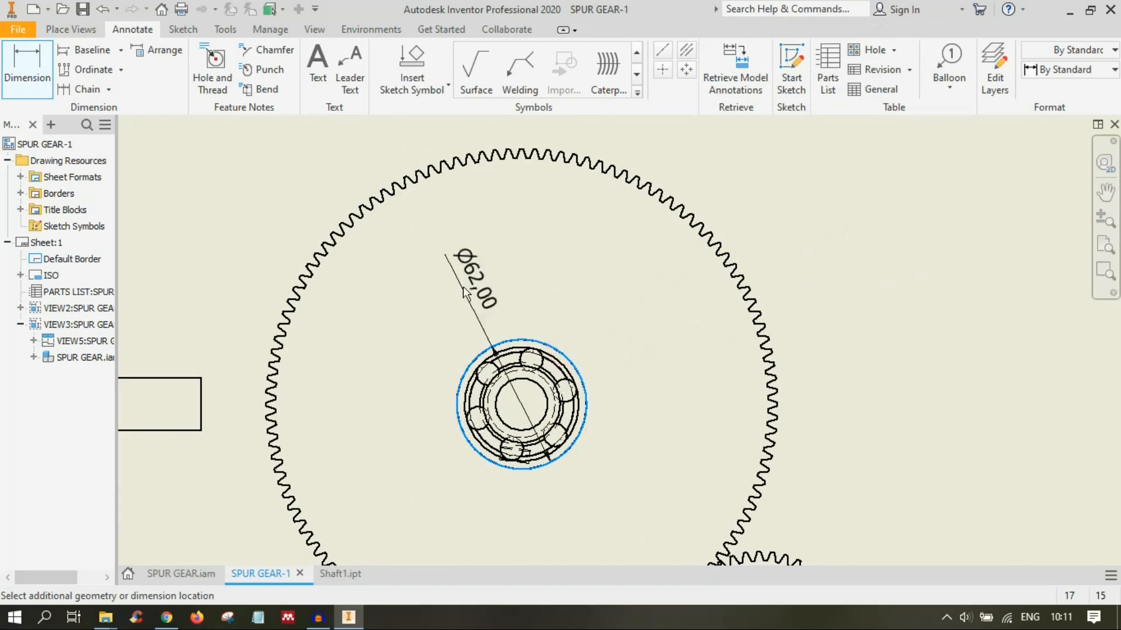
pyautogui.moveTo(648, 307); pyautogui.dragTo(763, 178, button='middle')
pyautogui.scroll(-3, 762, 289)
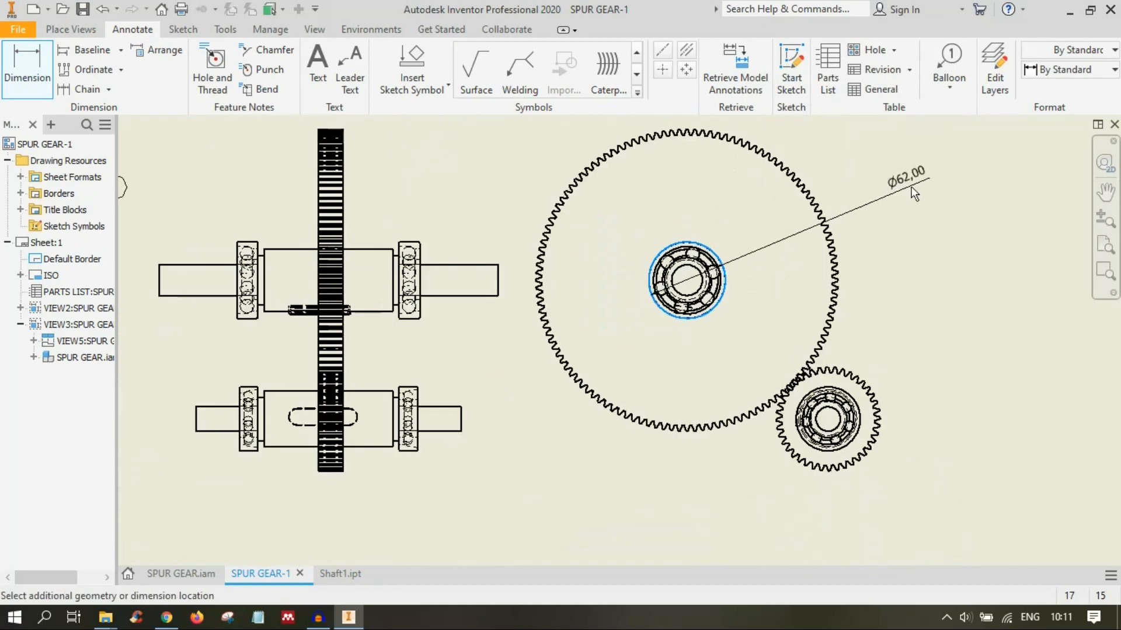
pyautogui.click(908, 187)
pyautogui.click(499, 402)
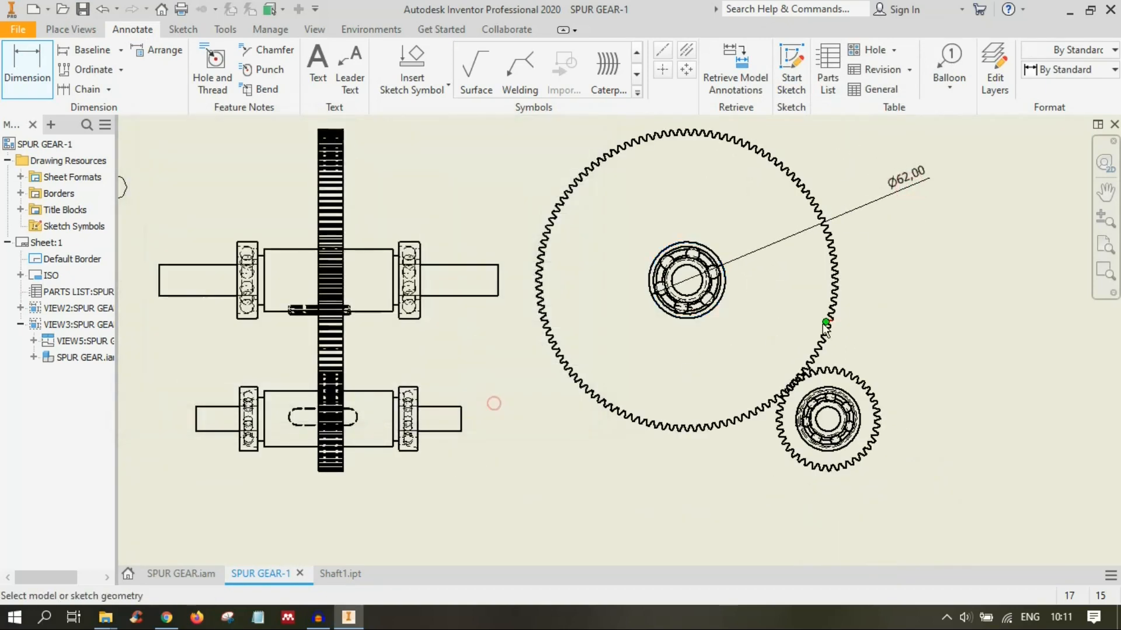
# Step: Add a radius dimension to a tooth root arc of the small gear, placed outside the gear with default text
pyautogui.moveTo(785, 259); pyautogui.dragTo(691, 341, button='middle')
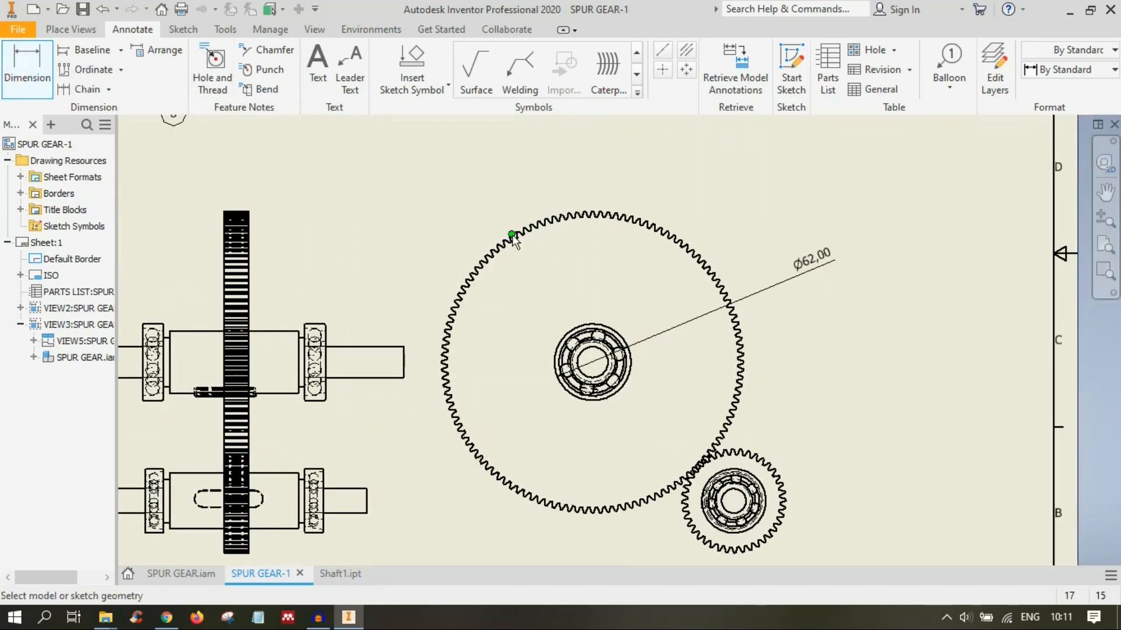
pyautogui.scroll(-3, 751, 462)
pyautogui.moveTo(753, 528); pyautogui.dragTo(568, 338, button='middle')
pyautogui.scroll(-5, 604, 318)
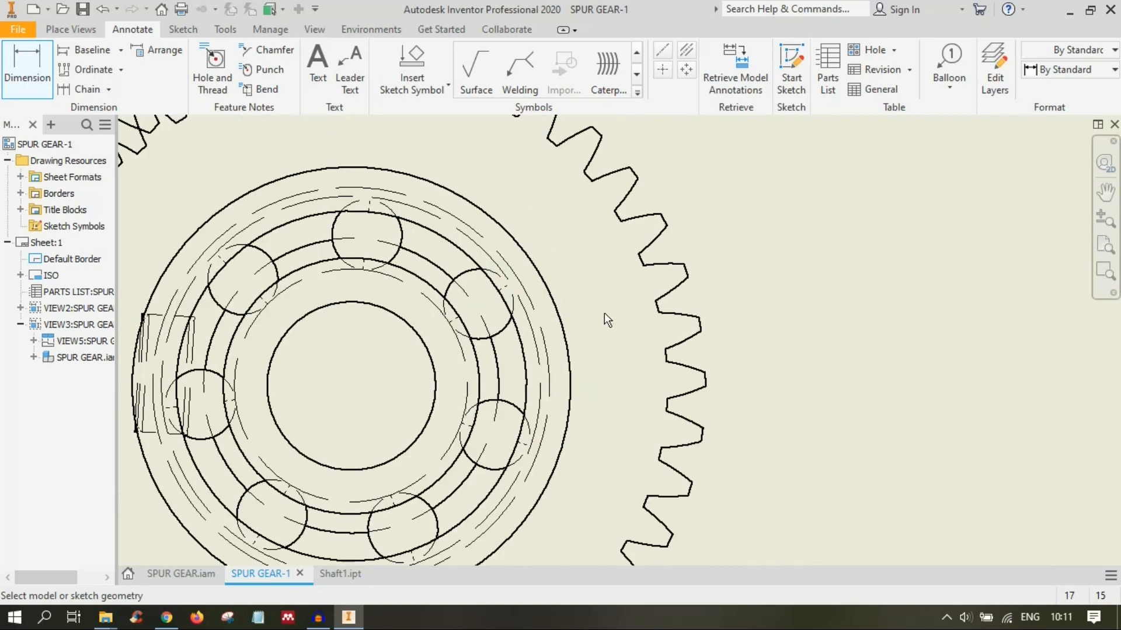
pyautogui.click(620, 221)
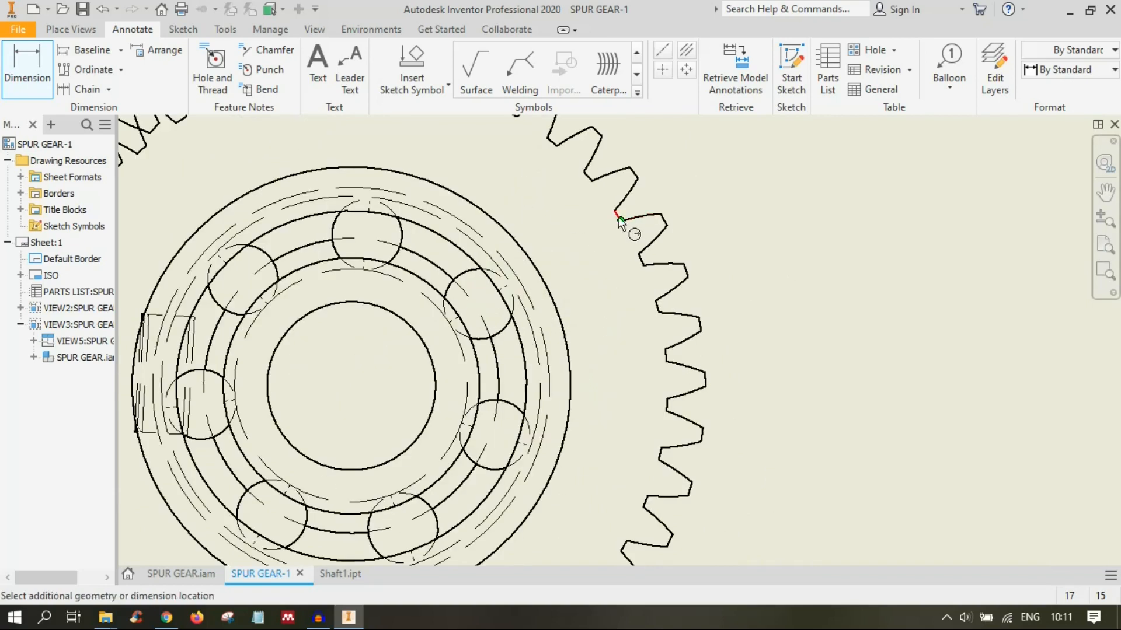
pyautogui.scroll(-5, 617, 217)
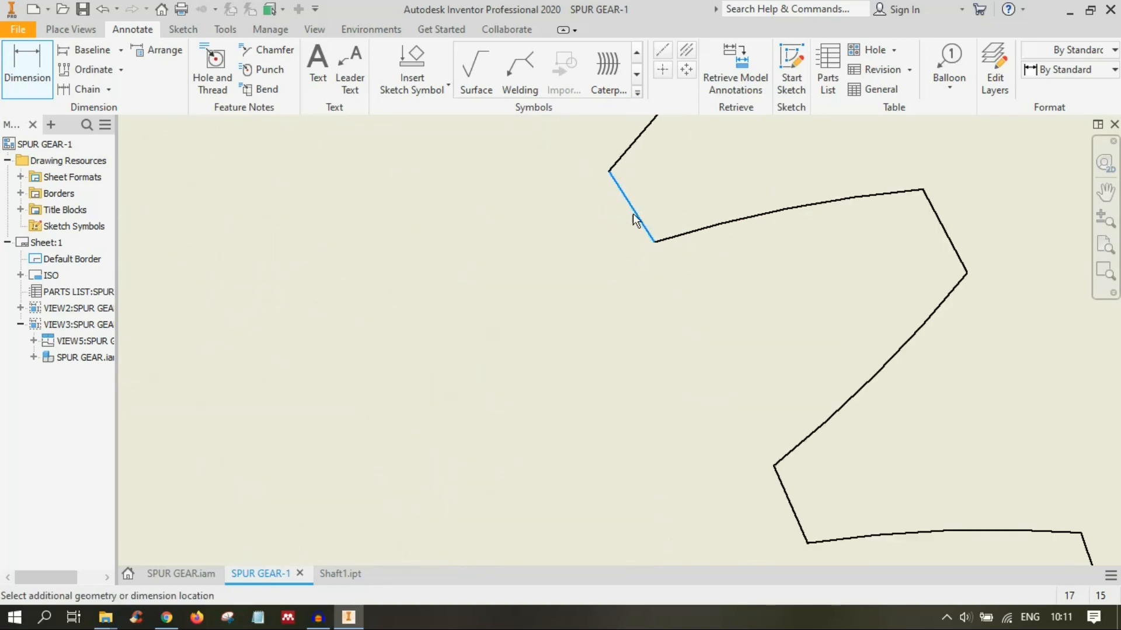
pyautogui.click(43, 61)
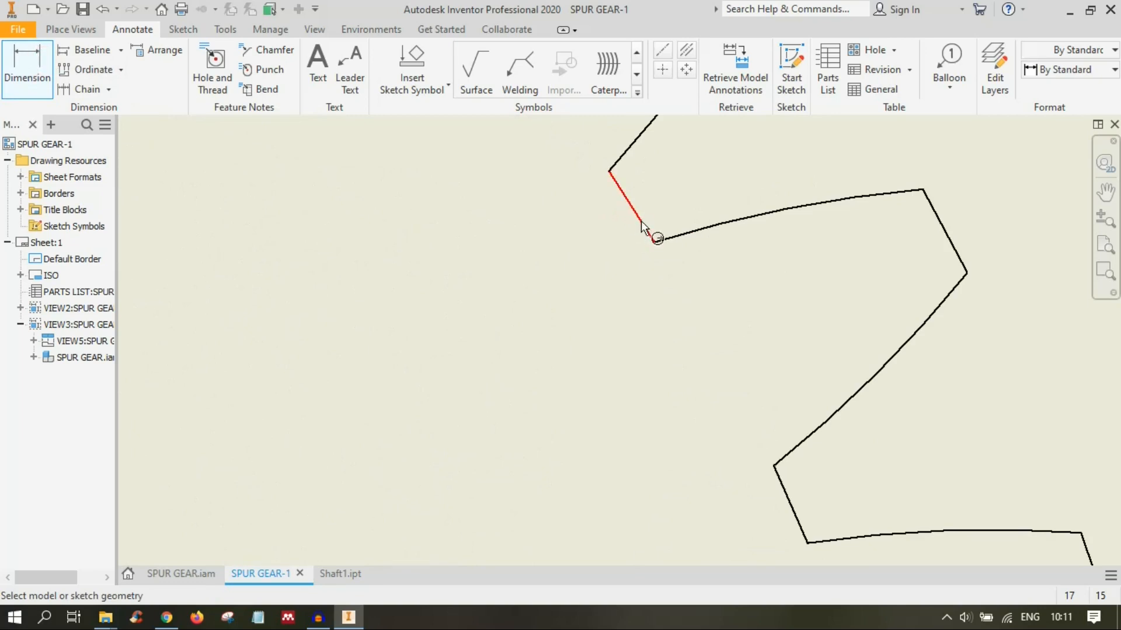
pyautogui.click(635, 210)
pyautogui.scroll(5, 846, 169)
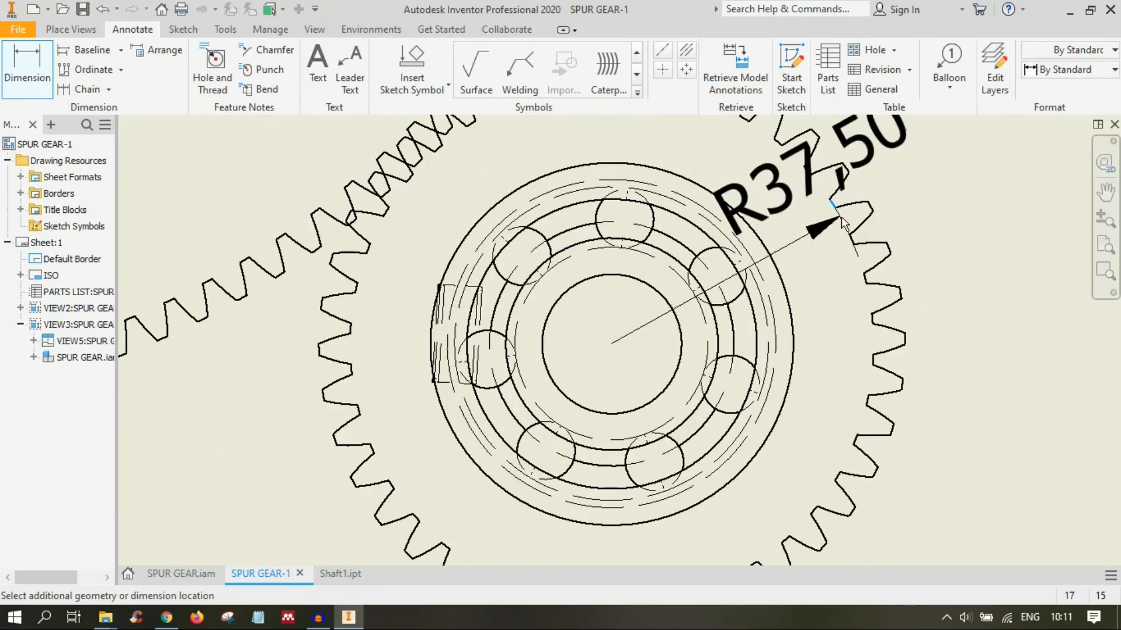
pyautogui.moveTo(829, 221); pyautogui.dragTo(510, 299, button='middle')
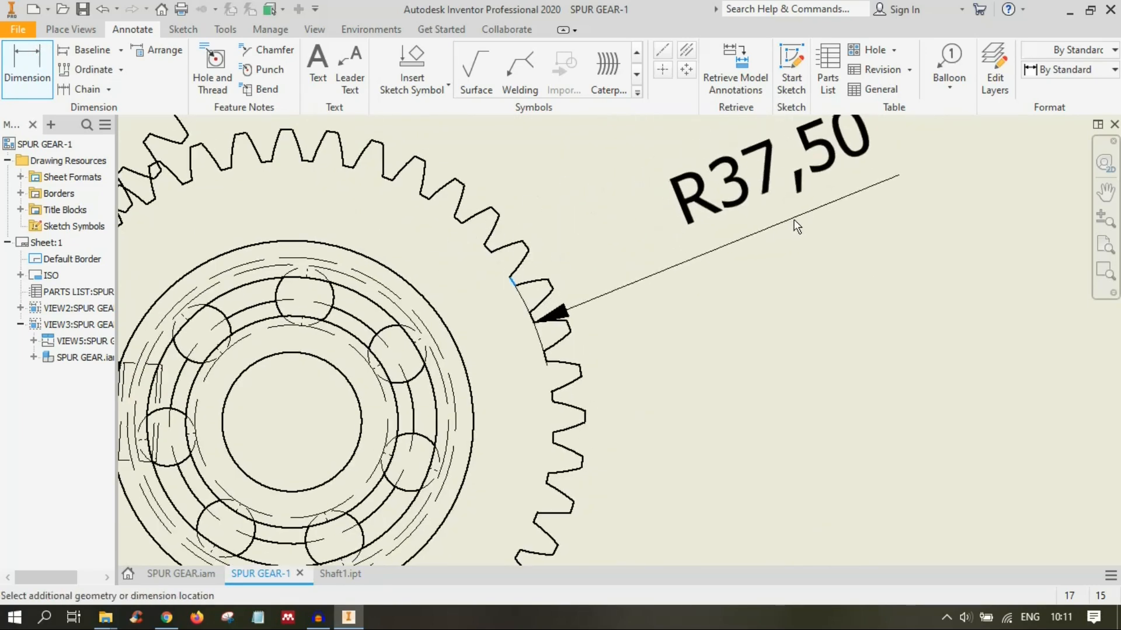
pyautogui.click(811, 210)
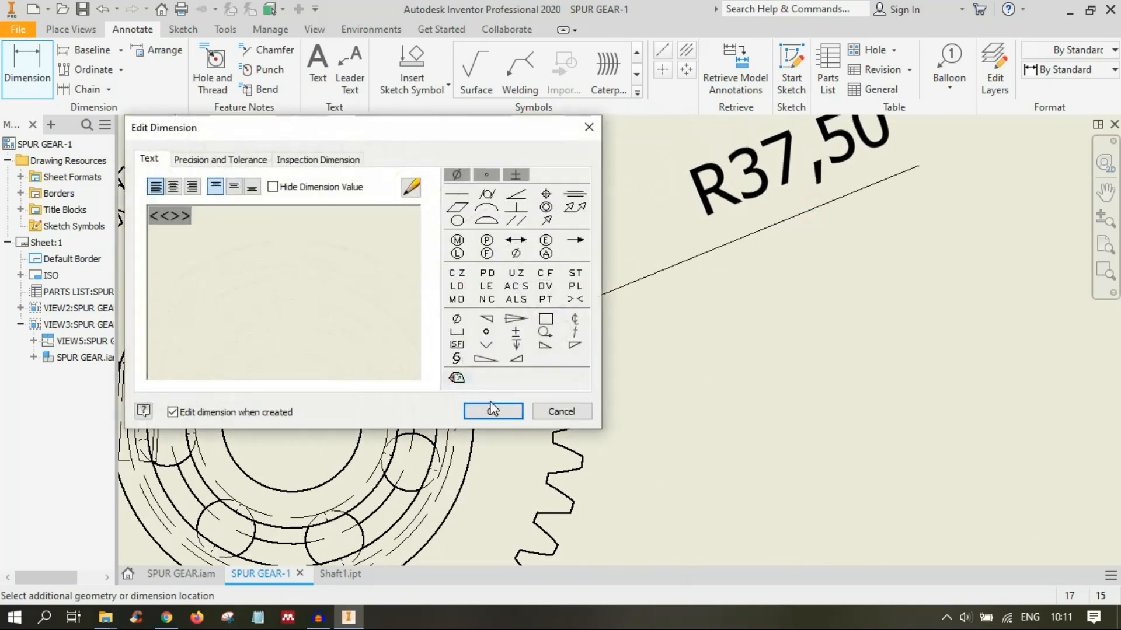
pyautogui.click(490, 408)
pyautogui.scroll(2, 737, 360)
pyautogui.moveTo(489, 315); pyautogui.dragTo(813, 579, button='middle')
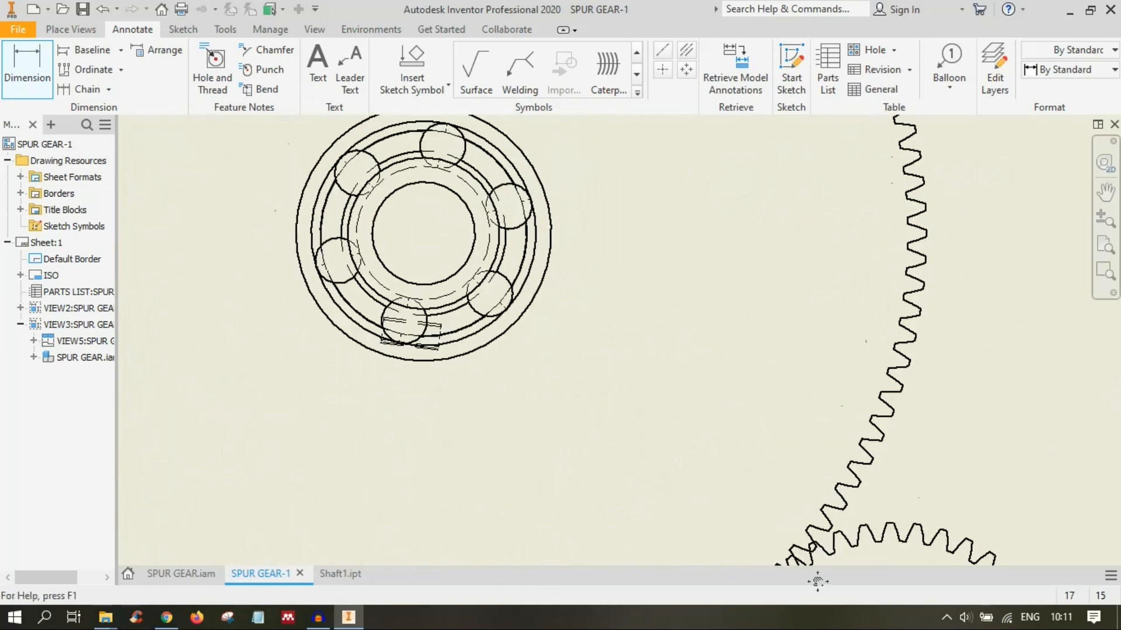
pyautogui.scroll(4, 791, 274)
pyautogui.scroll(-8, 834, 255)
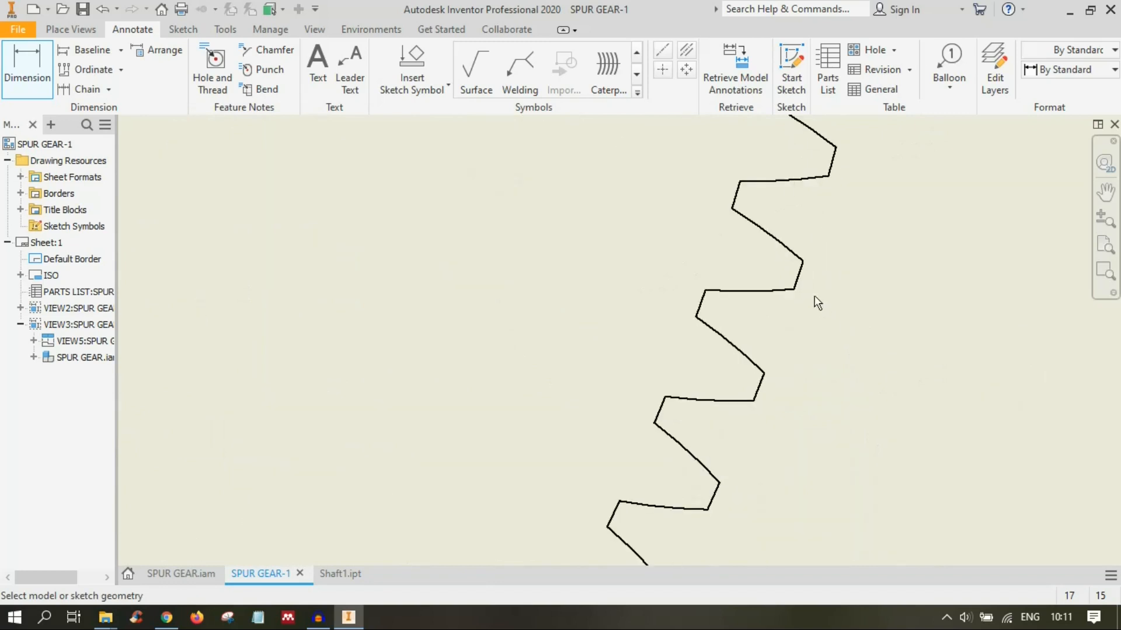
pyautogui.click(739, 199)
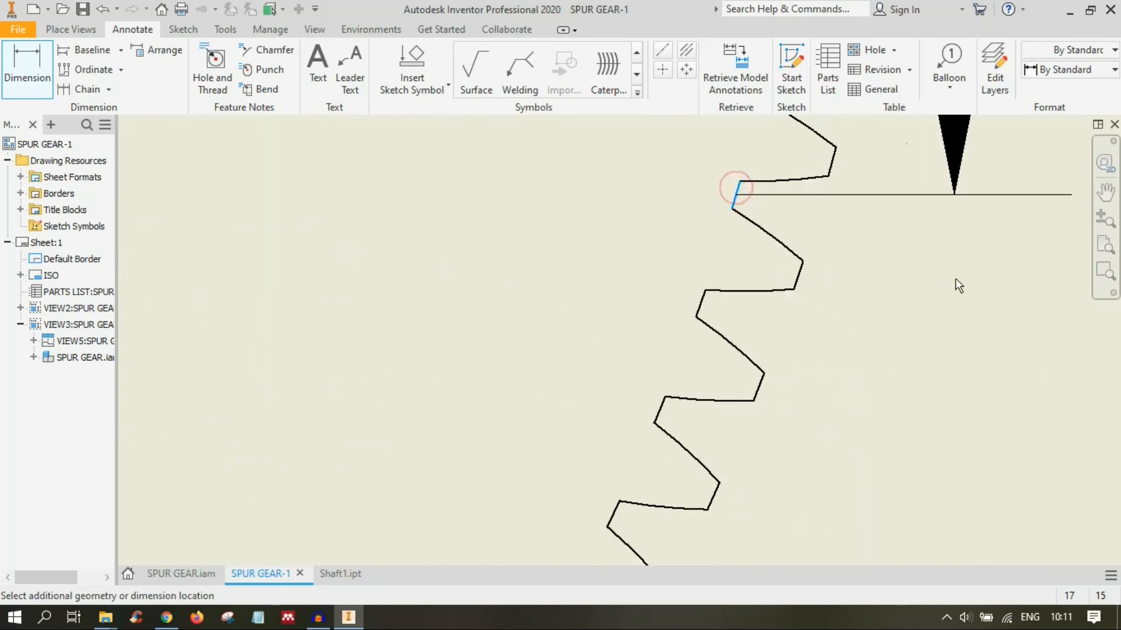
pyautogui.scroll(6, 948, 268)
pyautogui.scroll(2, 593, 412)
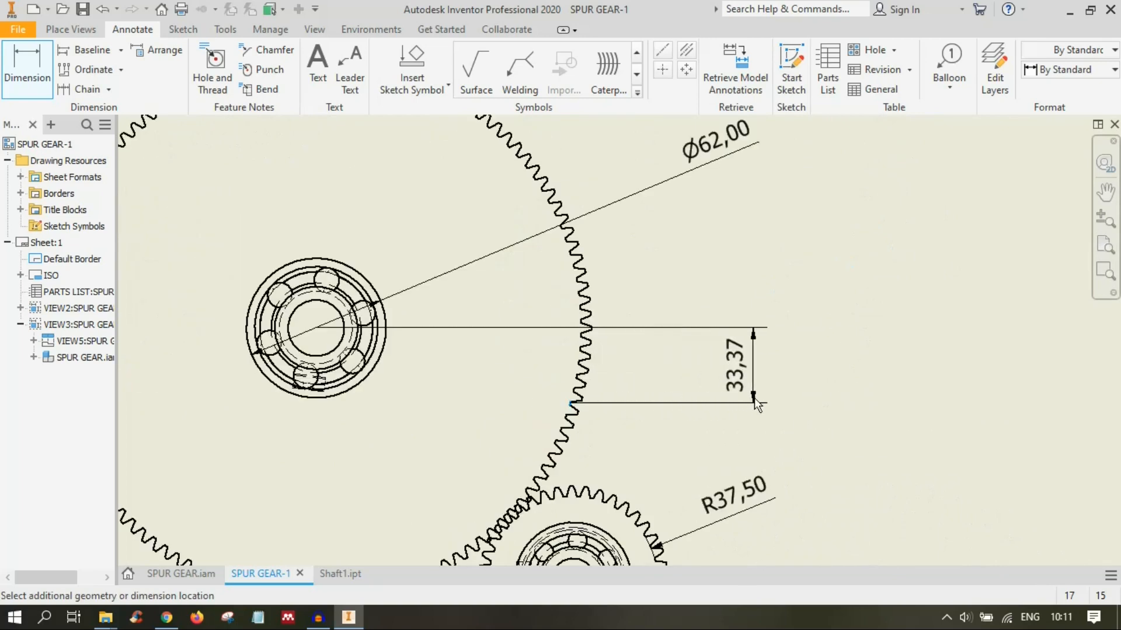
pyautogui.press('Escape')
# Step: Add a radius dimension to a tooth root arc of the large gear, placed outside the gear with default text
pyautogui.click(32, 55)
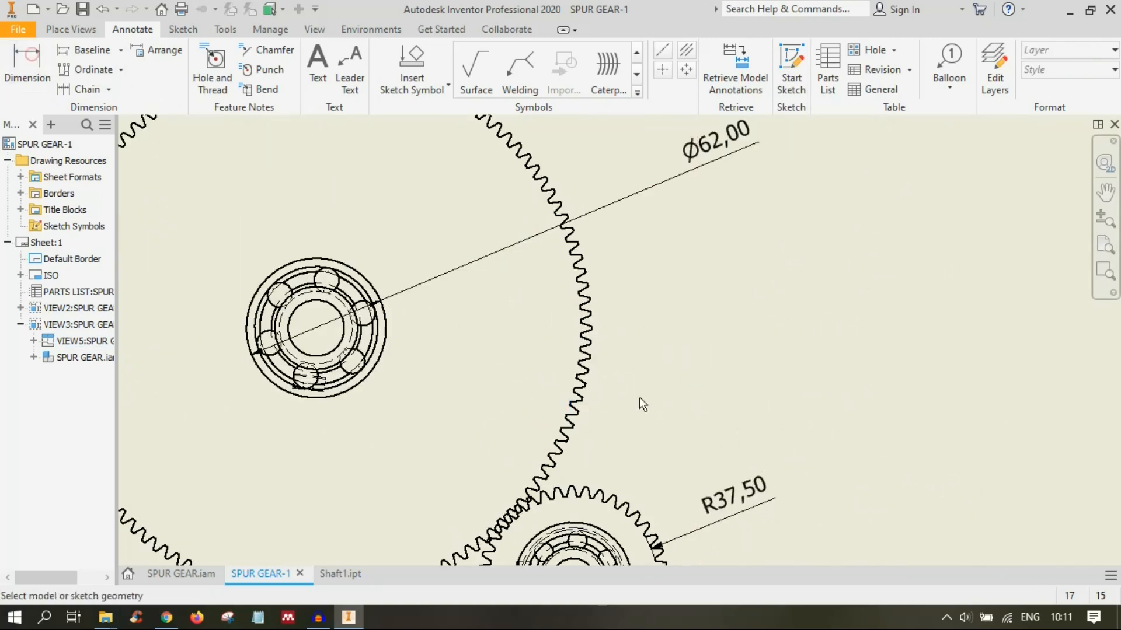
pyautogui.scroll(-5, 638, 398)
pyautogui.scroll(-5, 384, 374)
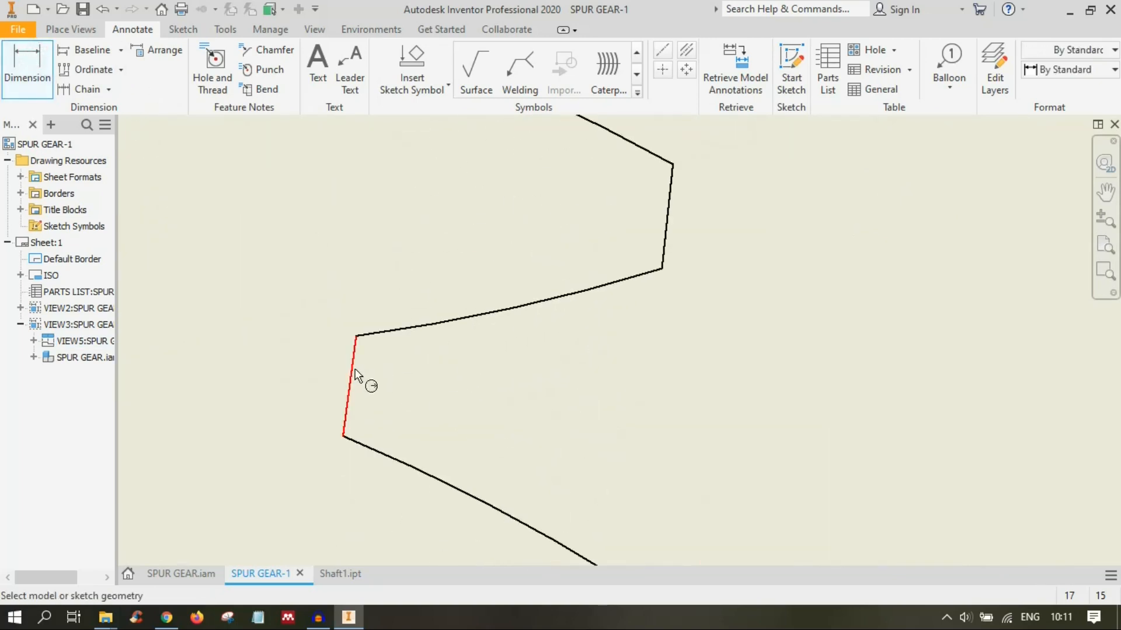
pyautogui.click(354, 373)
pyautogui.scroll(5, 776, 370)
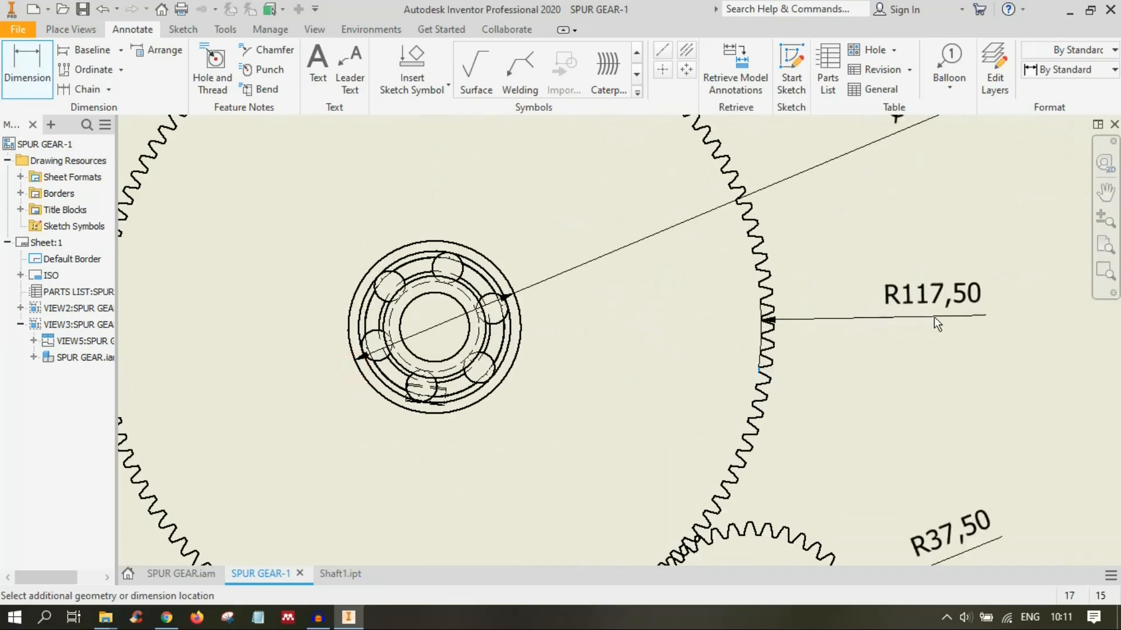
pyautogui.click(951, 305)
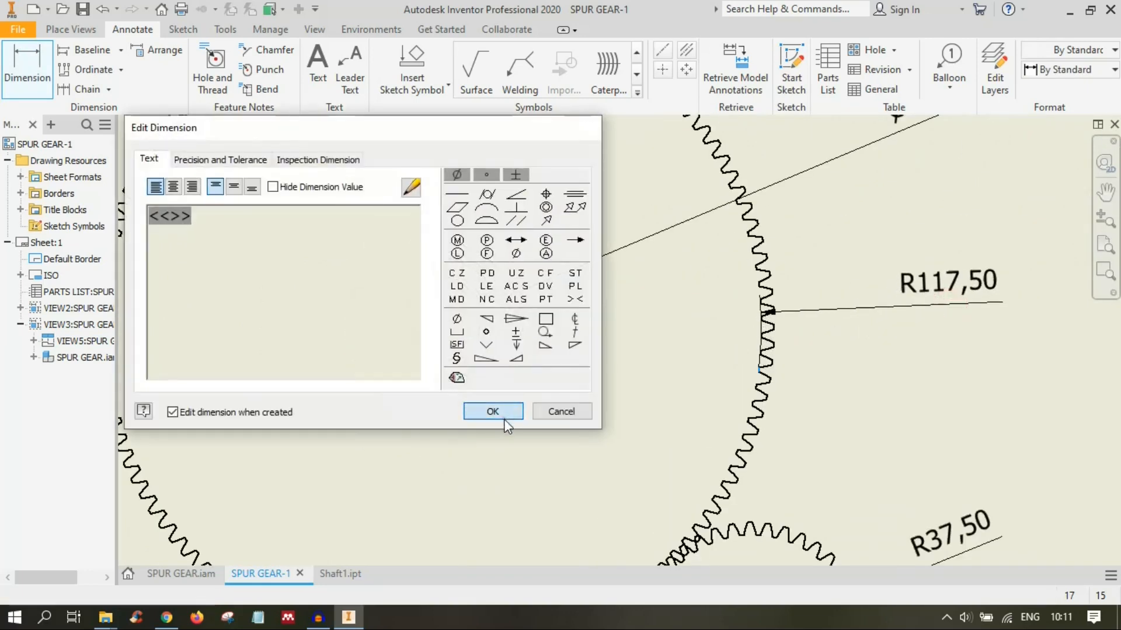
pyautogui.click(492, 411)
# Step: Examine the sheet's overall layout, including the isometric view, side view, dimensioned gear face view, parts list and title block
pyautogui.scroll(5, 744, 388)
pyautogui.scroll(-4, 747, 402)
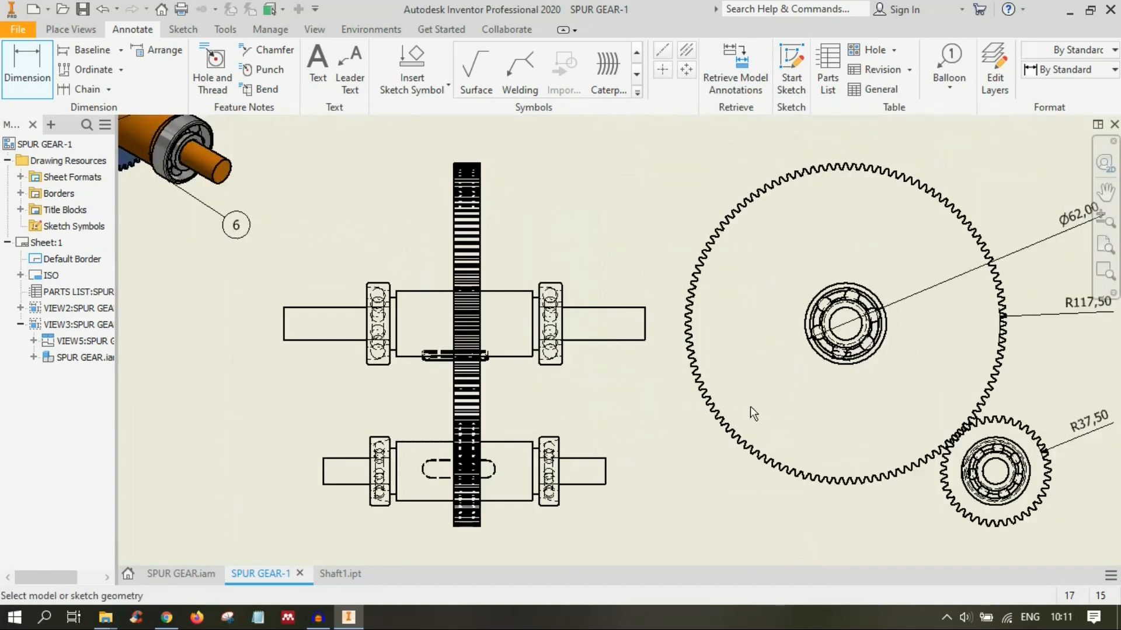
pyautogui.scroll(-3, 771, 409)
pyautogui.scroll(5, 820, 406)
pyautogui.moveTo(659, 305); pyautogui.dragTo(743, 369, button='middle')
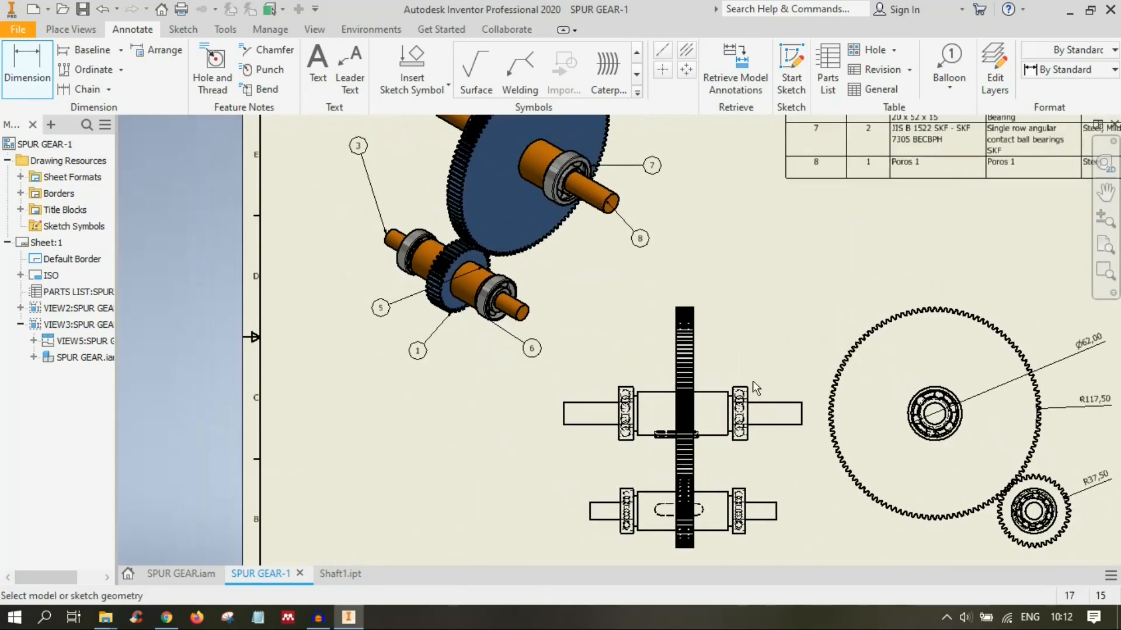
pyautogui.moveTo(570, 324); pyautogui.dragTo(501, 288, button='middle')
pyautogui.click(70, 29)
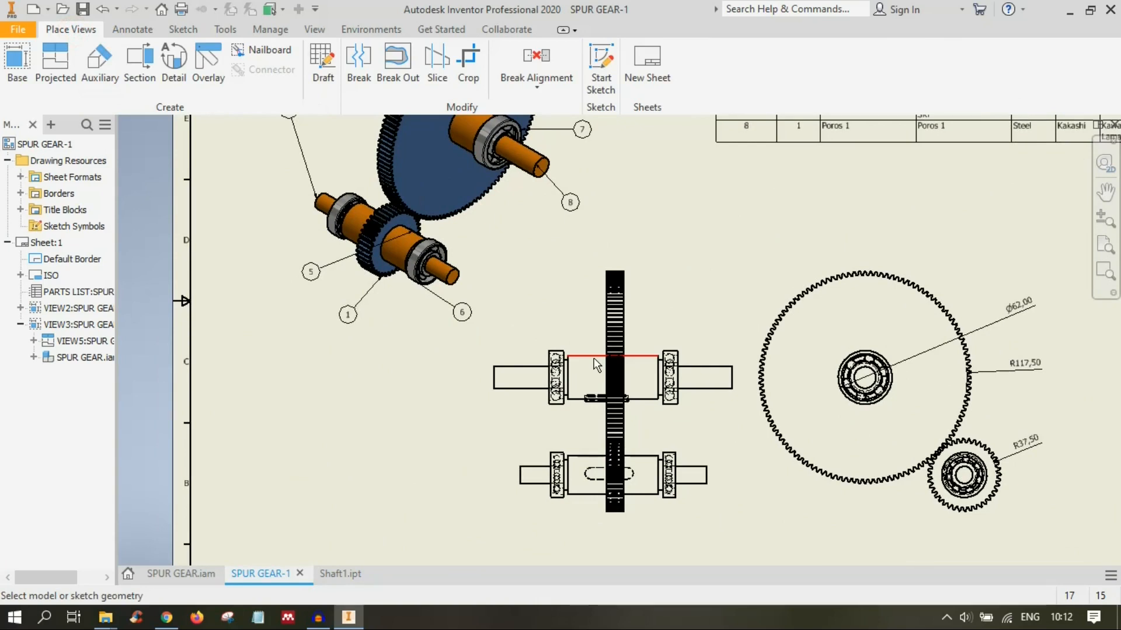
pyautogui.moveTo(677, 314); pyautogui.dragTo(505, 390, button='middle')
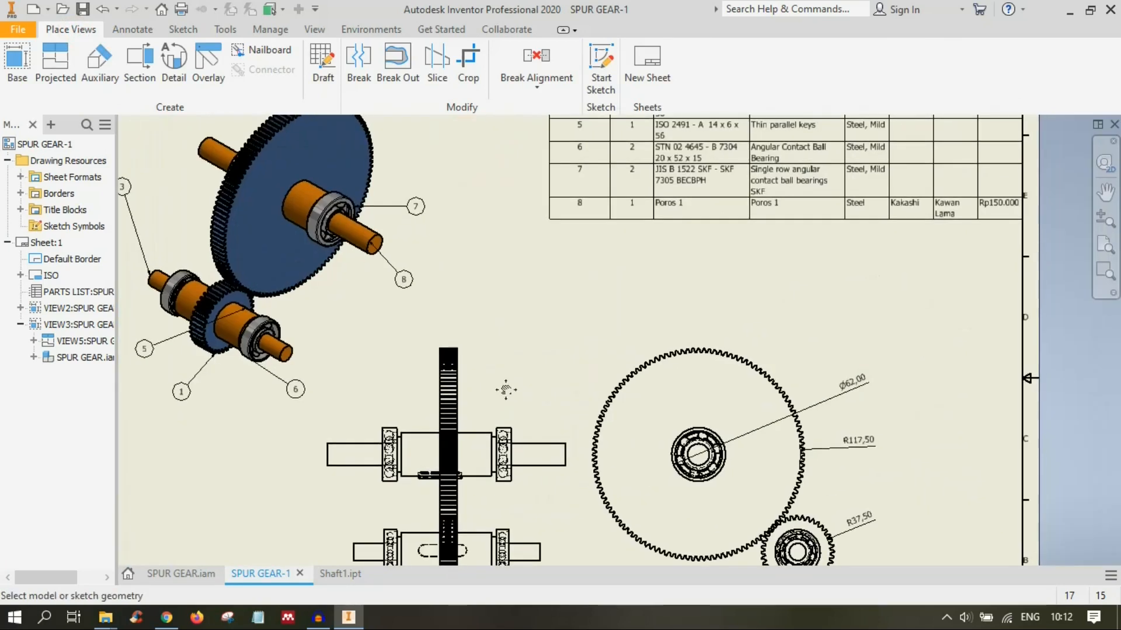
pyautogui.scroll(3, 739, 350)
pyautogui.moveTo(810, 475); pyautogui.dragTo(799, 398, button='middle')
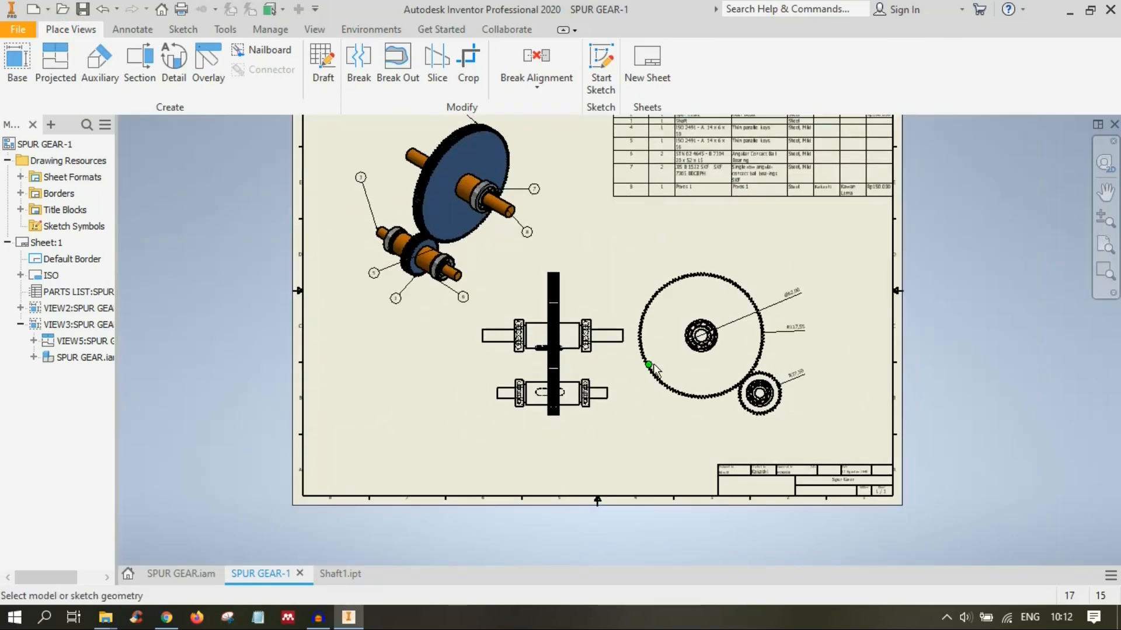
# Step: Export the drawing as a PDF named SPUR GEAR-1 in the PERANCANGAN GEAR folder
pyautogui.click(17, 29)
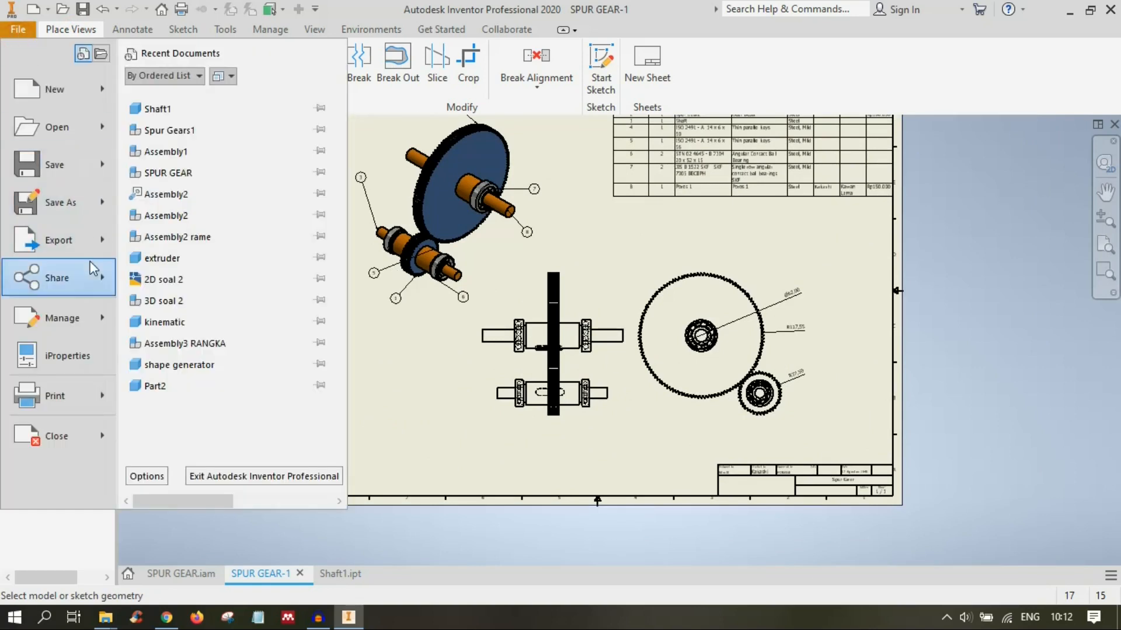
pyautogui.moveTo(70, 240)
pyautogui.click(195, 192)
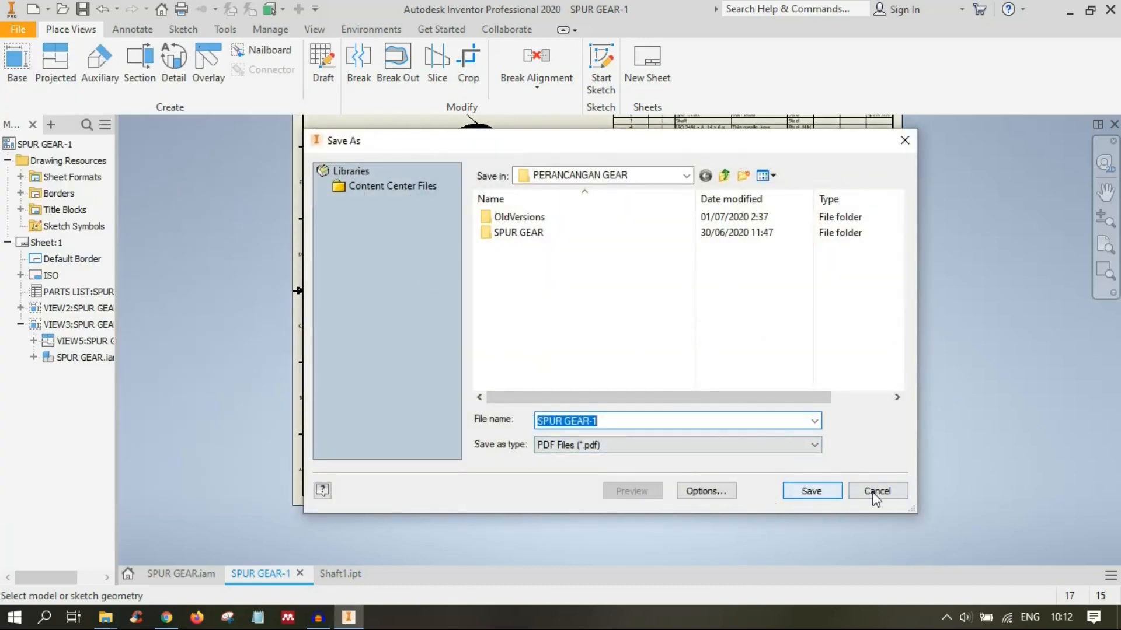
pyautogui.click(813, 492)
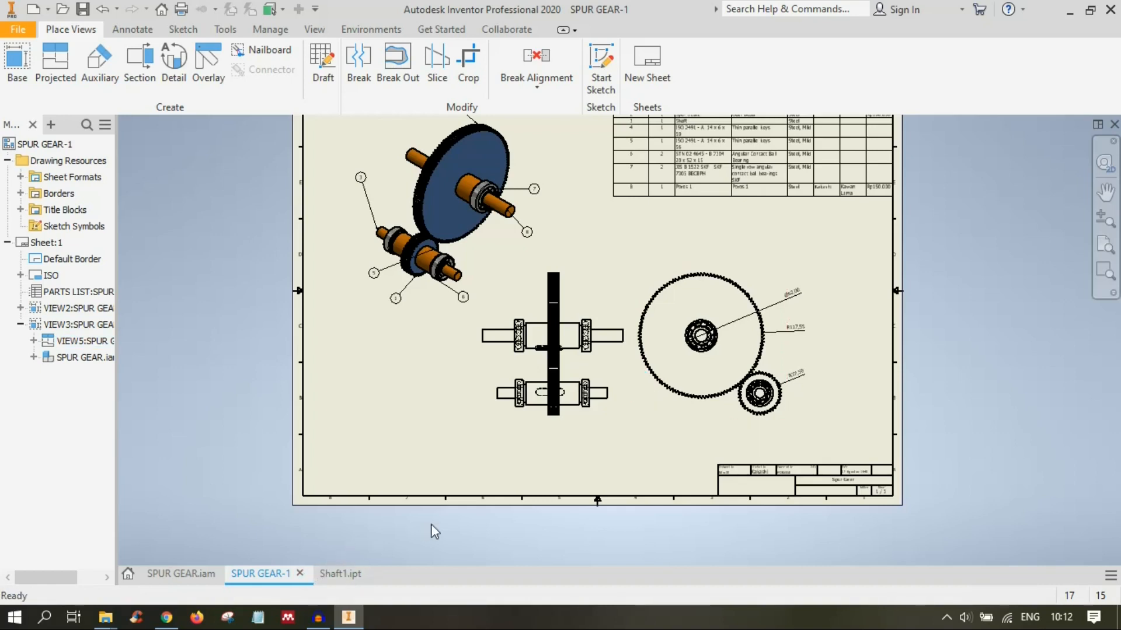
# Step: Open the sheet's ISO title block definition for editing, focusing on the company field
pyautogui.scroll(-5, 858, 511)
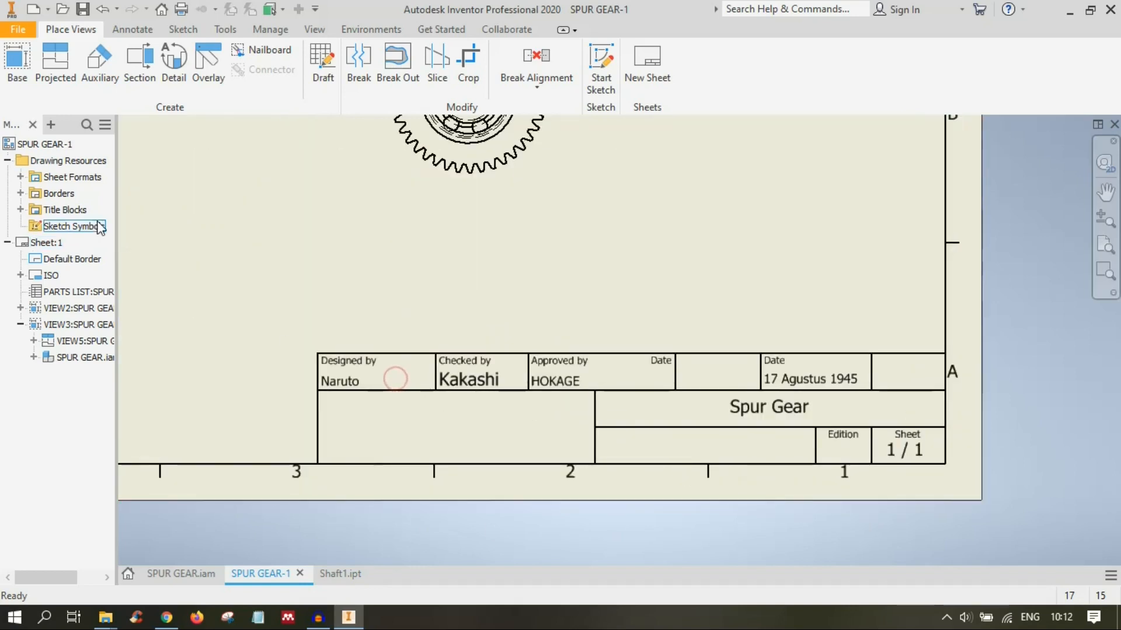
pyautogui.rightClick(34, 245)
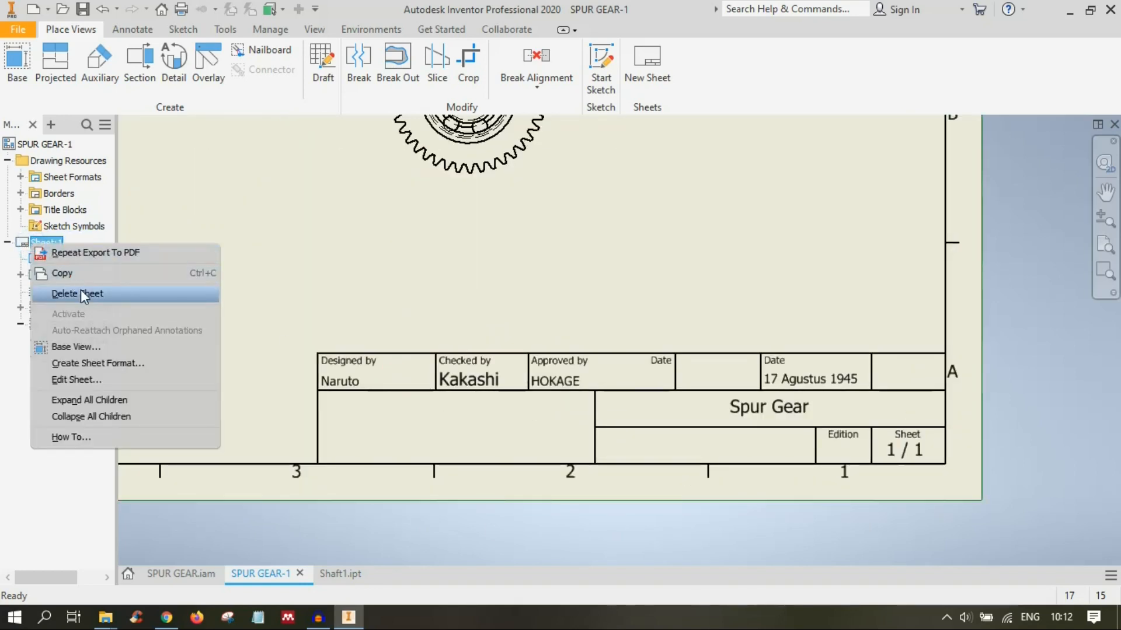
pyautogui.click(356, 296)
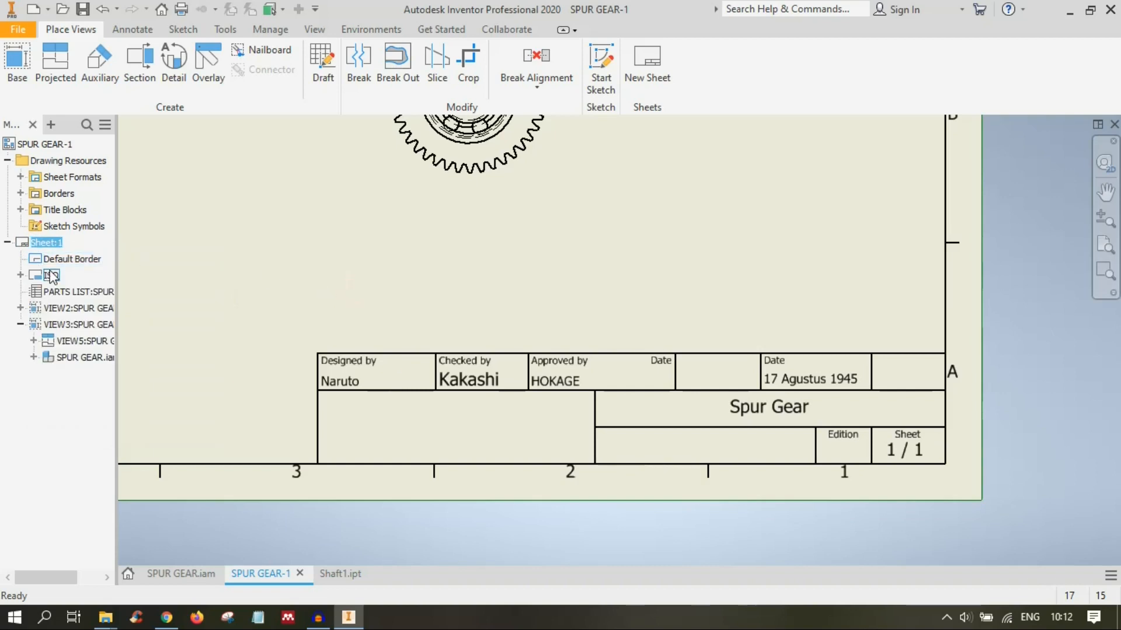
pyautogui.rightClick(51, 275)
pyautogui.click(97, 320)
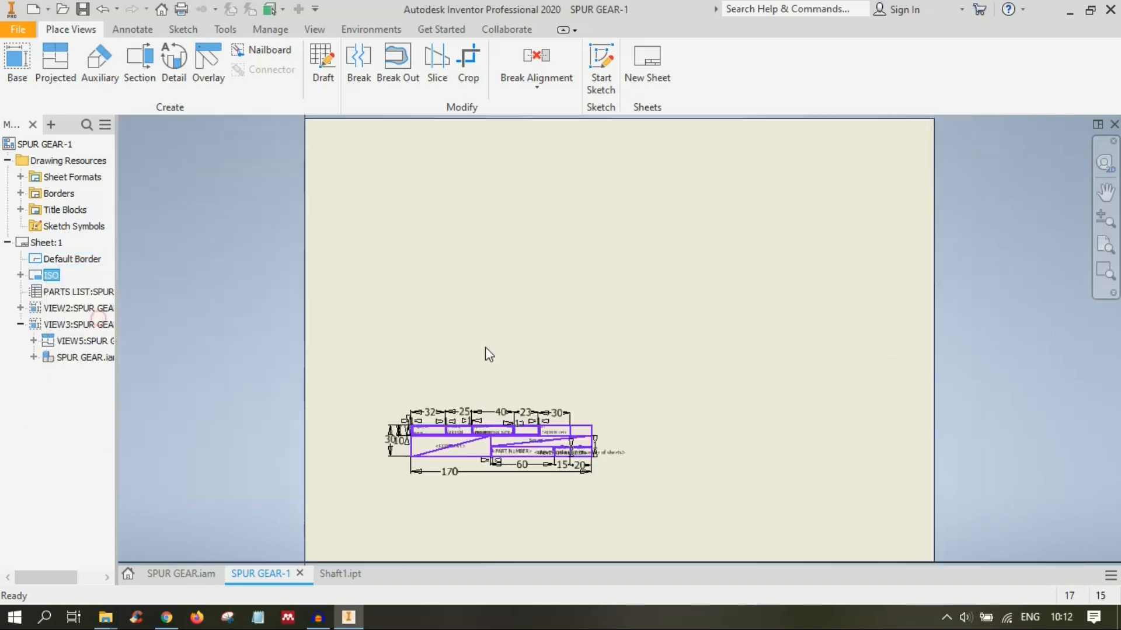
pyautogui.scroll(4, 359, 369)
pyautogui.scroll(-2, 526, 381)
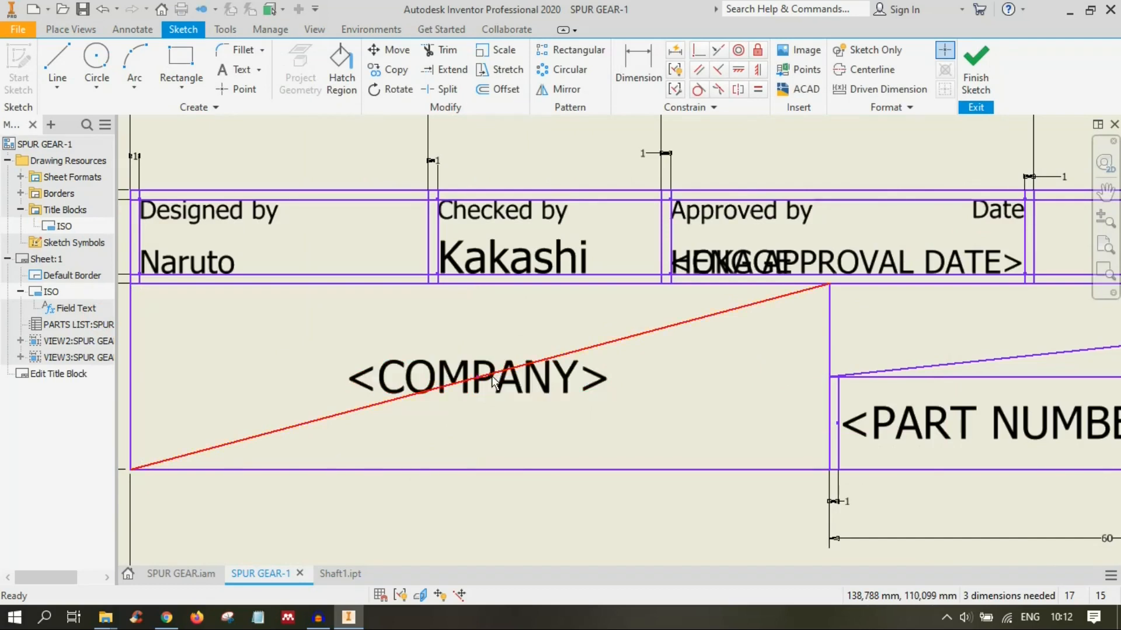
# Step: Check the text formatting of the <COMPANY> field in the title block, then close its settings
pyautogui.moveTo(492, 378); pyautogui.dragTo(536, 401, button='middle')
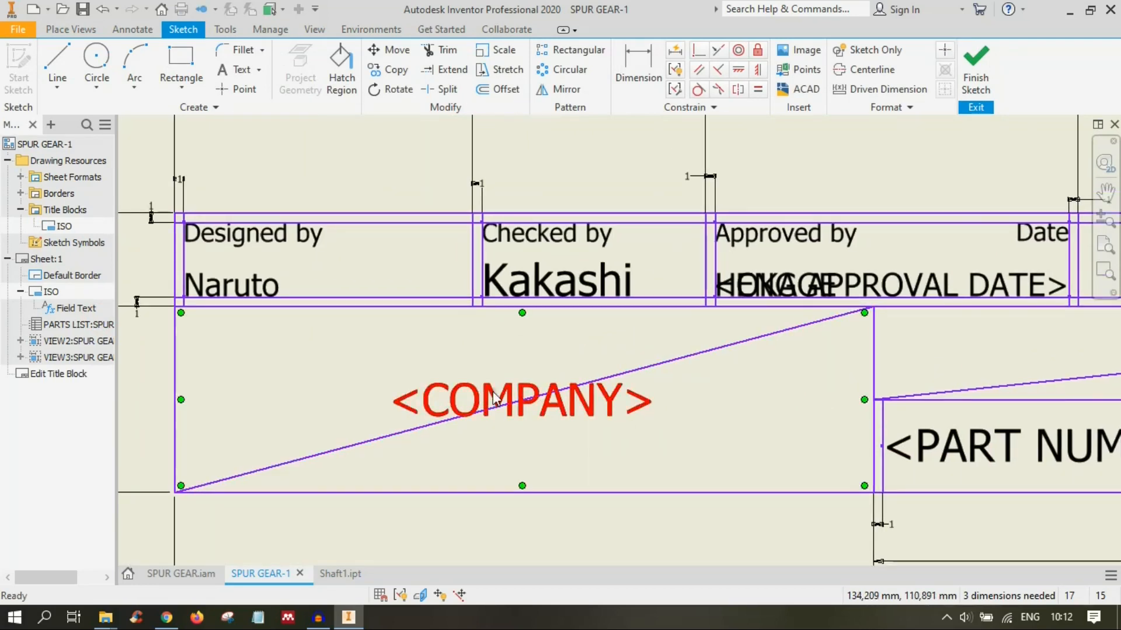
pyautogui.doubleClick(429, 387)
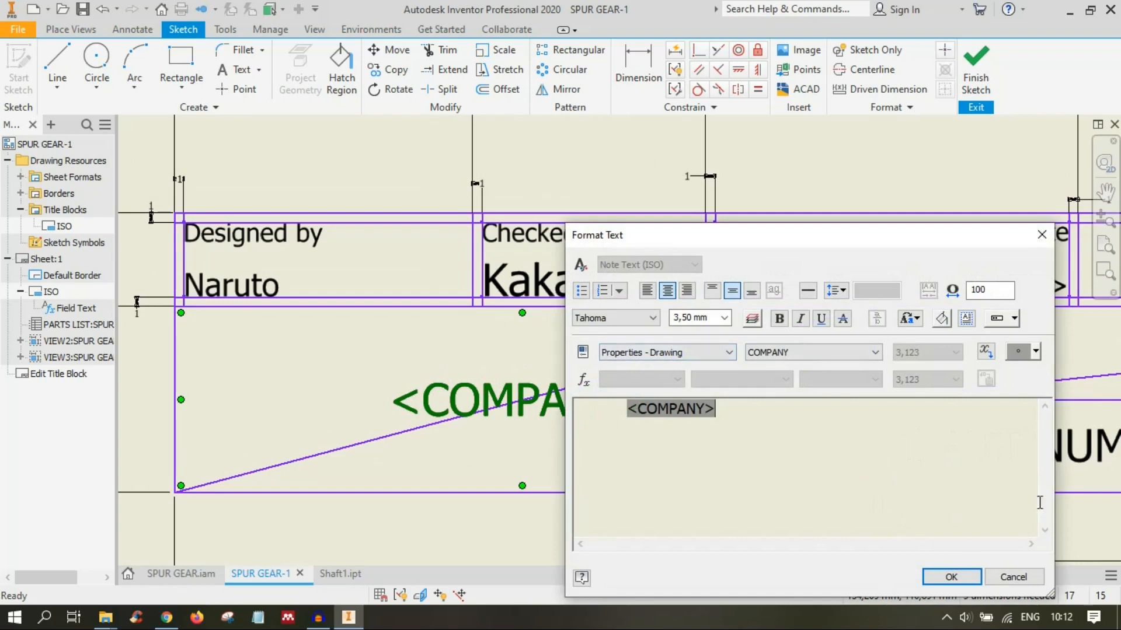
pyautogui.click(952, 576)
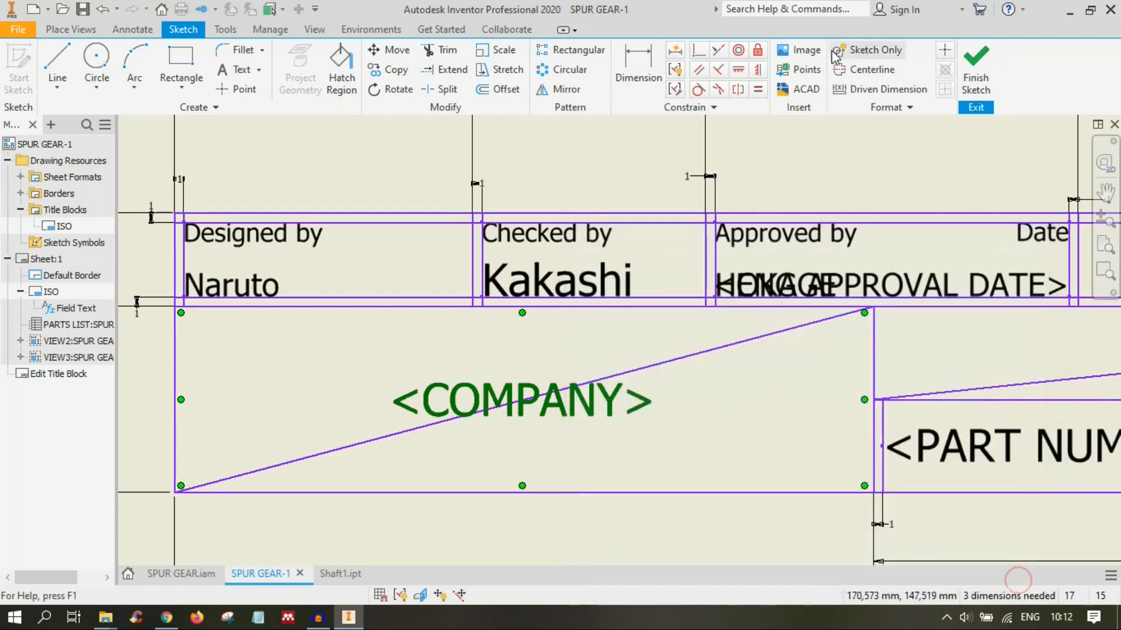
pyautogui.click(809, 54)
pyautogui.click(326, 344)
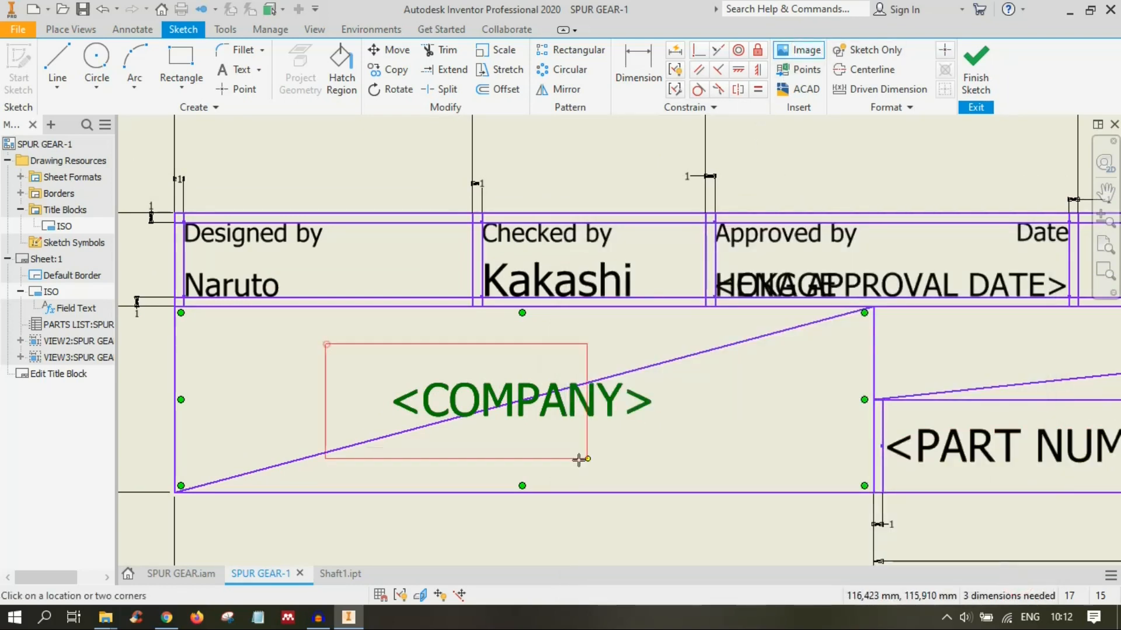
pyautogui.click(802, 472)
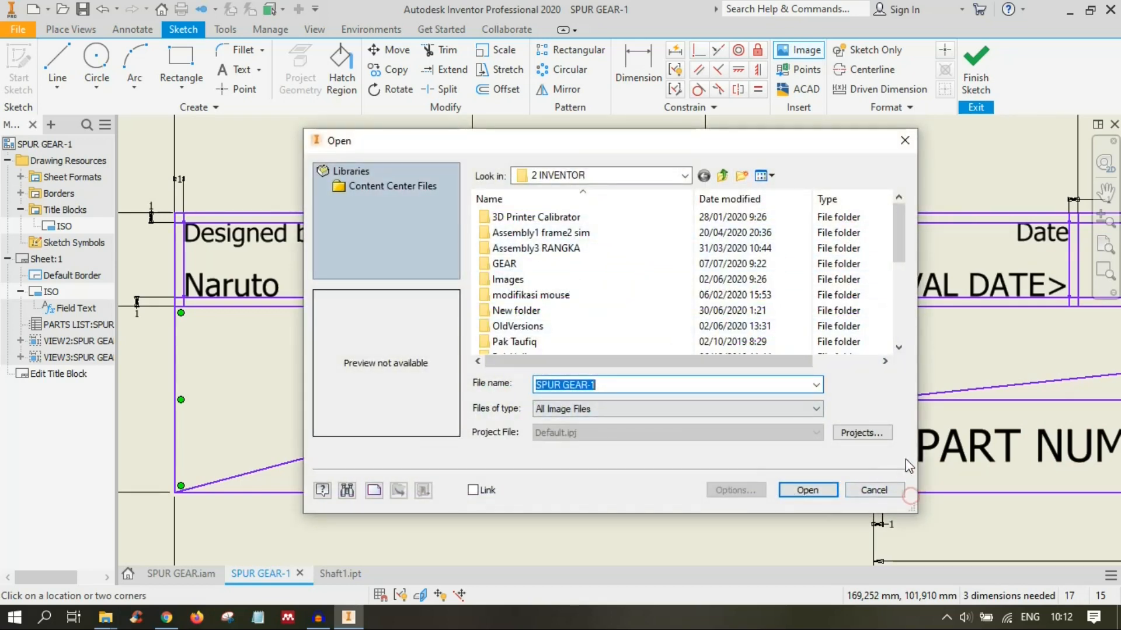
pyautogui.click(873, 490)
# Step: Finish editing the title block without saving the edits to ISO, returning to the whole drawing sheet
pyautogui.scroll(3, 771, 389)
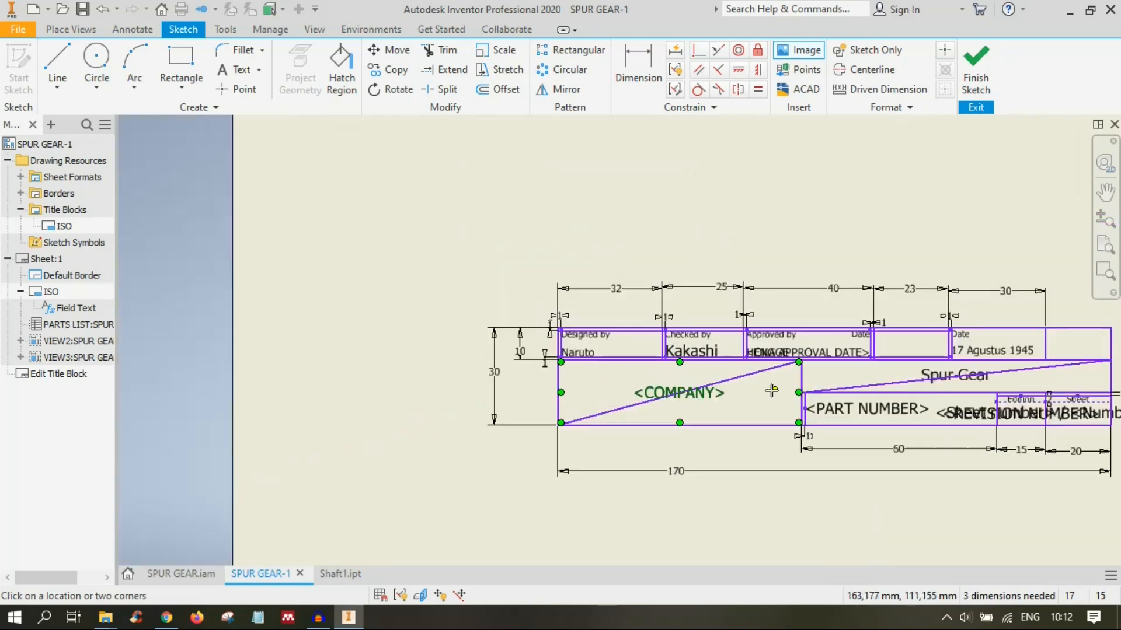
pyautogui.click(981, 83)
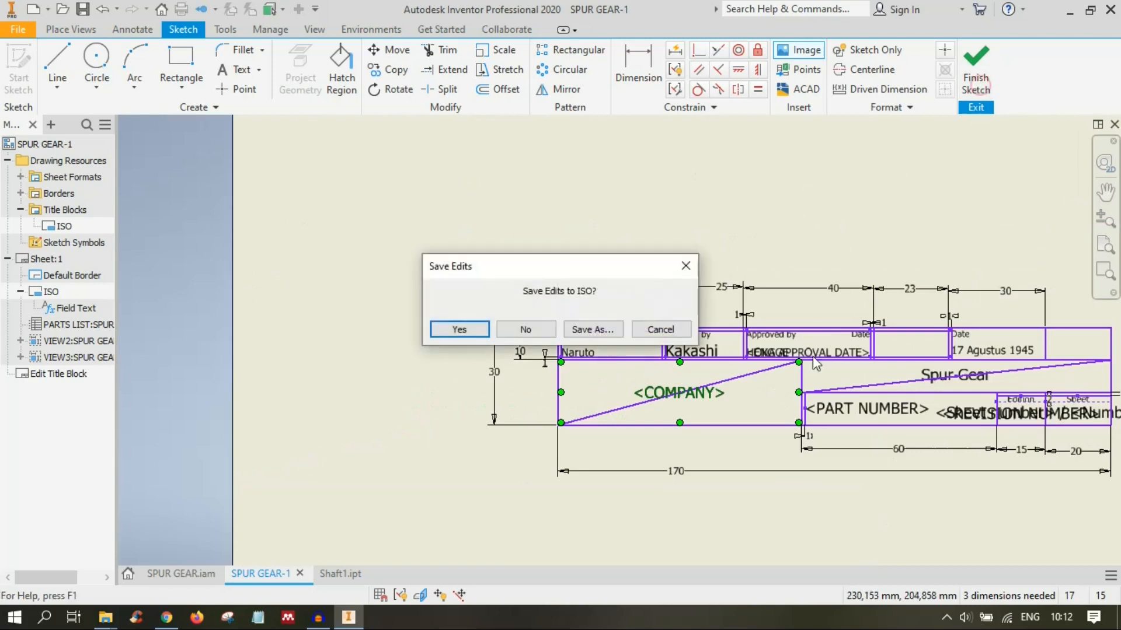
pyautogui.click(548, 327)
pyautogui.scroll(-5, 646, 258)
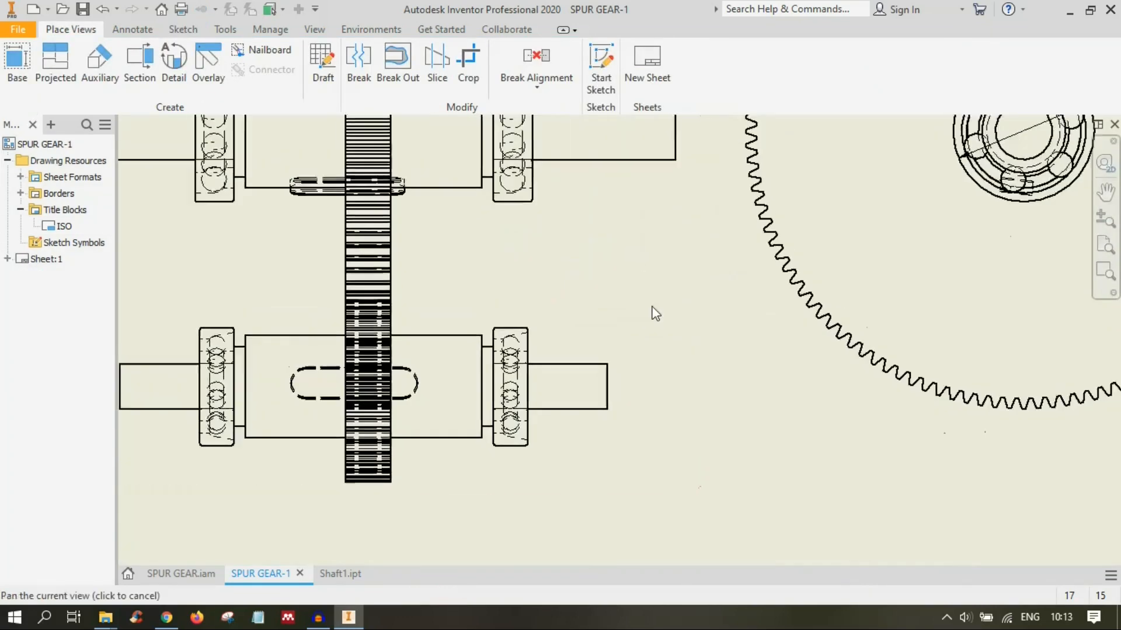
pyautogui.scroll(2, 709, 404)
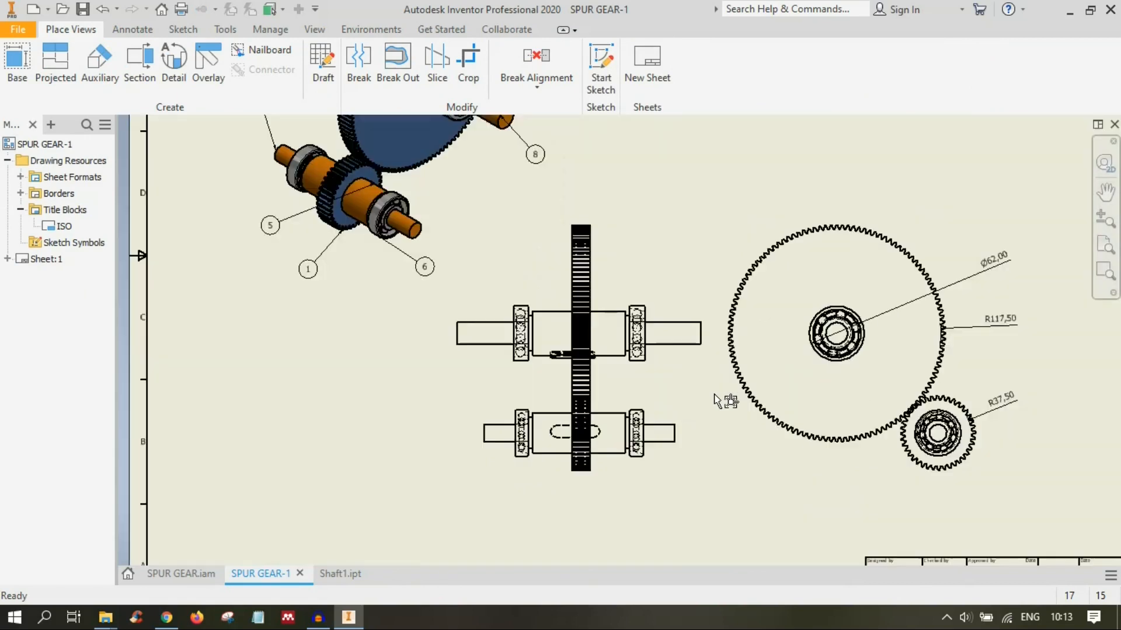
pyautogui.scroll(2, 718, 401)
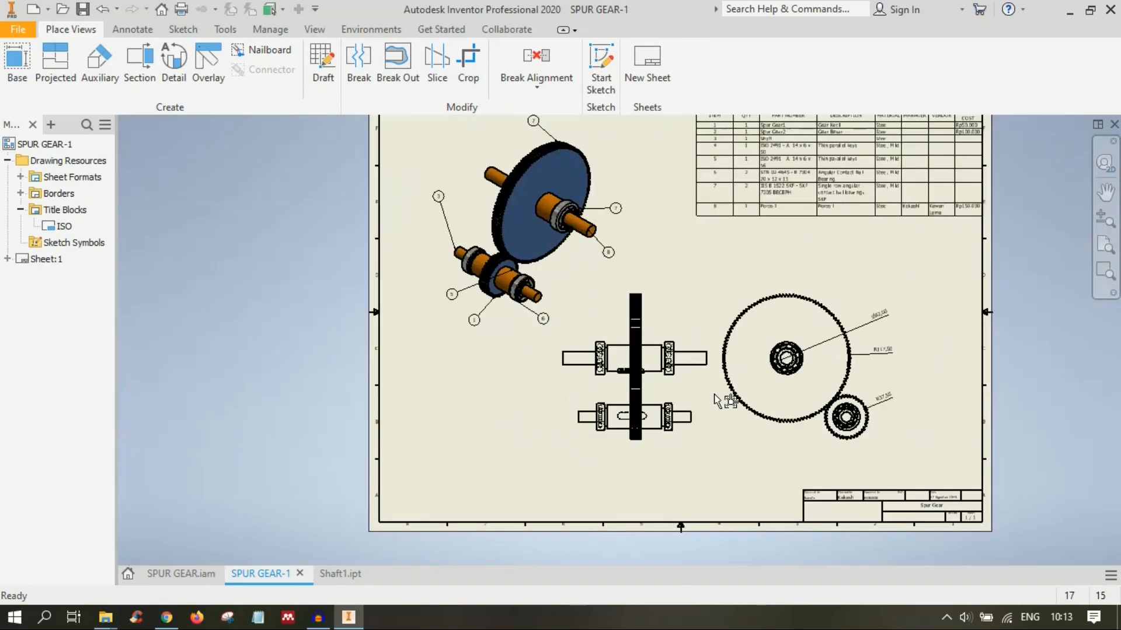
pyautogui.moveTo(612, 352)
pyautogui.mouseDown(button='middle')
pyautogui.moveTo(511, 389)
pyautogui.moveTo(558, 379)
pyautogui.moveTo(559, 319)
pyautogui.mouseUp(button='middle')
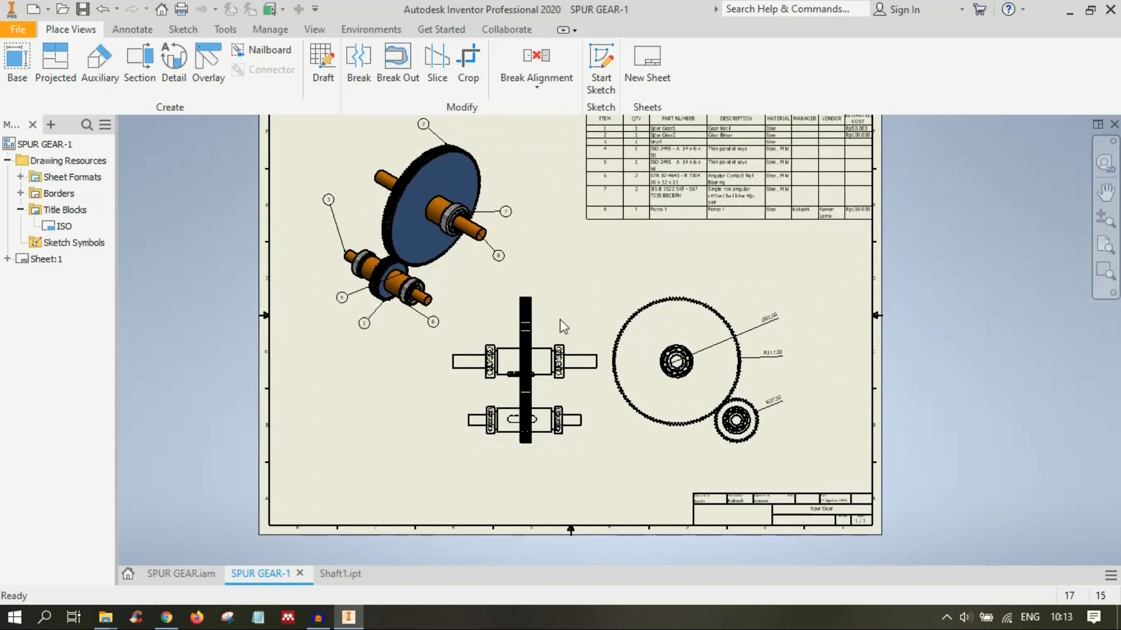